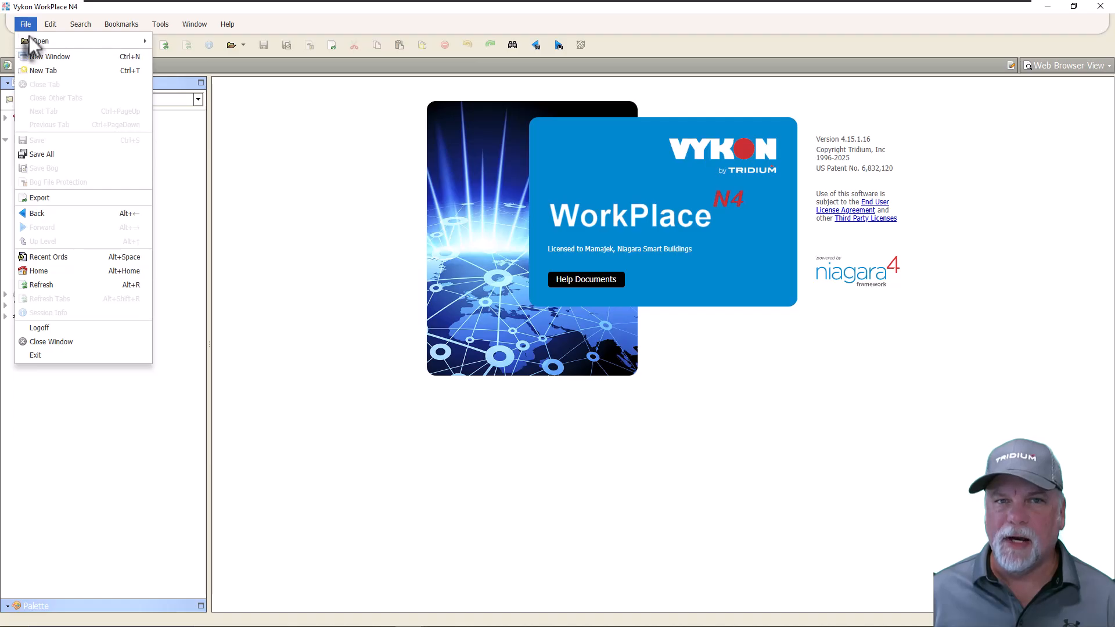
Step: Open the property sheet of the Greenbrier station's Config node
mouse_move(34, 47)
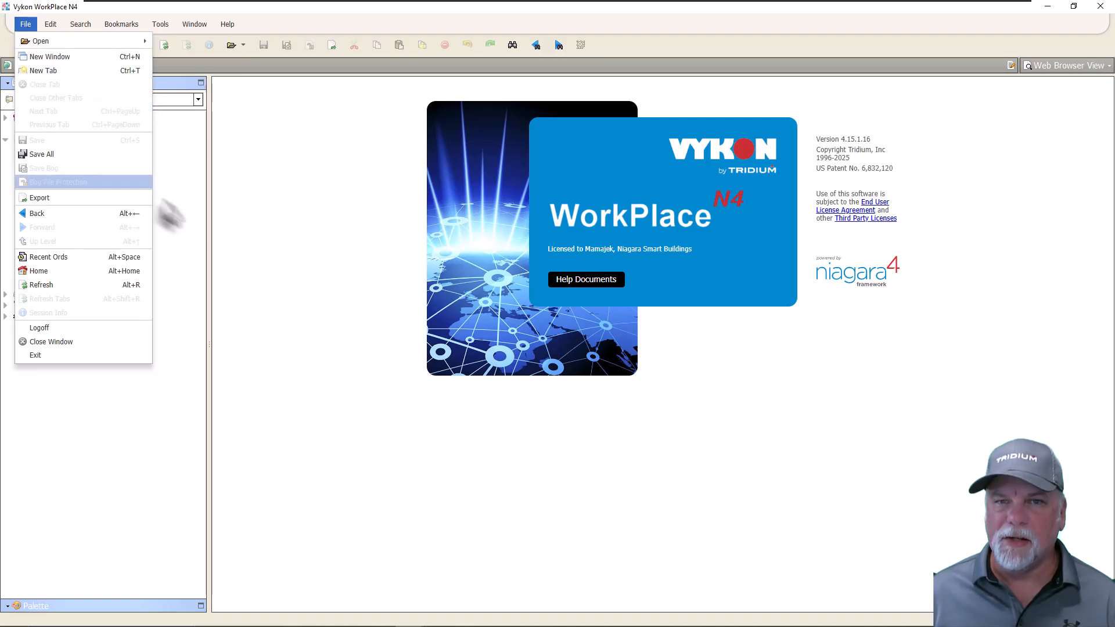
click(166, 221)
click(39, 141)
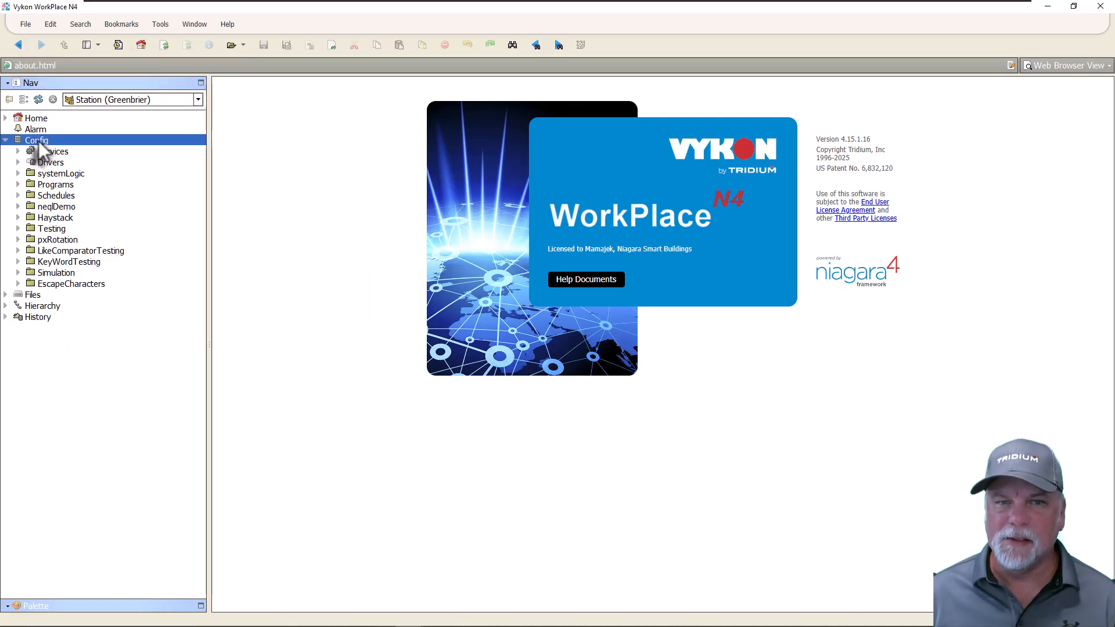
double_click(37, 141)
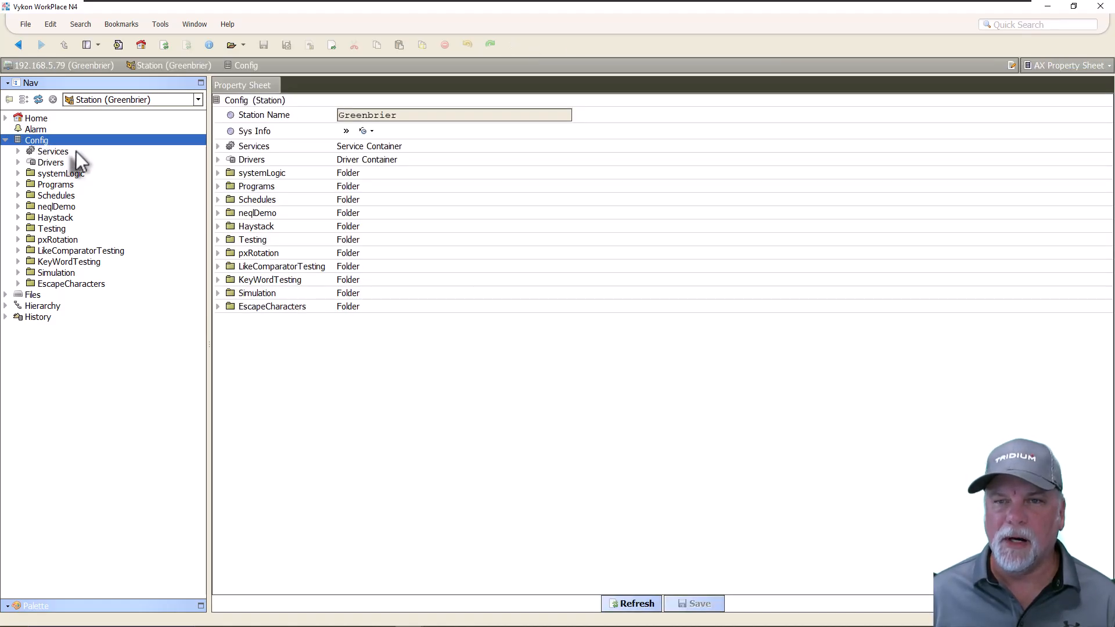
Step: Start a new BQL query from Config and set the component type to find to Control Point
click(25, 24)
mouse_move(34, 44)
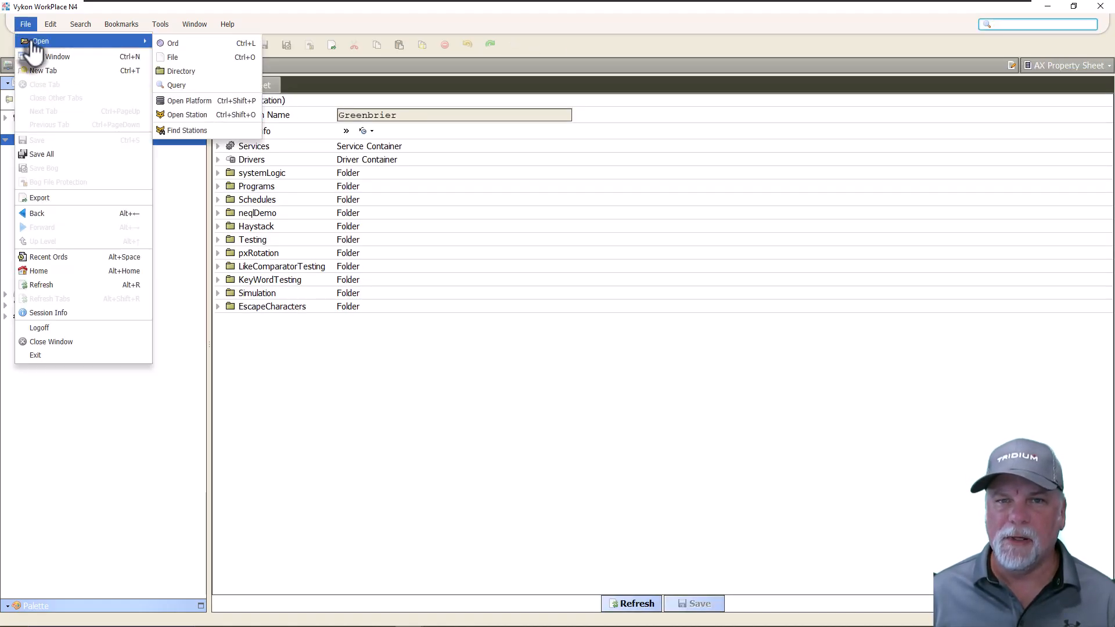
click(185, 86)
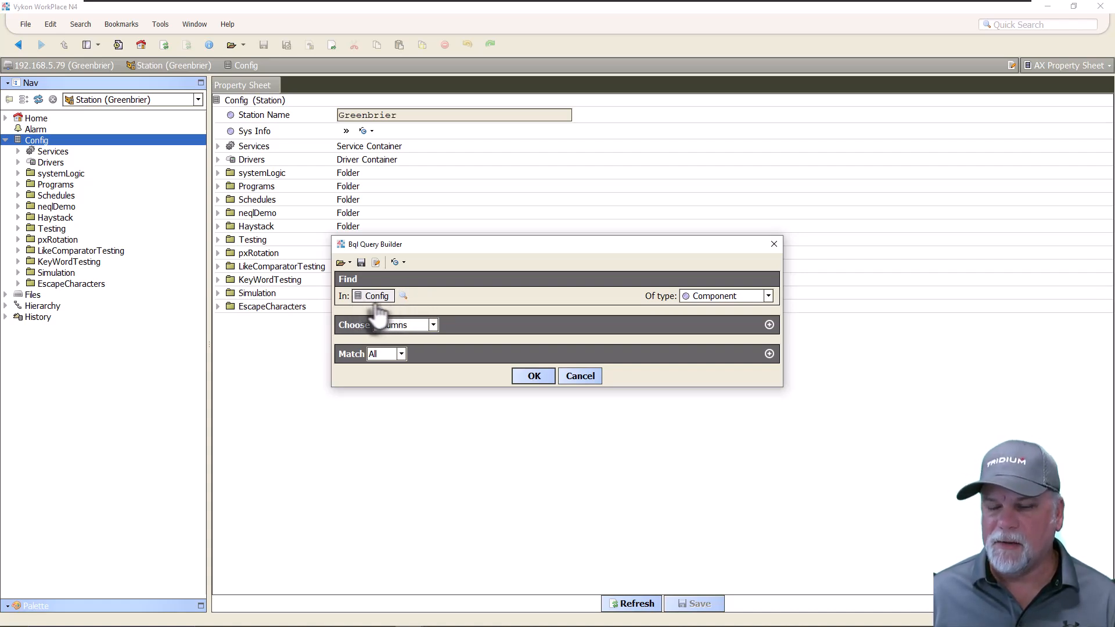
click(769, 297)
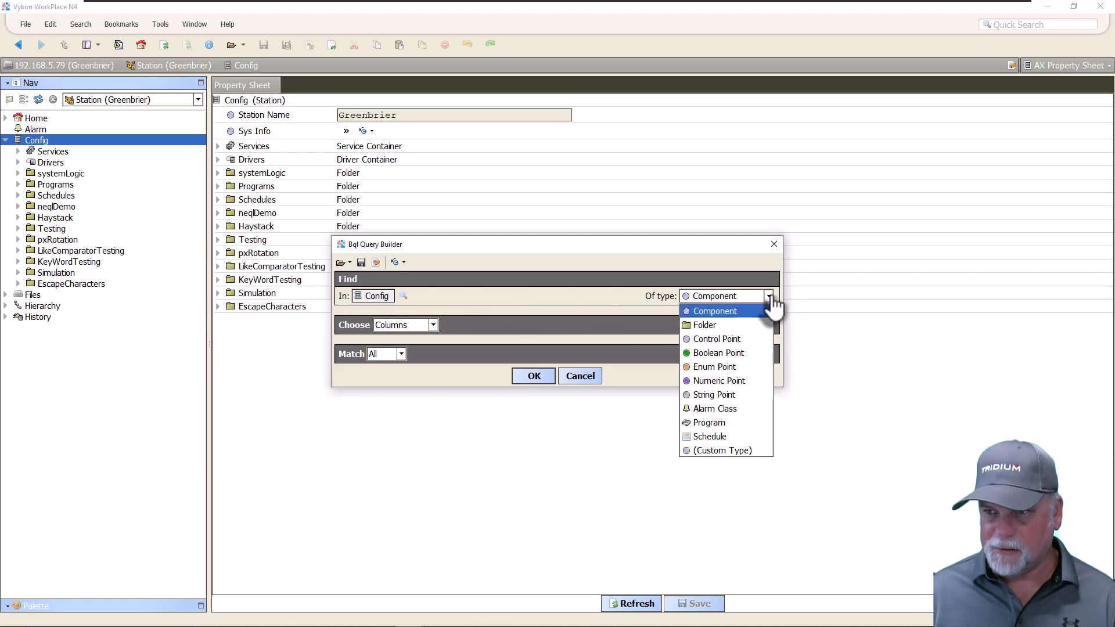
click(771, 297)
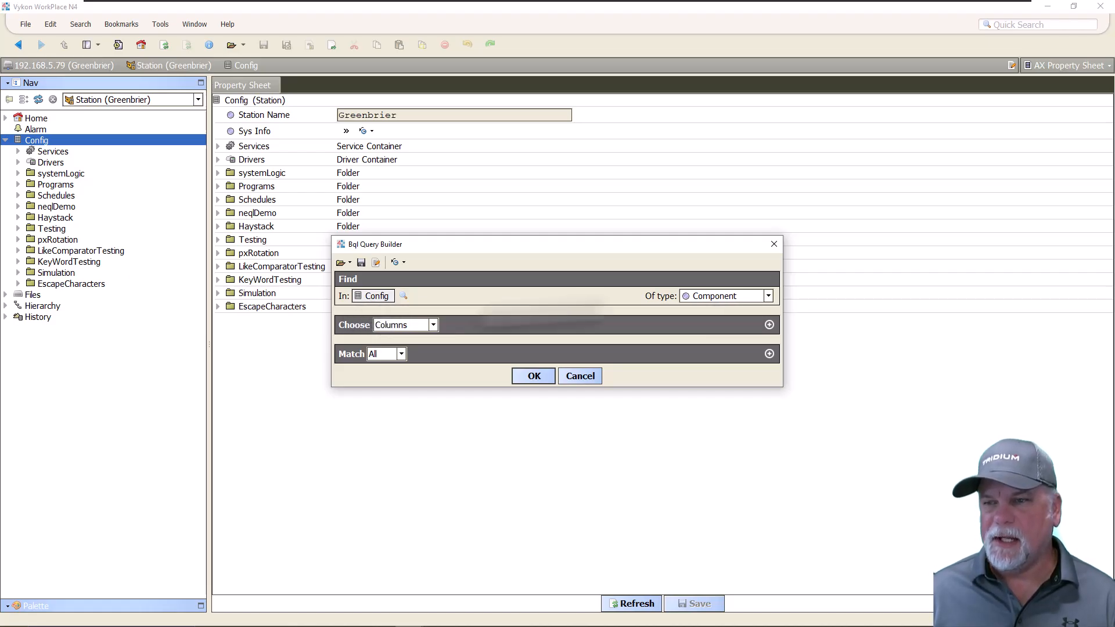
click(768, 297)
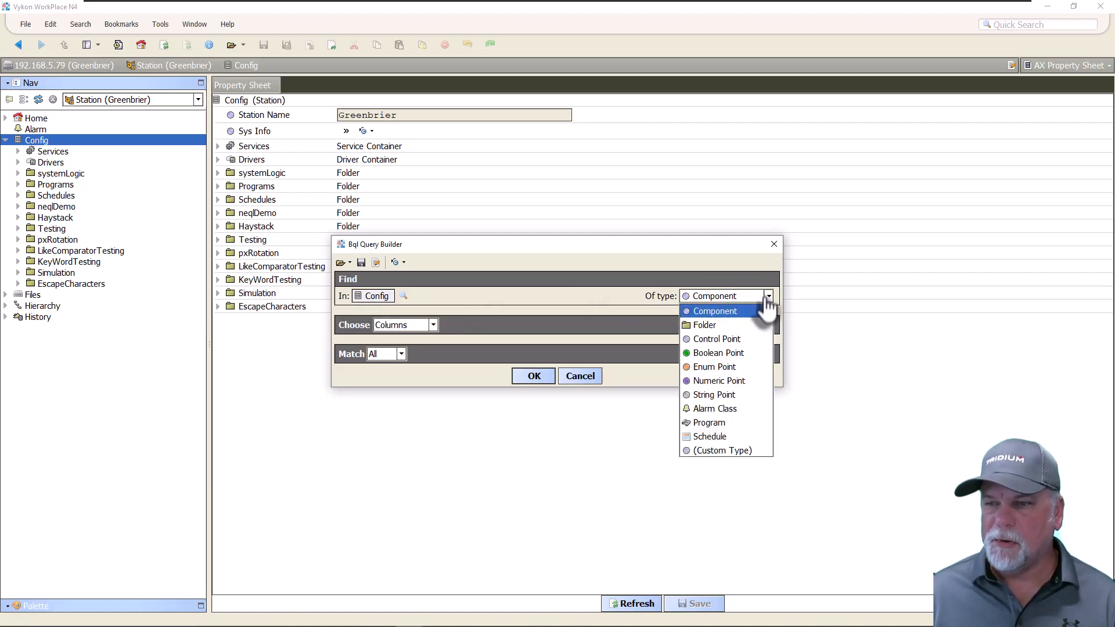
click(733, 340)
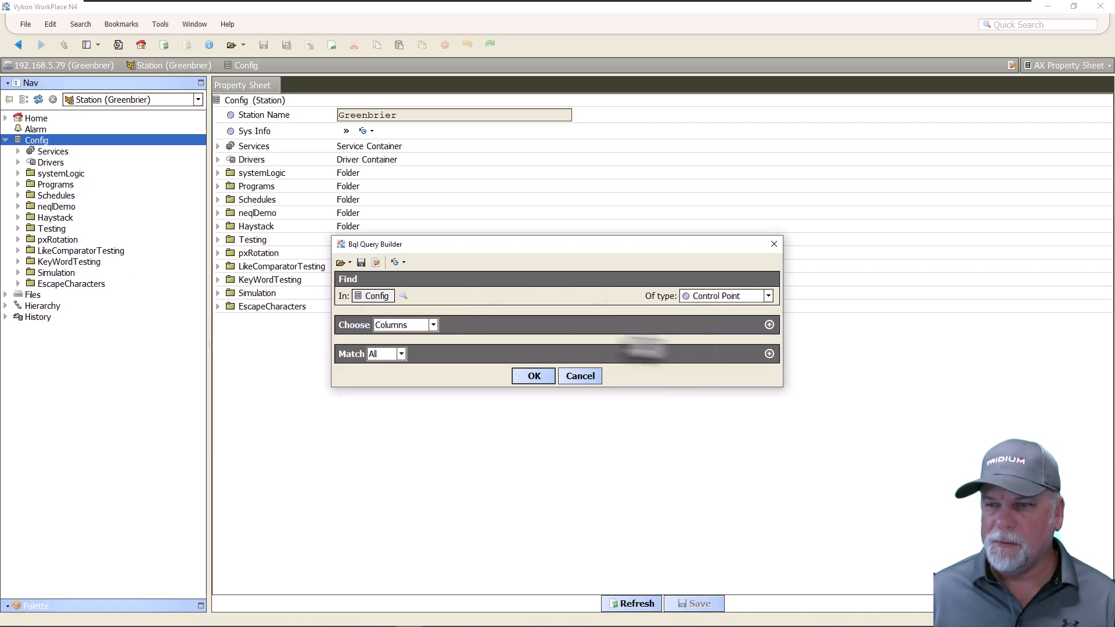
Step: Keep Config as the query's root and run the query
click(404, 296)
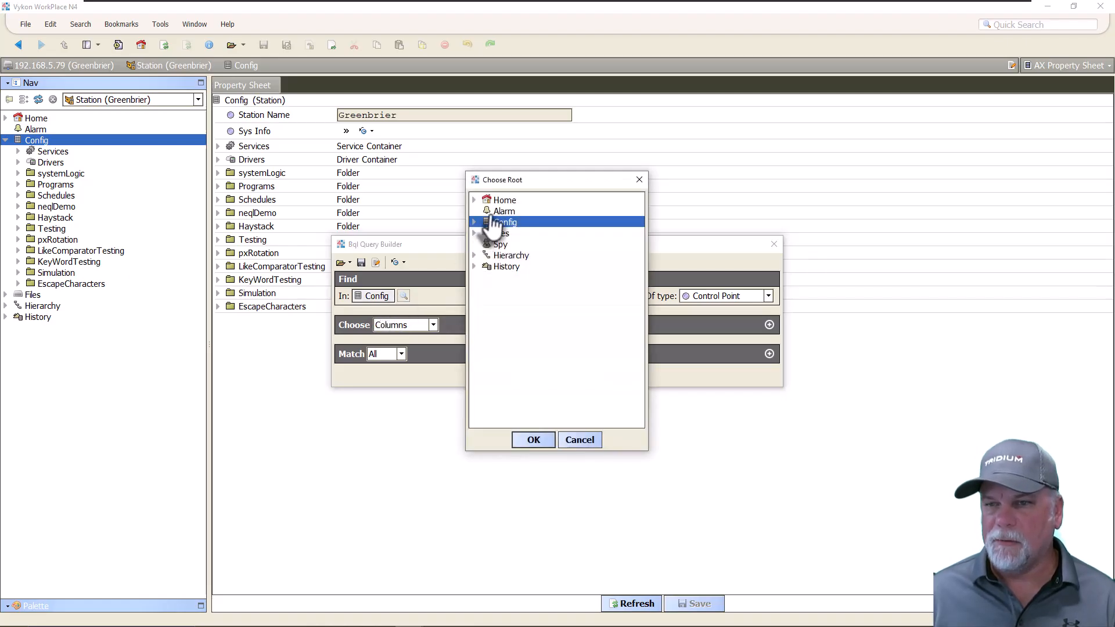
click(520, 440)
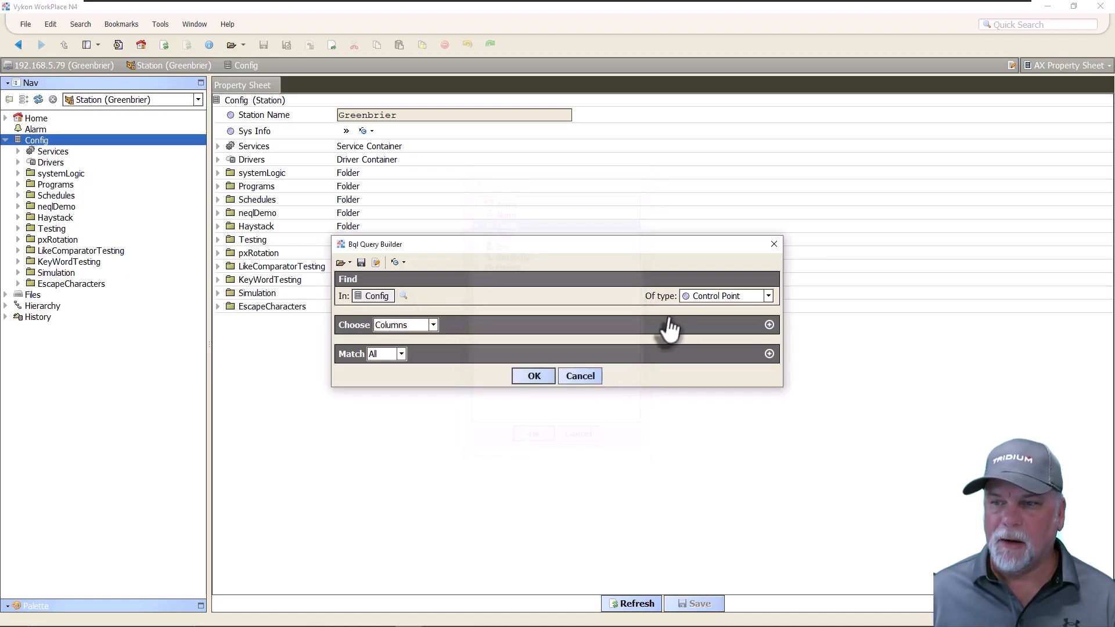
click(533, 378)
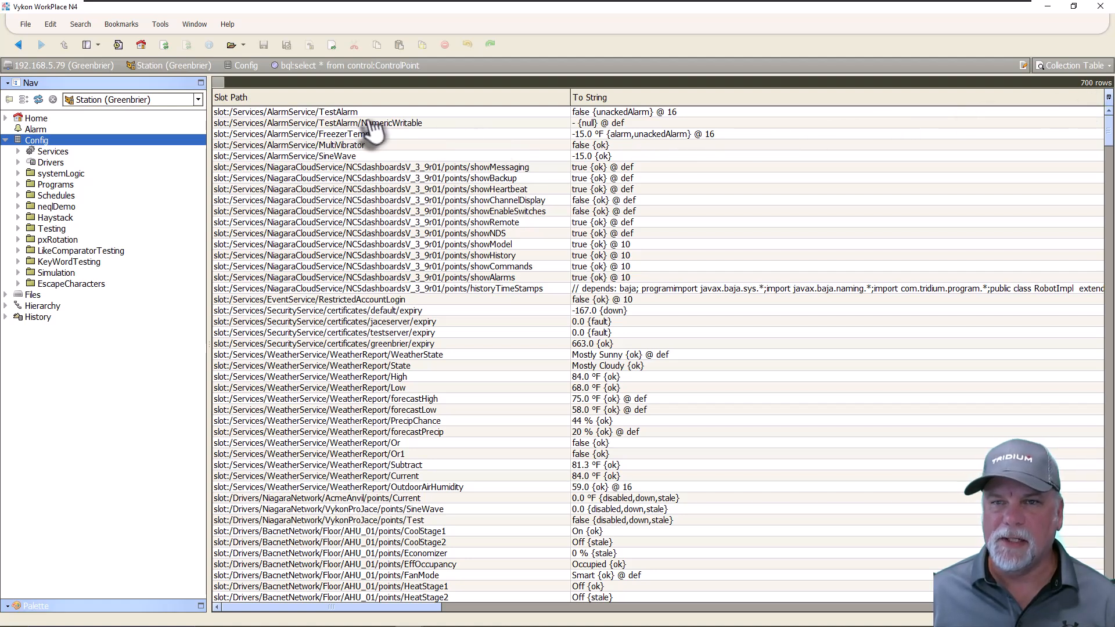
Step: Examine the query's ORD piece by piece: the station slot path, the bql:select * part and the from control:ControlPoint clause
click(462, 65)
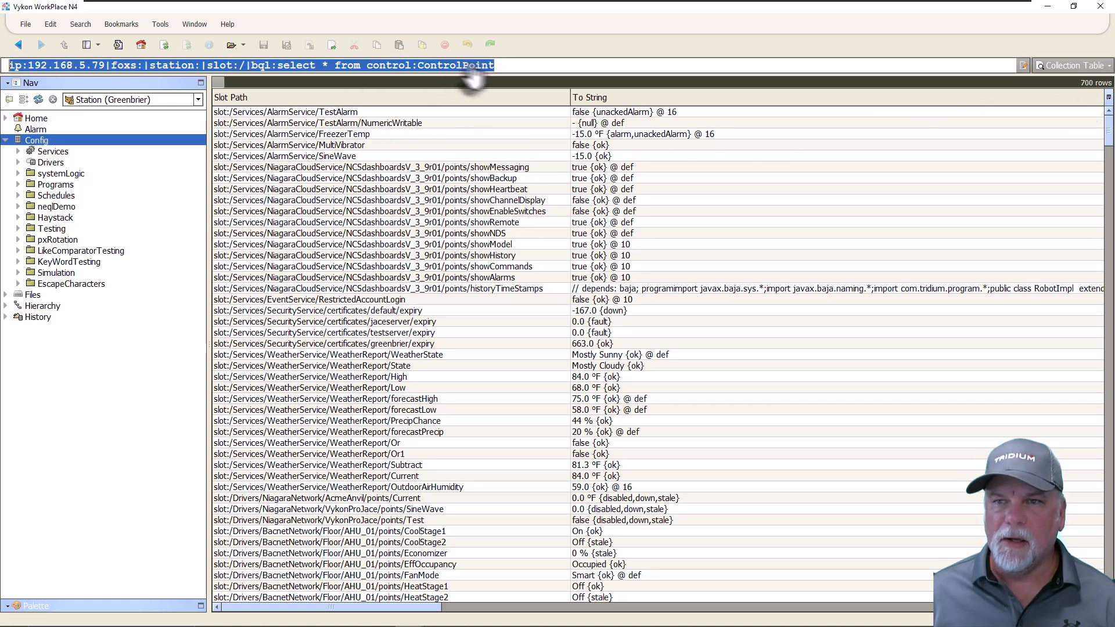
click(524, 68)
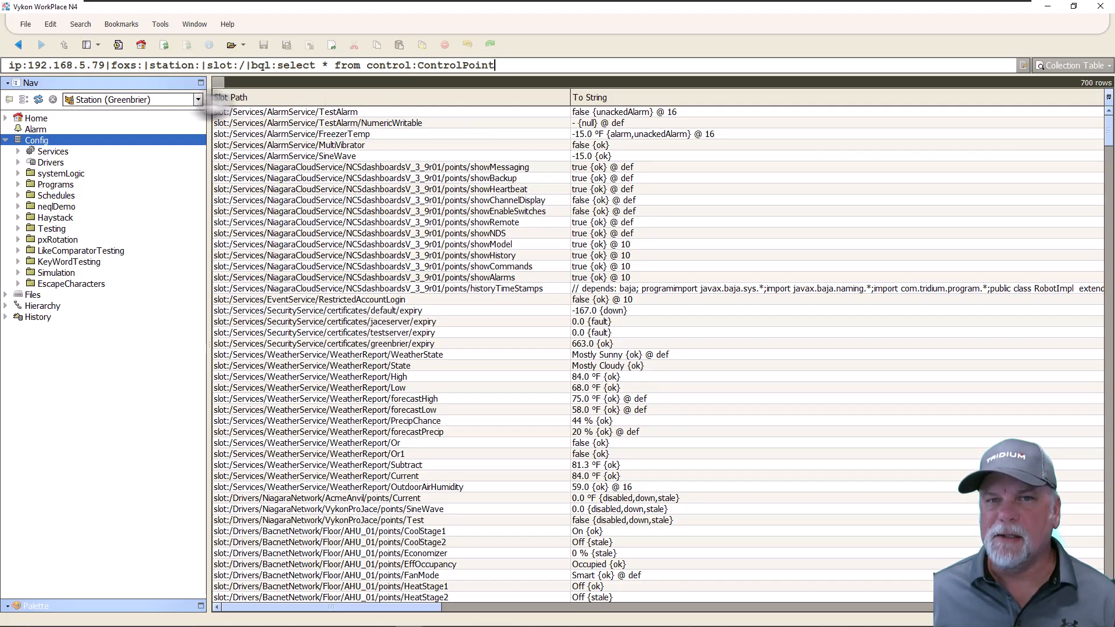
drag(150, 66, 245, 66)
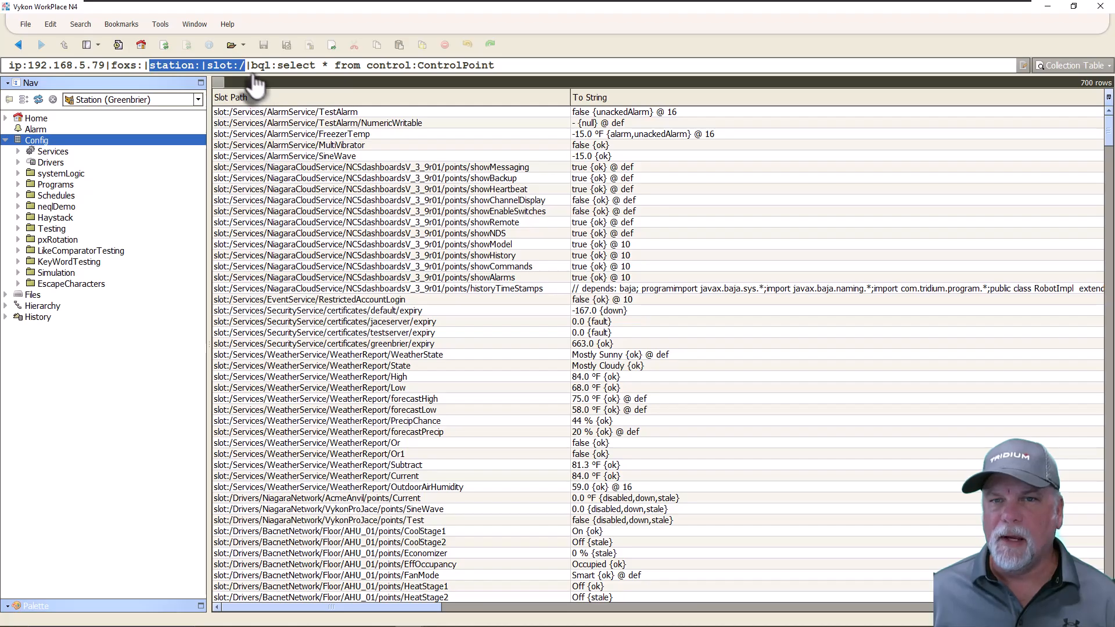
drag(252, 66, 335, 66)
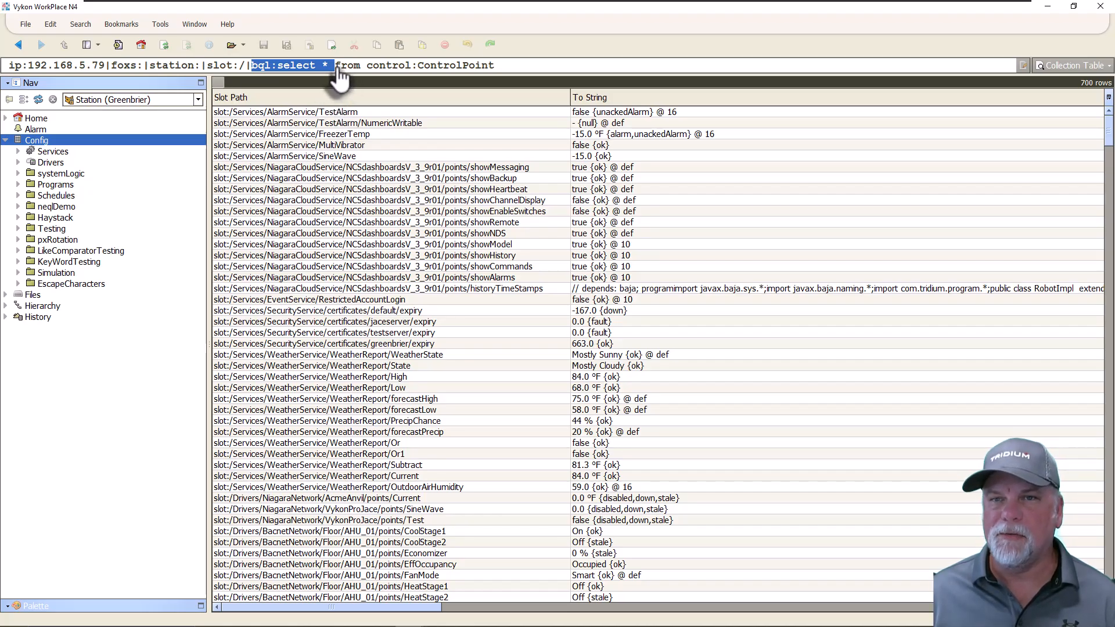
drag(337, 66, 520, 67)
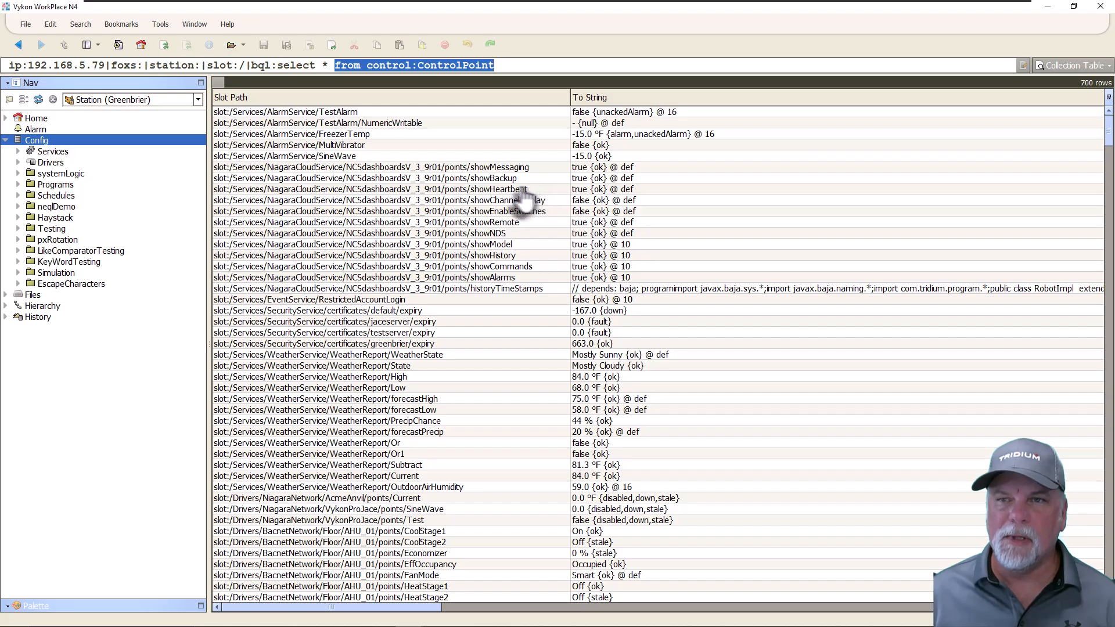
click(482, 354)
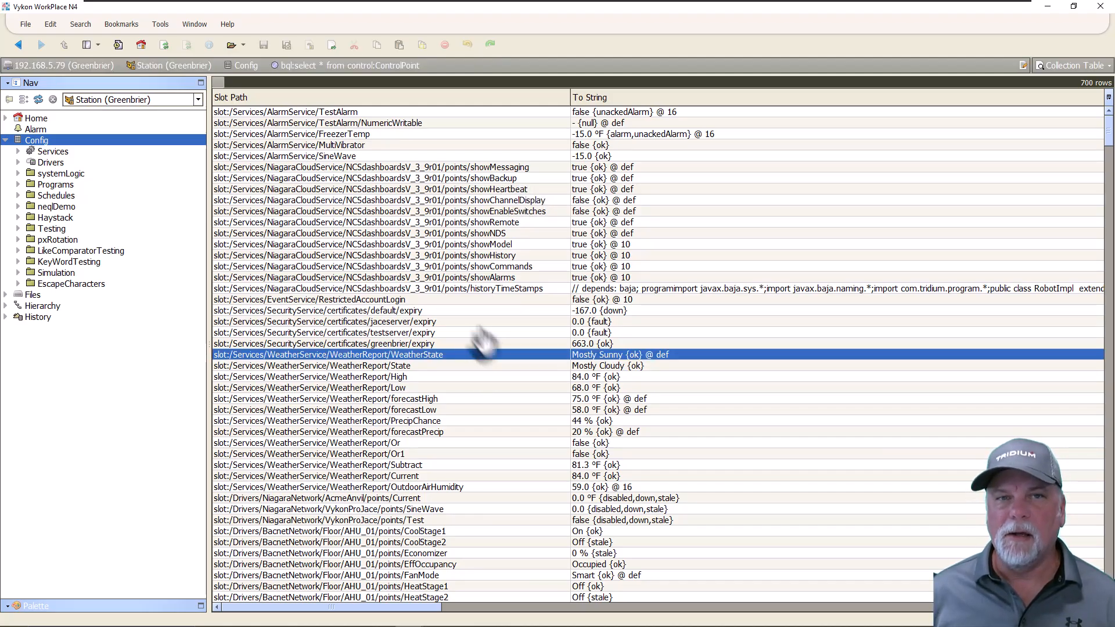
Step: View the query's complete ORD in a widened Ord dialog, then close it without changes
click(25, 24)
mouse_move(40, 43)
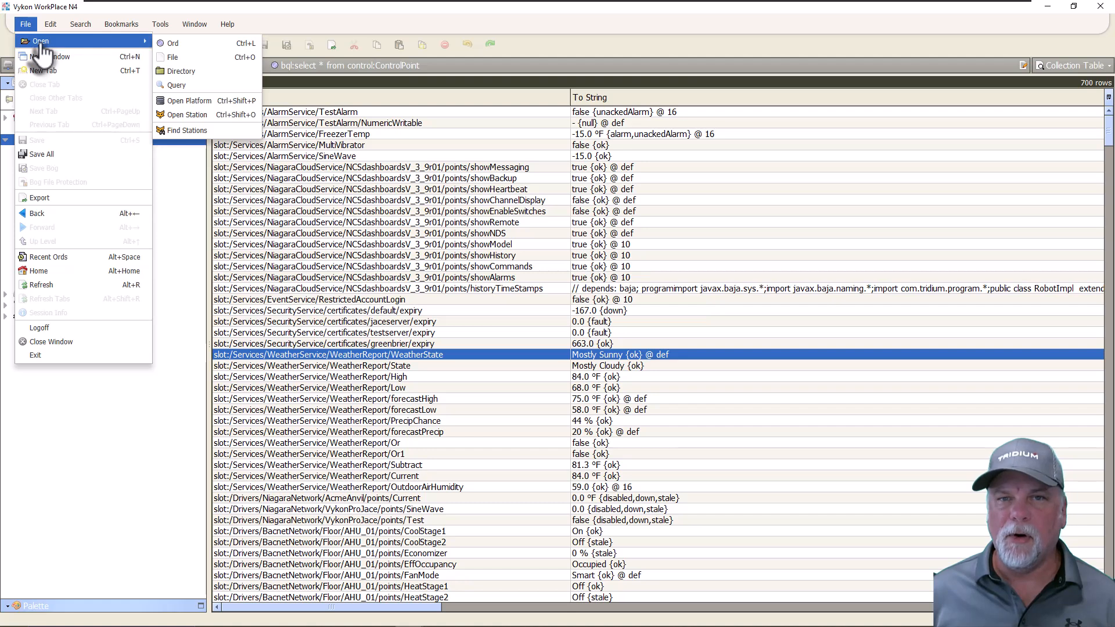
click(214, 46)
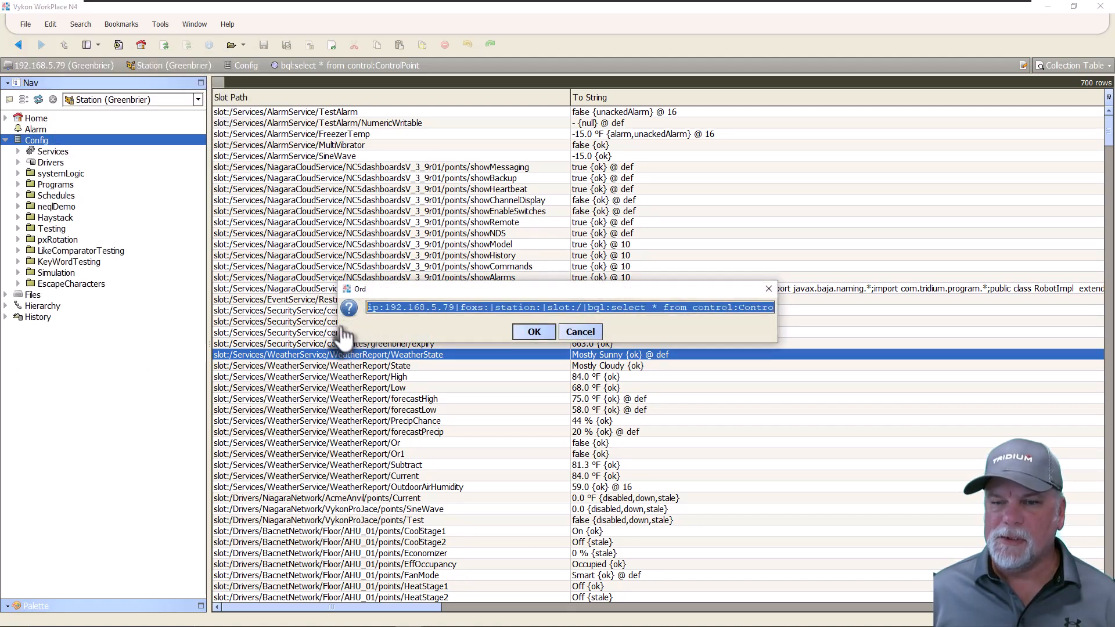
drag(339, 334, 132, 330)
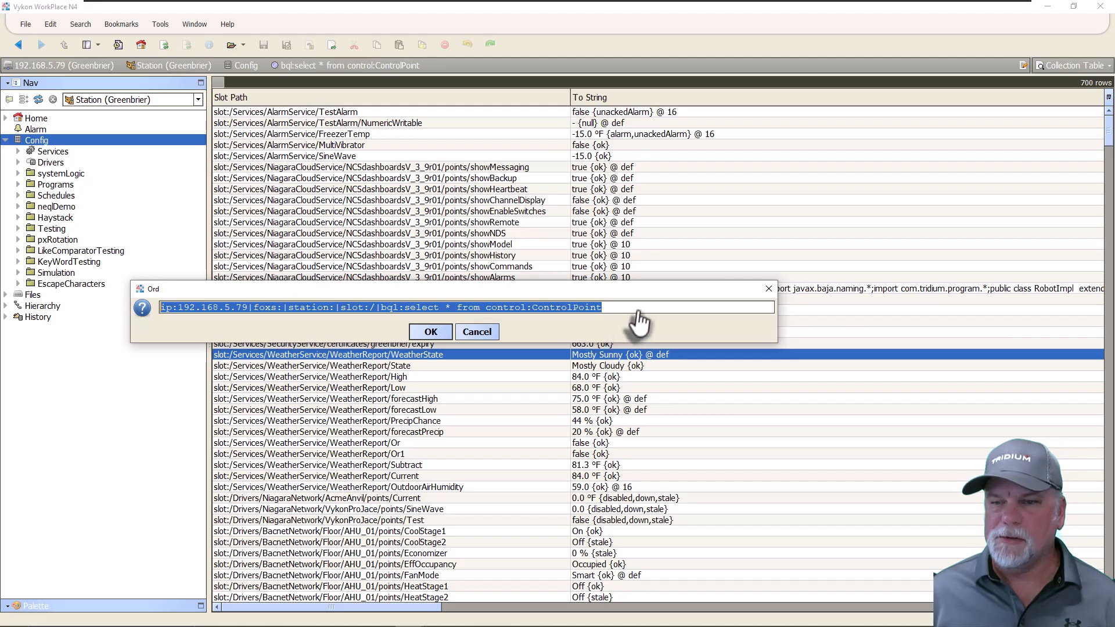
click(638, 309)
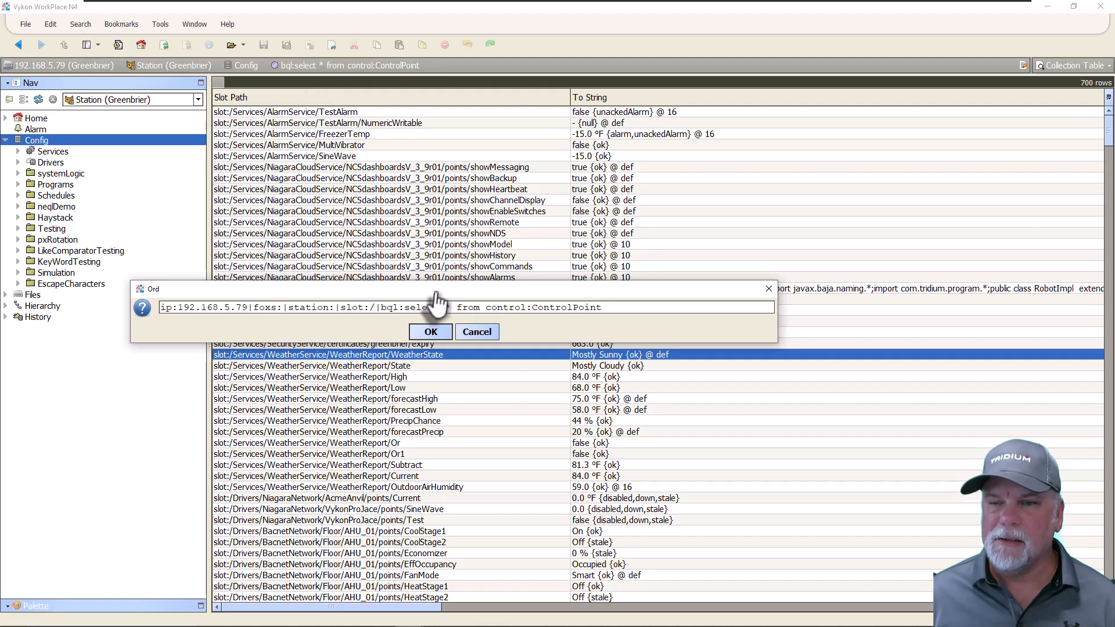
click(477, 333)
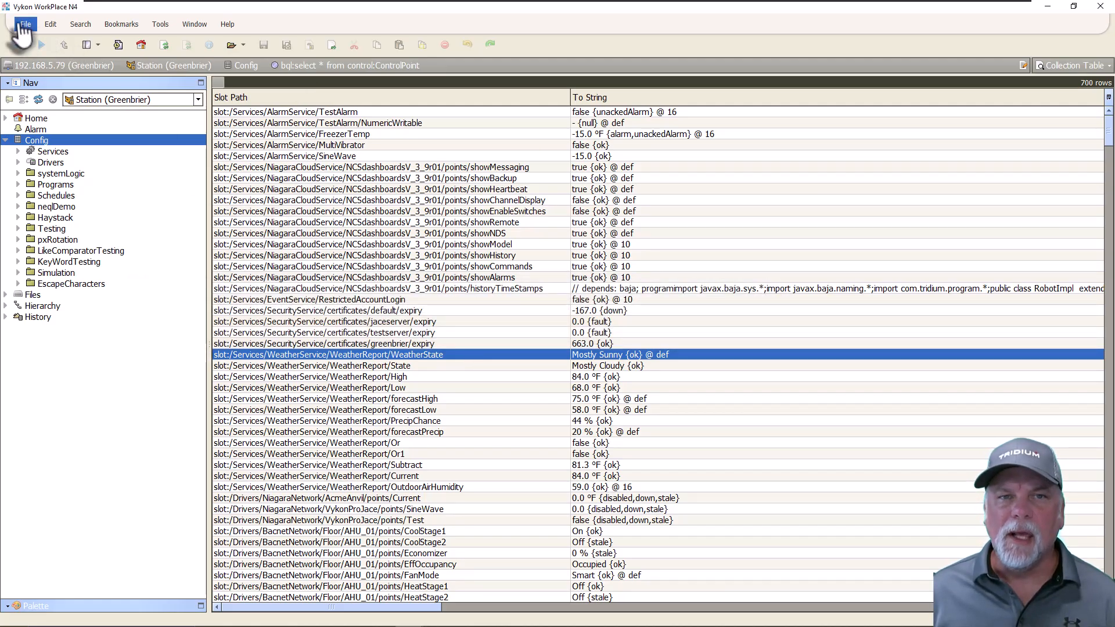
Step: Run a new BQL query for Control Point components with BacnetNetwork under Config's Drivers as the root
click(25, 25)
mouse_move(32, 41)
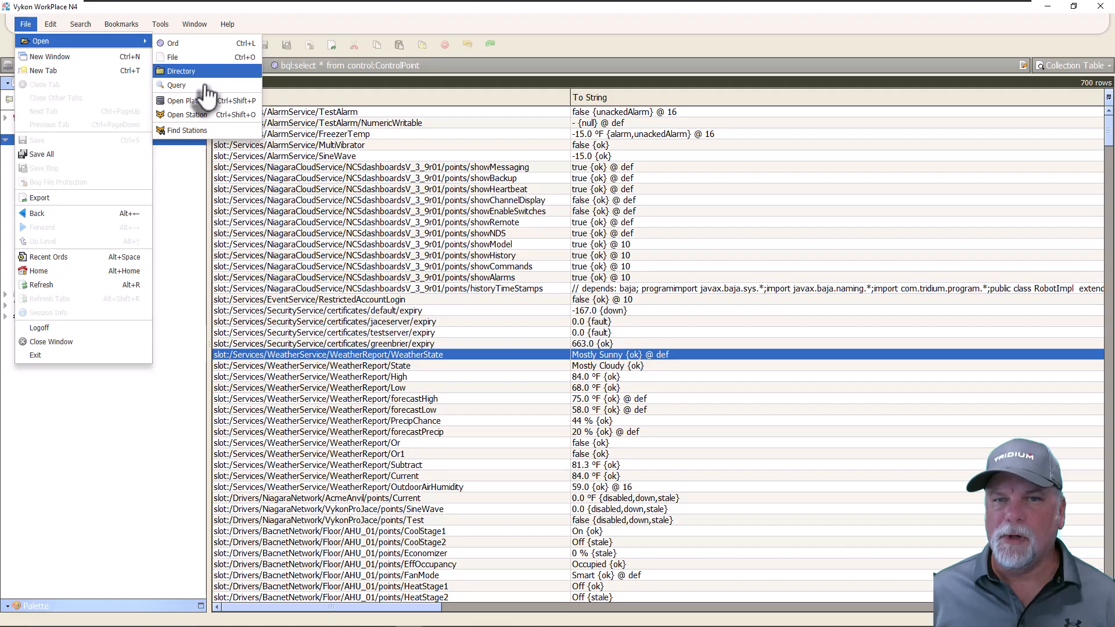
click(178, 86)
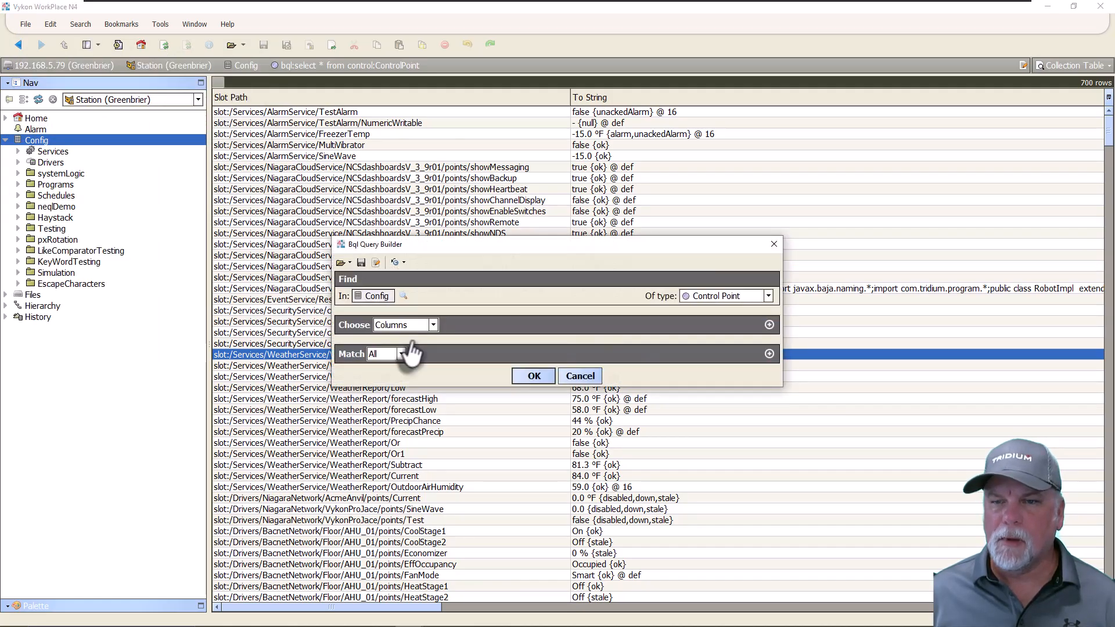
click(405, 297)
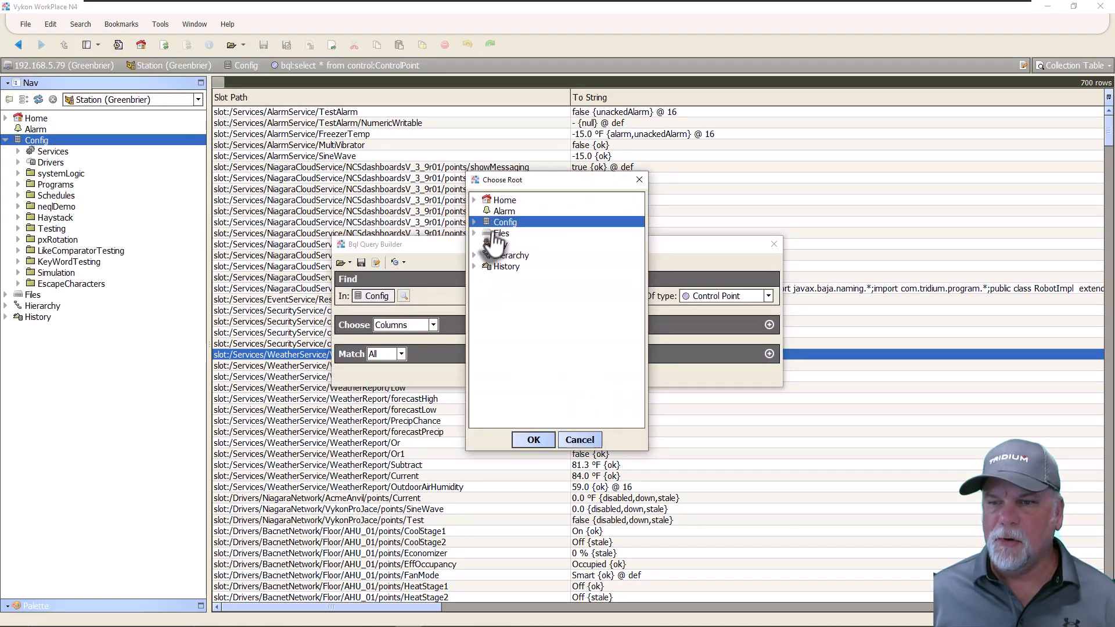
click(474, 222)
click(487, 244)
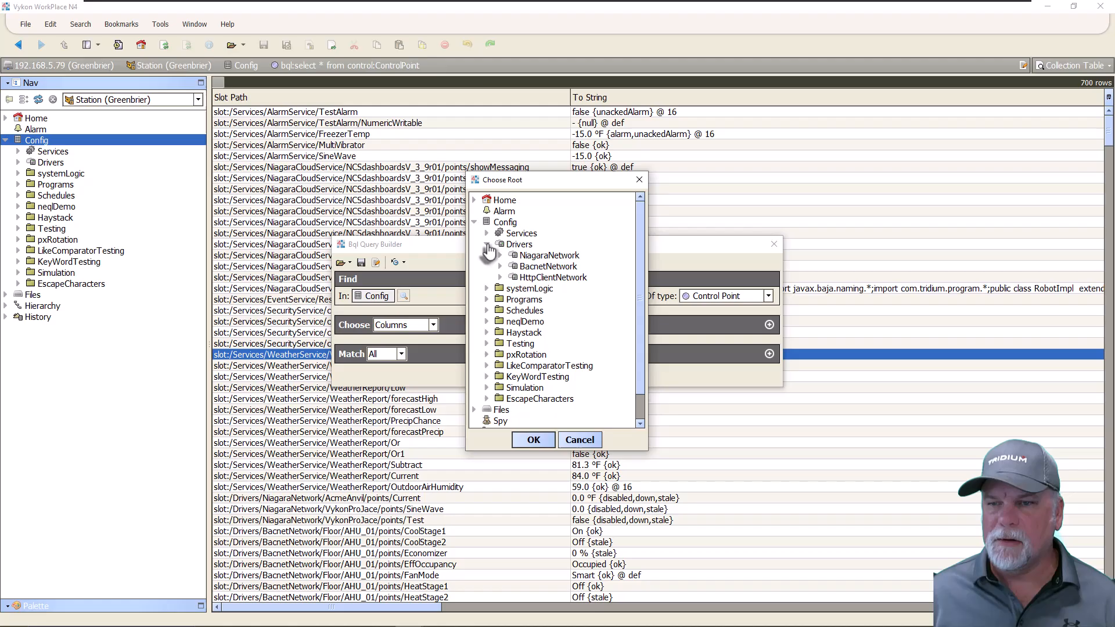
click(543, 267)
click(533, 440)
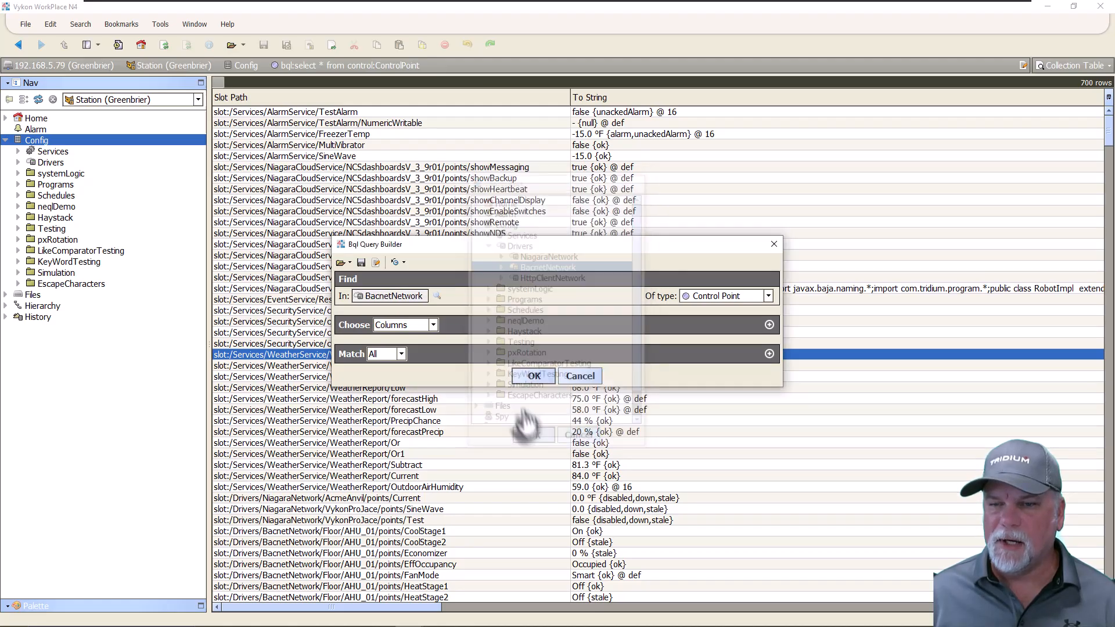
click(534, 378)
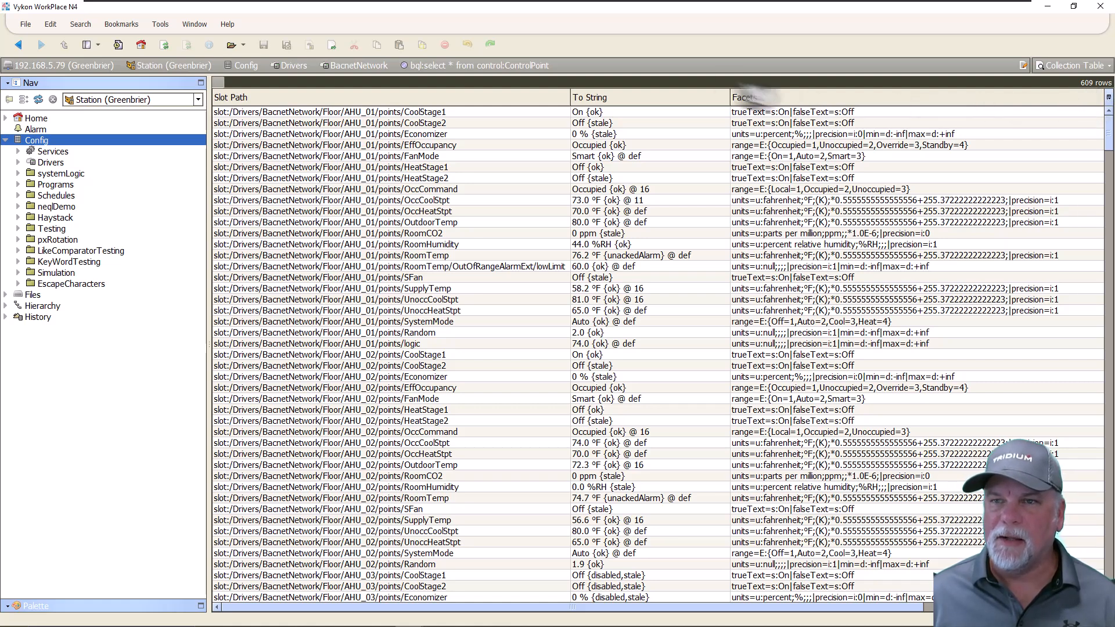
Step: Examine the BacnetNetwork query's ORD, comparing its from control:ControlPoint clause with the station:|slot:/Drivers/BacnetNetwork path
click(687, 67)
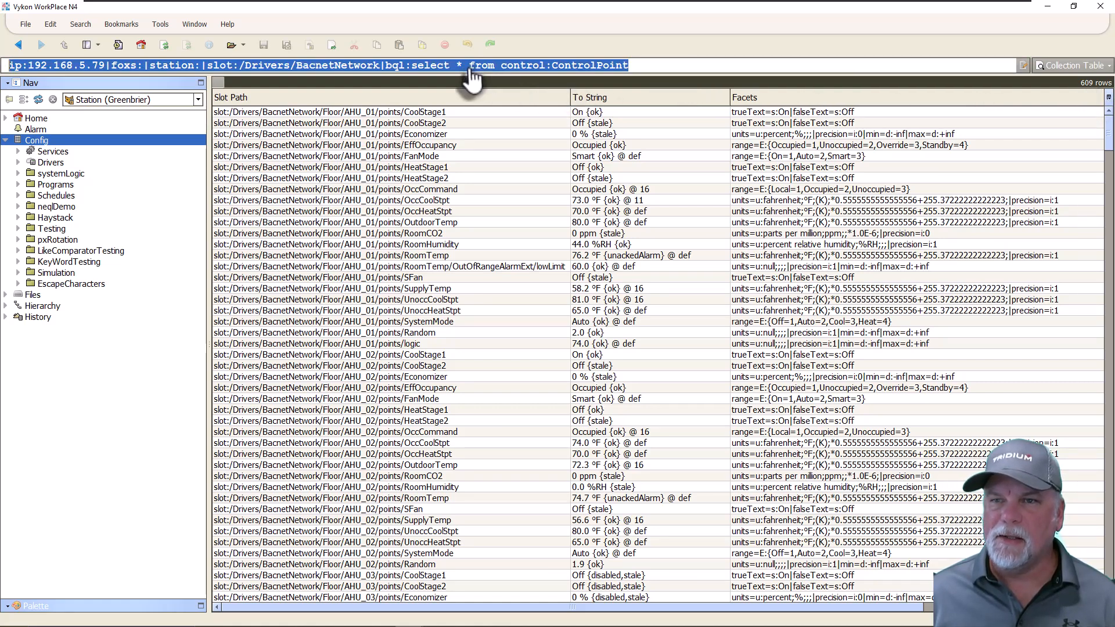
drag(470, 65, 679, 68)
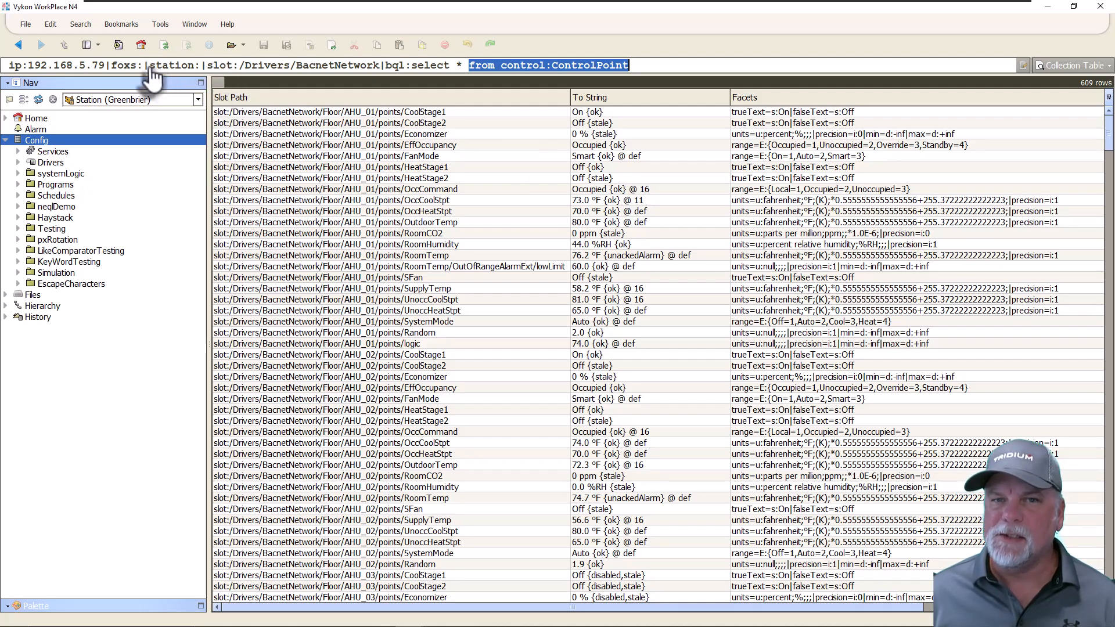
drag(151, 66, 385, 65)
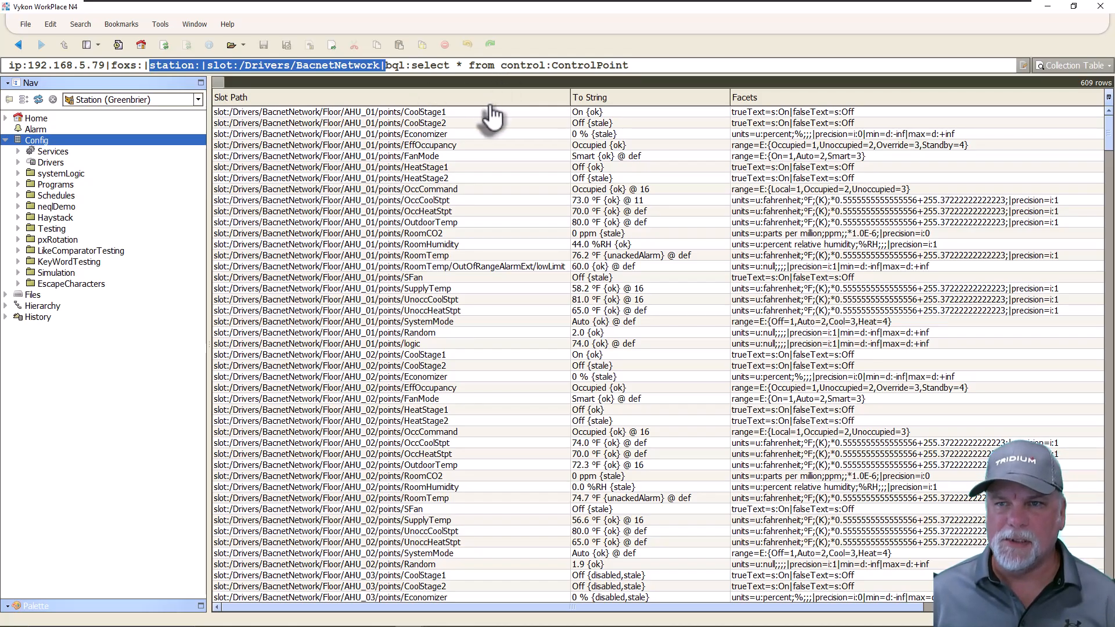
click(482, 134)
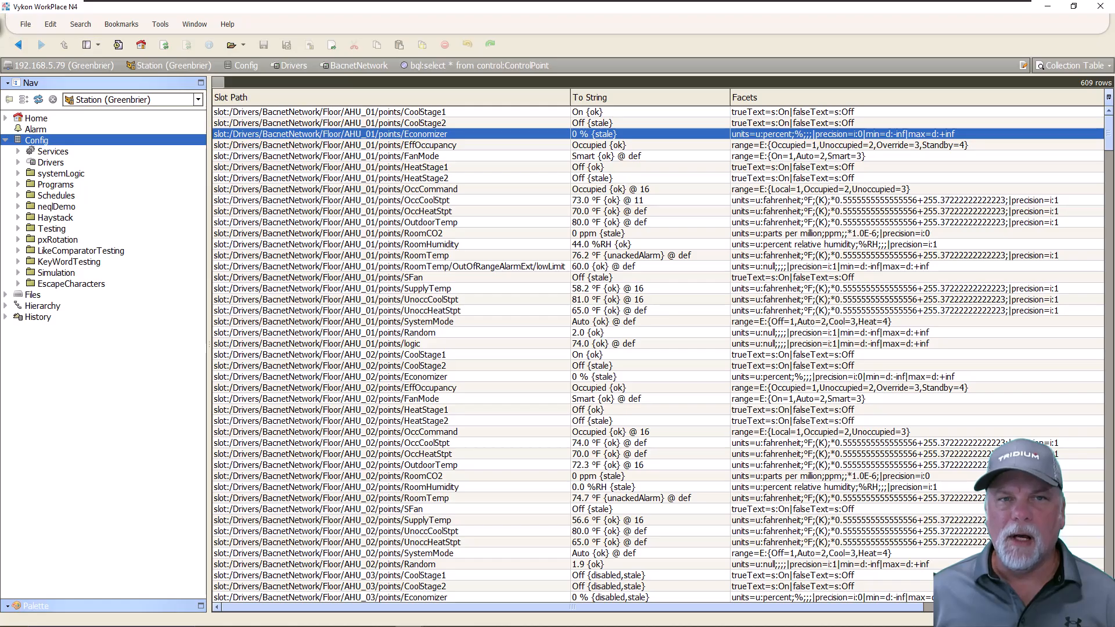
Step: Run a new BQL query for Numeric Point components with BacnetNetwork under Config's Drivers as the root
click(26, 24)
mouse_move(41, 40)
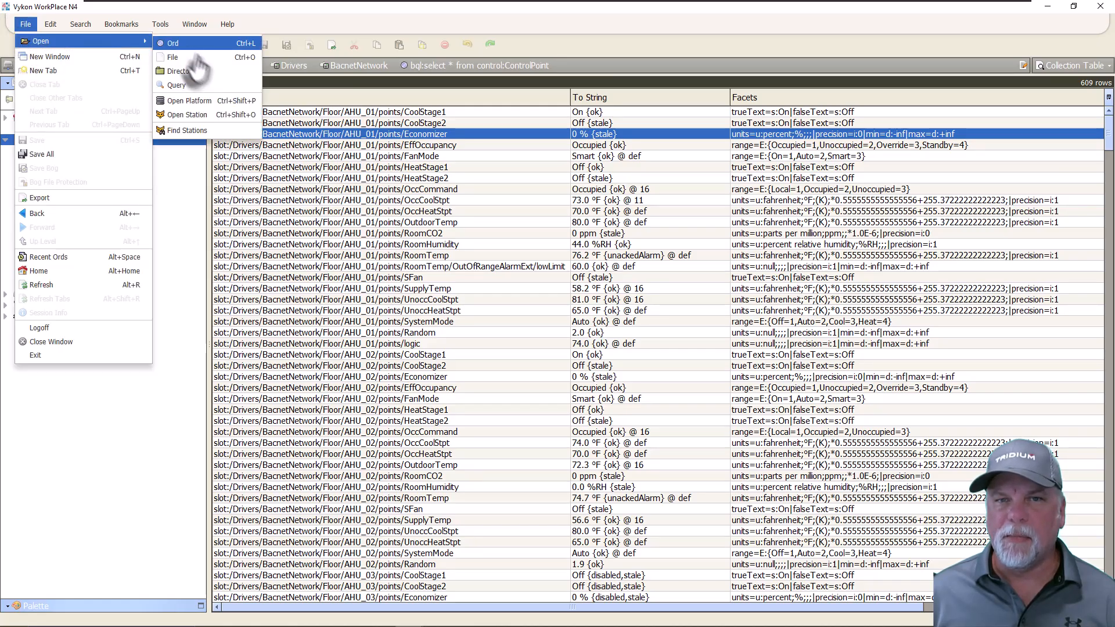
click(177, 85)
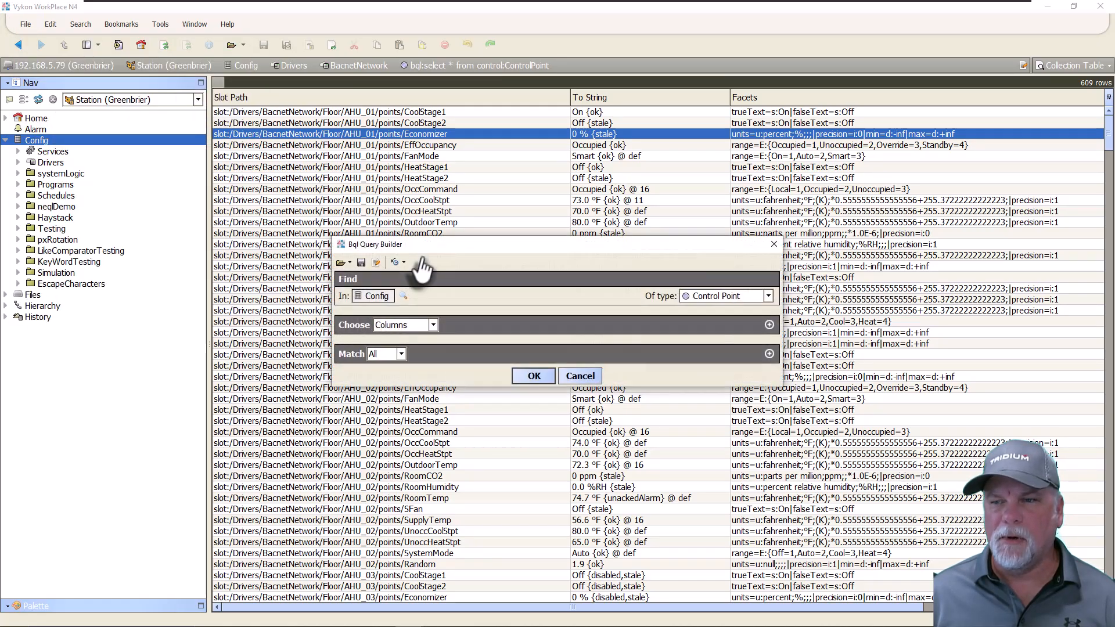
click(736, 296)
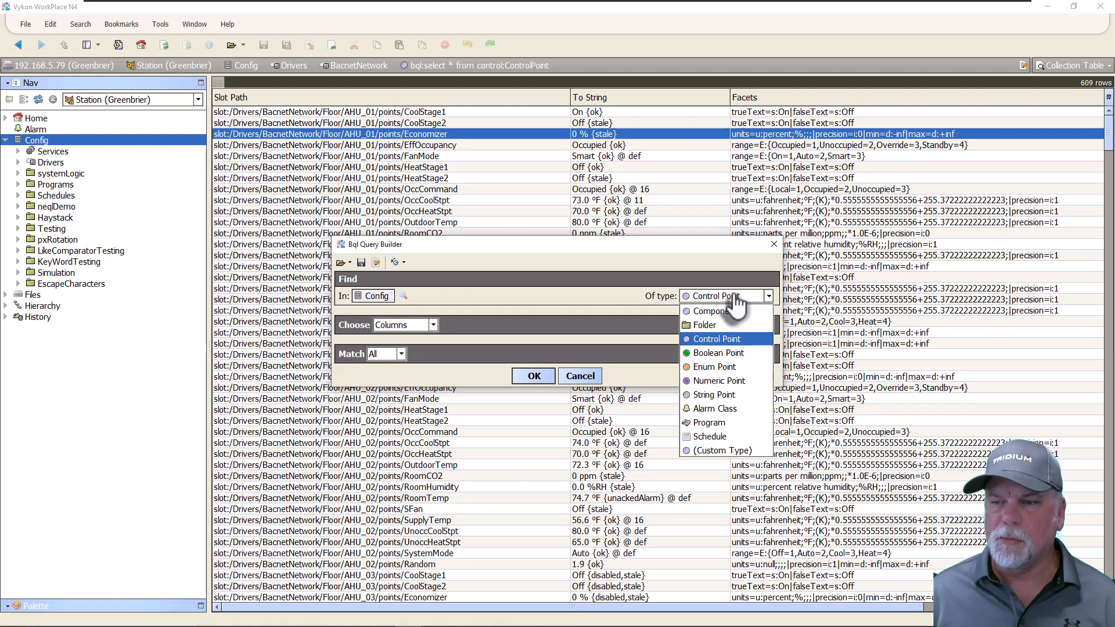
click(734, 382)
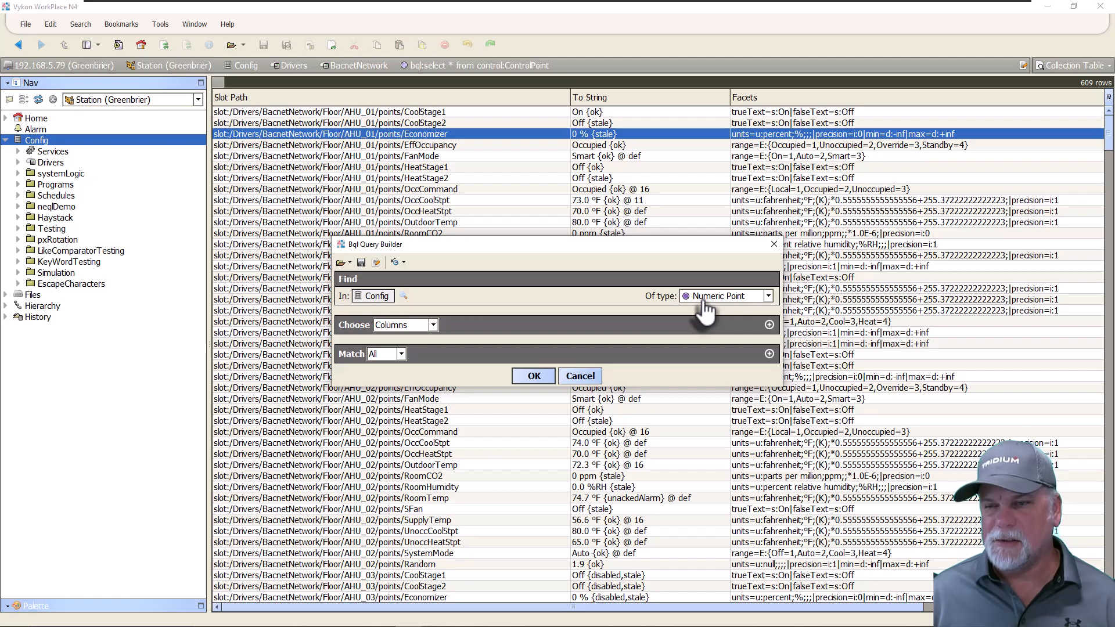
click(404, 298)
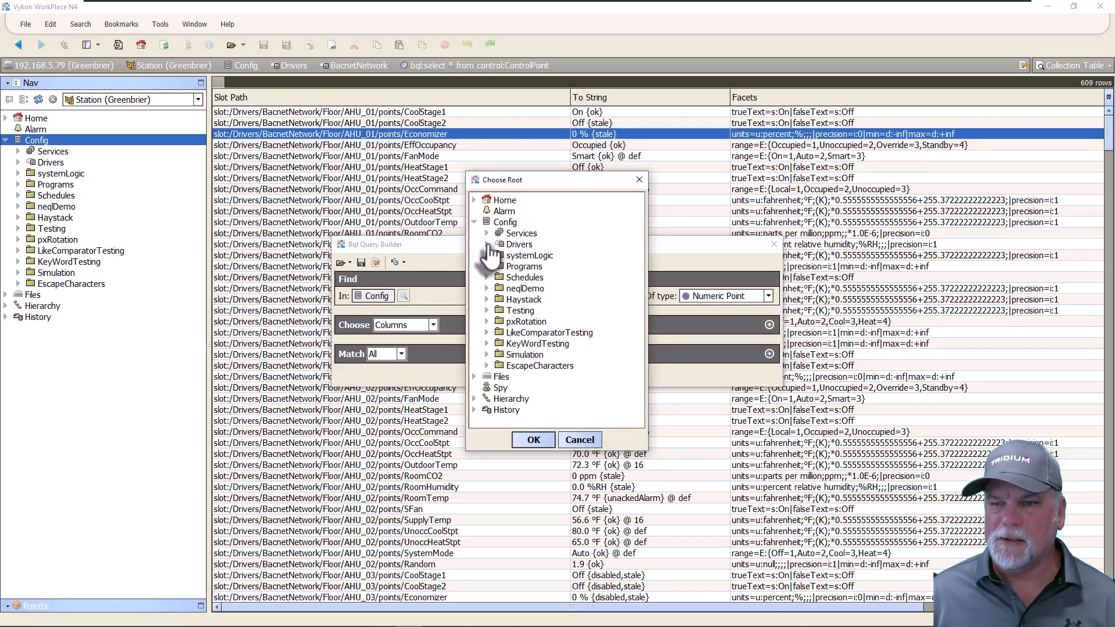
click(486, 244)
click(546, 266)
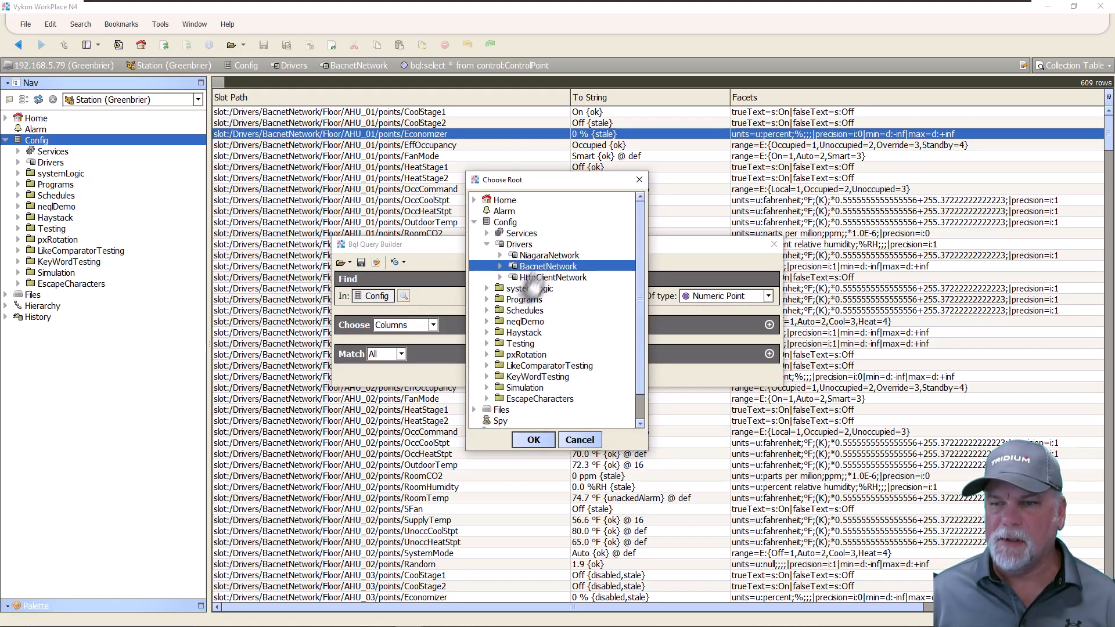
click(534, 439)
click(530, 376)
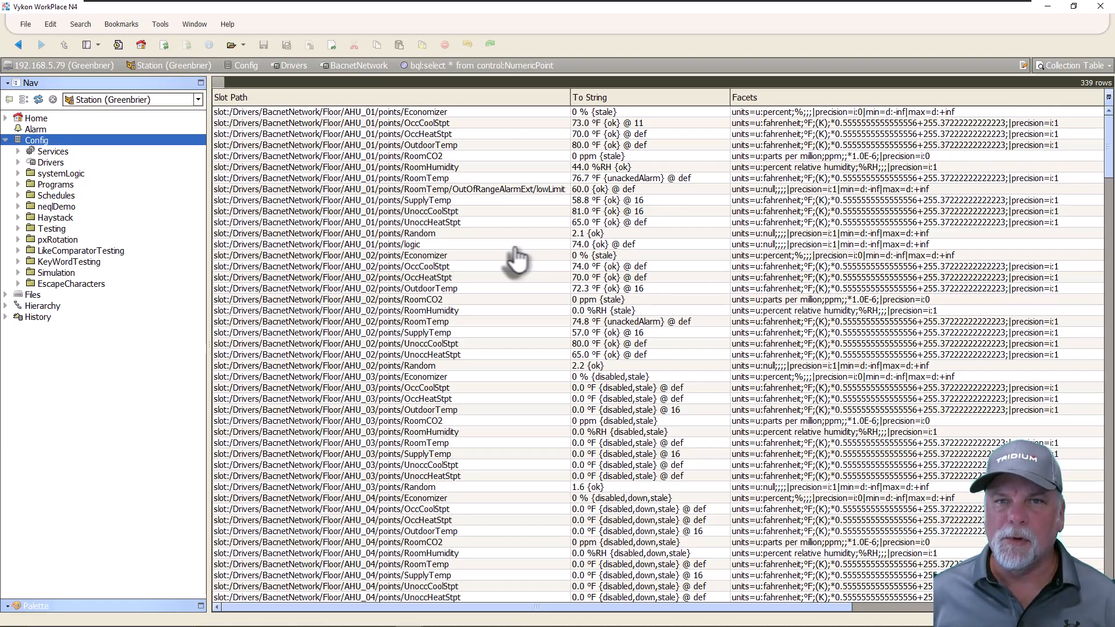
Step: Open the Bajadoc help for the Economizer point of AHU-01 on Floor 1 under BacnetNetwork
click(18, 162)
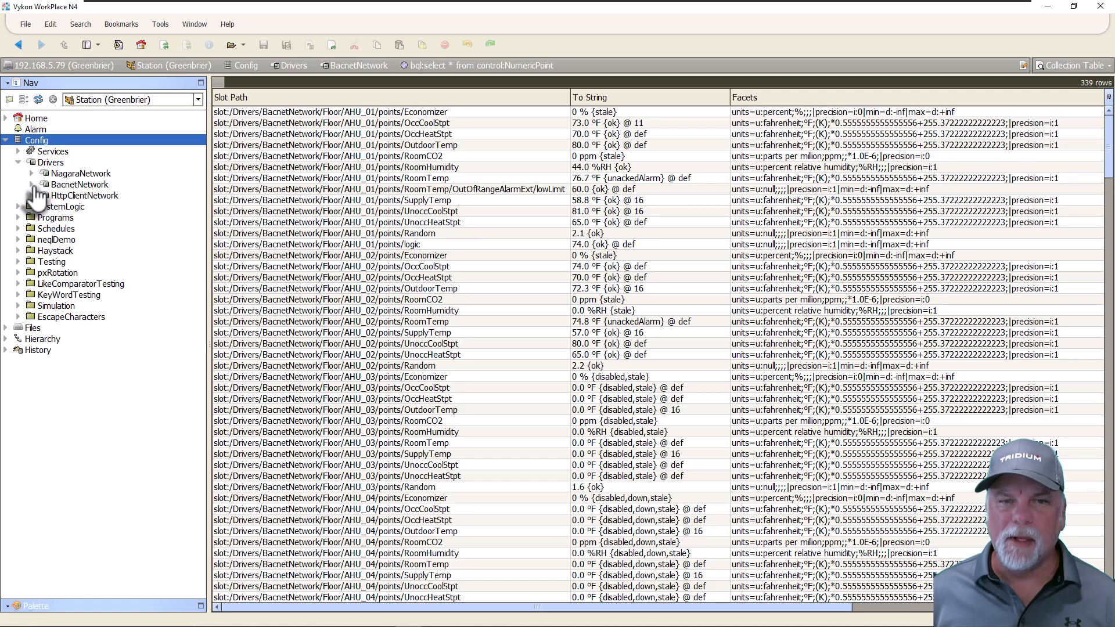
click(32, 185)
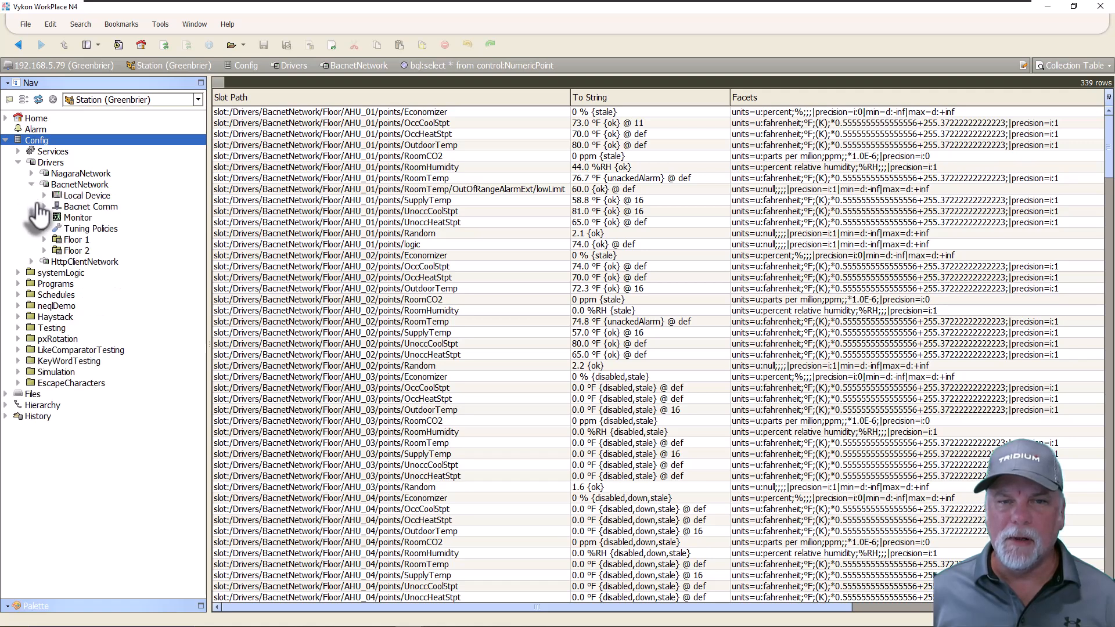
click(45, 239)
click(58, 231)
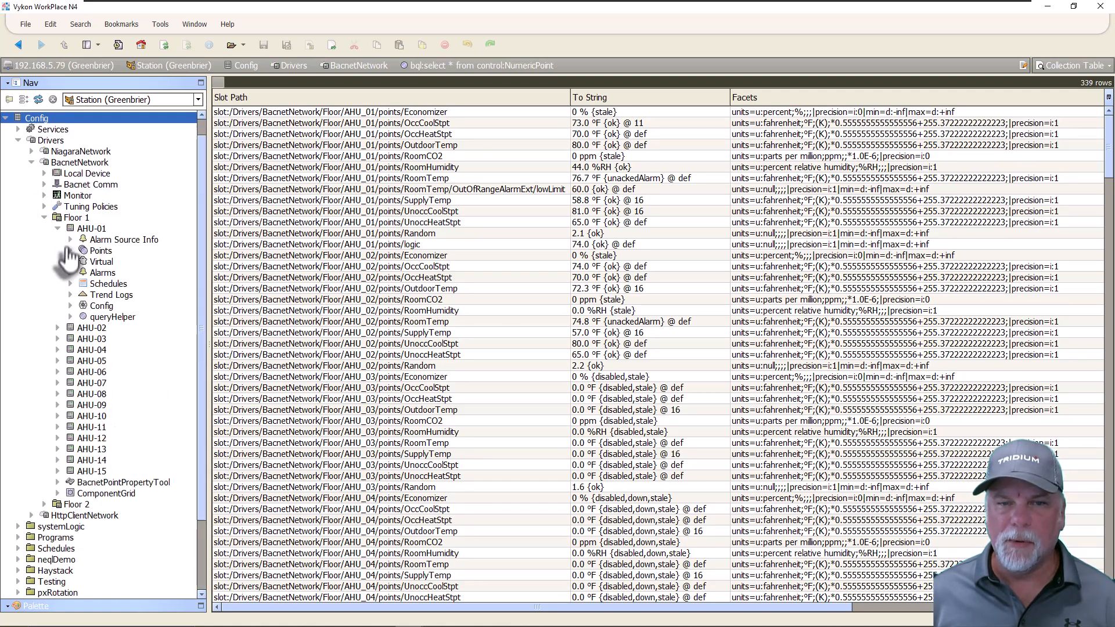
click(70, 250)
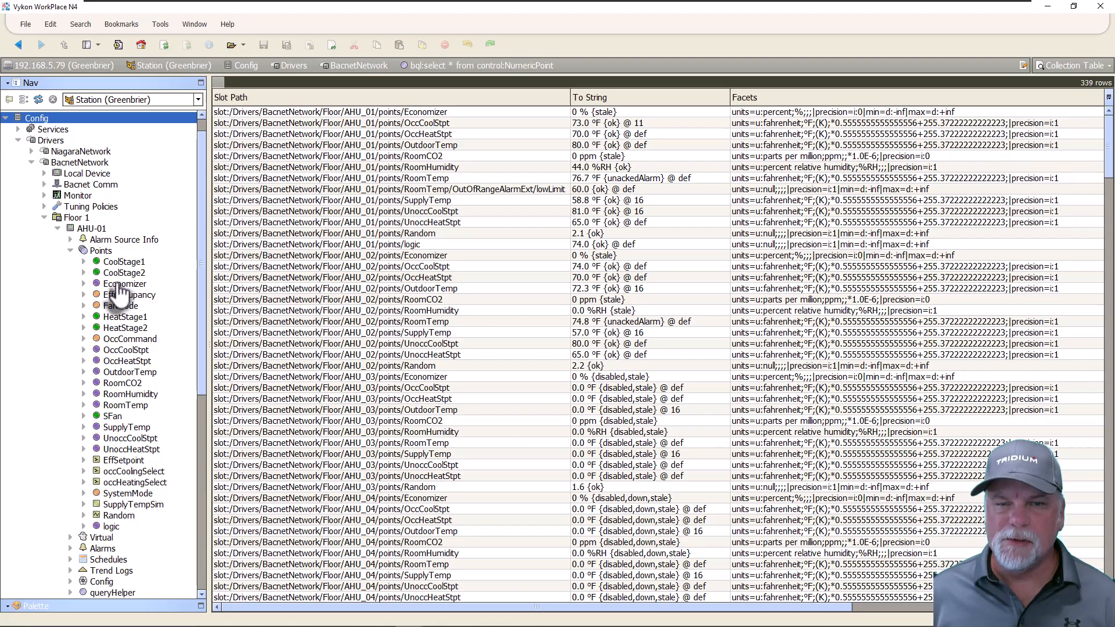
right_click(113, 284)
mouse_move(184, 224)
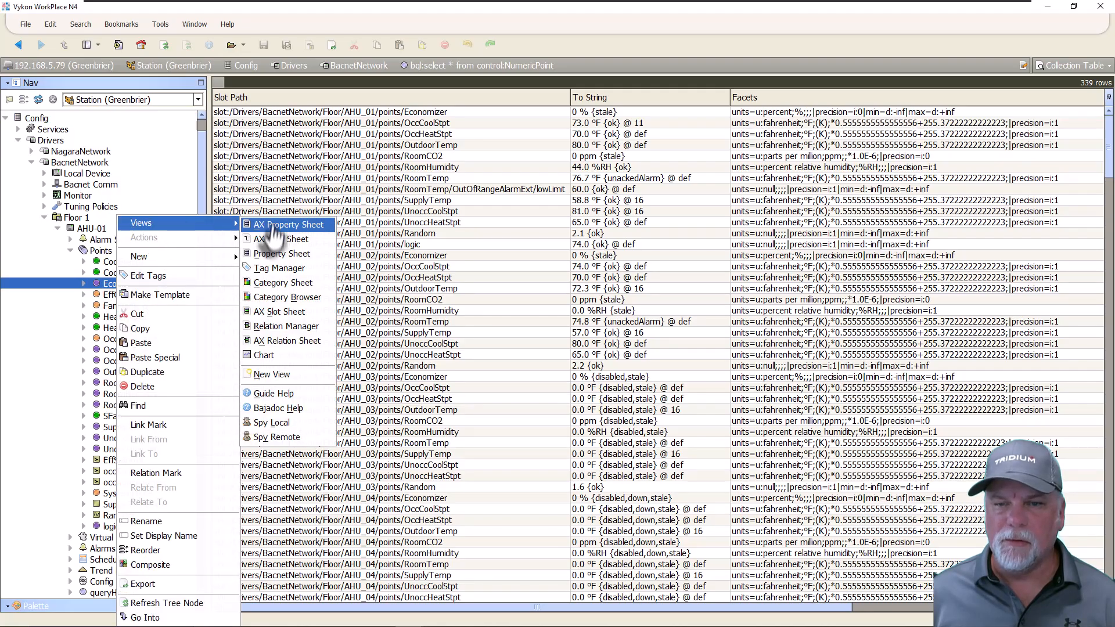
click(279, 409)
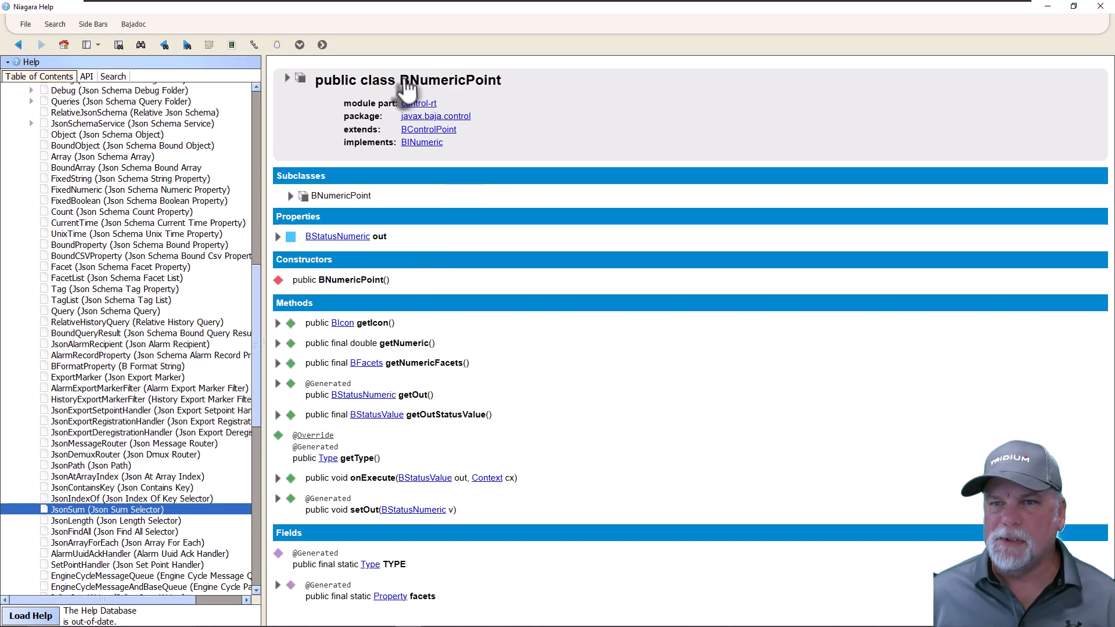
Step: Examine the BNumericPoint class and its subclasses, open the BNumericWritable page, and return to the WorkPlace query results
drag(400, 82, 513, 95)
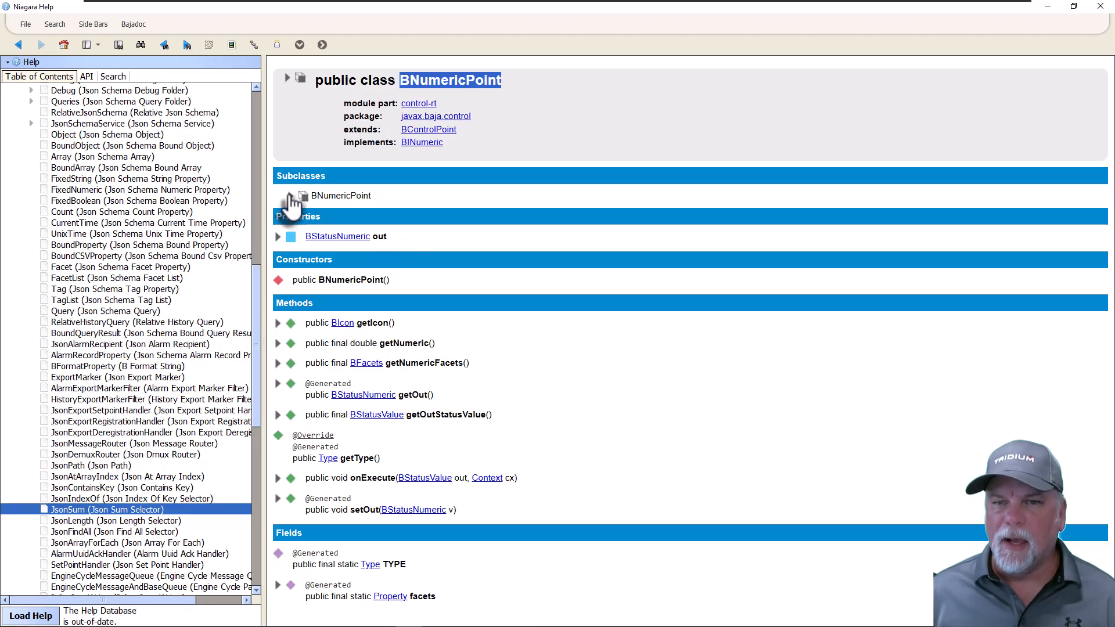
click(291, 197)
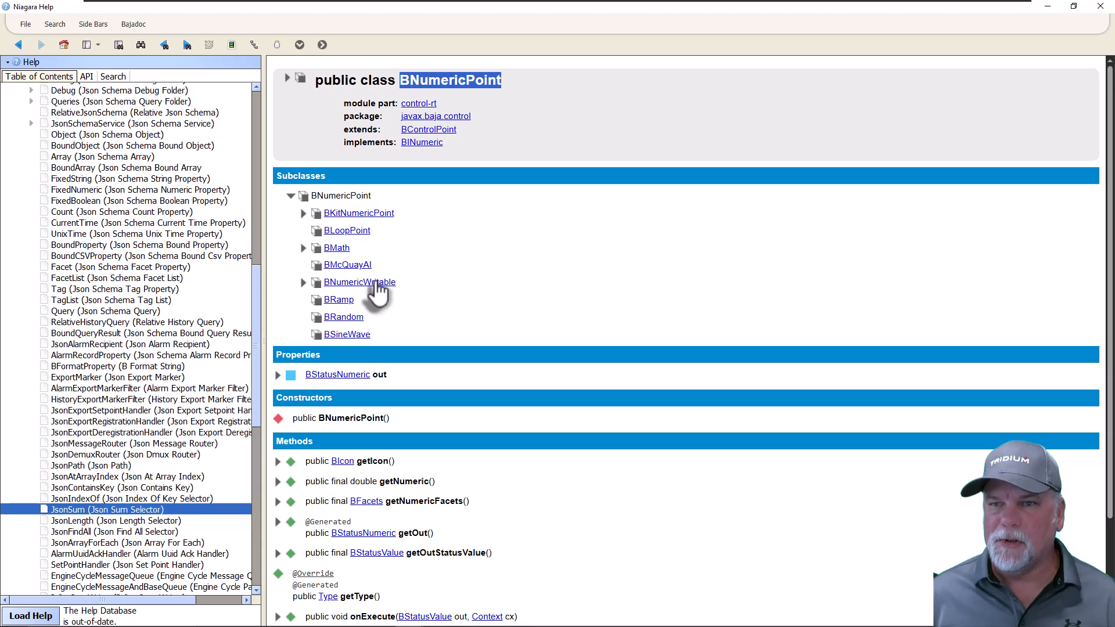
click(374, 283)
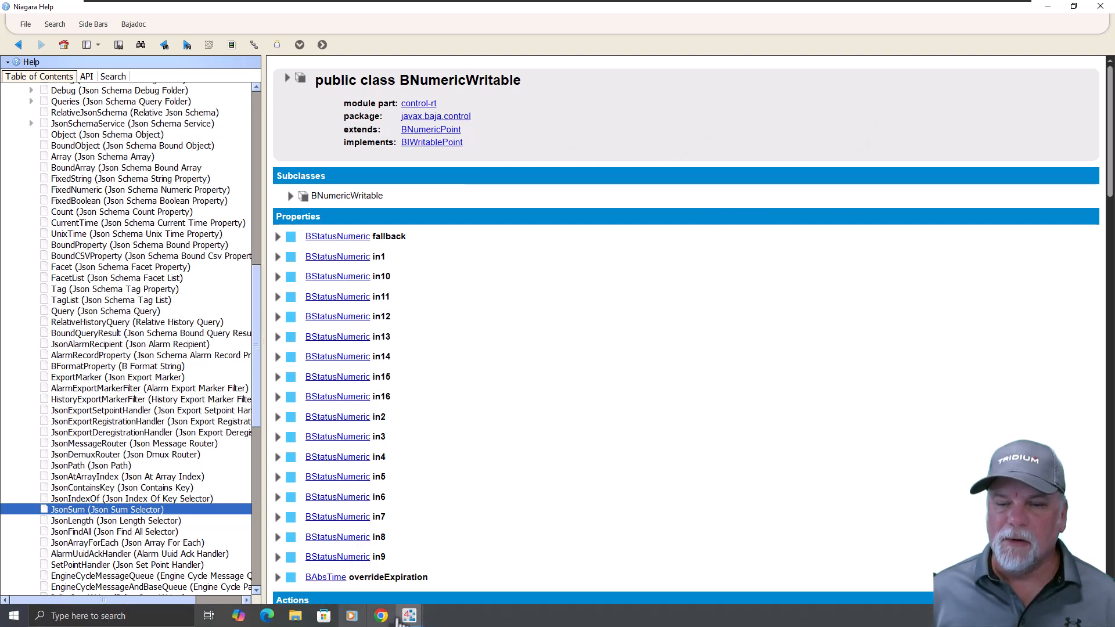
mouse_move(409, 616)
click(421, 588)
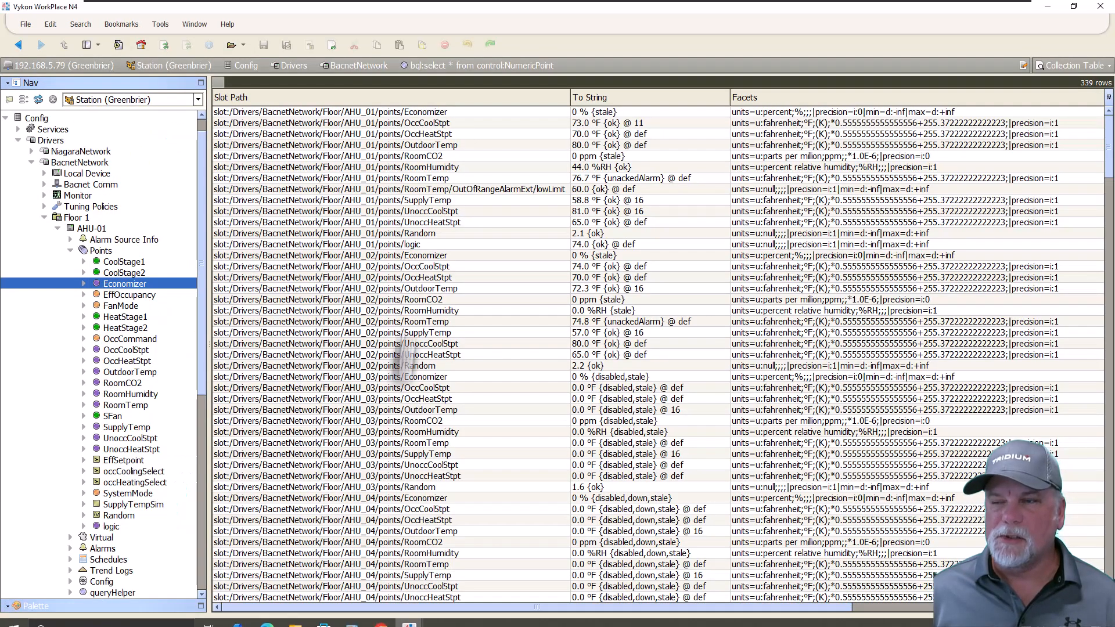
Step: Start a new BQL query with BacnetNetwork under Config's Drivers as its root
click(25, 25)
mouse_move(36, 41)
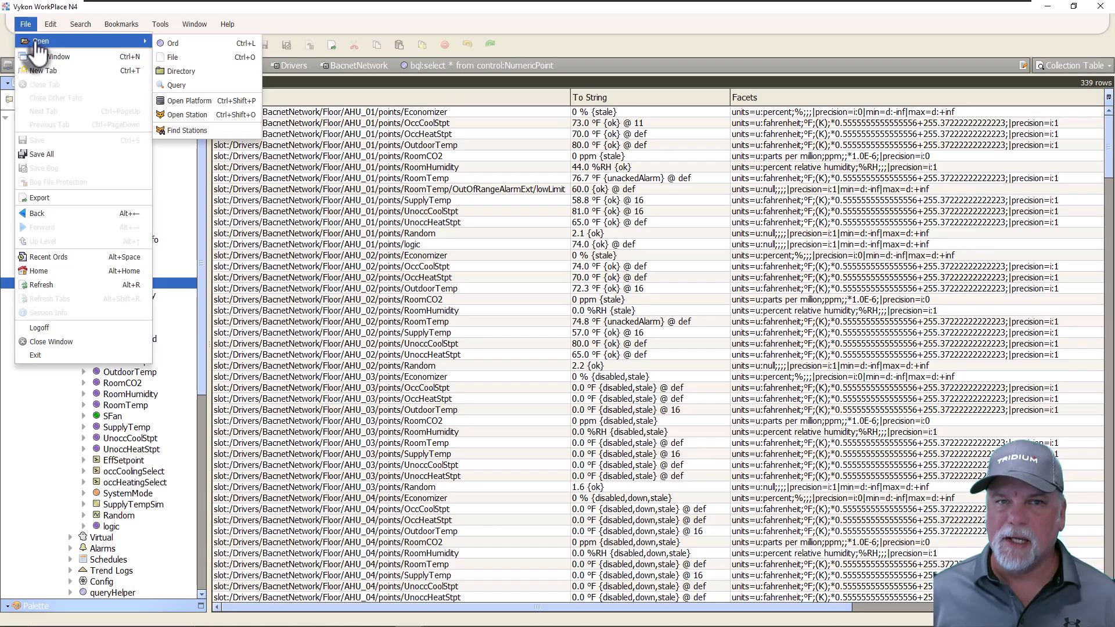
click(185, 86)
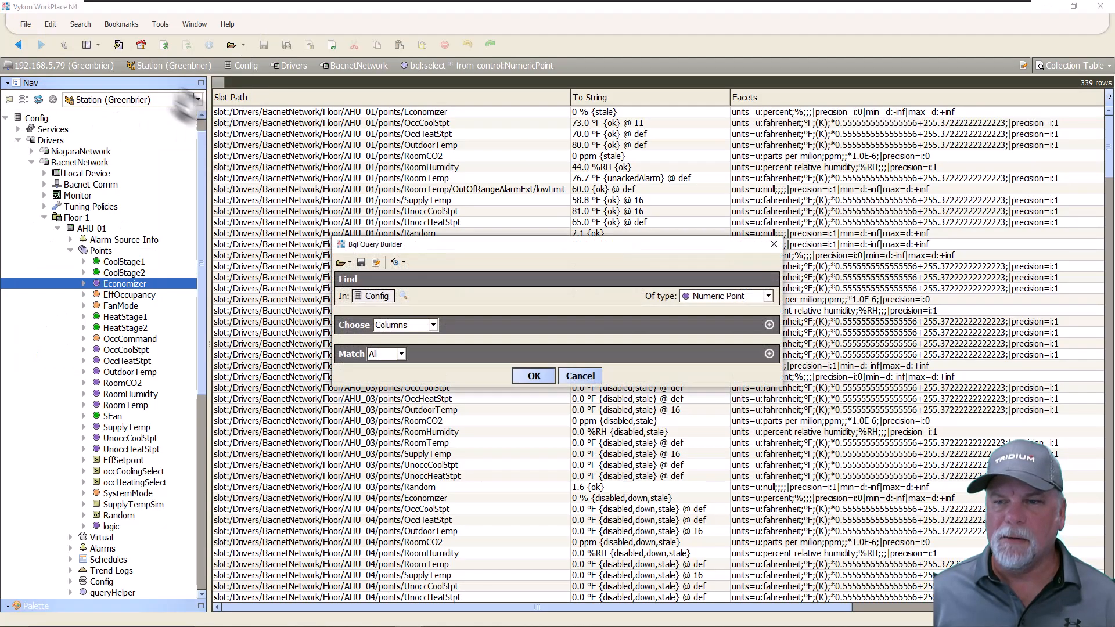
click(403, 296)
click(476, 223)
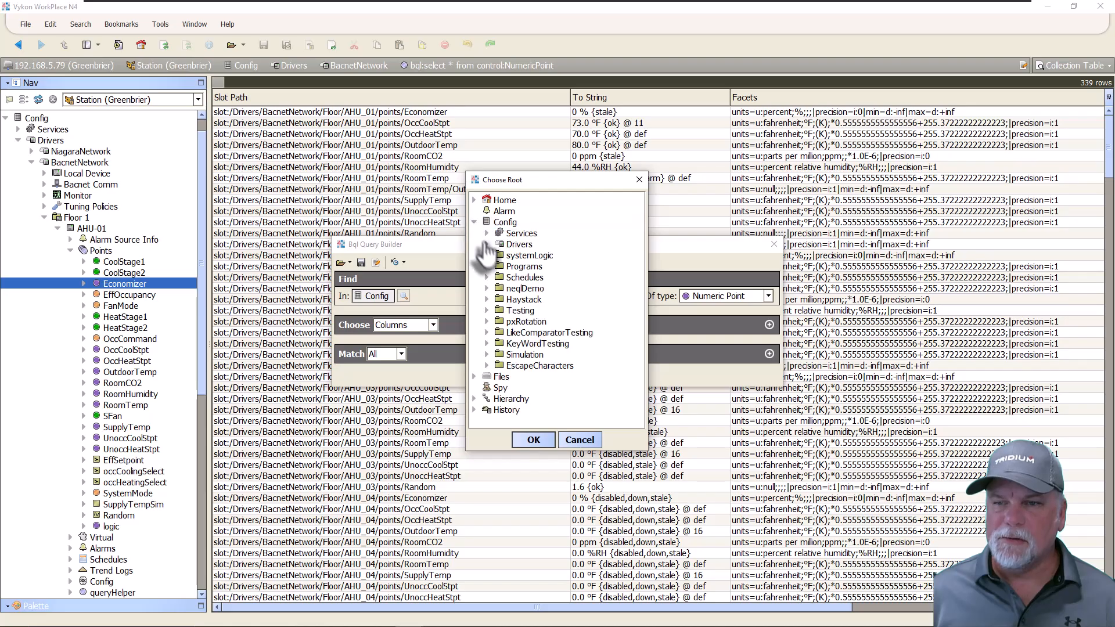
click(487, 244)
click(537, 267)
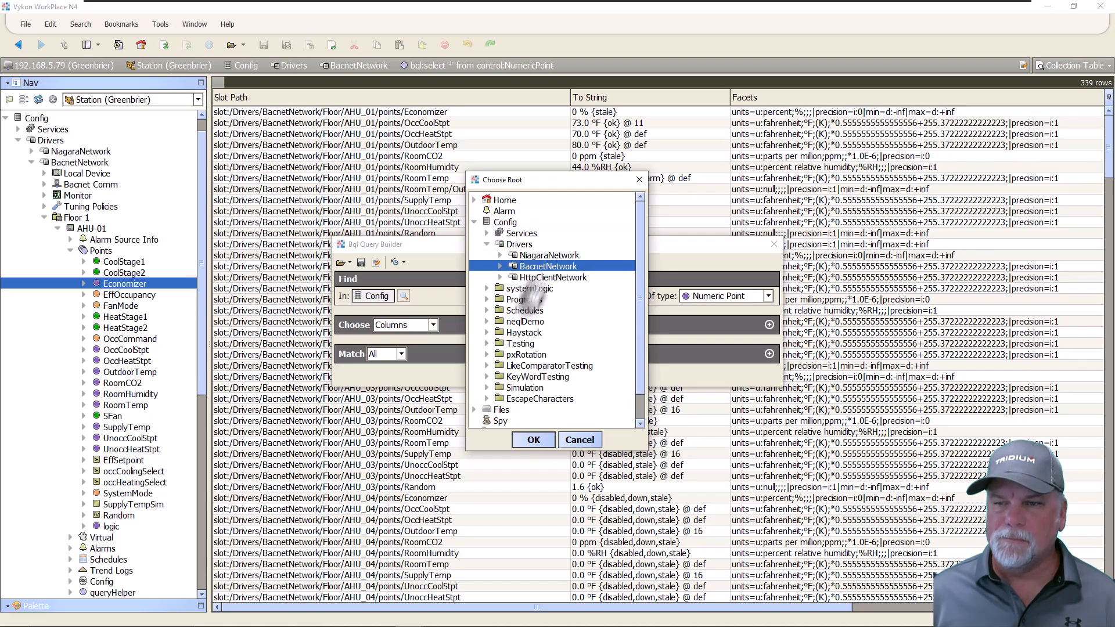
click(534, 439)
Step: Set the query's type to (Custom Type) with the control module, widening the query builder to show all type fields
click(764, 296)
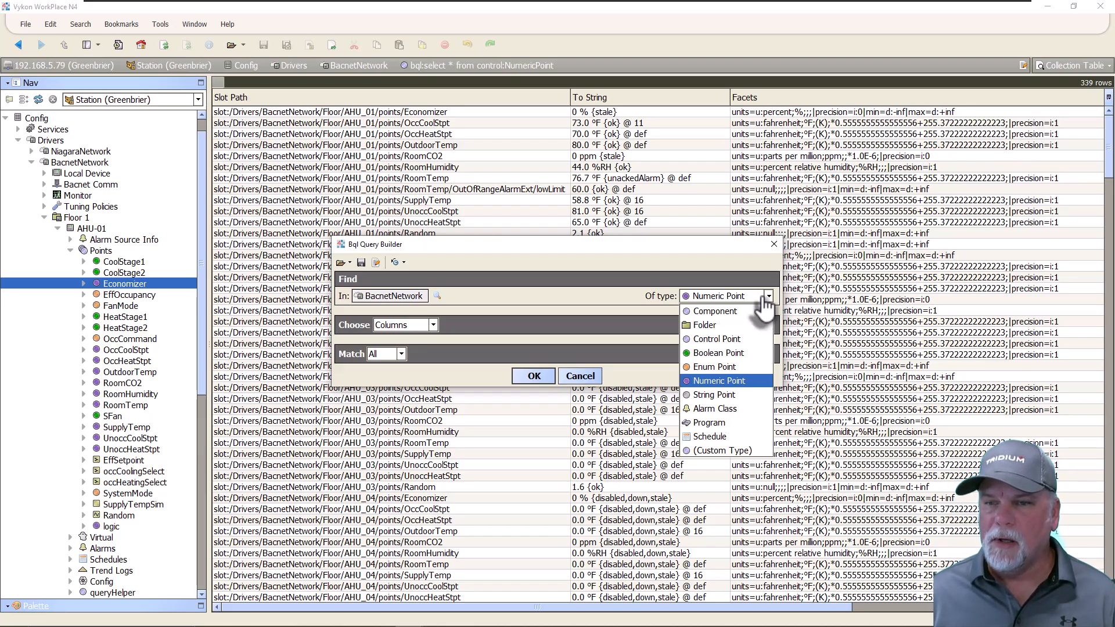
click(591, 301)
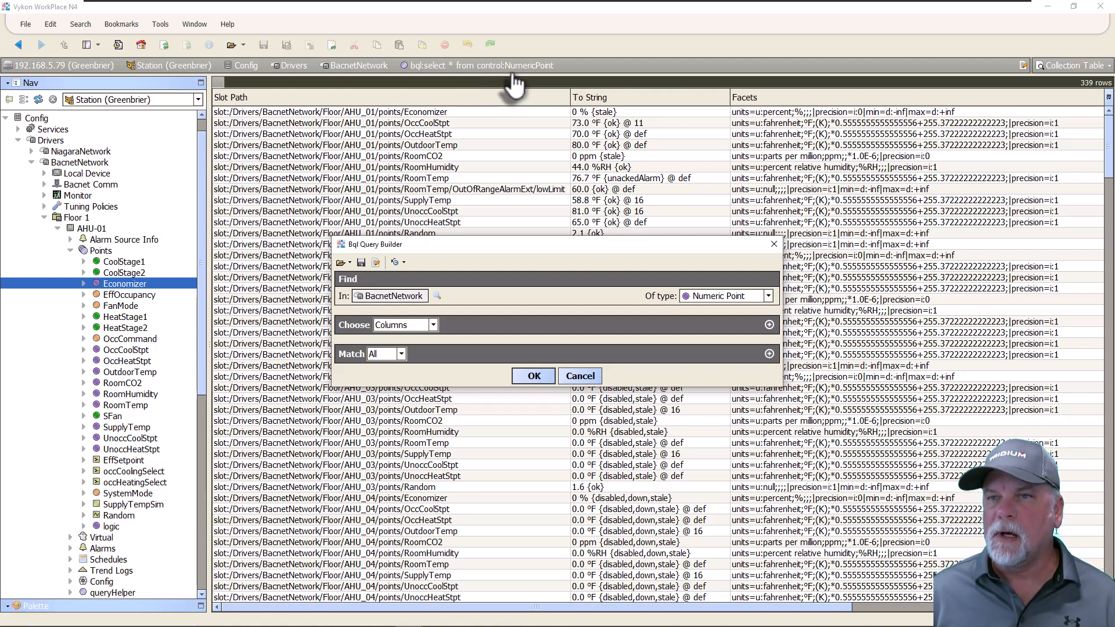
click(741, 301)
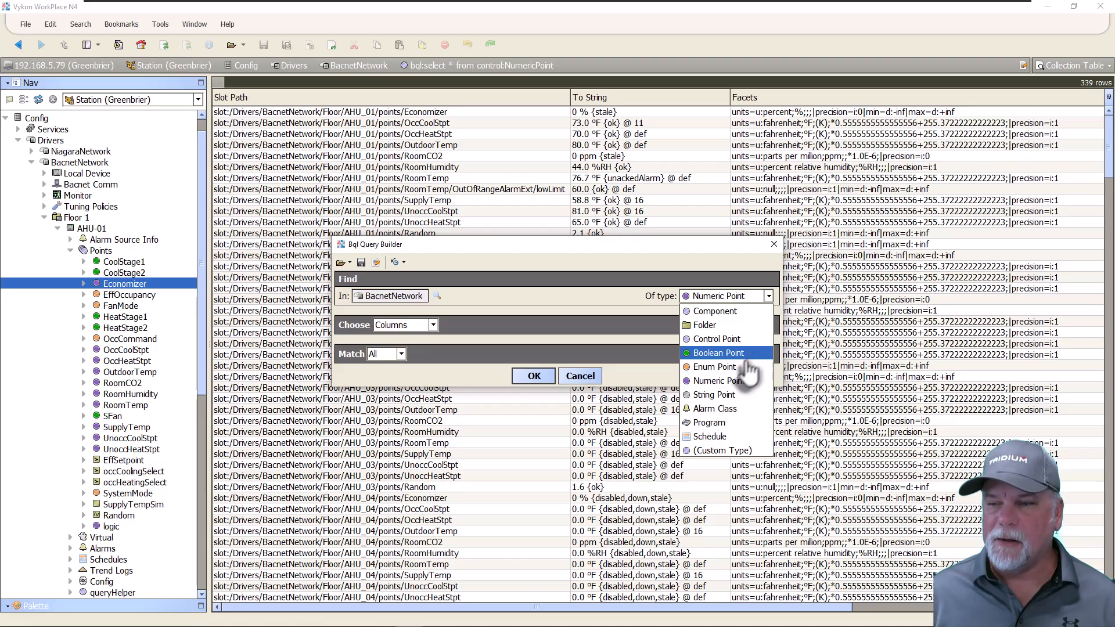
click(746, 455)
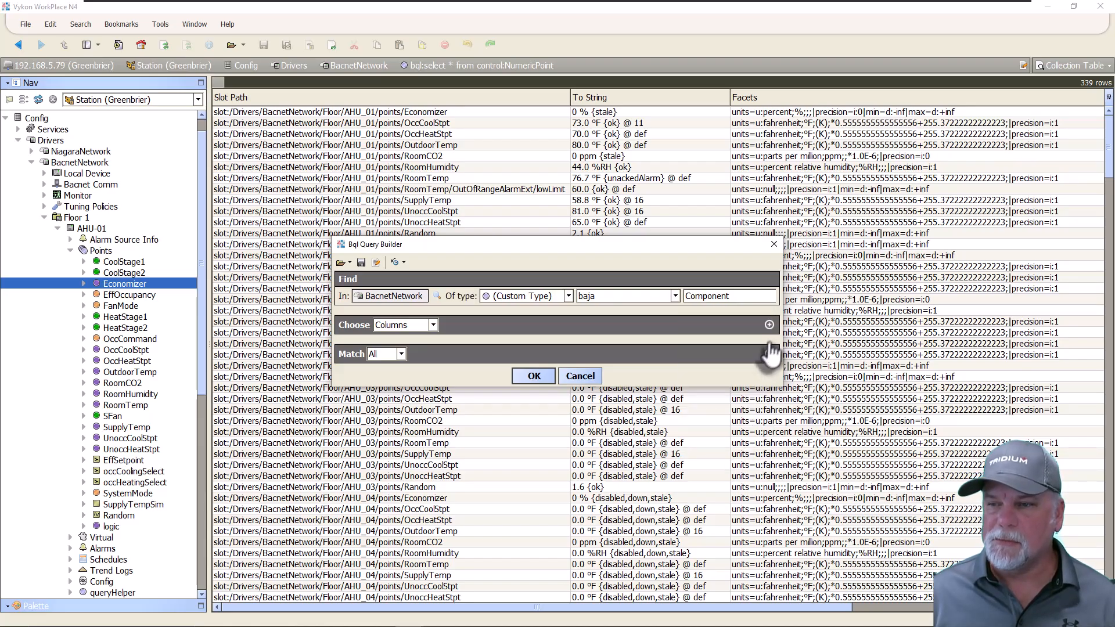
drag(780, 325, 962, 311)
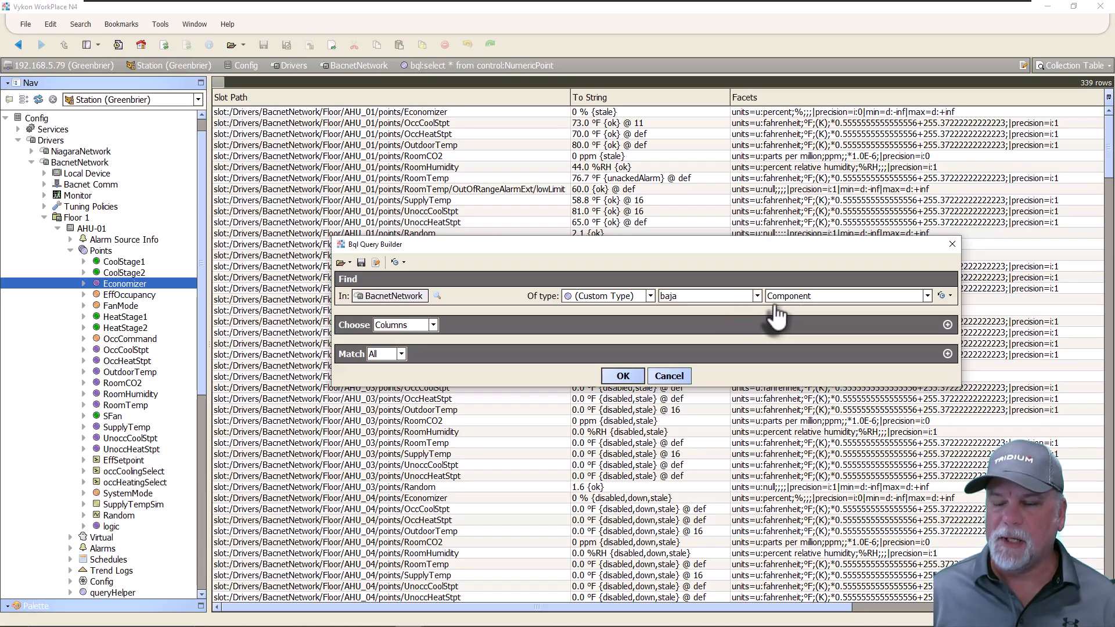
click(758, 297)
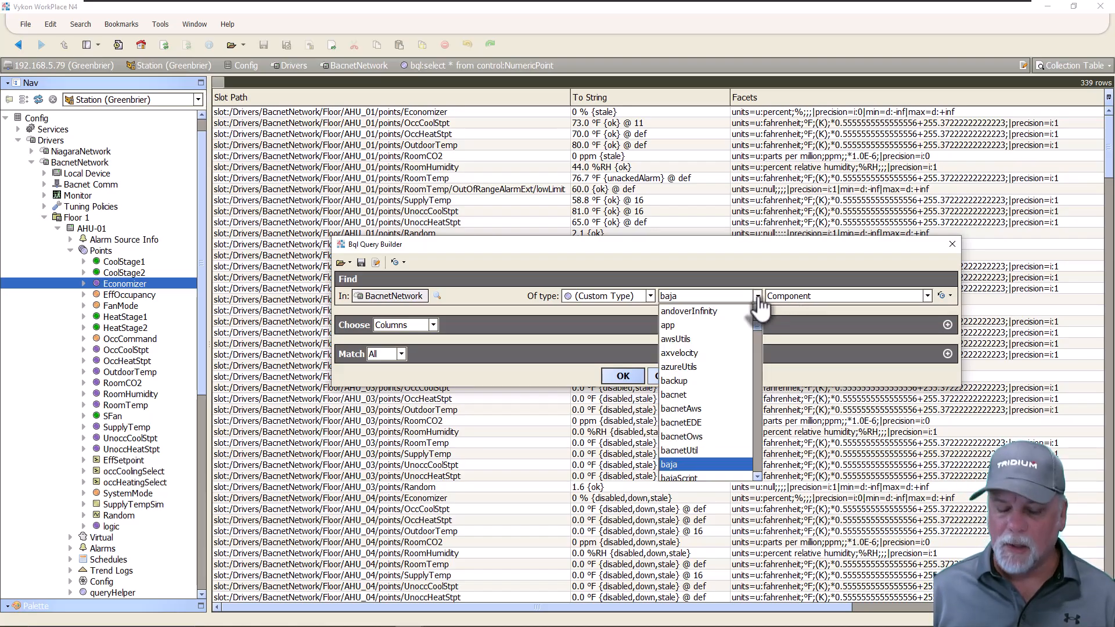
scroll(760, 308, down, 5)
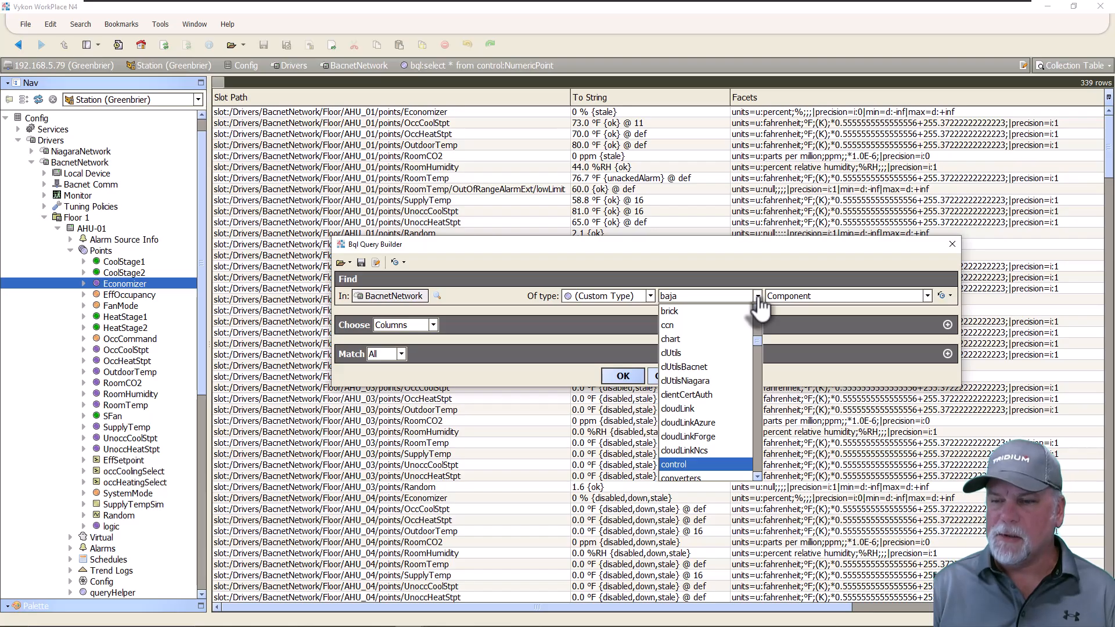
key(Return)
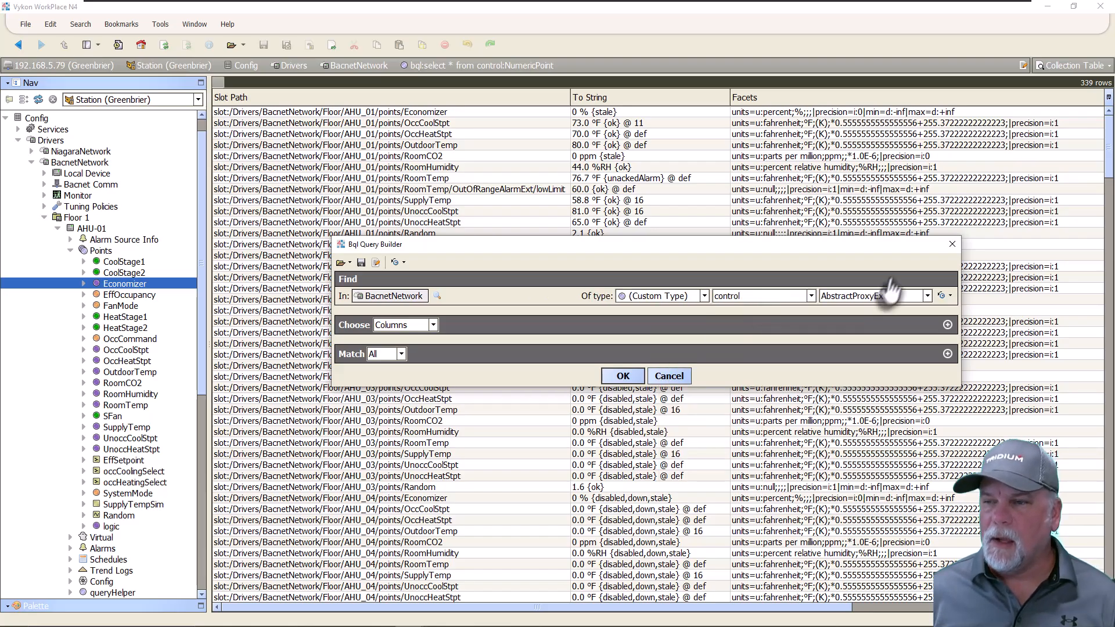
Step: Choose NumericWritable as the custom component type and run the query
click(905, 296)
key(n)
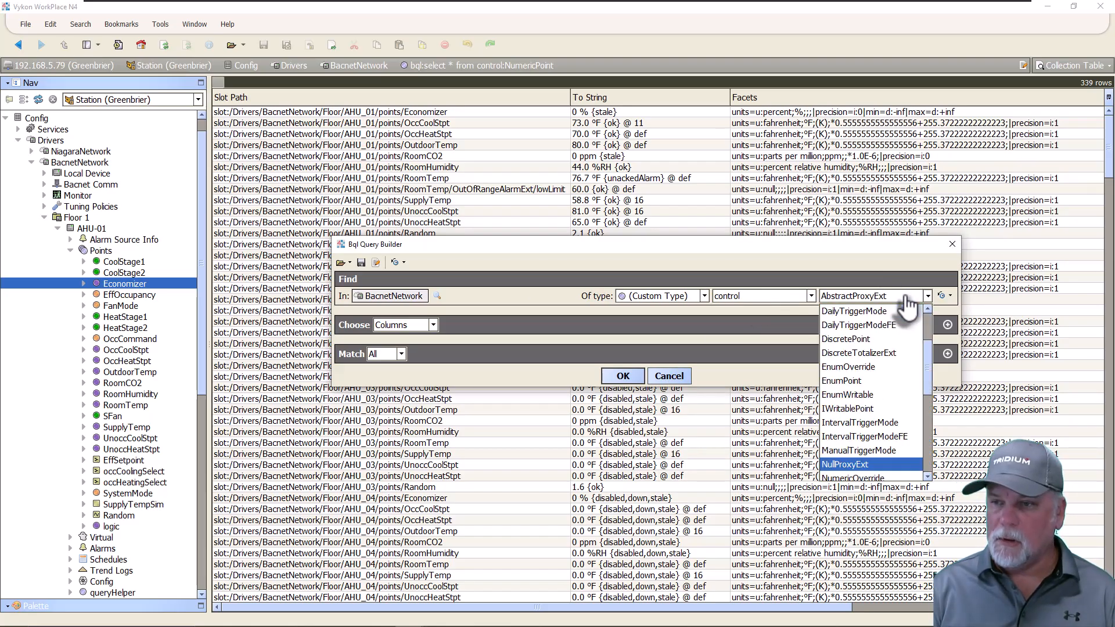
key(Down)
key(Down)
key(Down)
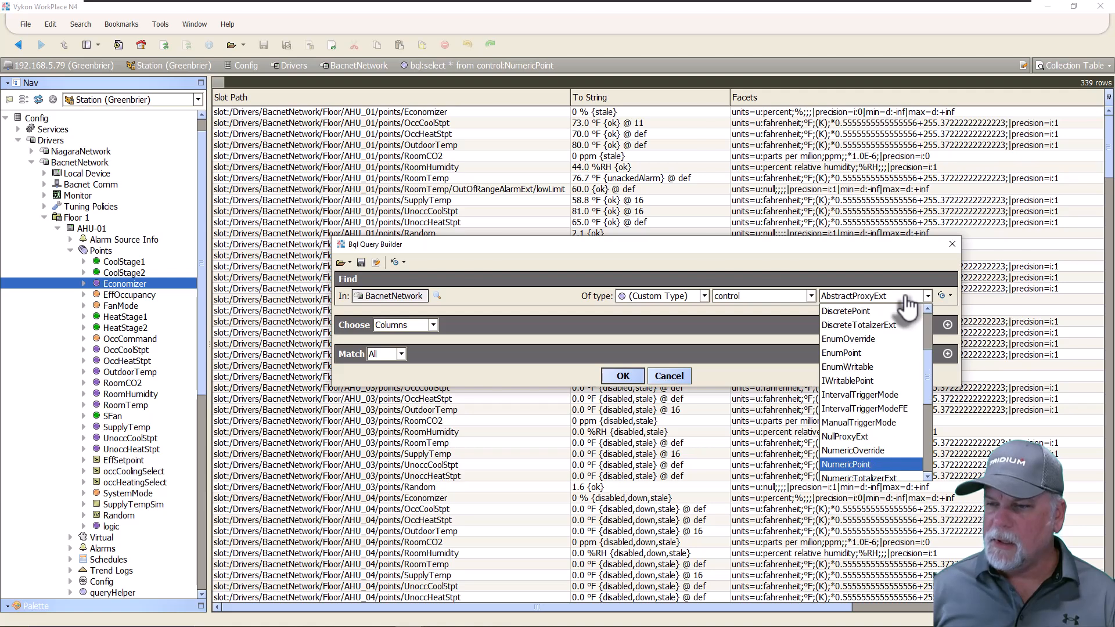
key(Up)
key(Down)
key(Down)
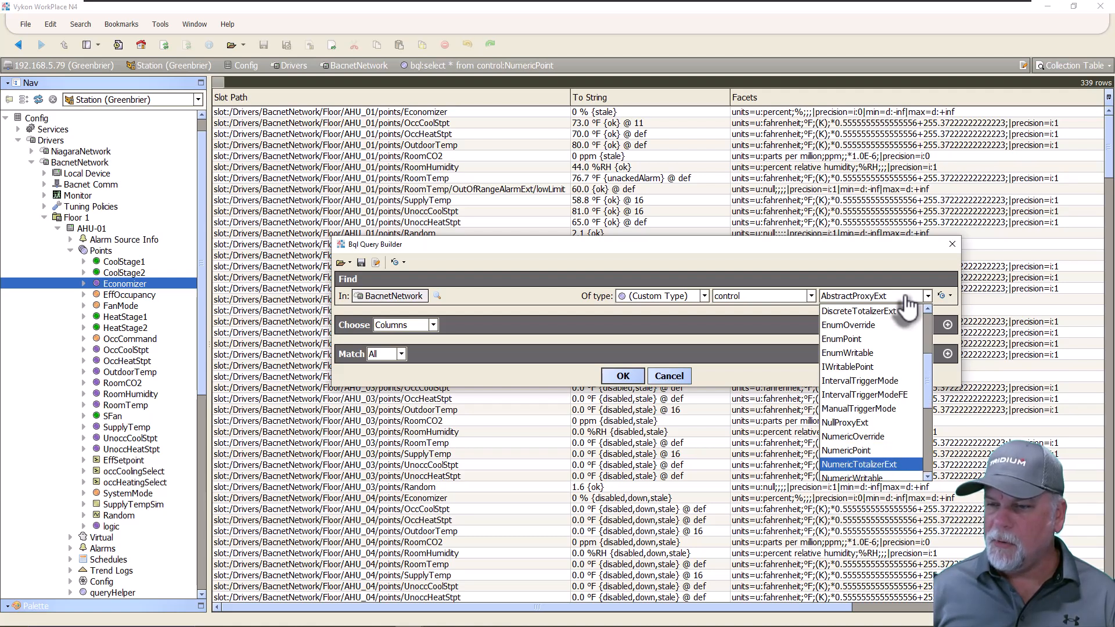
click(877, 465)
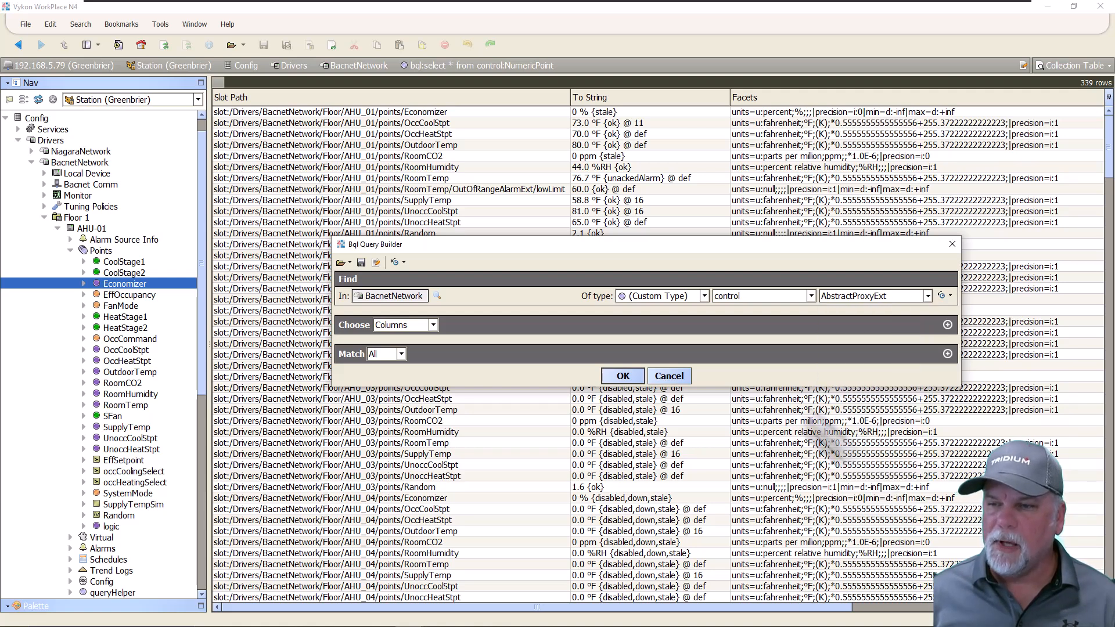
click(629, 380)
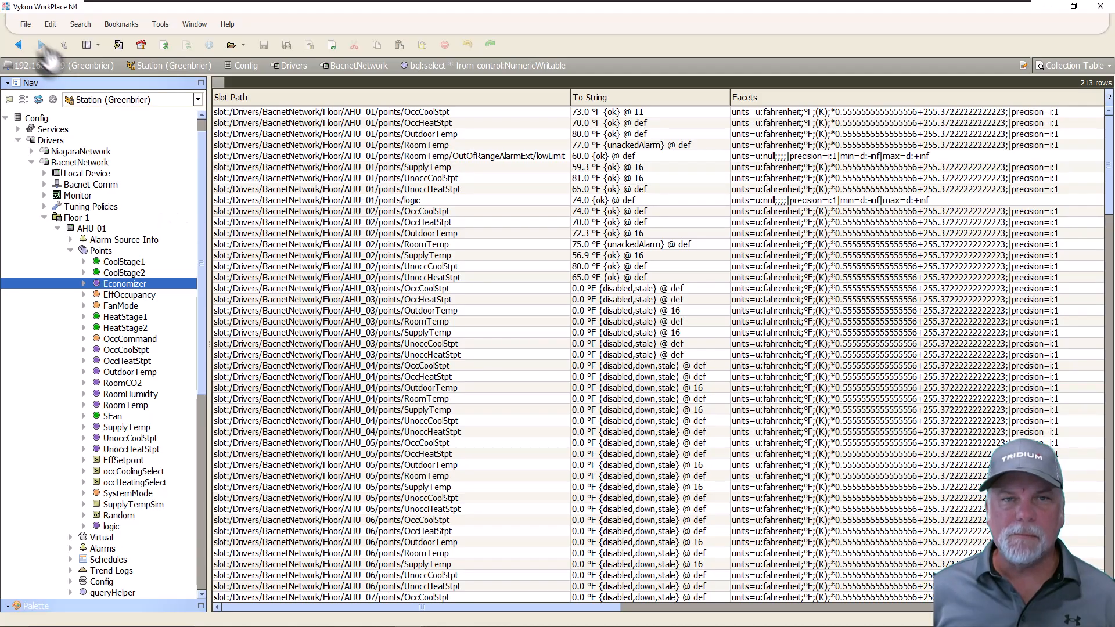
click(27, 25)
mouse_move(52, 41)
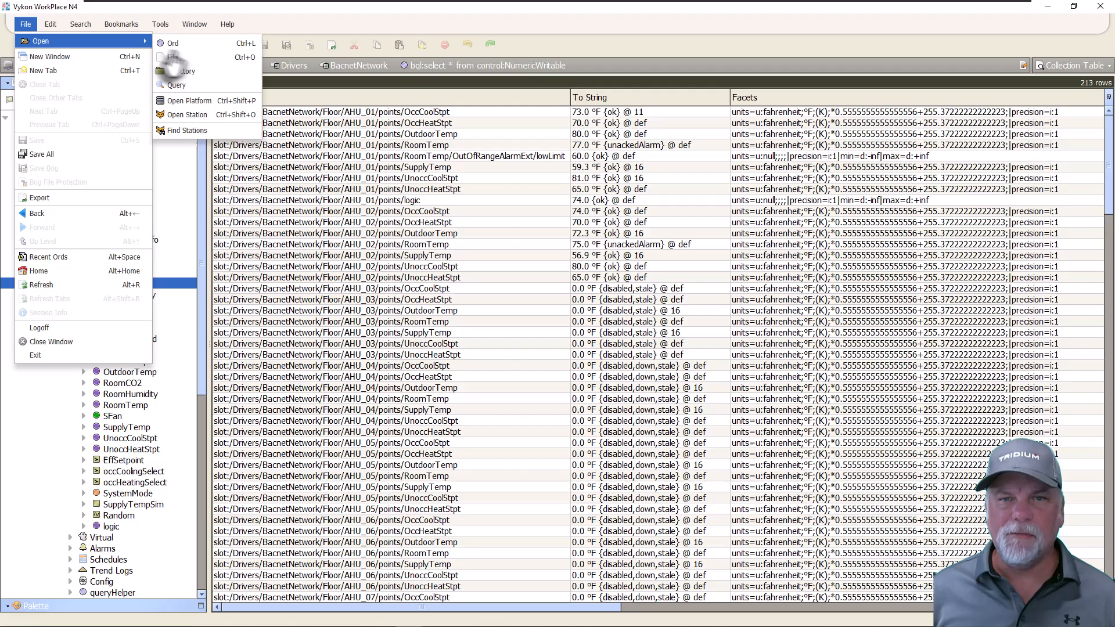
click(197, 96)
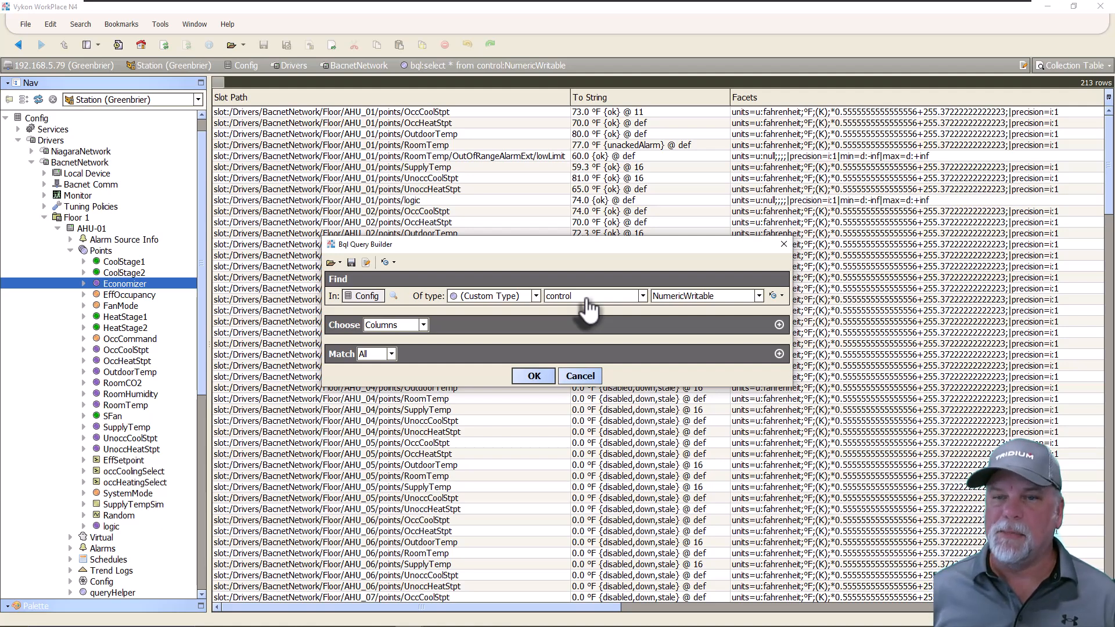
click(581, 376)
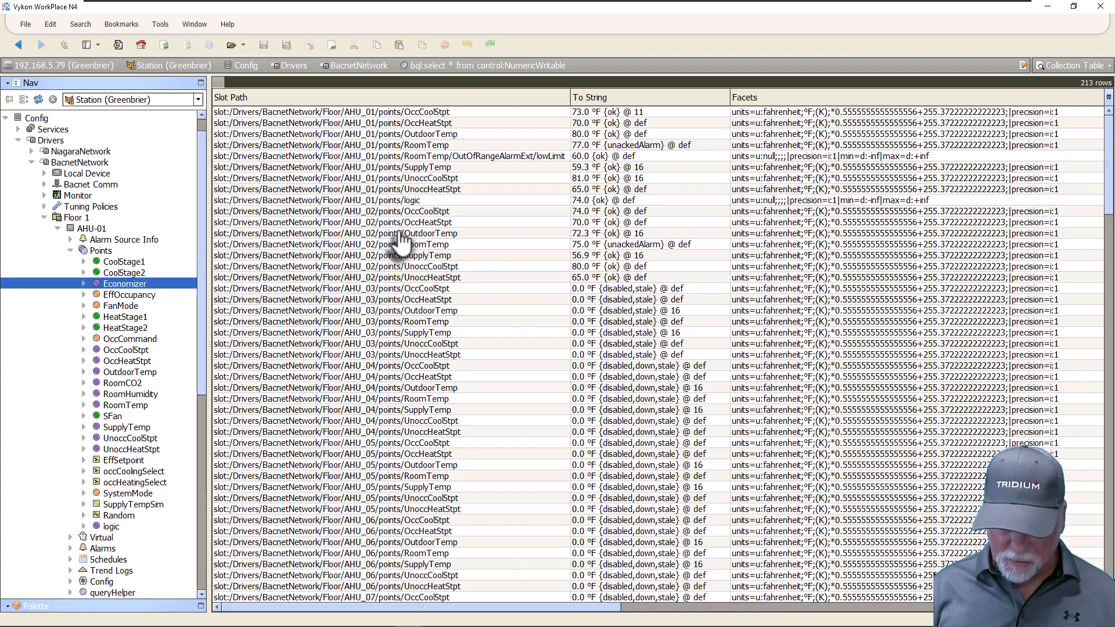
Step: Extend the query ORD's from clause with ",control:BooleanWritable" after control:NumericWritable and run the query
key(ctrl+l)
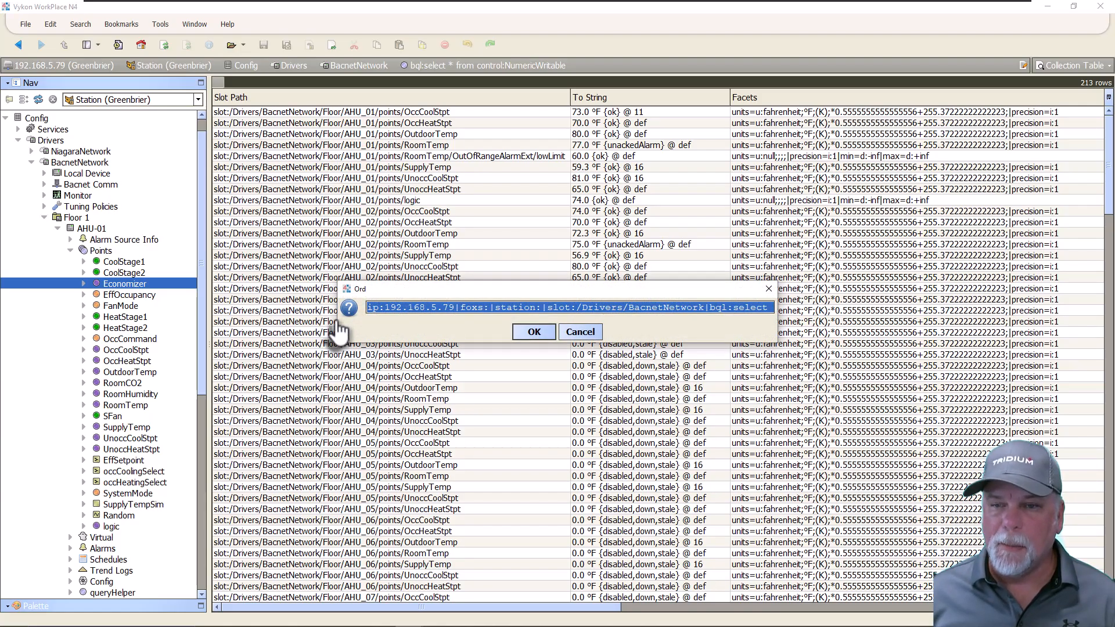
drag(332, 327, 39, 287)
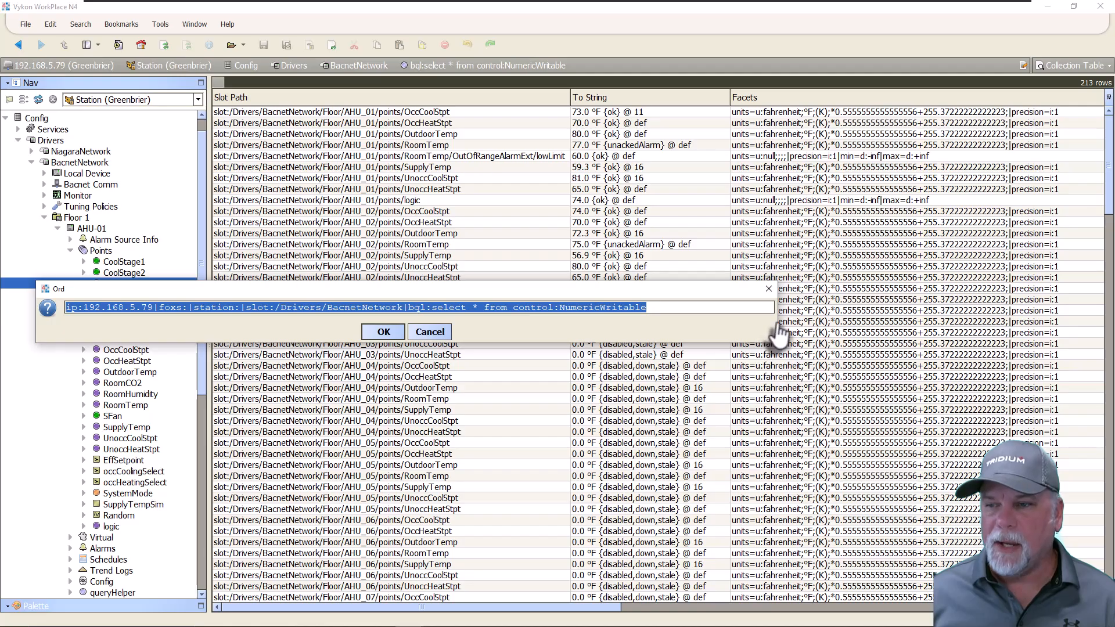
drag(779, 324, 952, 326)
click(681, 308)
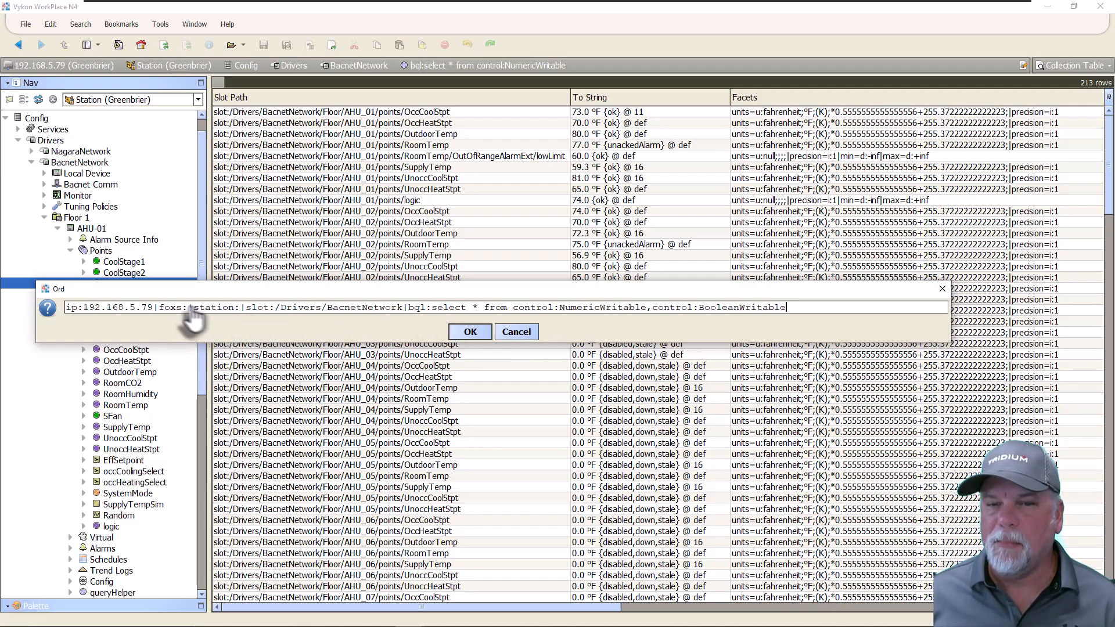
drag(199, 312, 404, 312)
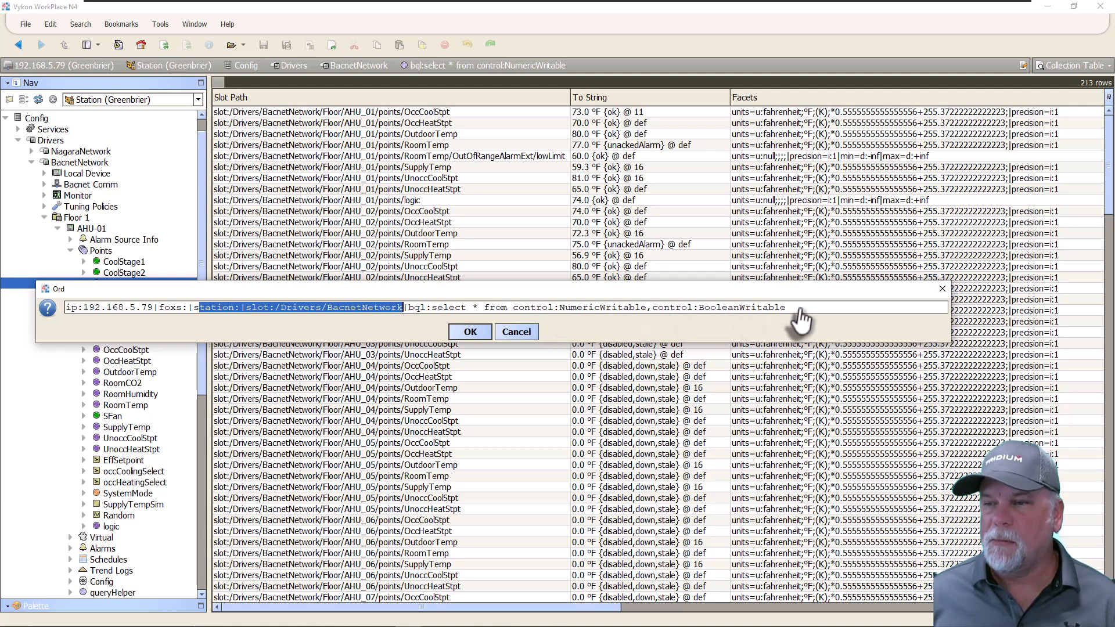
click(471, 334)
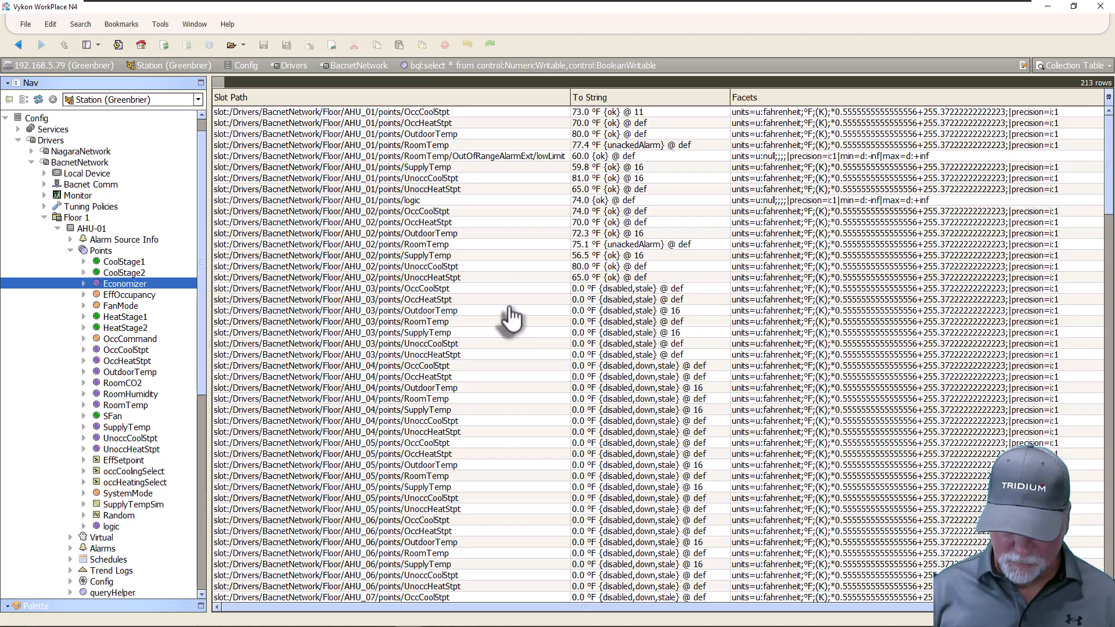
Step: Replace control:BooleanWritable with control:BooleanPoint in the query ORD's from clause and run the query
key(ctrl+l)
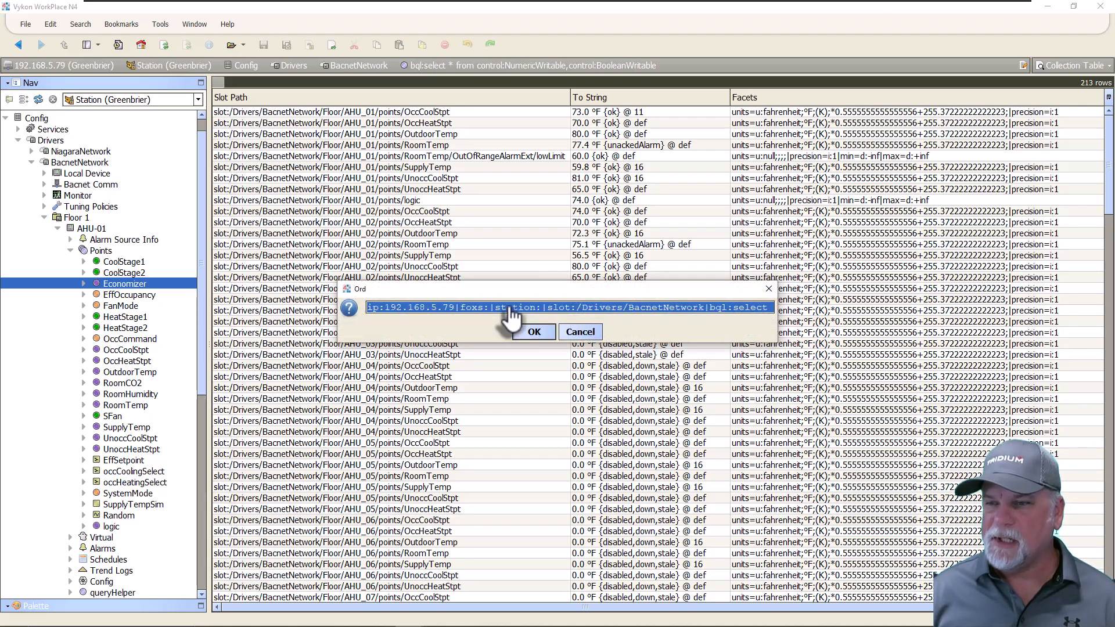
key(End)
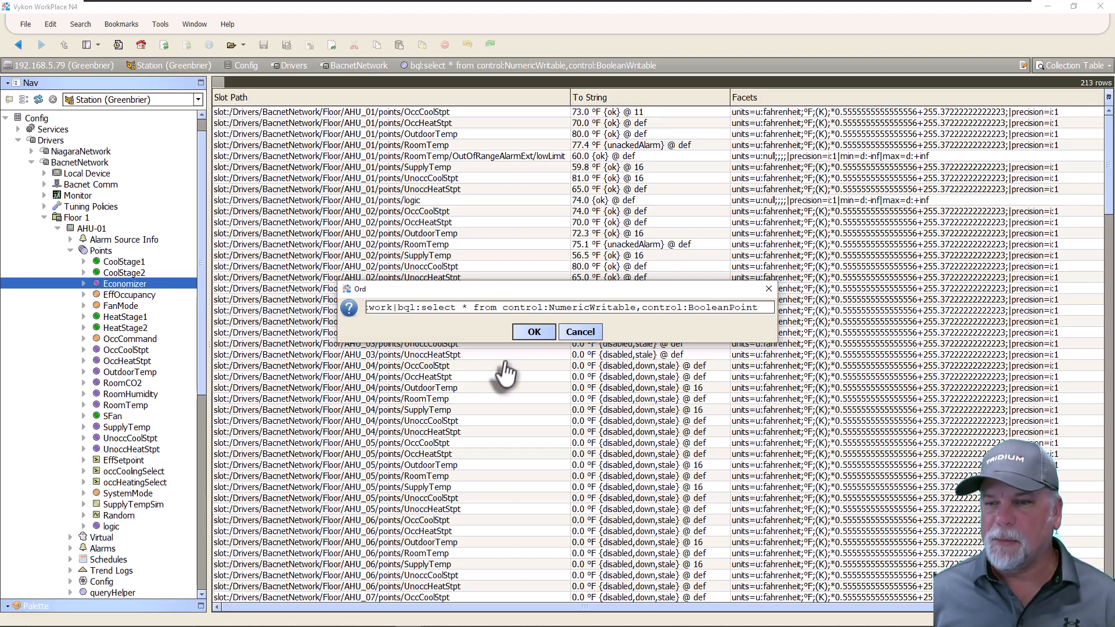
click(534, 332)
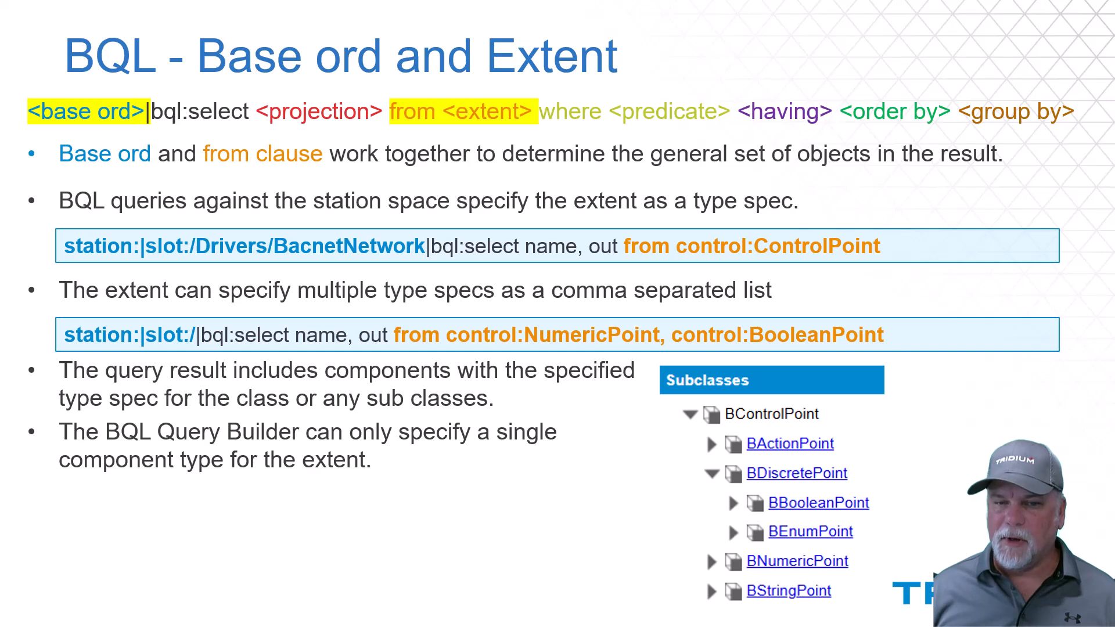
key(Right)
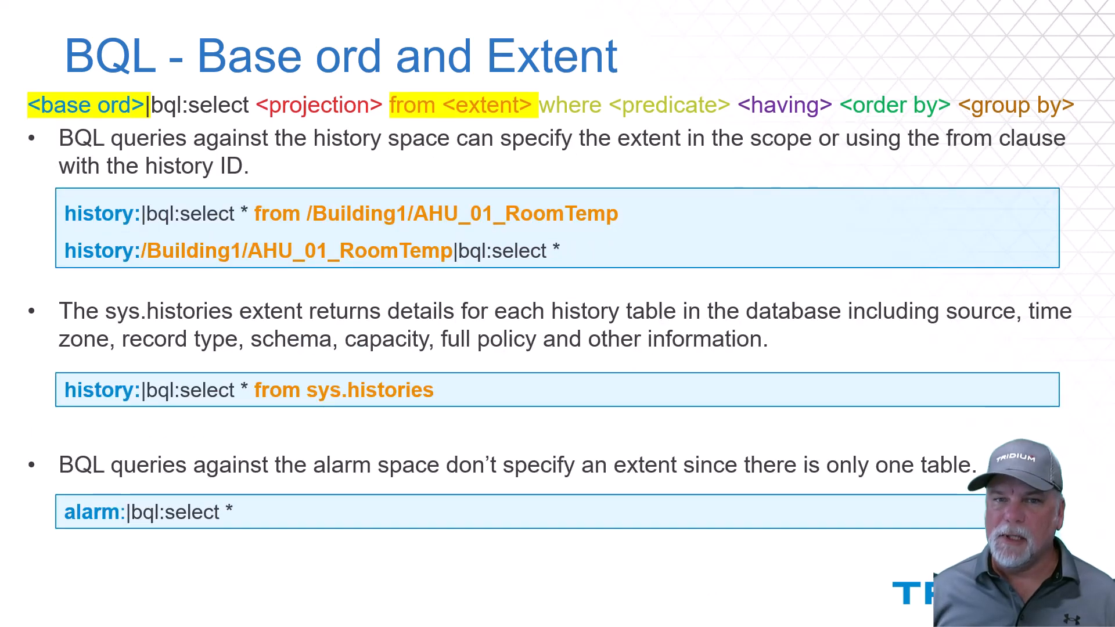
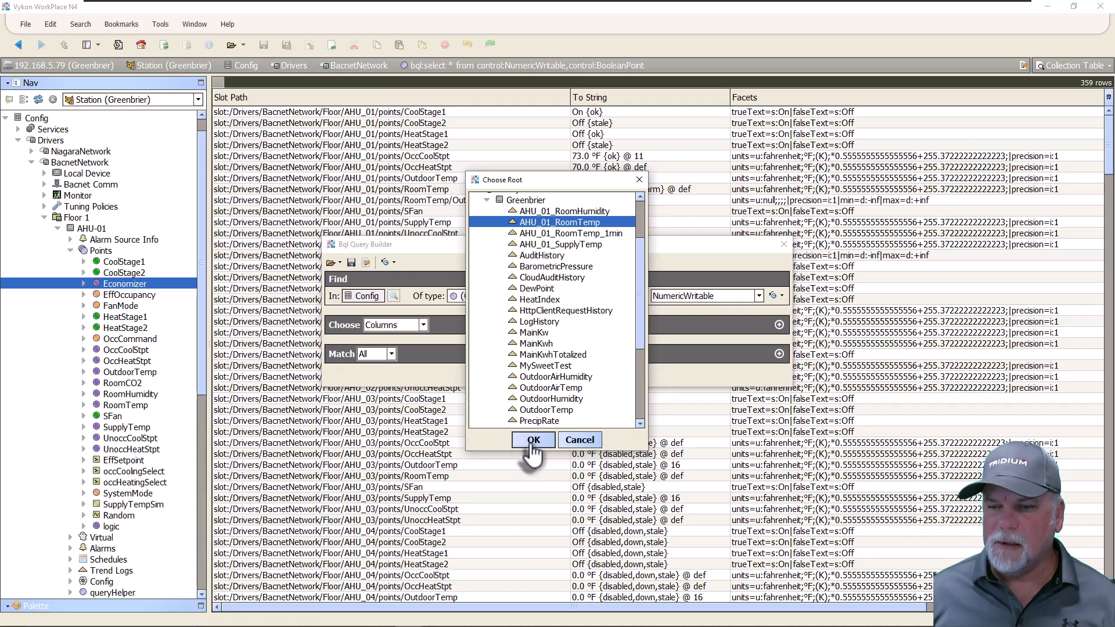
Step: Run a BQL query rooted at the AHU_01_RoomTemp history and examine the history path and select parts of its ORD
click(532, 441)
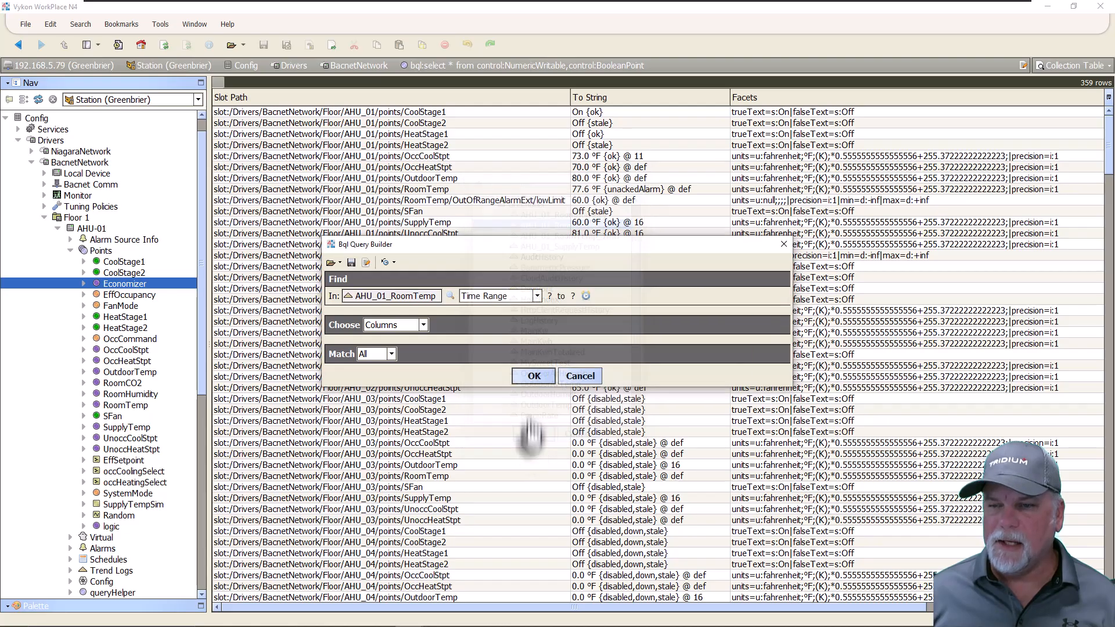
click(534, 377)
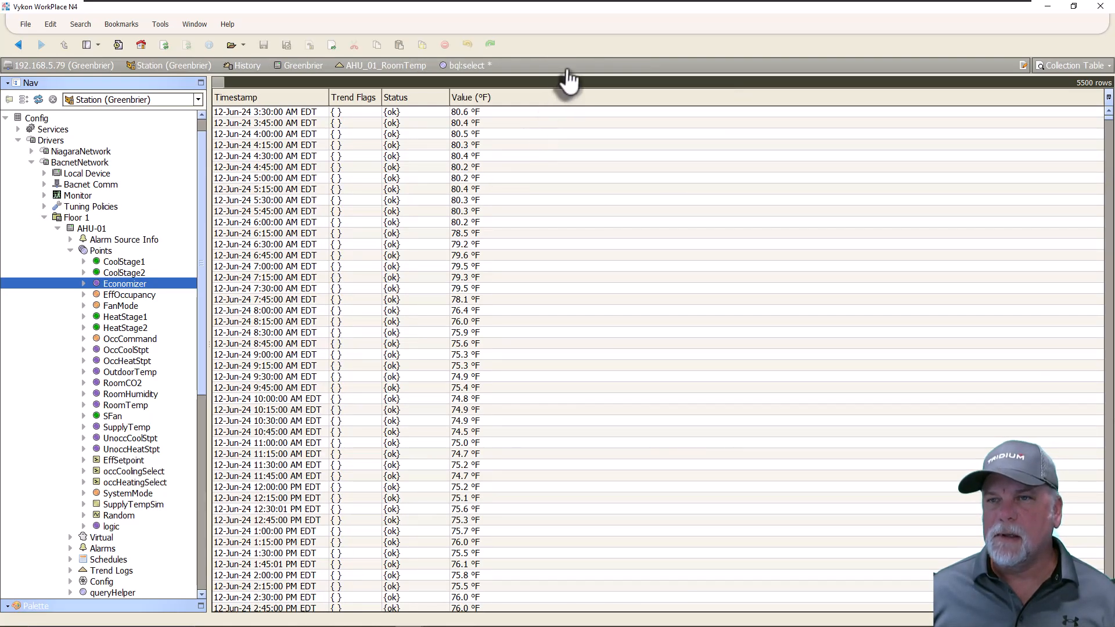
click(562, 67)
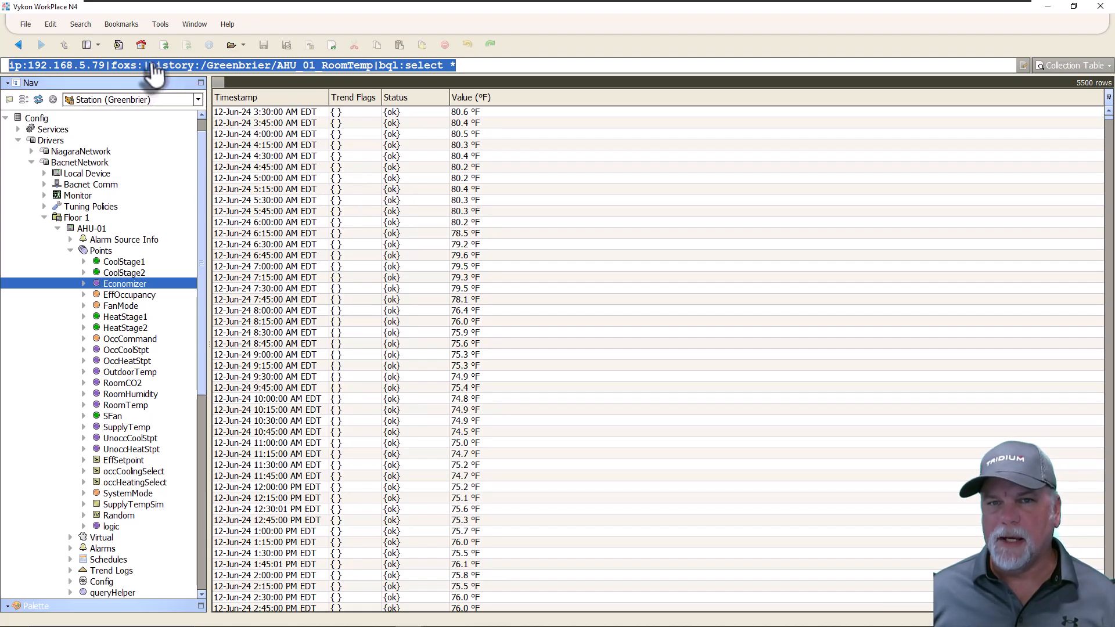
drag(150, 66, 374, 69)
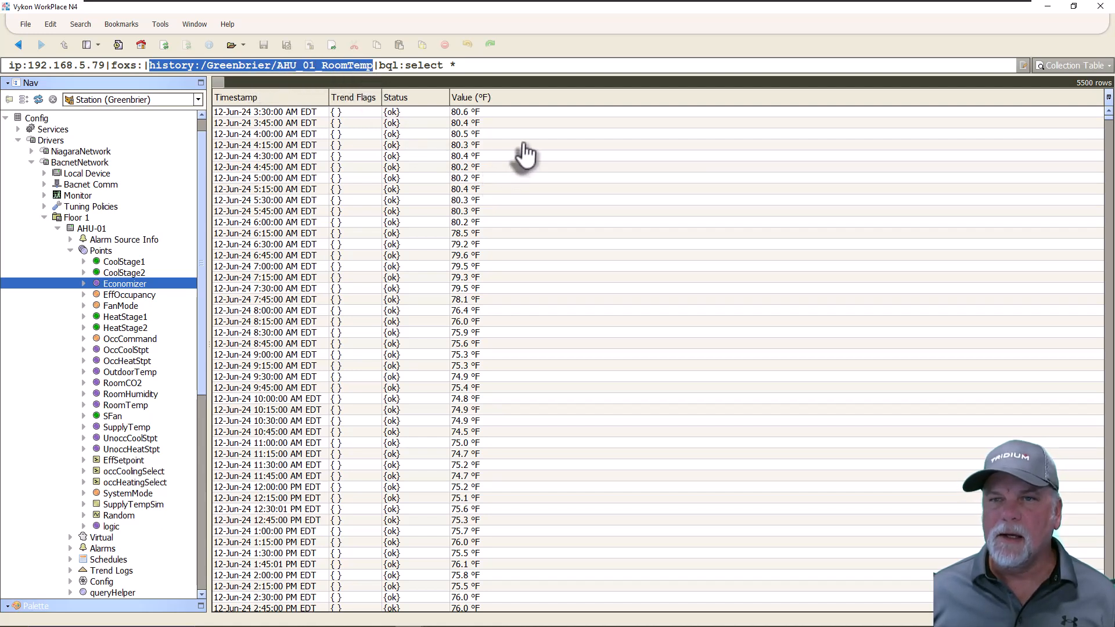
drag(379, 67, 468, 69)
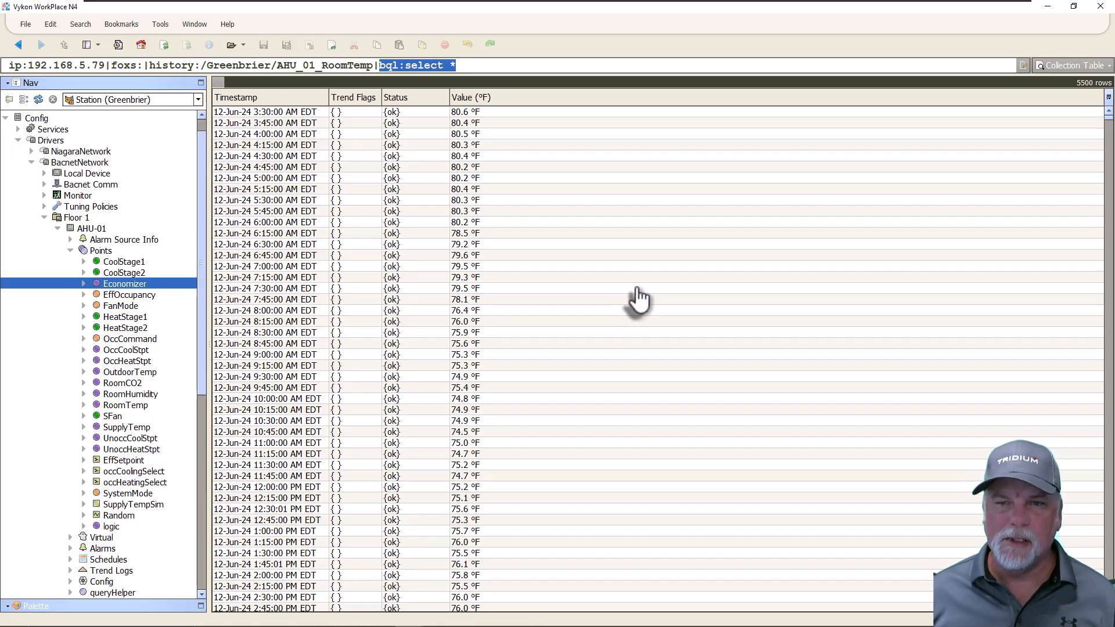
click(553, 245)
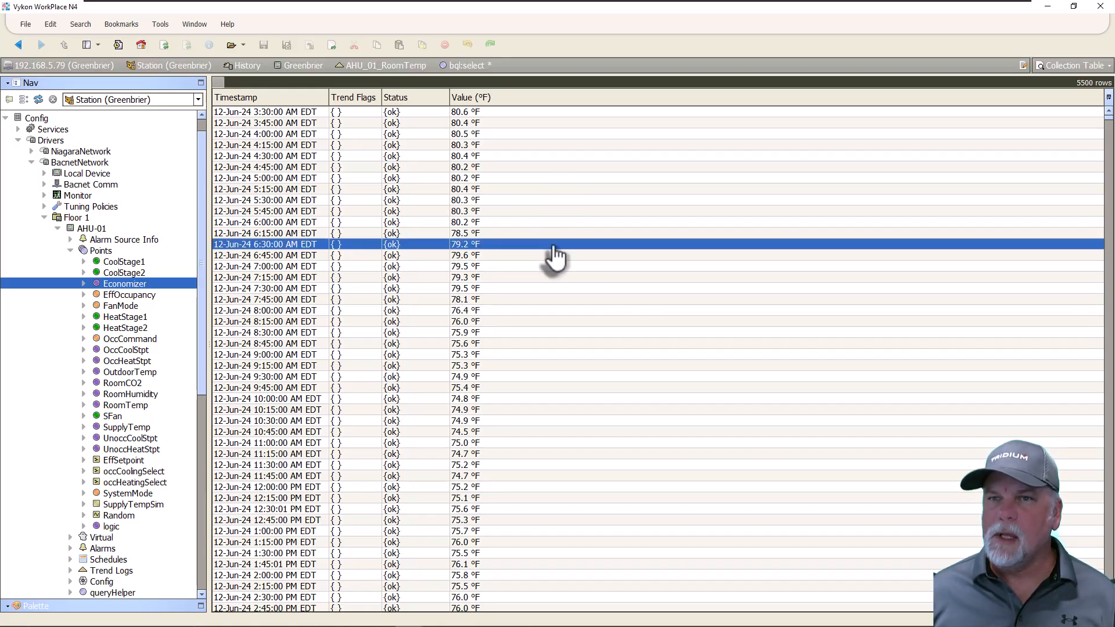
Step: Move the history ID into a from clause, making the ORD end in "history:|bql:select * from /Greenbrier/AHU_01_RoomTemp", and run it
key(ctrl+l)
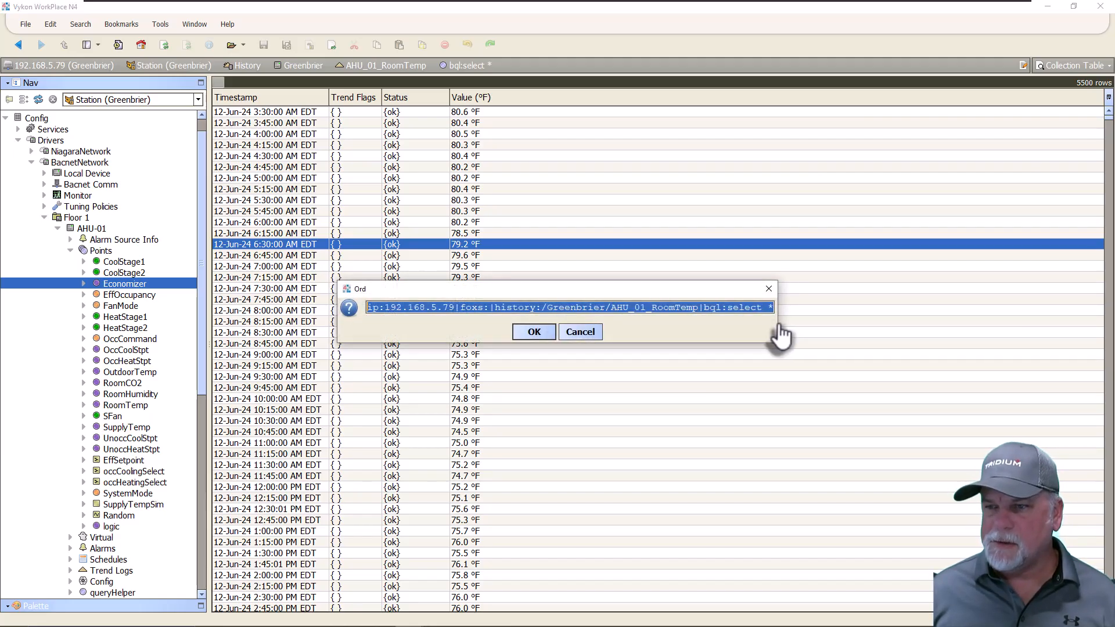
drag(777, 325, 940, 323)
click(609, 309)
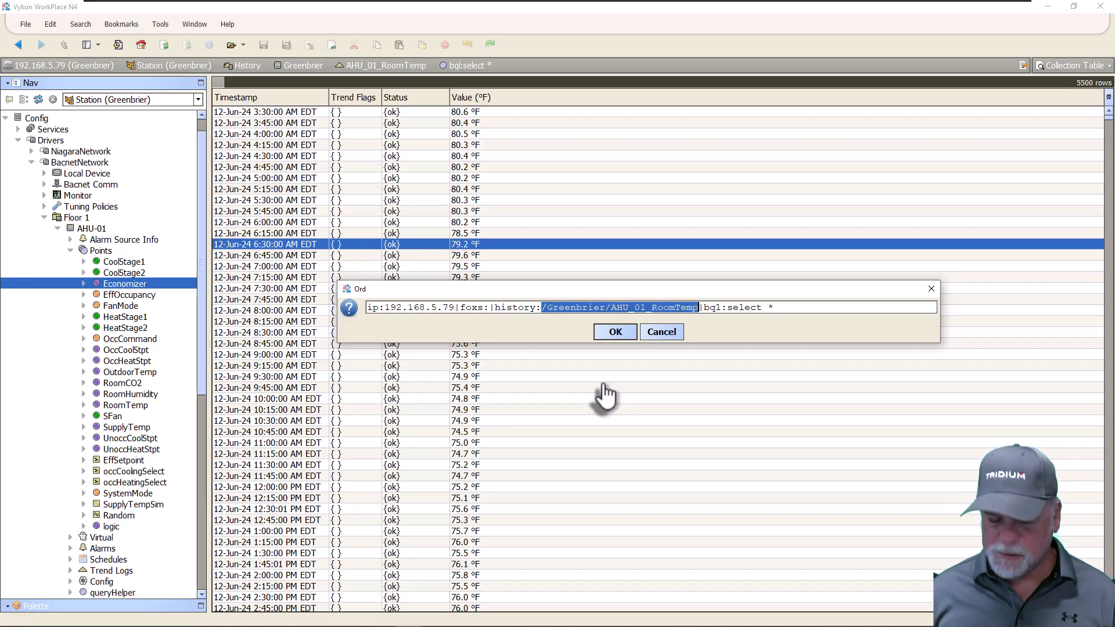
key(Delete)
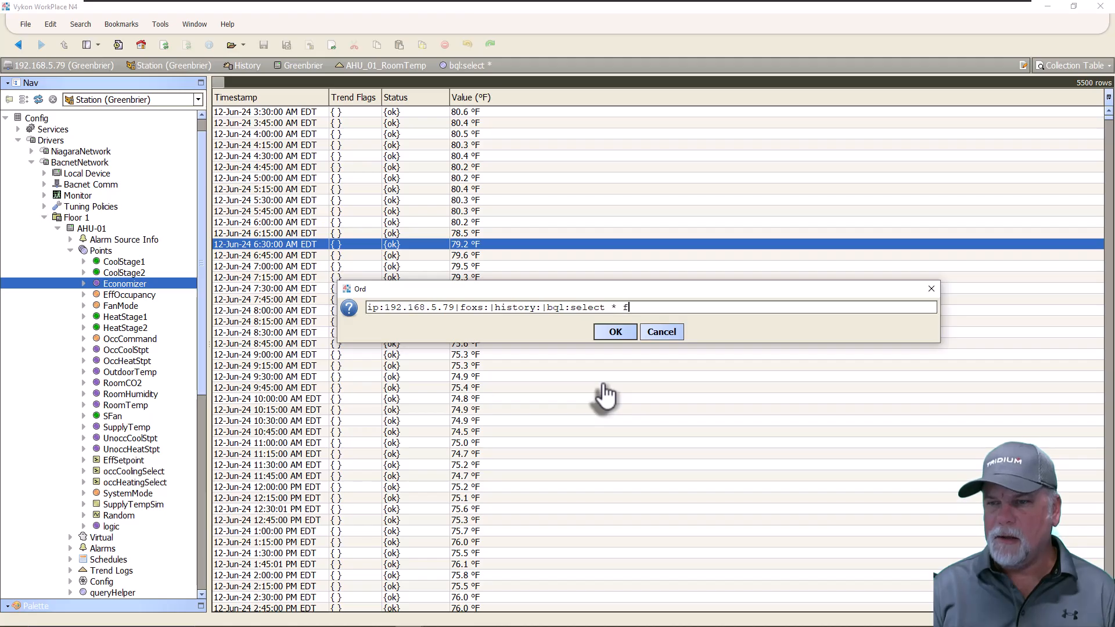
text(/Greenbrier/AHU_01_RoomTemp)
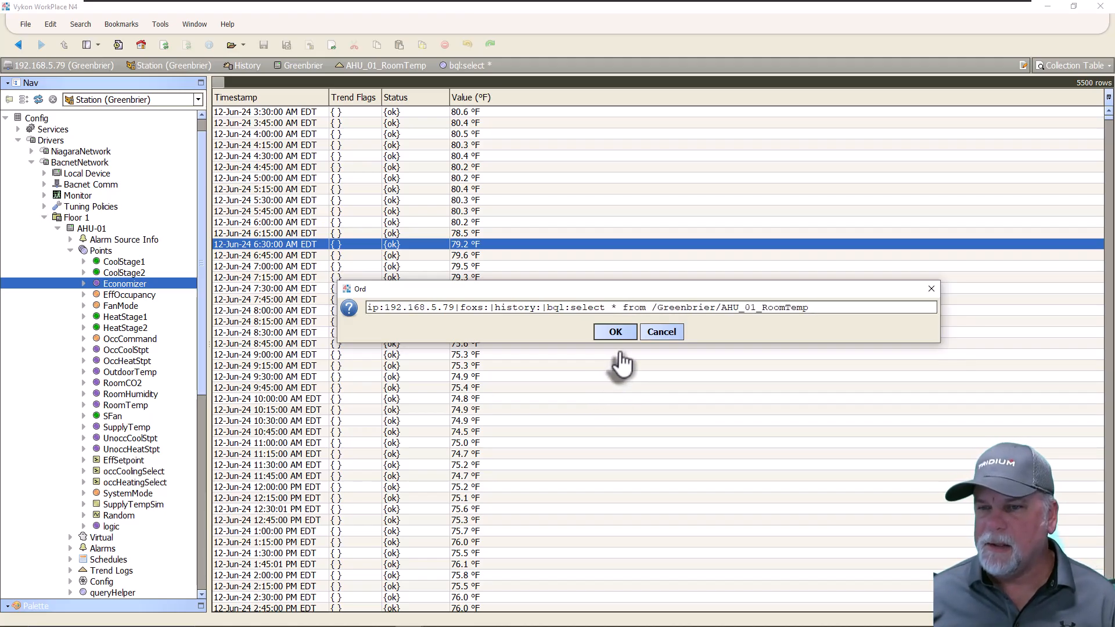
click(616, 333)
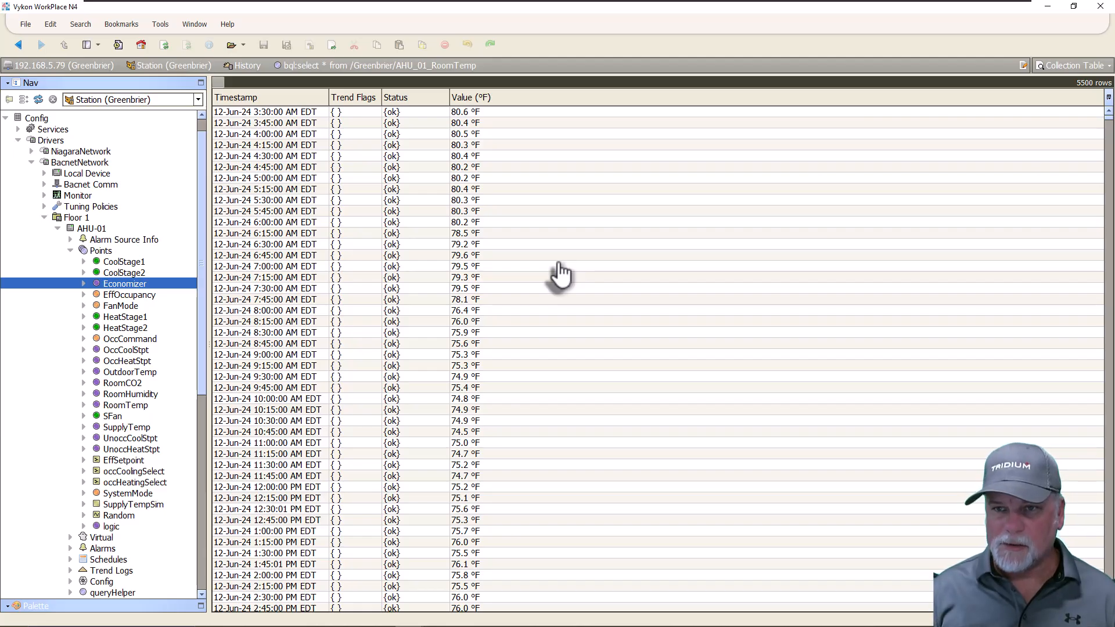
Step: Change the history query's extent to sys.histories, run it, and review all columns of the resulting history table list
key(ctrl+l)
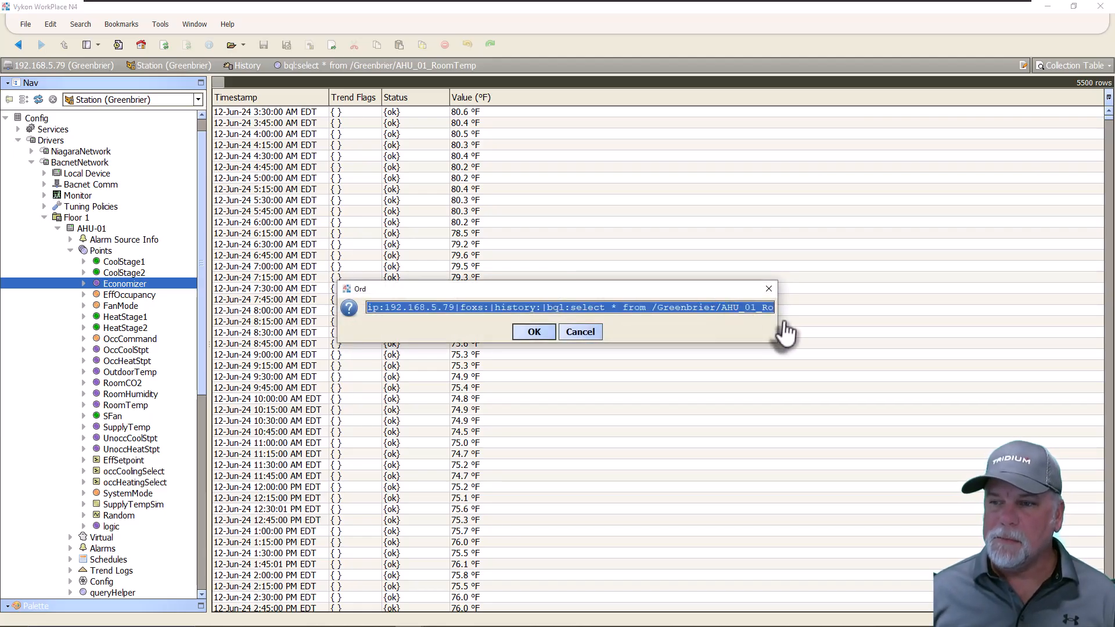
drag(777, 323, 908, 322)
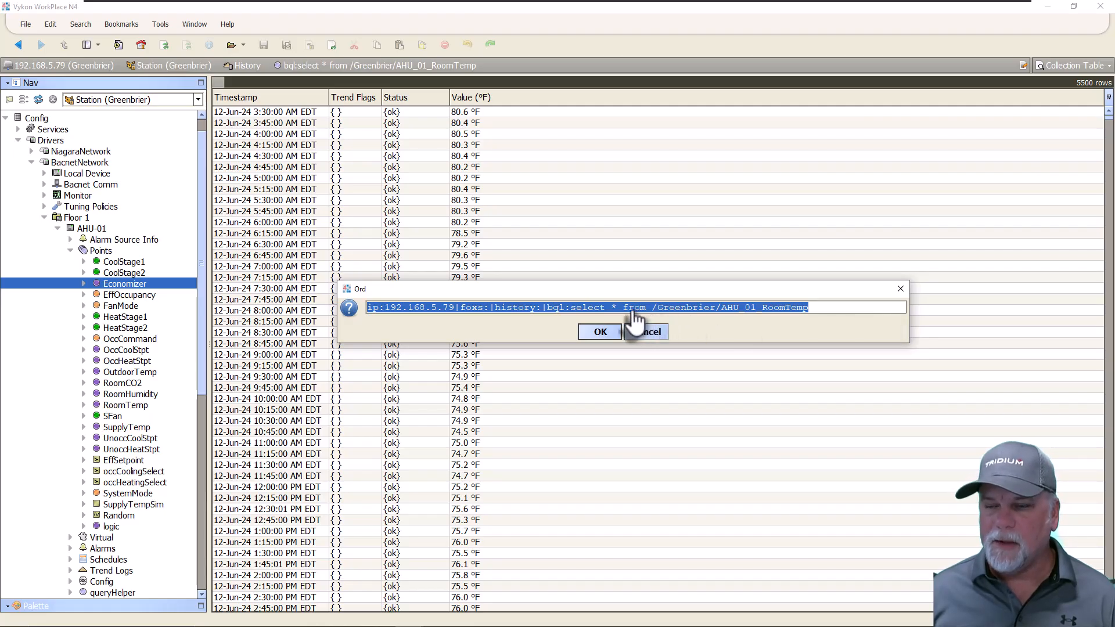
drag(653, 308, 877, 324)
text(sys.histo)
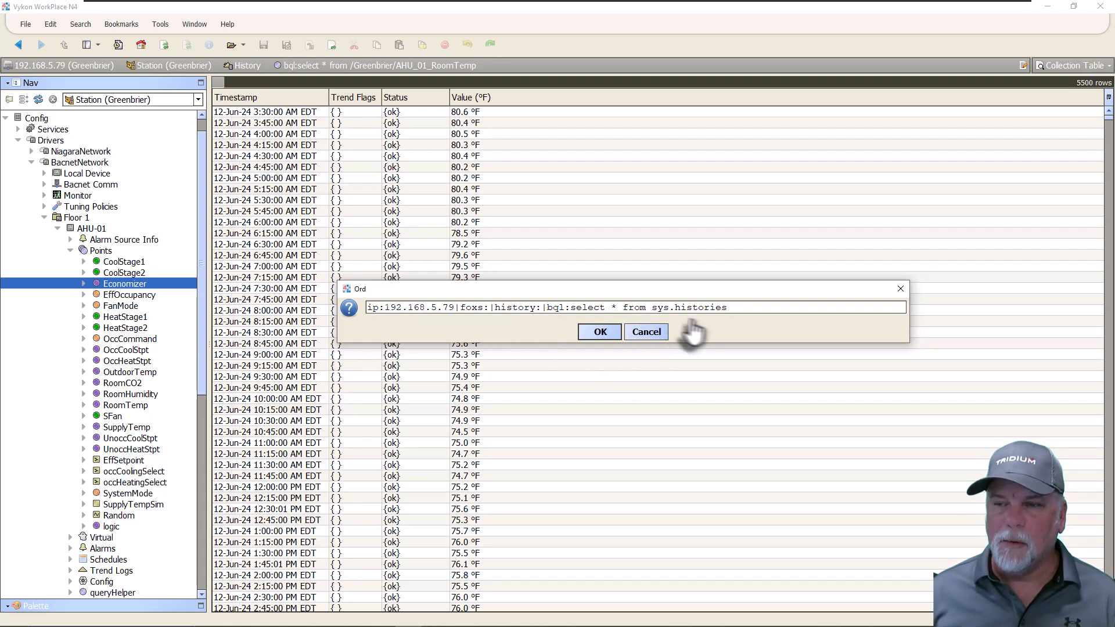
click(601, 332)
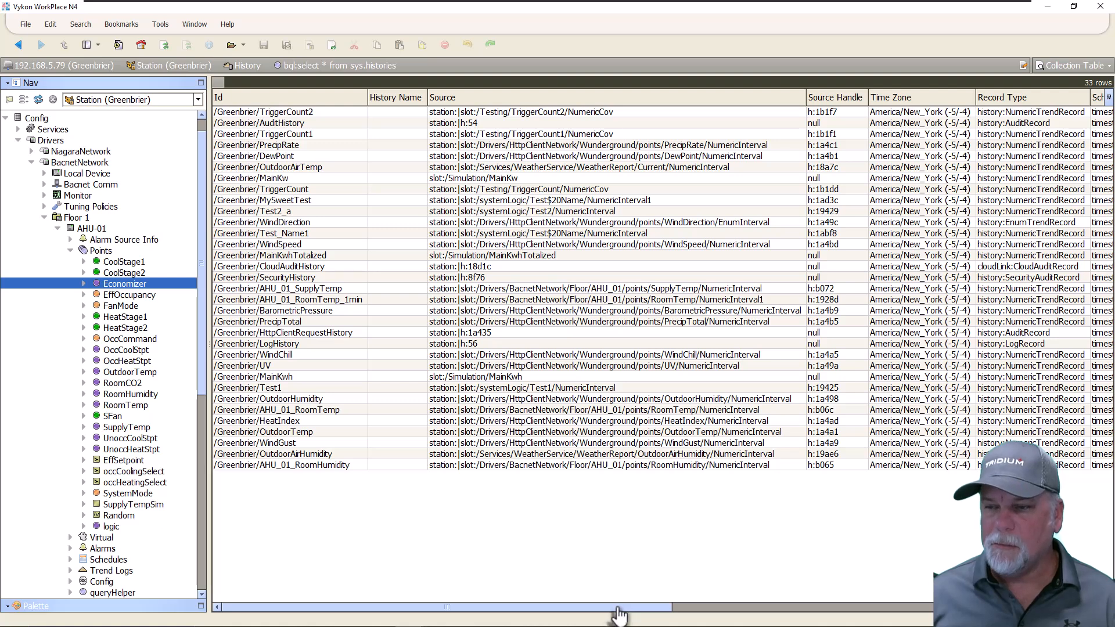
drag(619, 613, 976, 552)
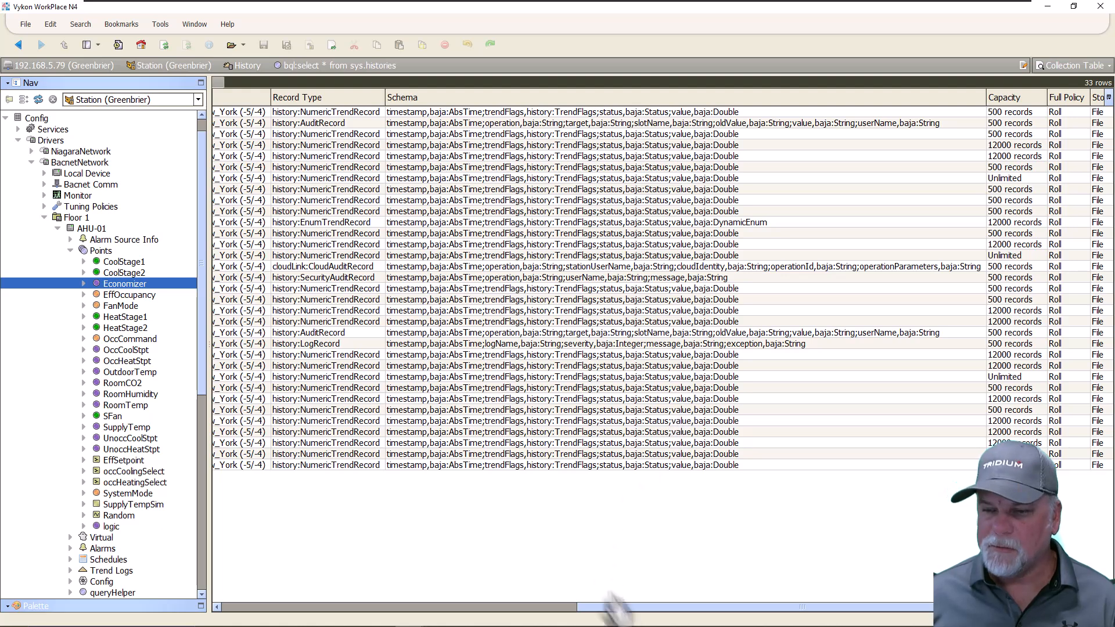
drag(627, 607, 695, 607)
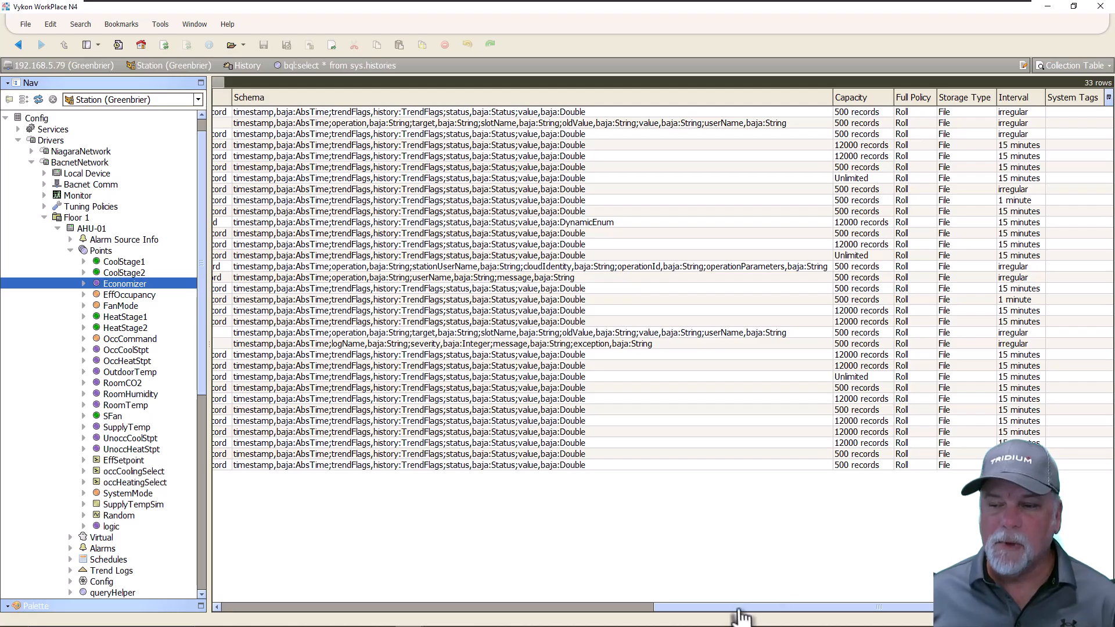
drag(739, 610, 251, 607)
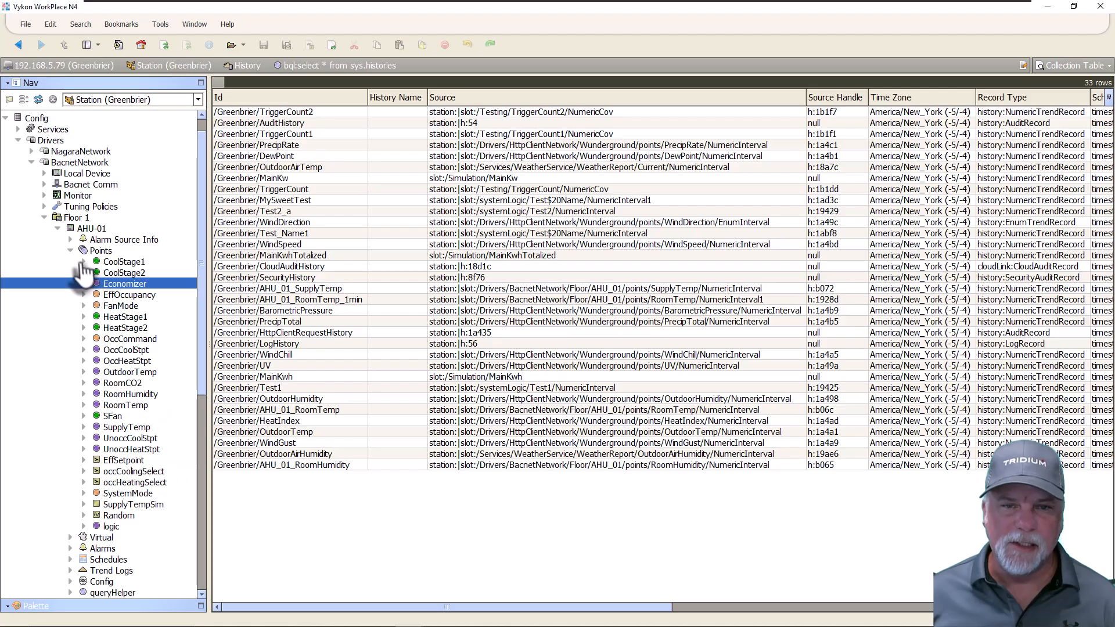
Step: Collapse AHU-01's Points folder, then build a new BQL query with Alarm as the root and run it
click(72, 251)
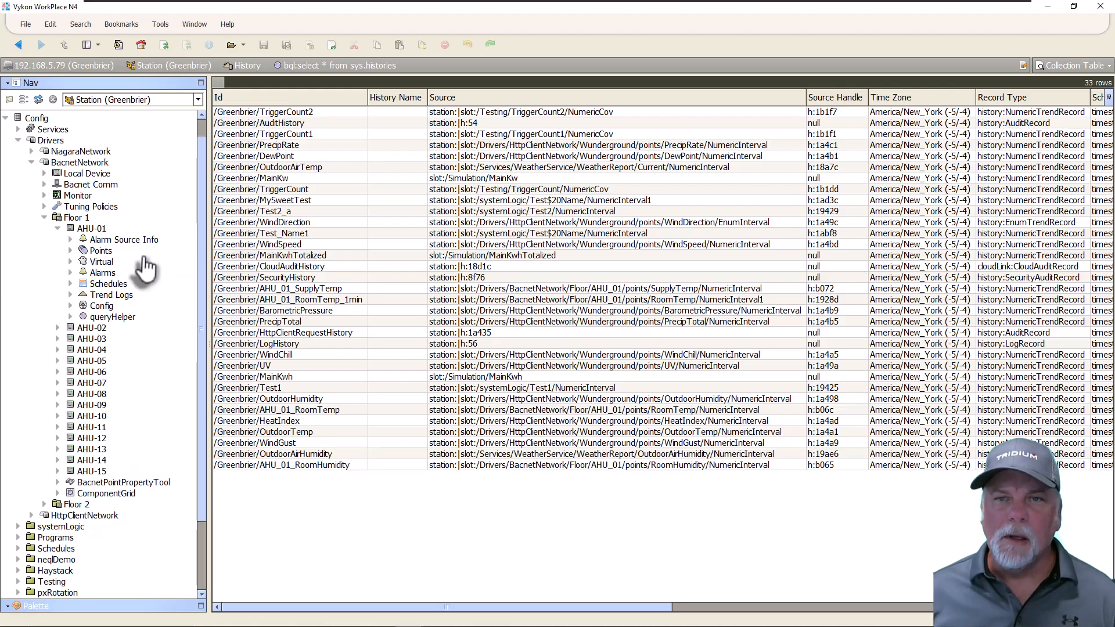
click(26, 23)
mouse_move(40, 41)
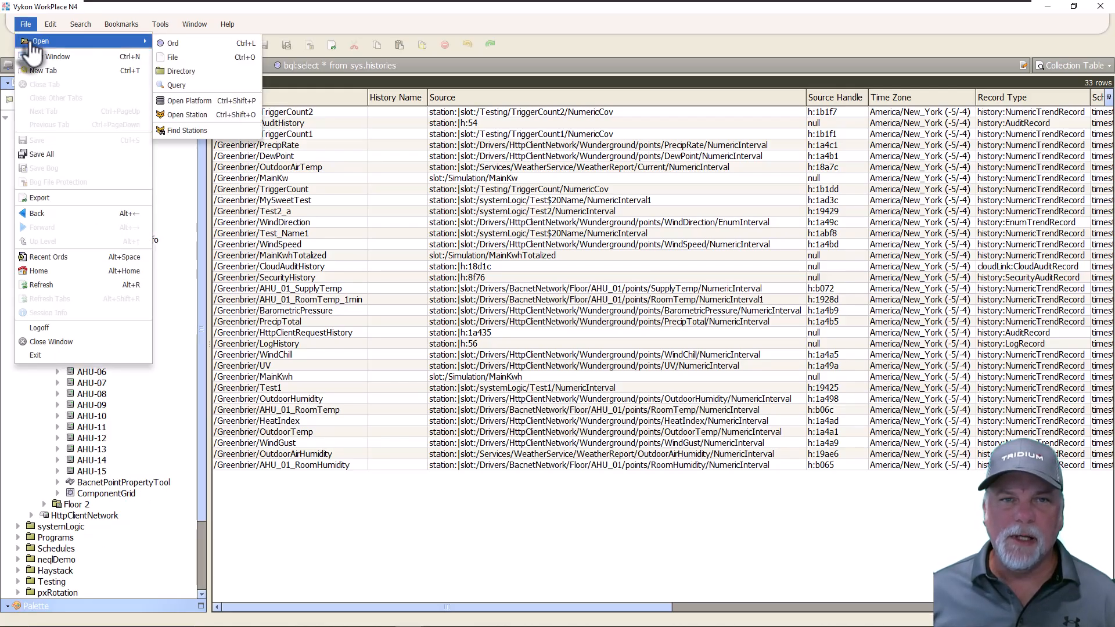
click(197, 87)
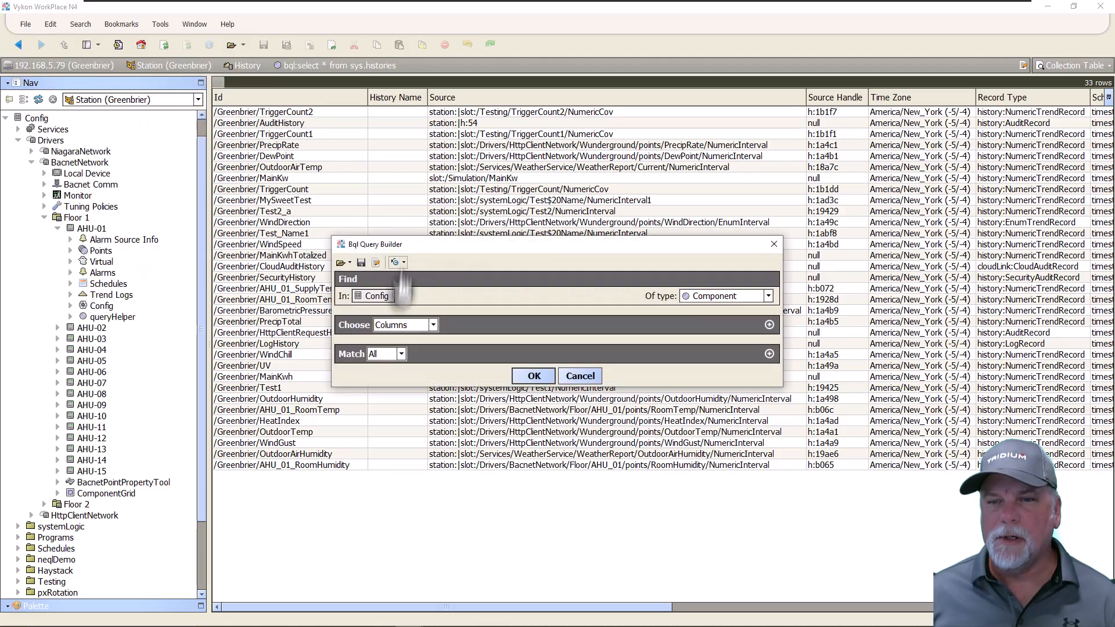
click(403, 296)
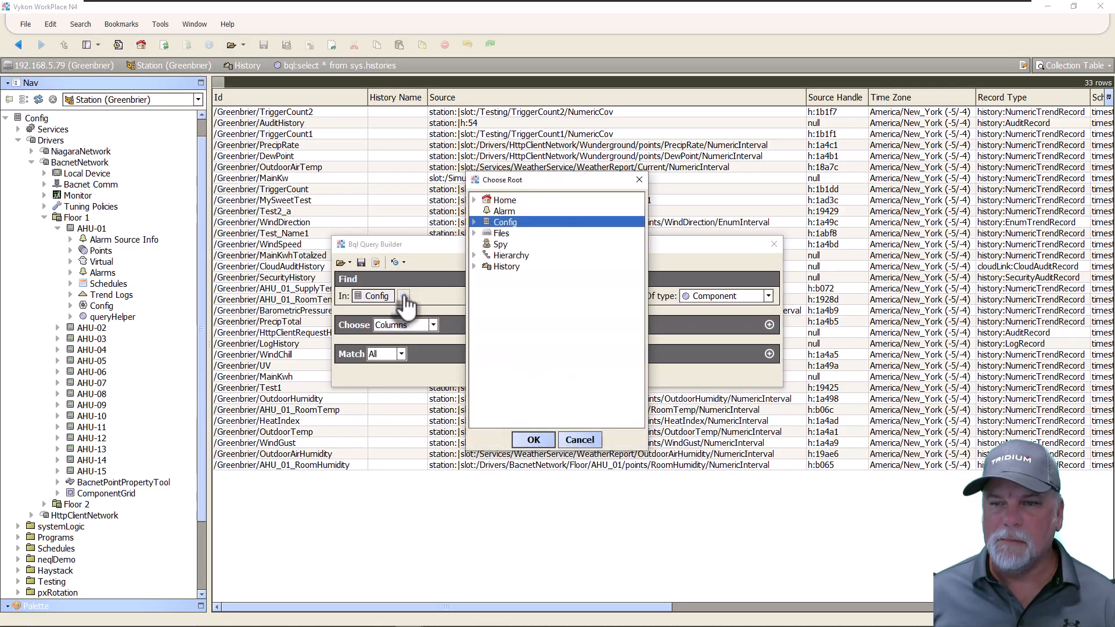
click(503, 212)
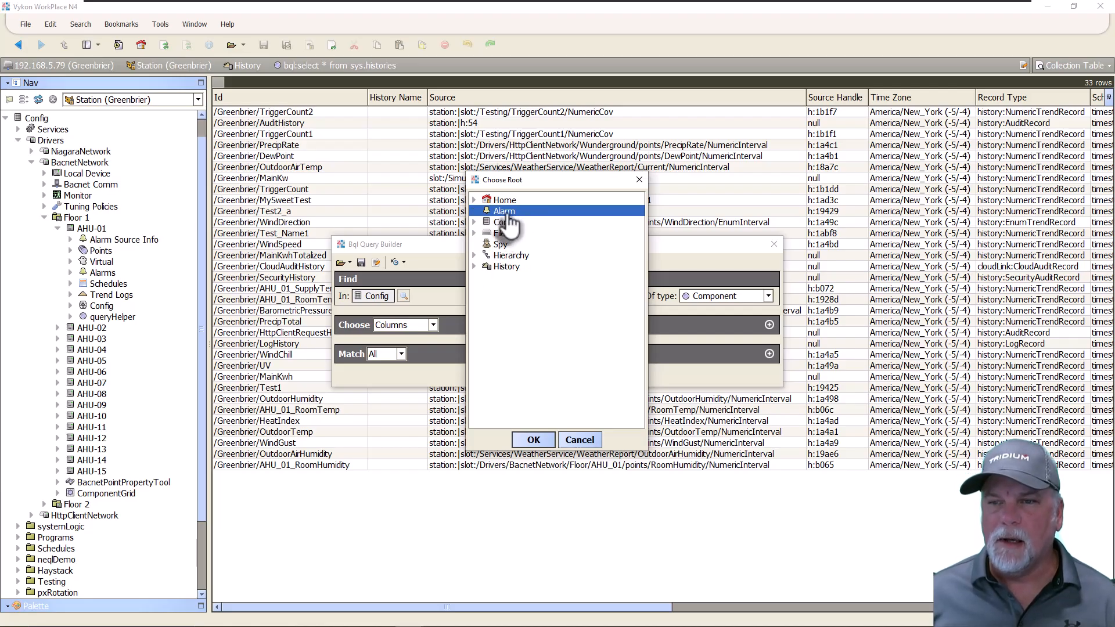
click(533, 440)
click(533, 375)
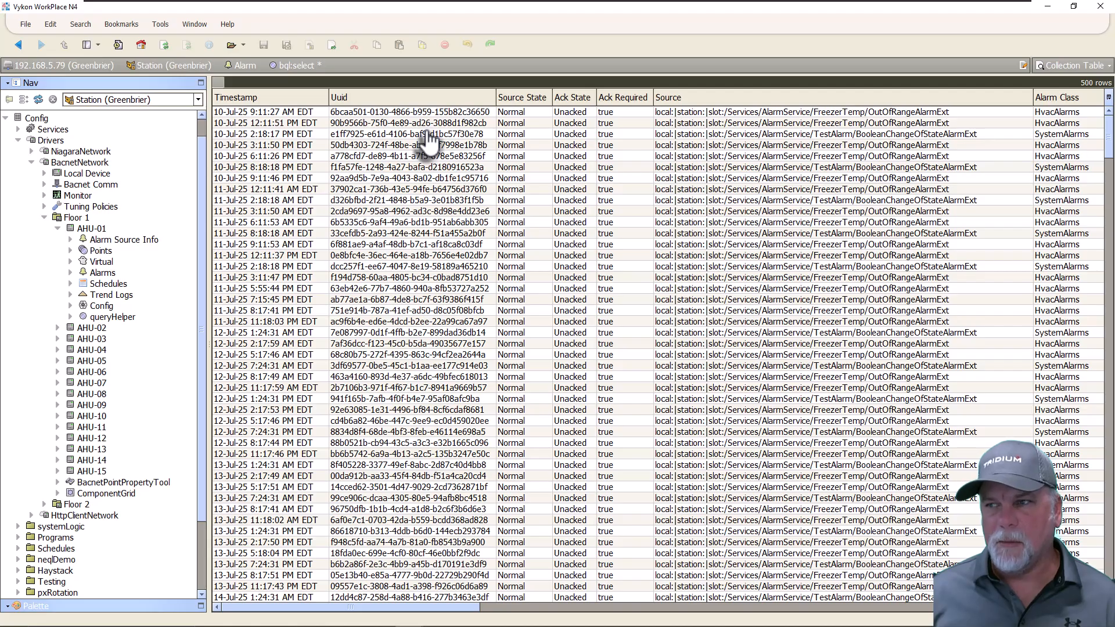
Step: Examine the alarm query's full ORD and select its "alarm:" base portion
click(423, 65)
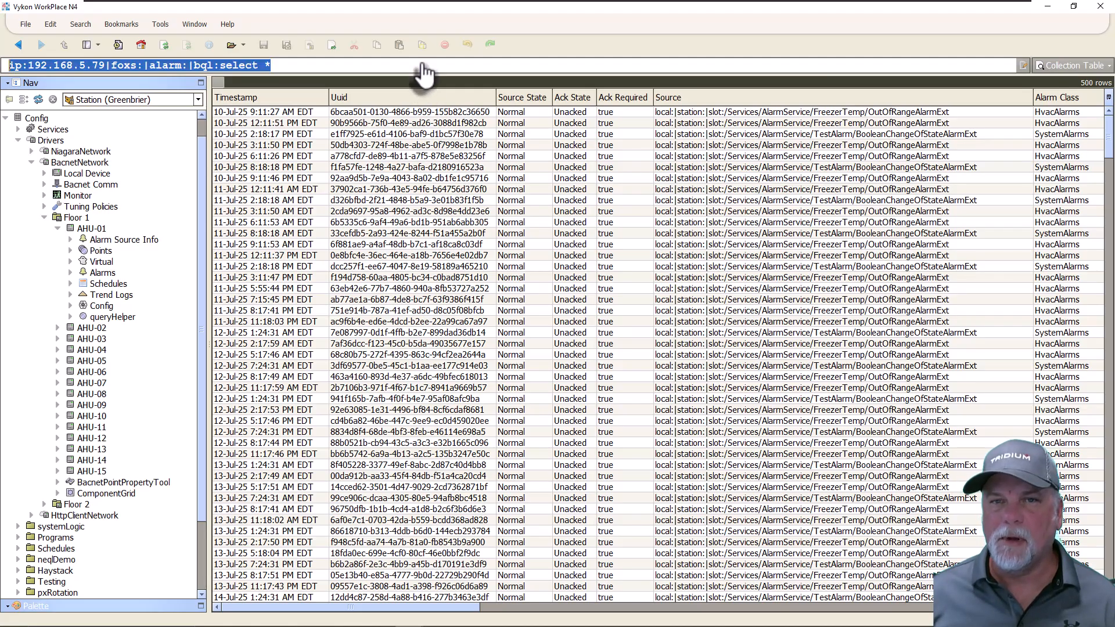
click(423, 65)
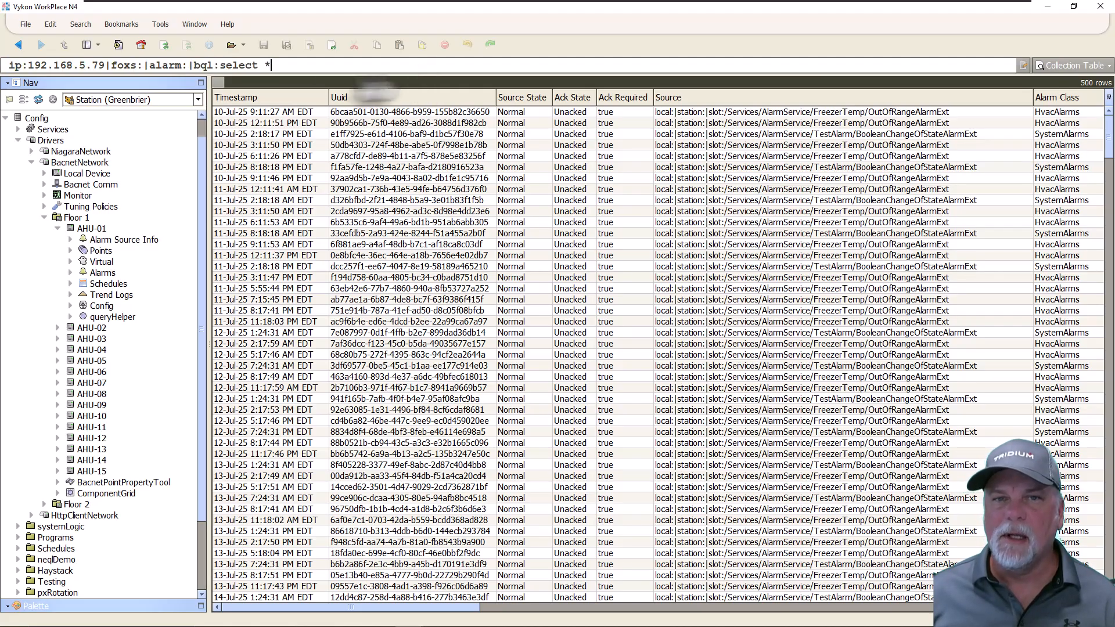
double_click(153, 66)
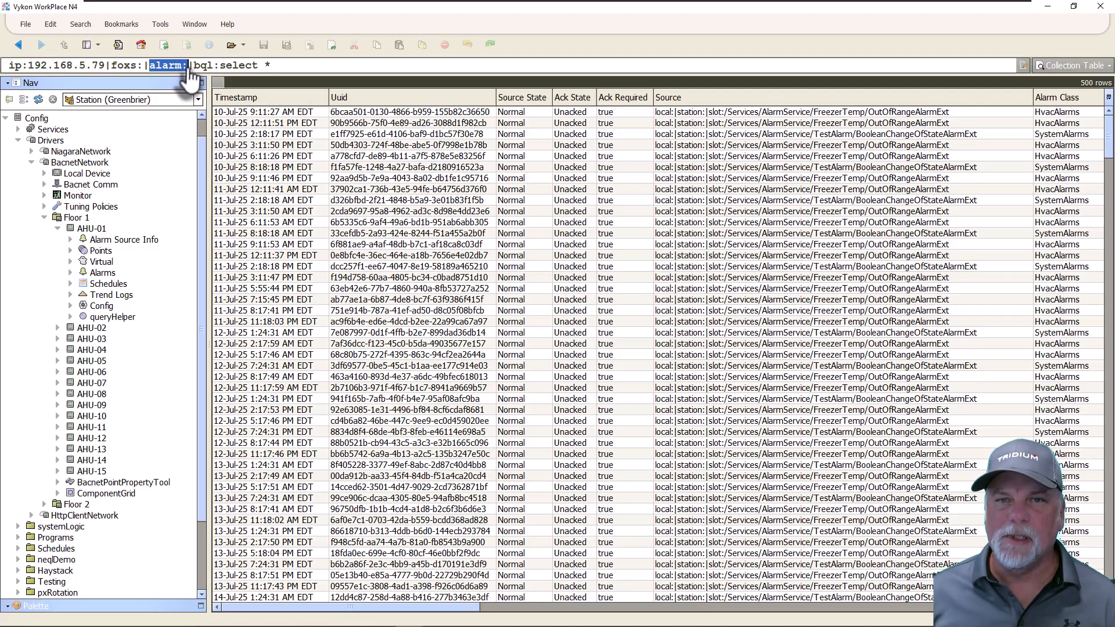
click(305, 66)
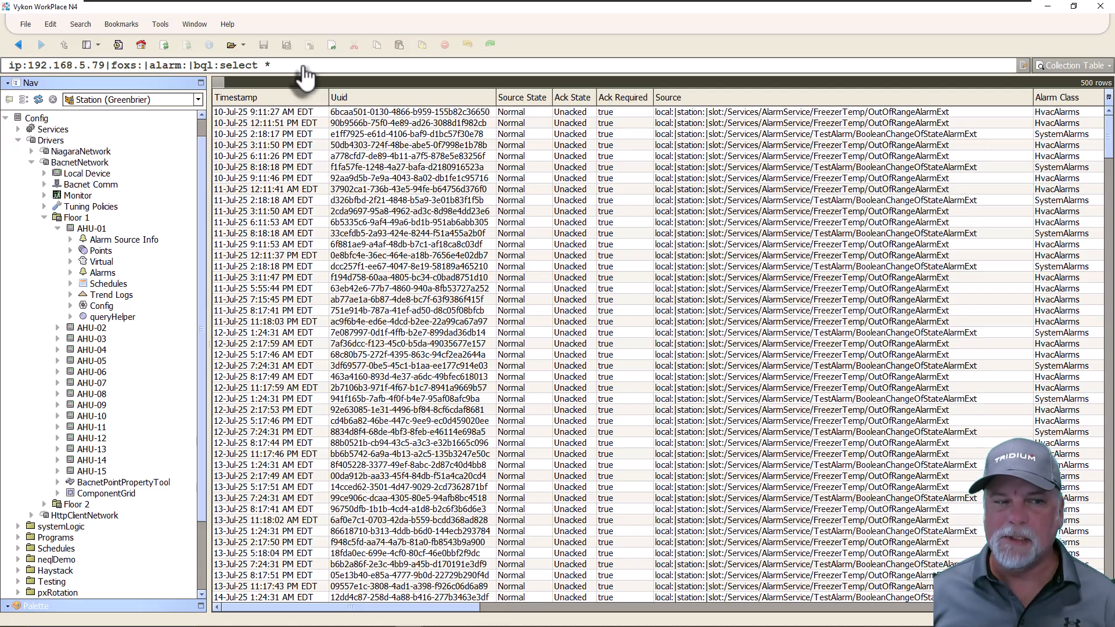
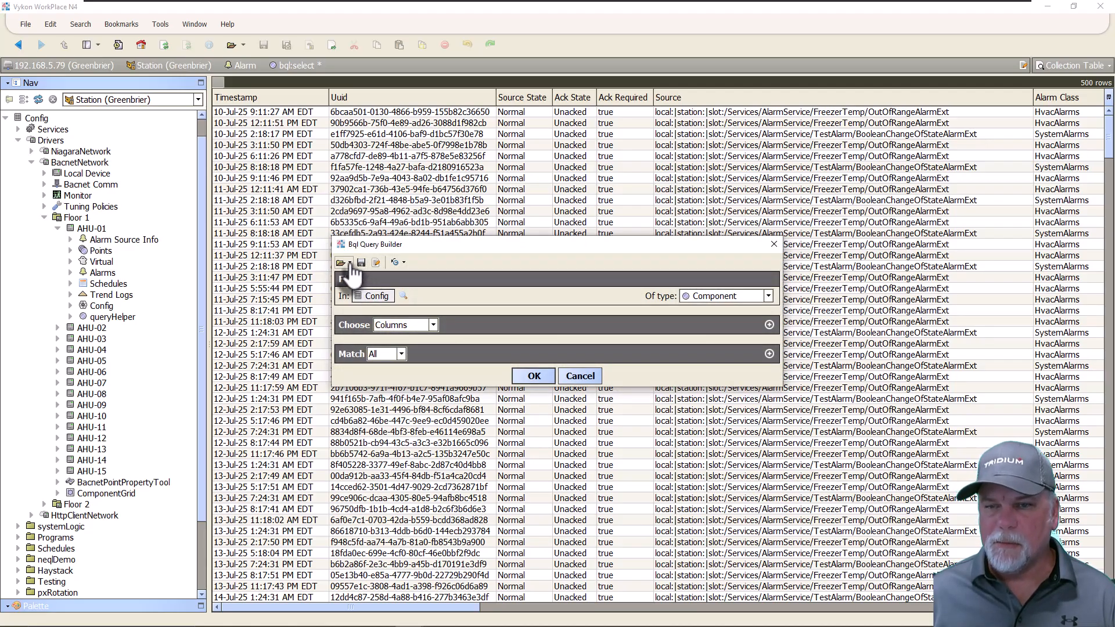
Step: Load the saved query "All control points under BACnet network" into the Bql Query Builder
click(349, 263)
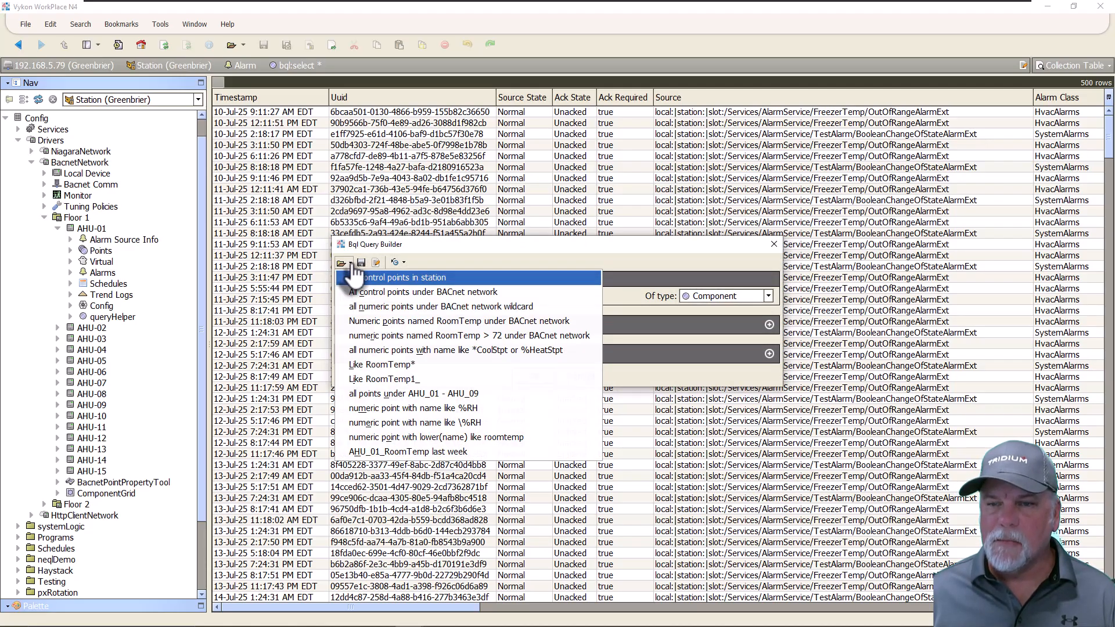
click(405, 296)
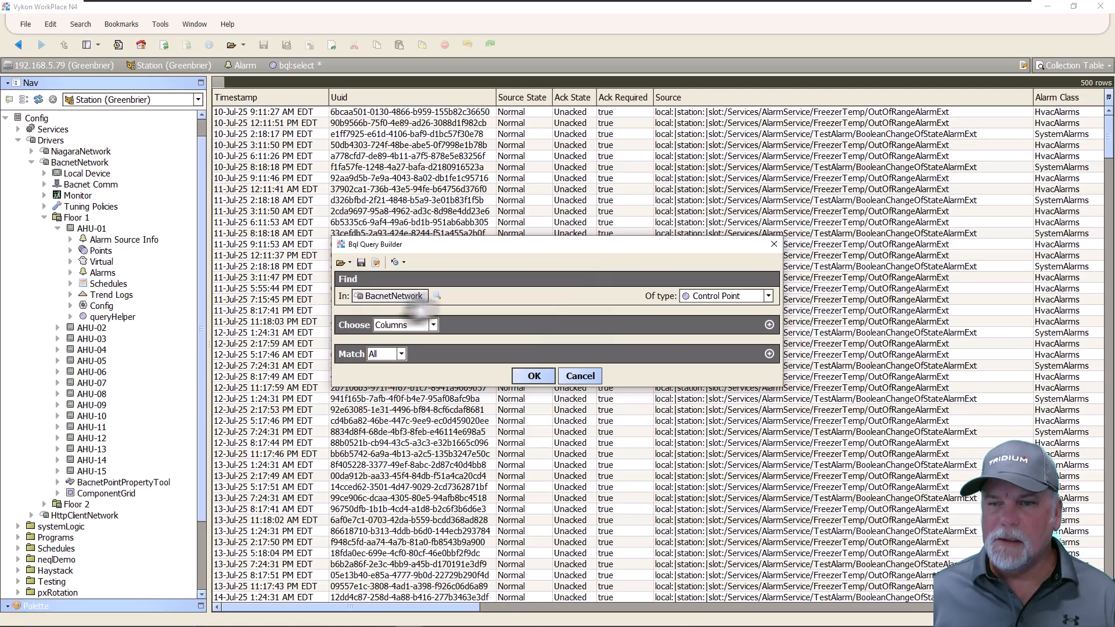
click(350, 264)
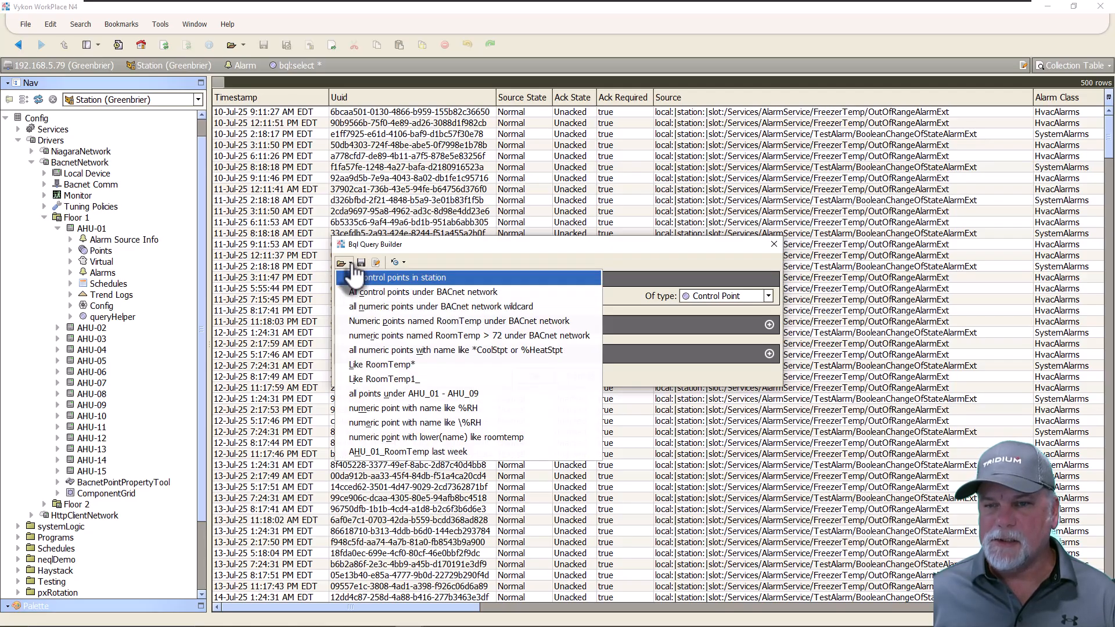
click(499, 292)
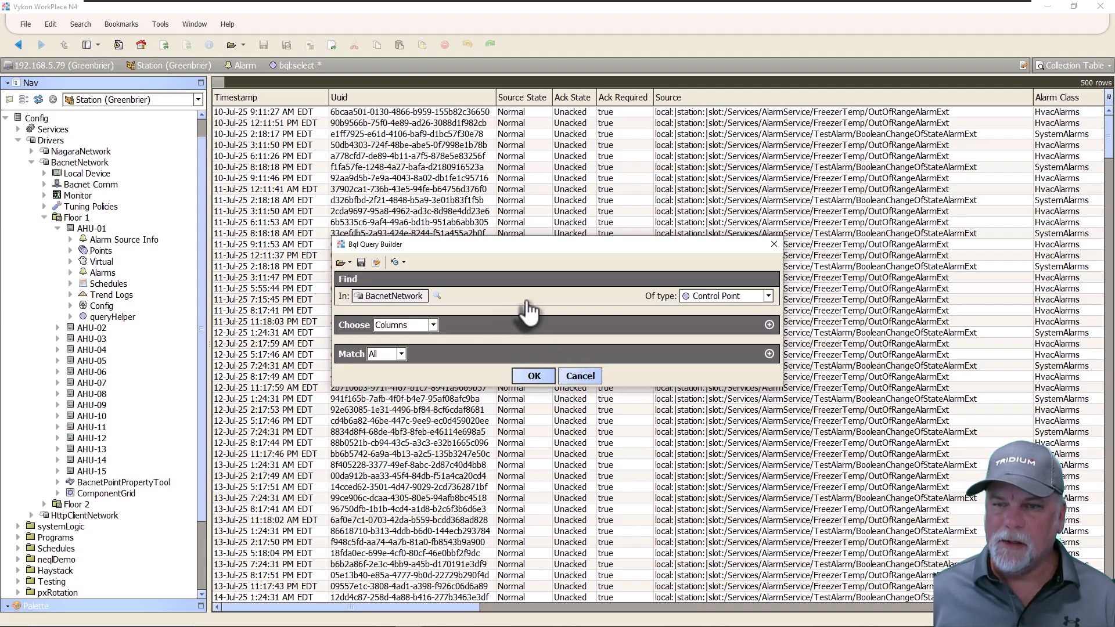
Step: Examine the complete ORD of the loaded BacnetNetwork query in the Save Query dialog, then cancel without saving
click(363, 263)
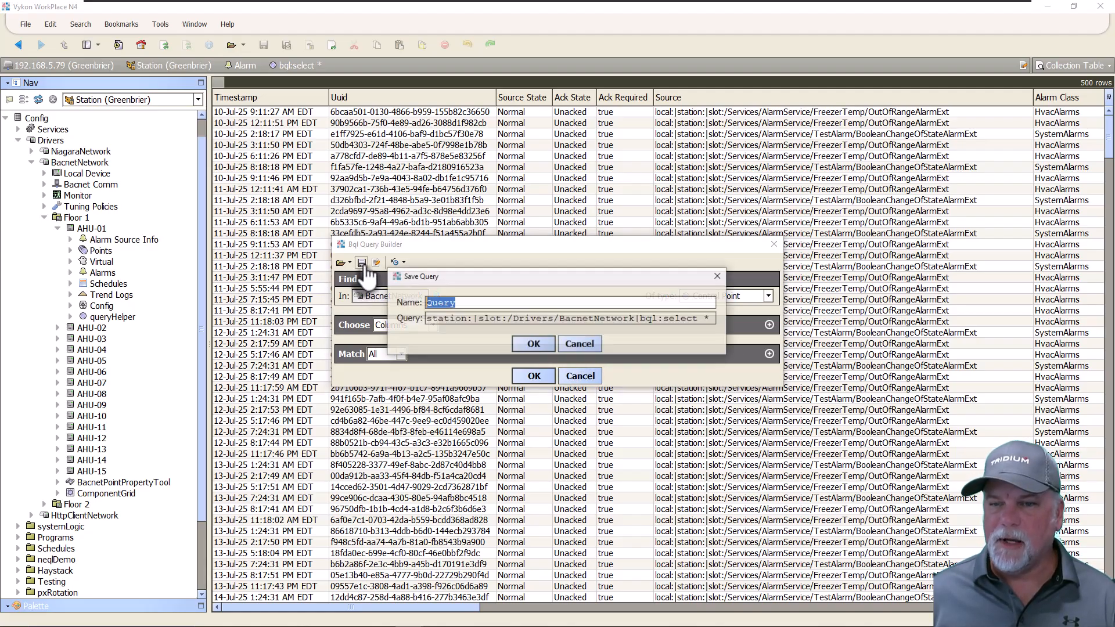
click(463, 305)
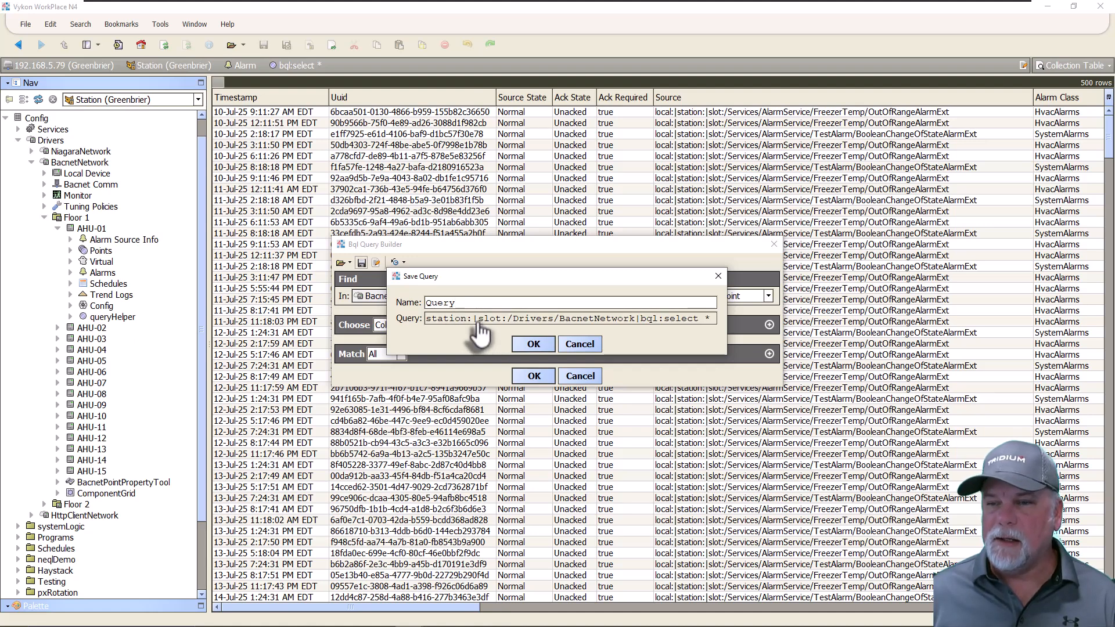
drag(478, 318, 689, 330)
click(691, 334)
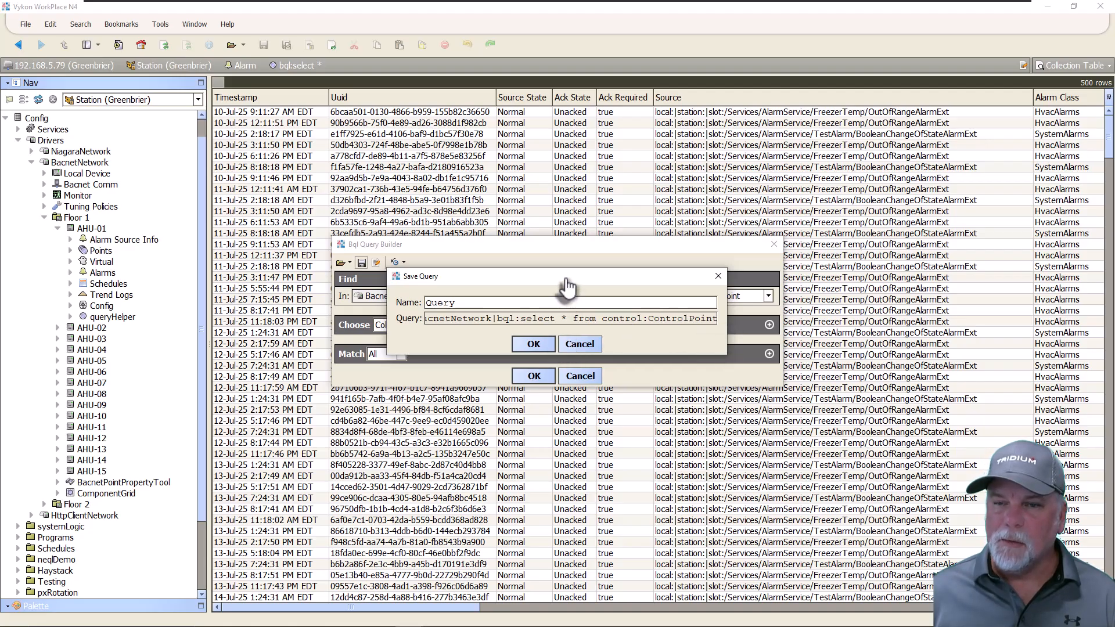
drag(568, 287, 559, 413)
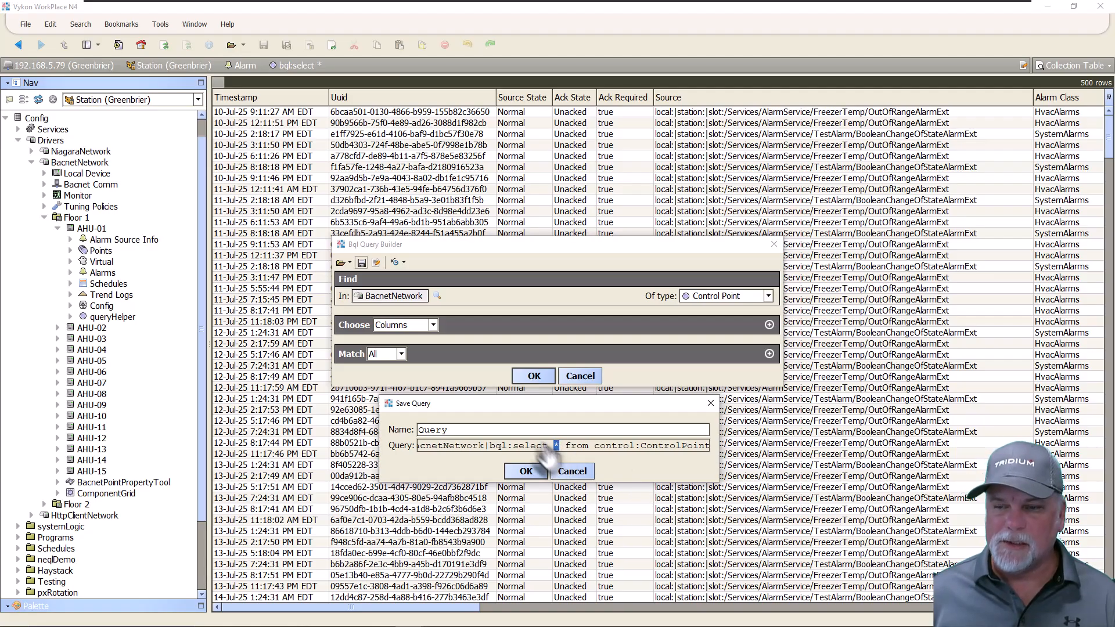
click(565, 474)
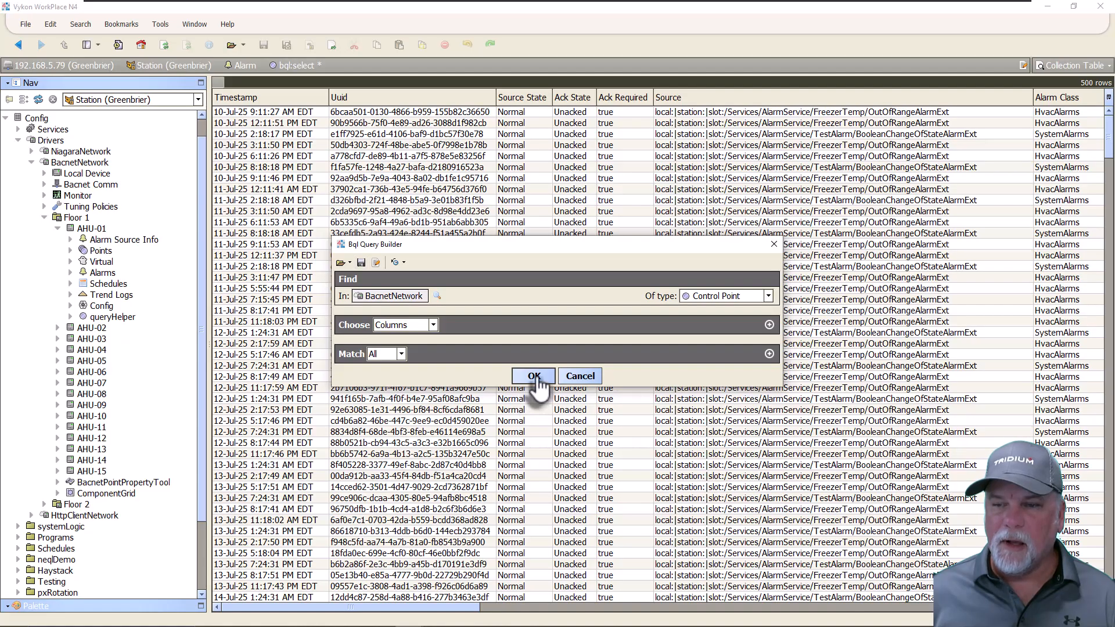
Step: Run the BacnetNetwork control point query and review its result columns through Proxy Ext
click(533, 378)
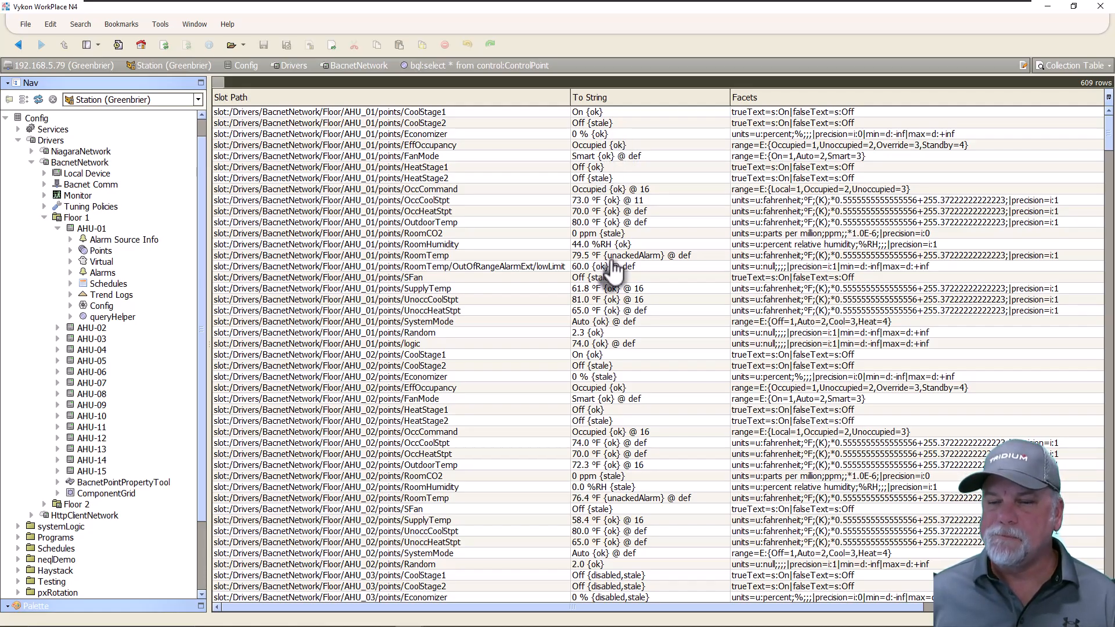
drag(642, 610, 816, 610)
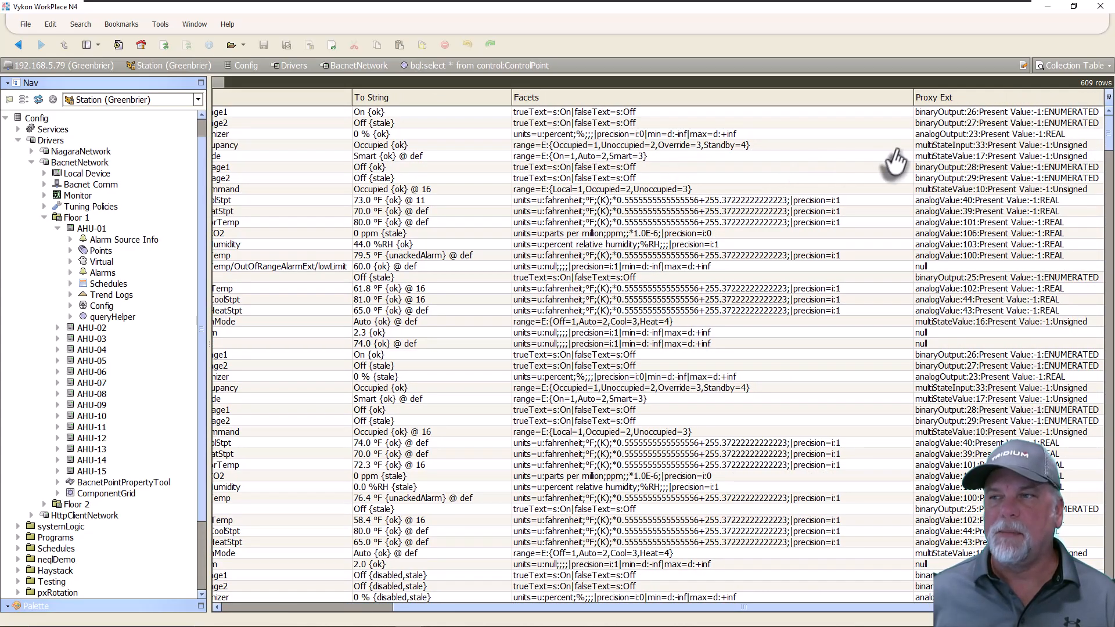
Step: Look up BControlPoint in the Bajadoc, highlight its proxyExt property, and return to the query results
click(227, 24)
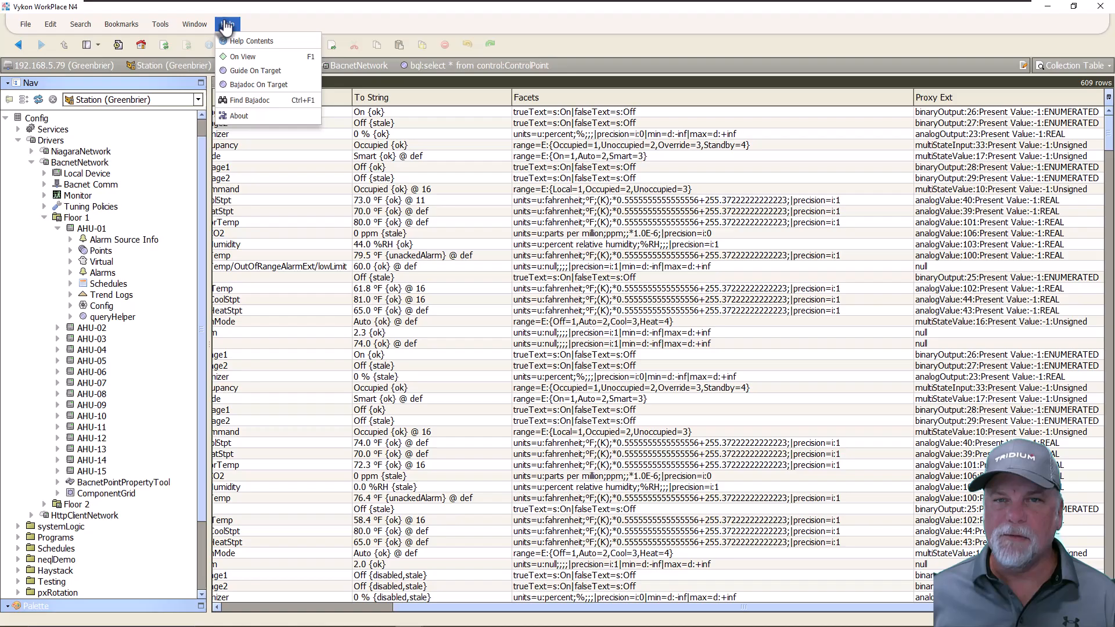
click(247, 68)
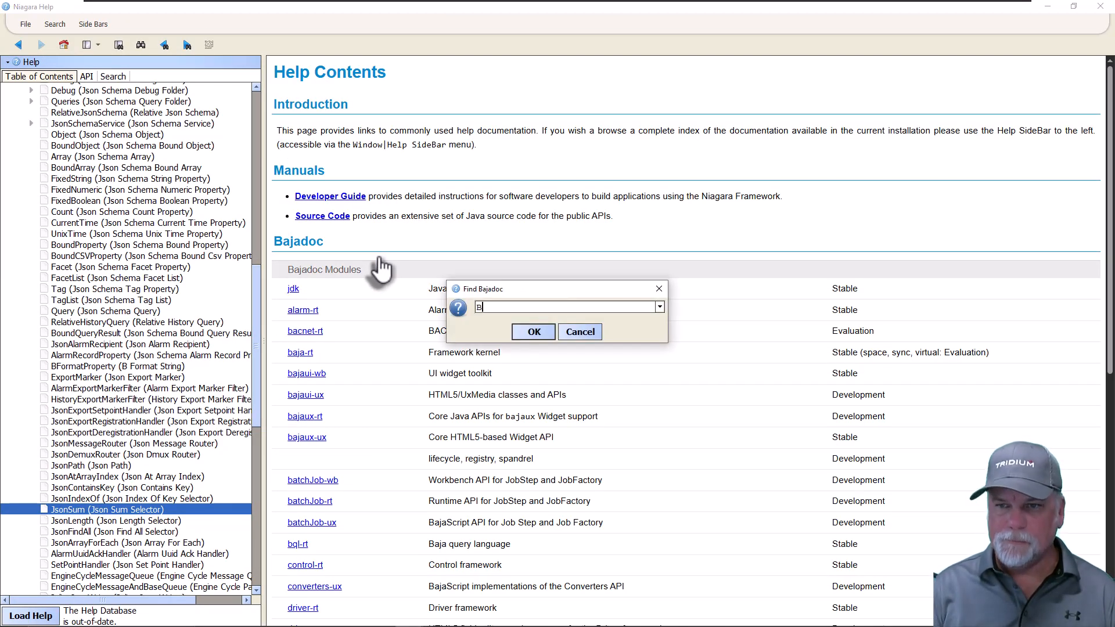
key(Return)
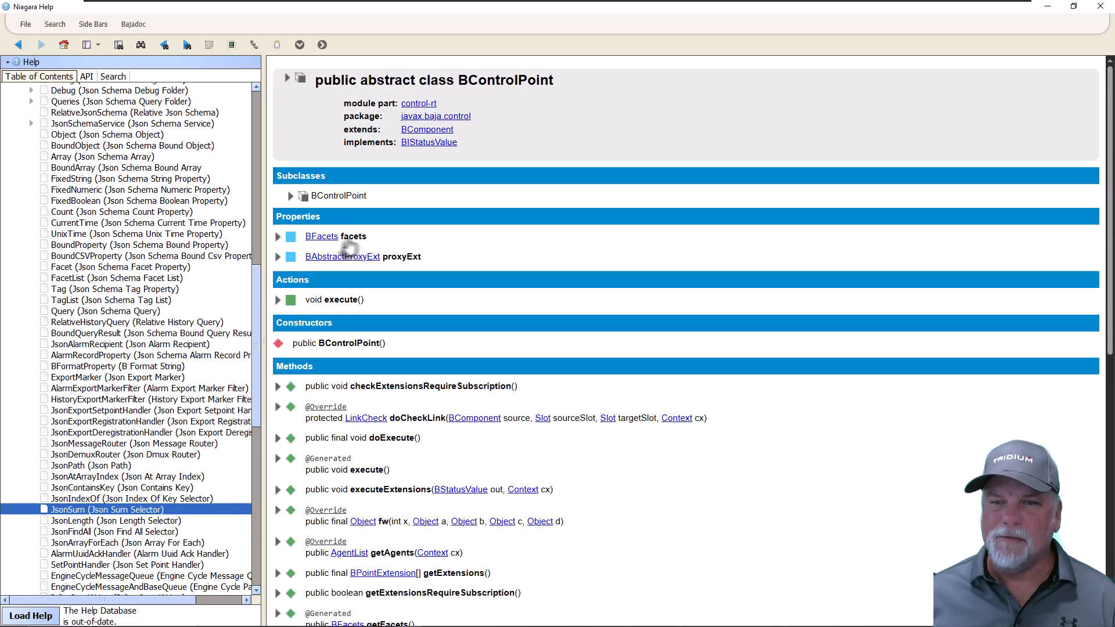
drag(382, 257, 429, 260)
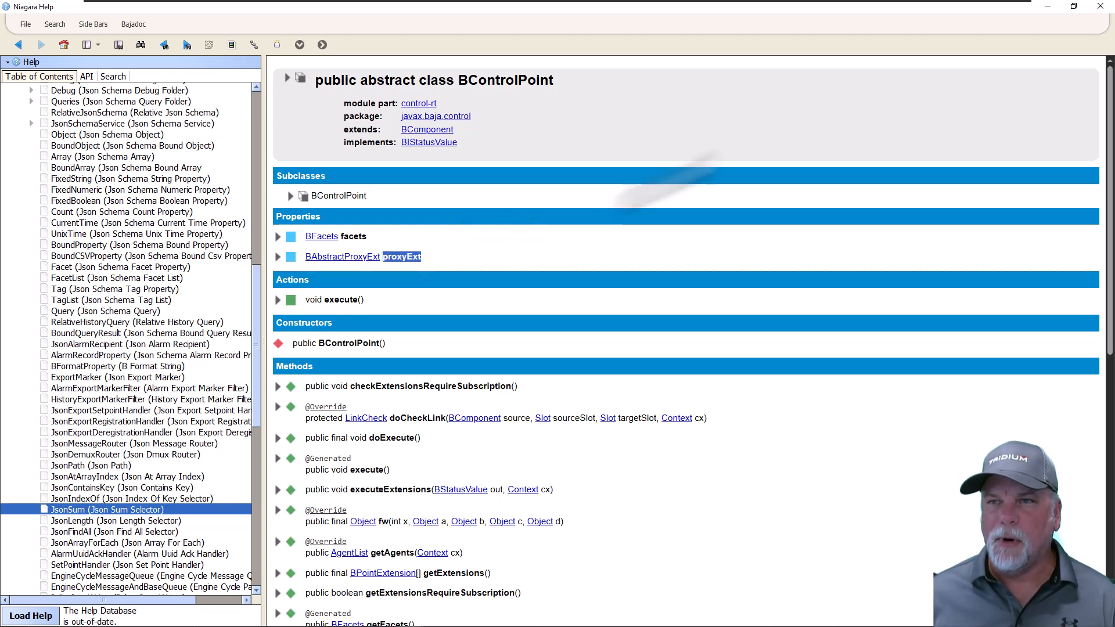
click(1047, 6)
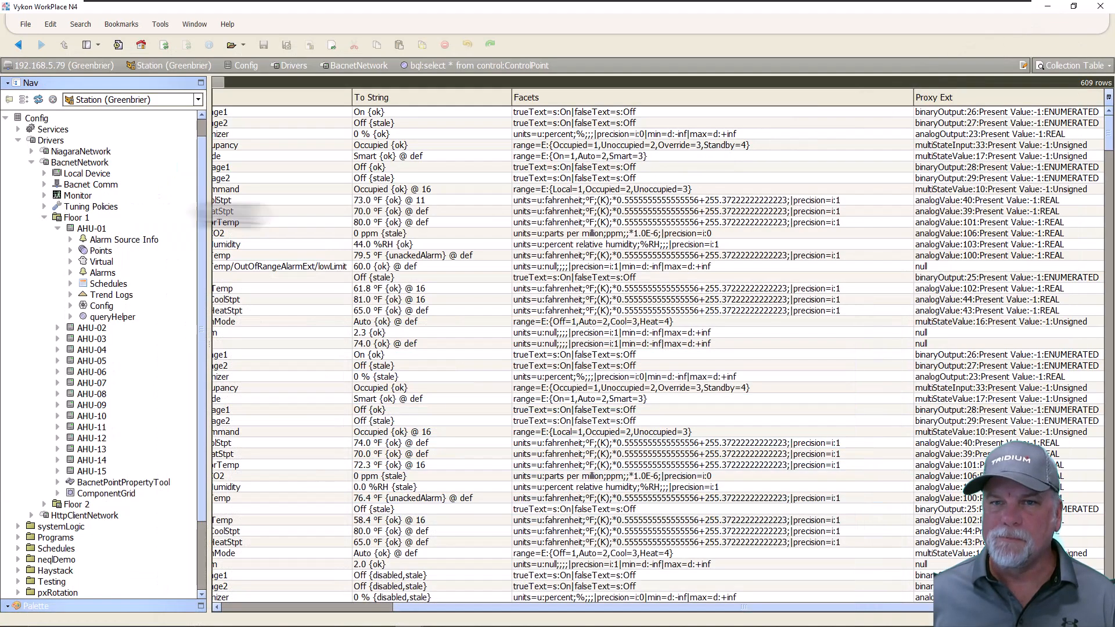
Step: Load the saved query "all numeric points under BACnet network wildcard", run it, and review the Out and Proxy Ext columns
click(26, 24)
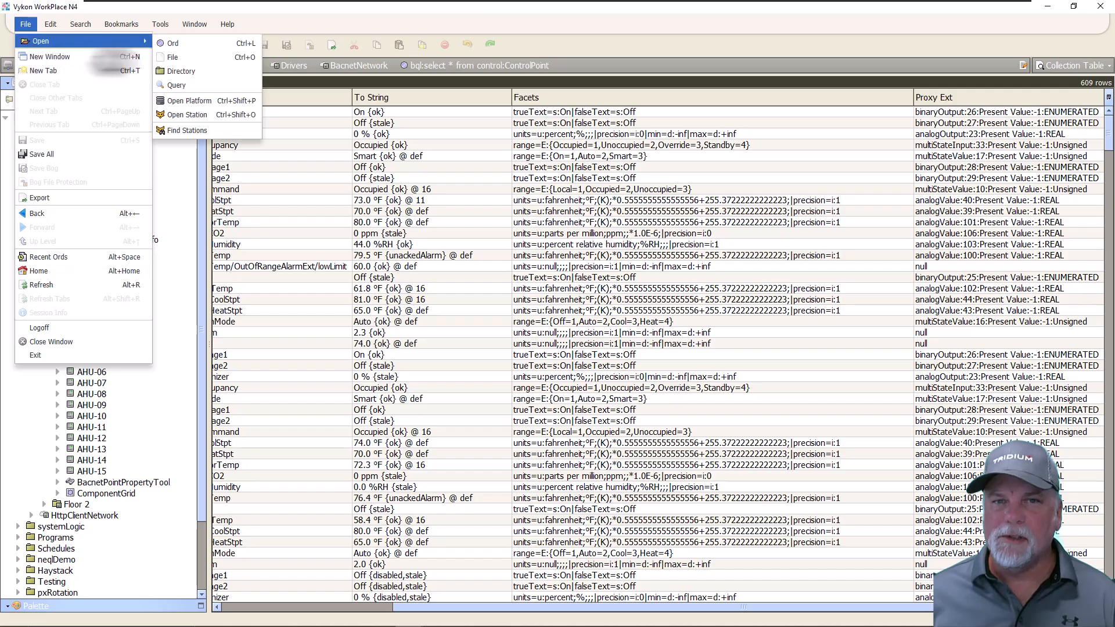
mouse_move(110, 42)
click(199, 74)
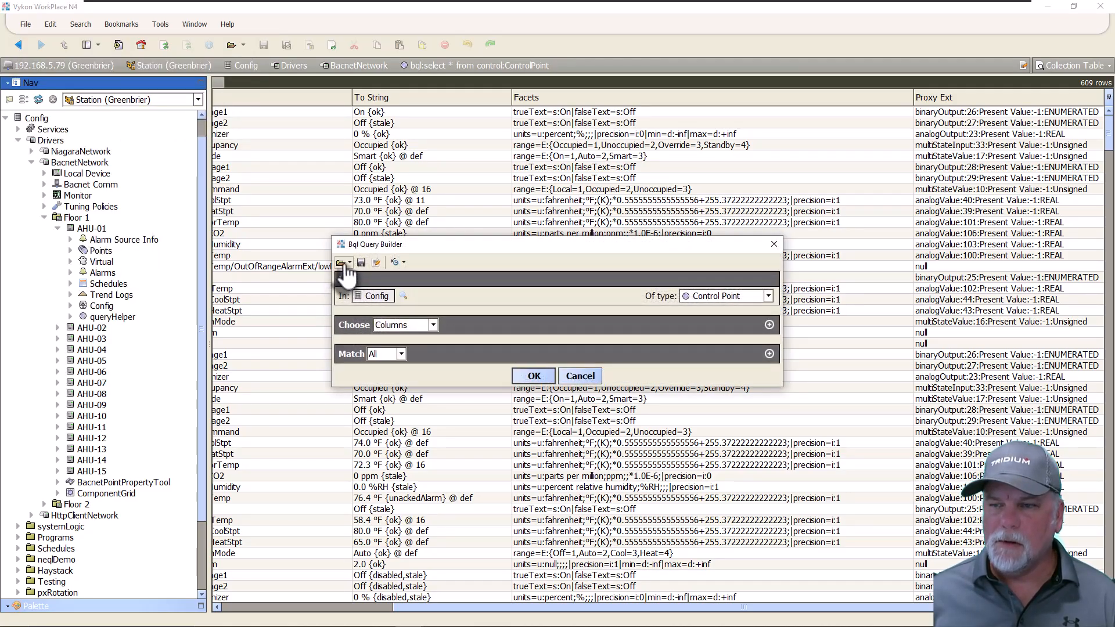
click(344, 263)
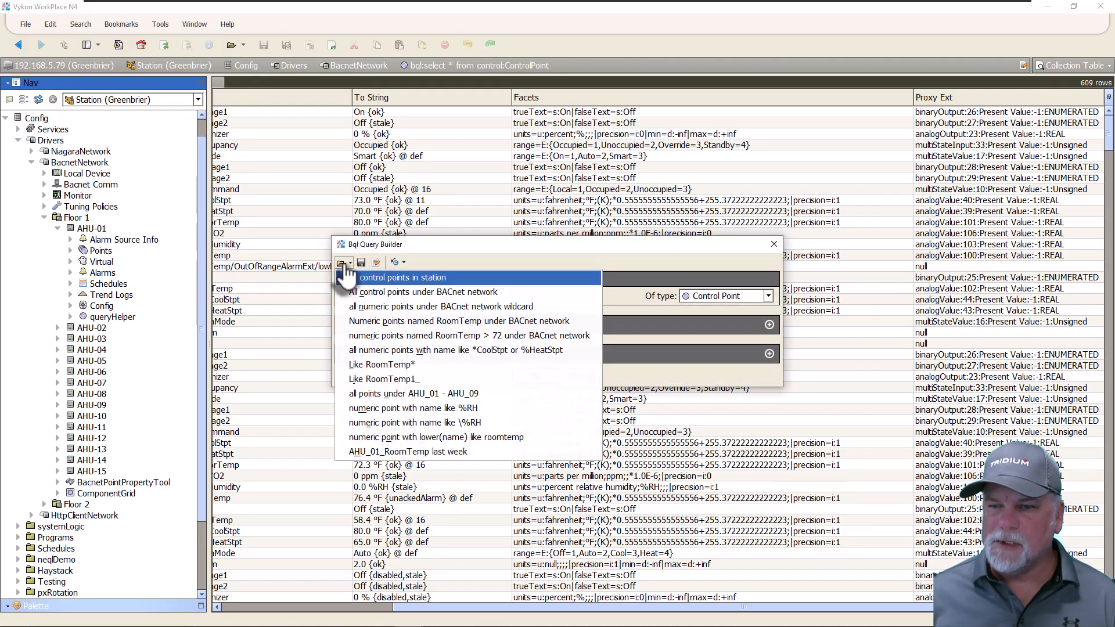
click(396, 311)
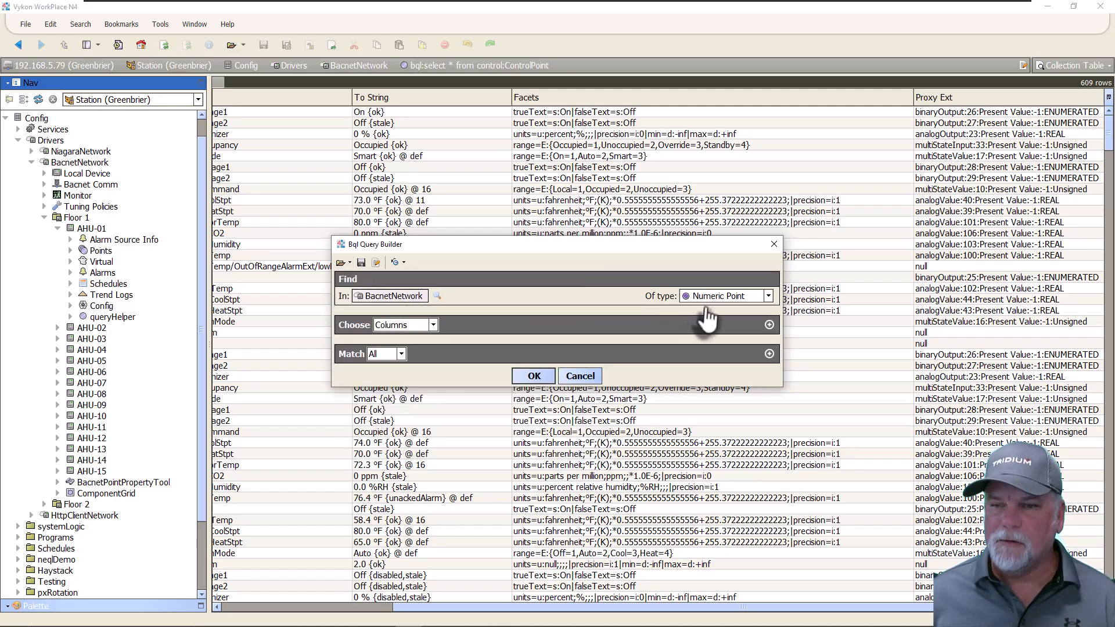
click(533, 377)
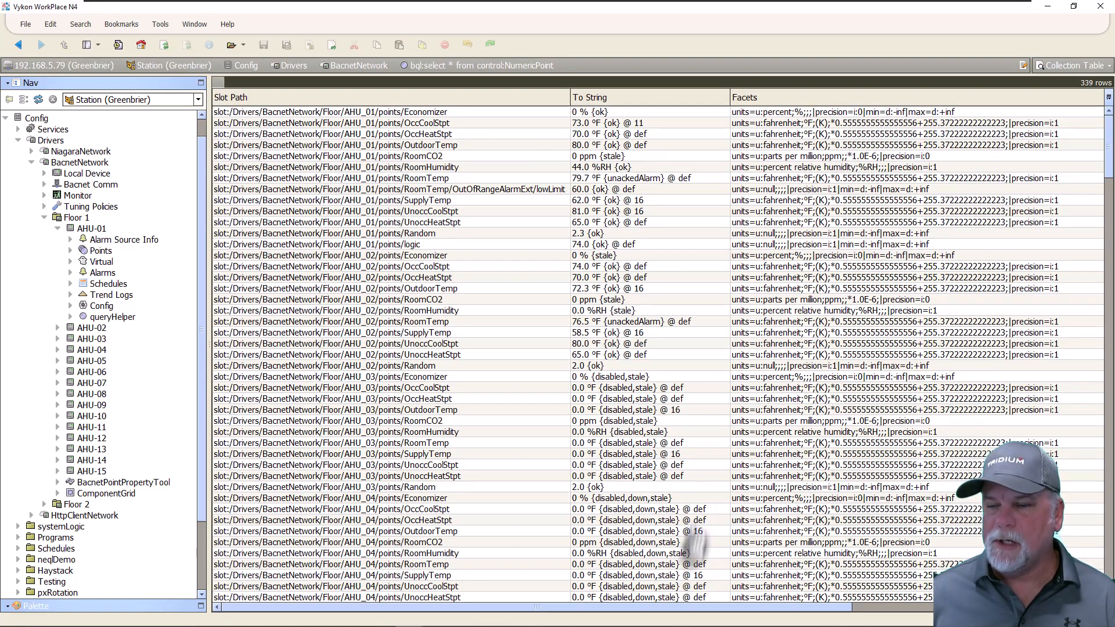
drag(696, 608, 941, 608)
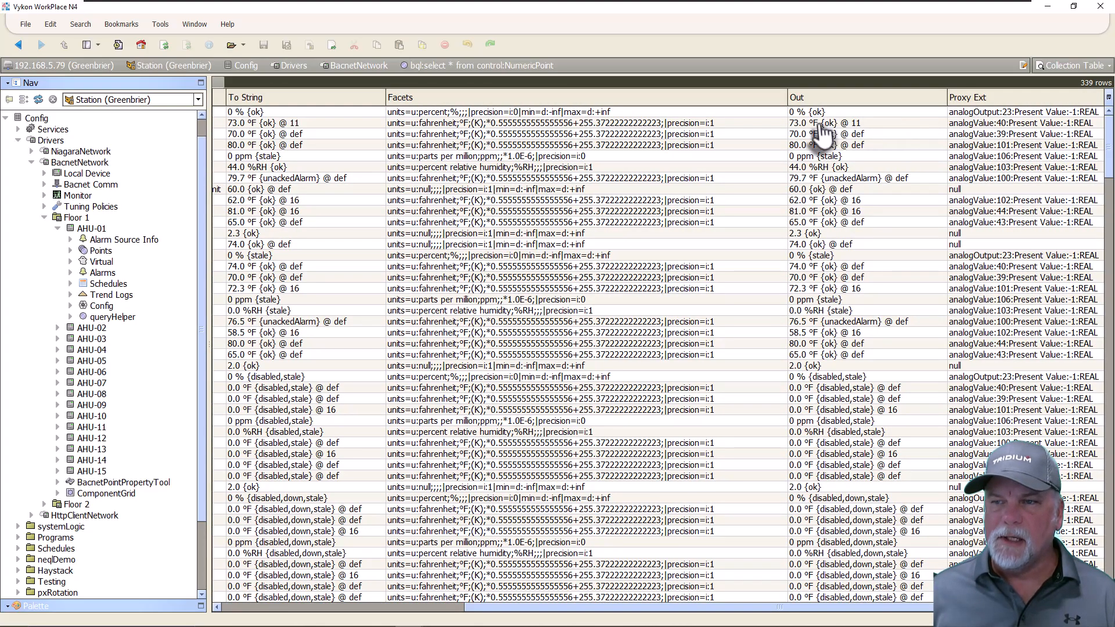
Step: Switch to the Niagara Help window and look up BNumericPoint in the Bajadoc
mouse_move(404, 626)
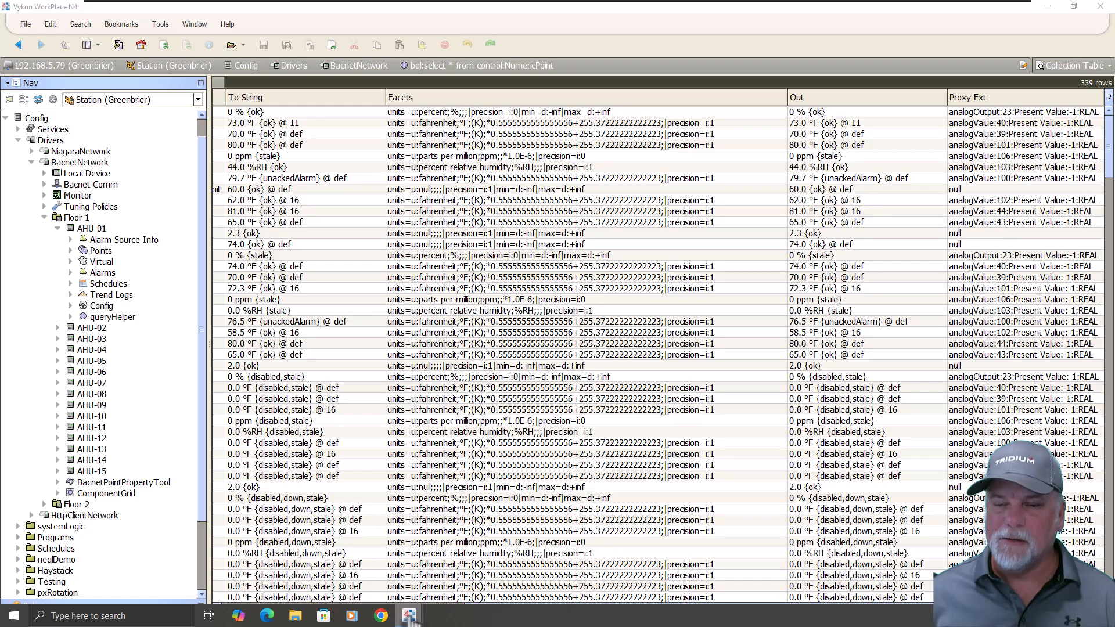
click(541, 563)
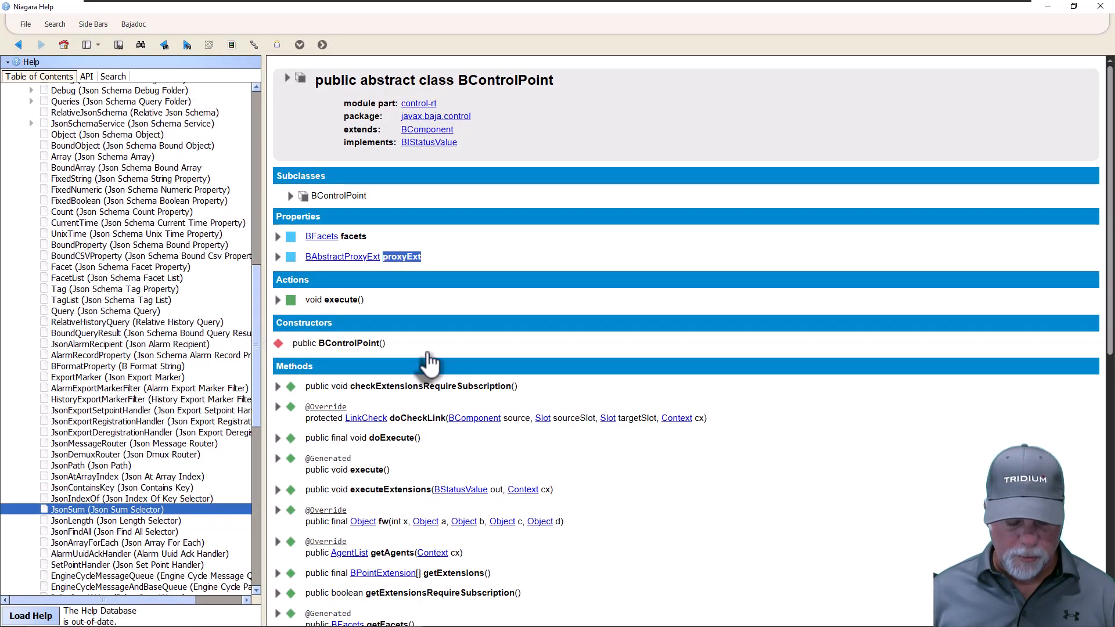
key(F1)
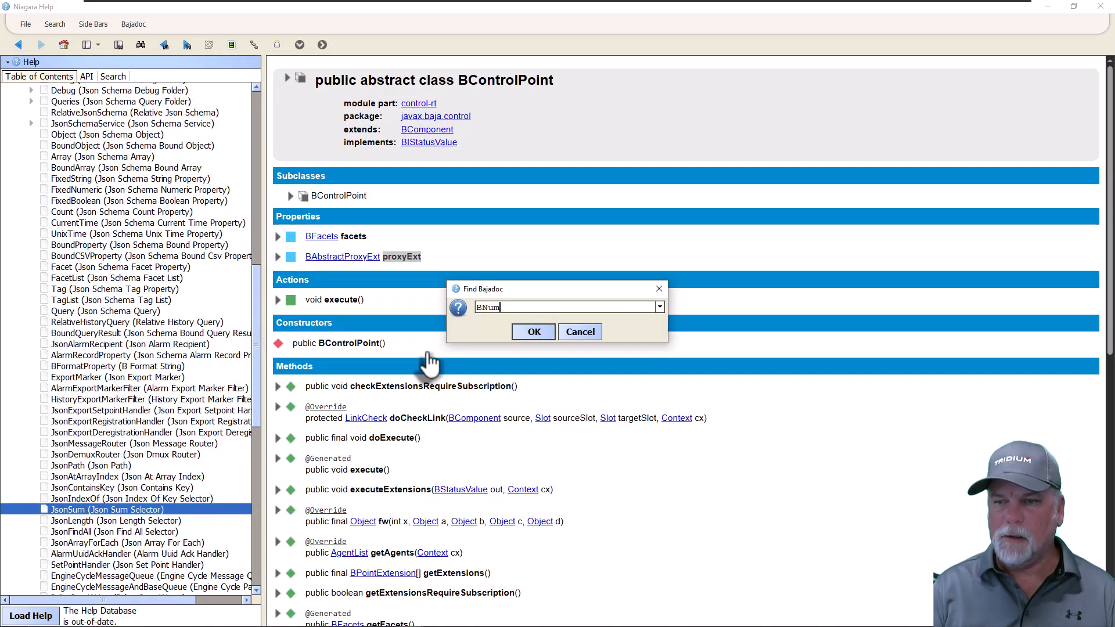
text(BNumericPoint)
key(Return)
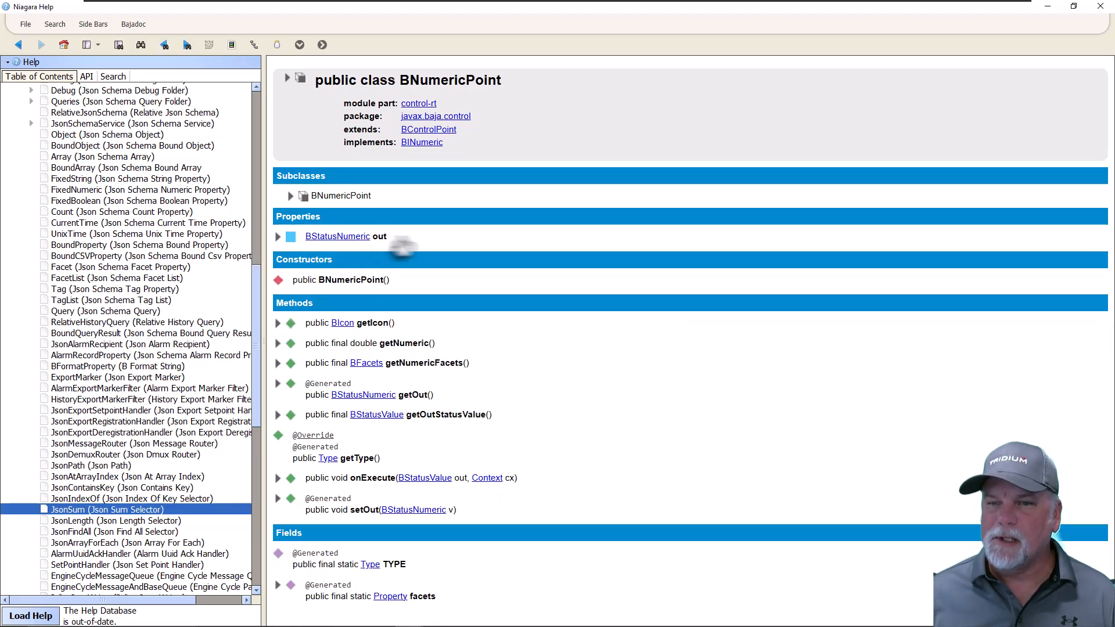
Step: Highlight BNumericPoint's out property, include inherited members to highlight facets and proxyExt, and return to the query results
double_click(384, 237)
click(255, 46)
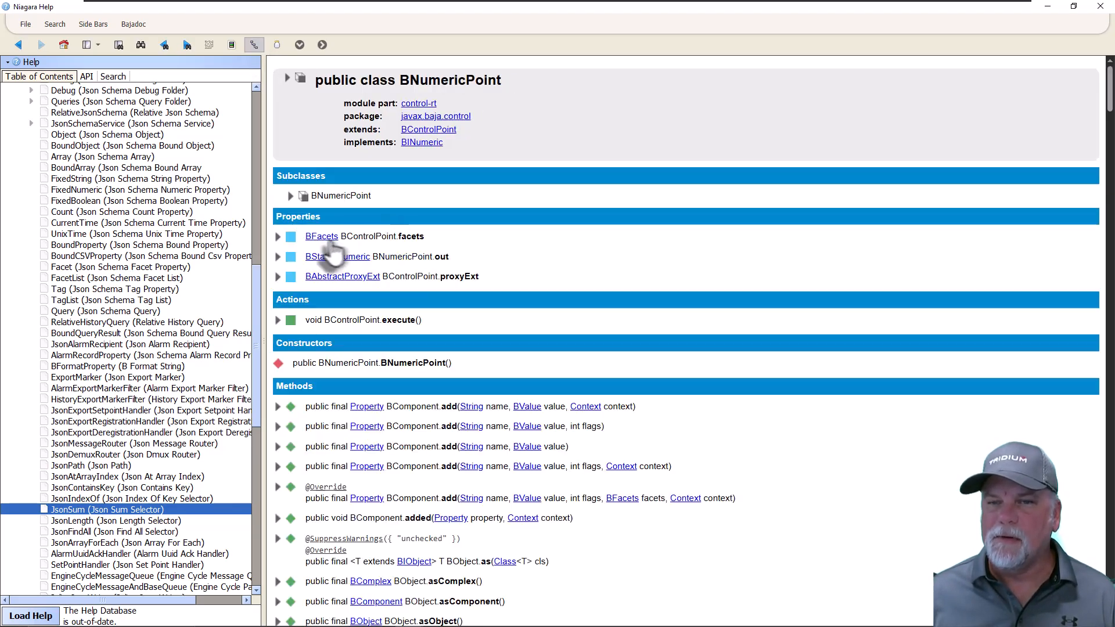
double_click(411, 236)
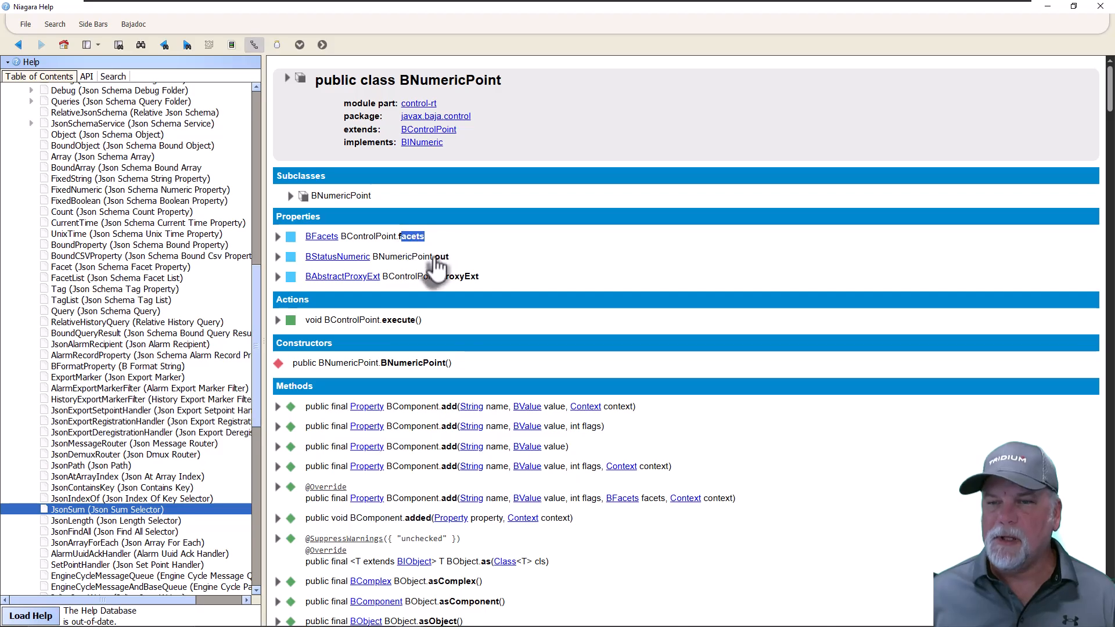
double_click(467, 277)
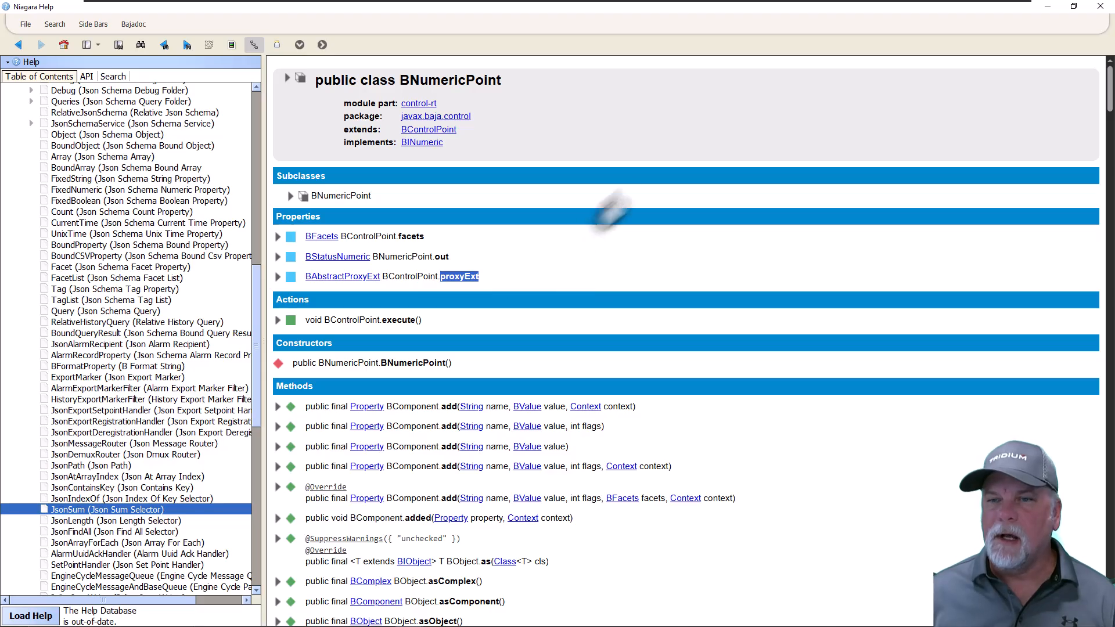
click(1047, 9)
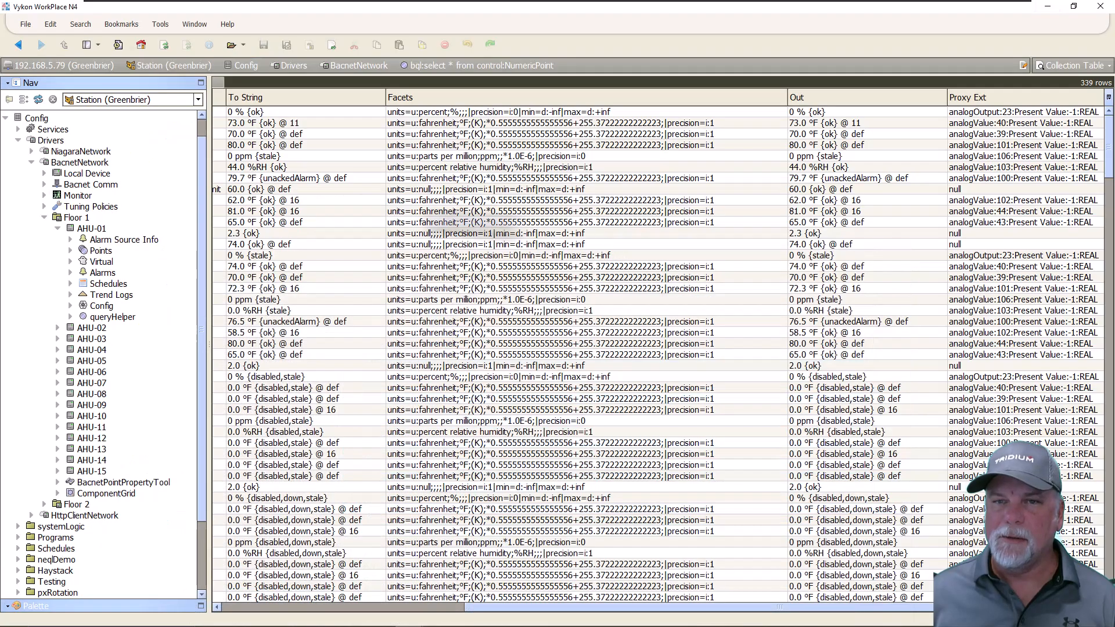
click(121, 25)
mouse_move(135, 86)
mouse_move(138, 114)
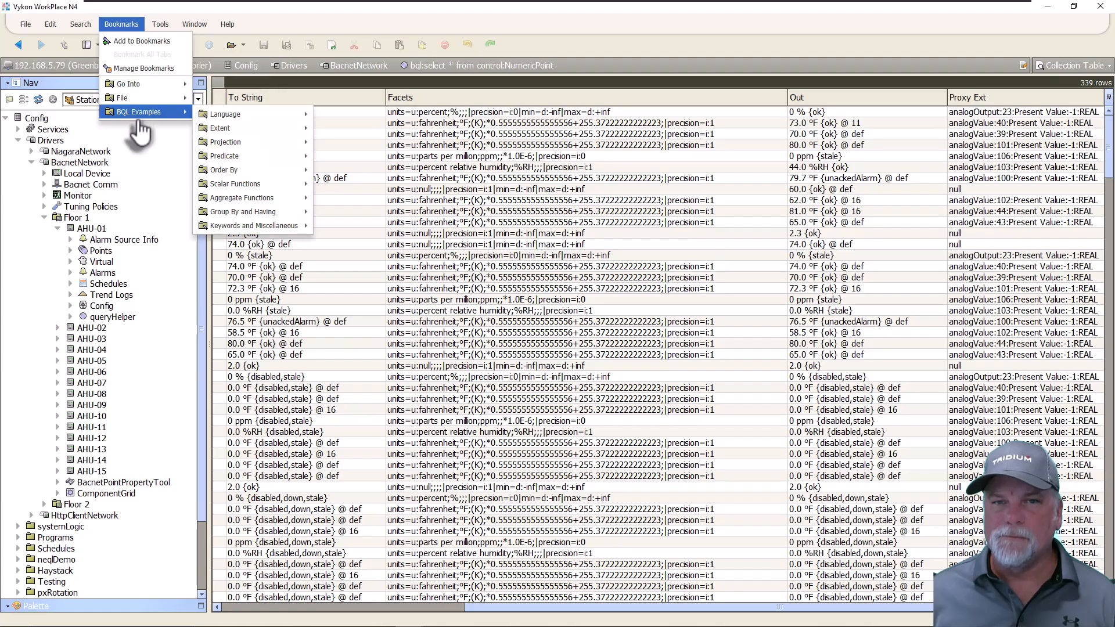
mouse_move(278, 135)
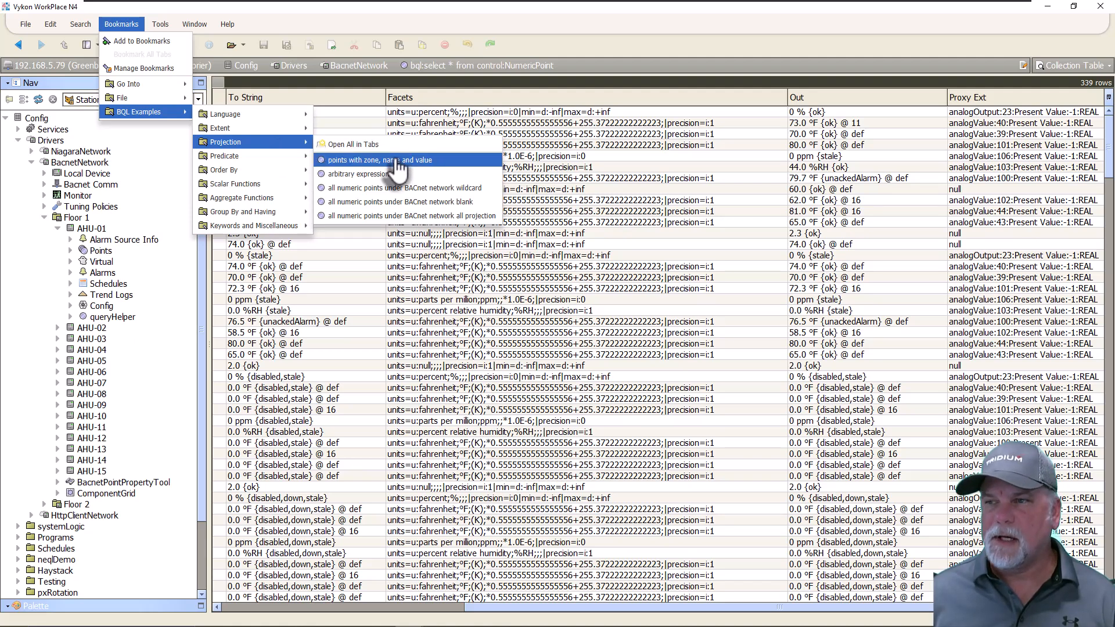
click(444, 333)
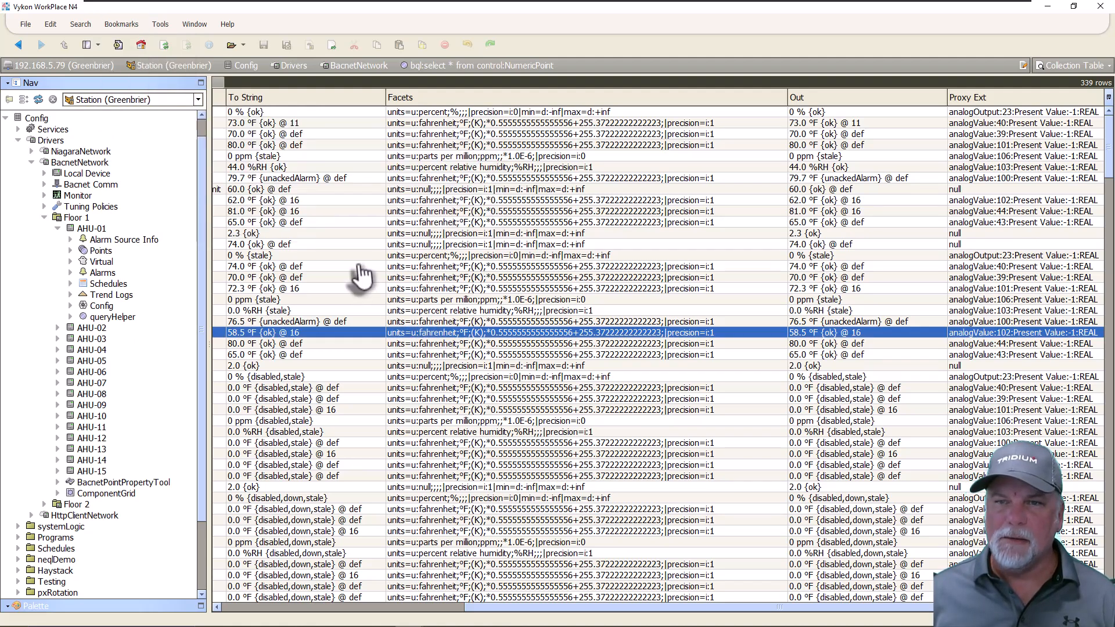
click(25, 25)
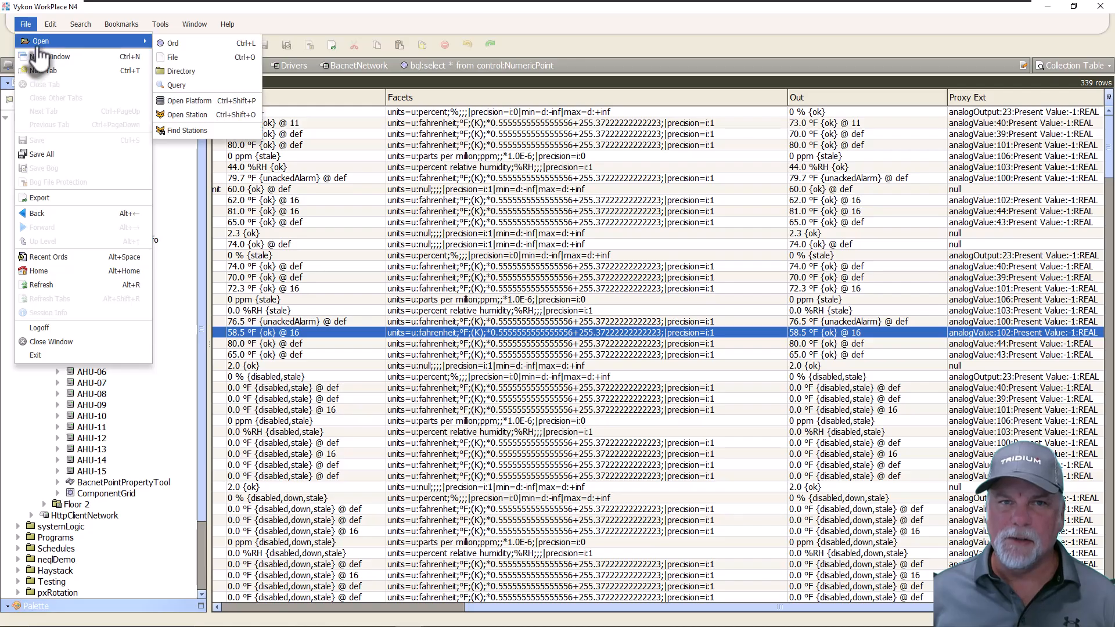
click(338, 179)
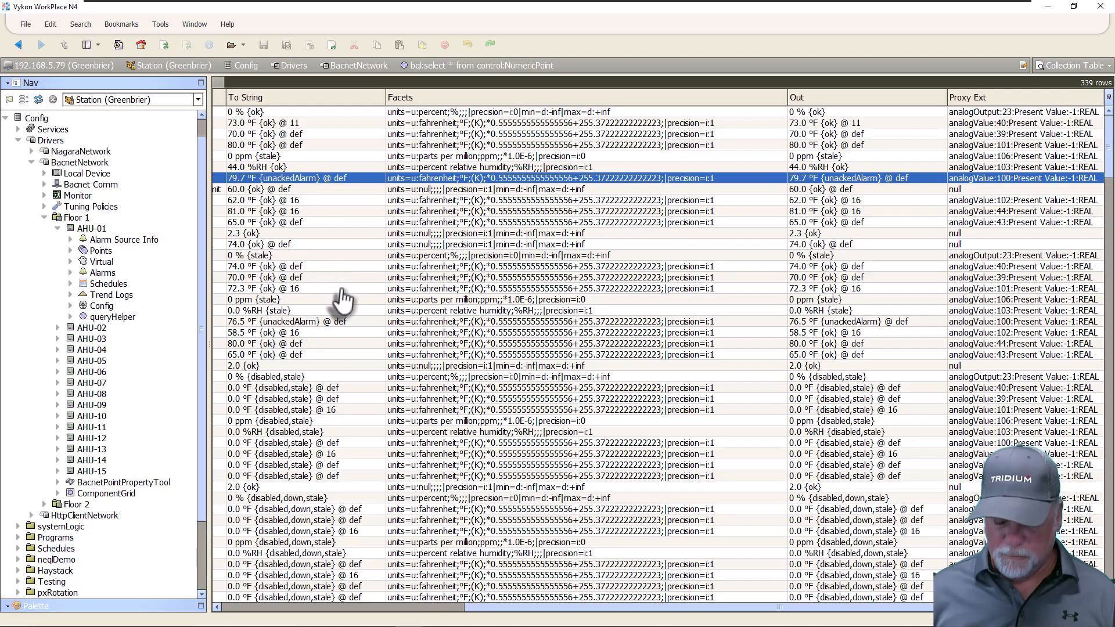
Step: Change the current ORD's projection to "bql:select all from control:NumericPoint", run it, and review the result columns through Value With Facets
key(ctrl+l)
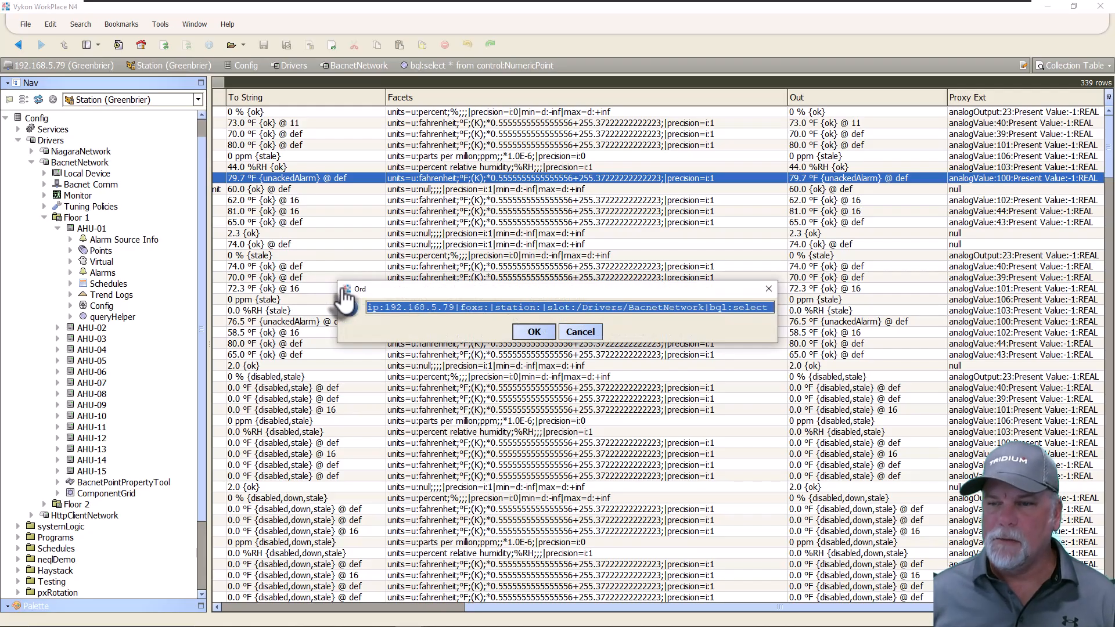
drag(779, 327, 1057, 296)
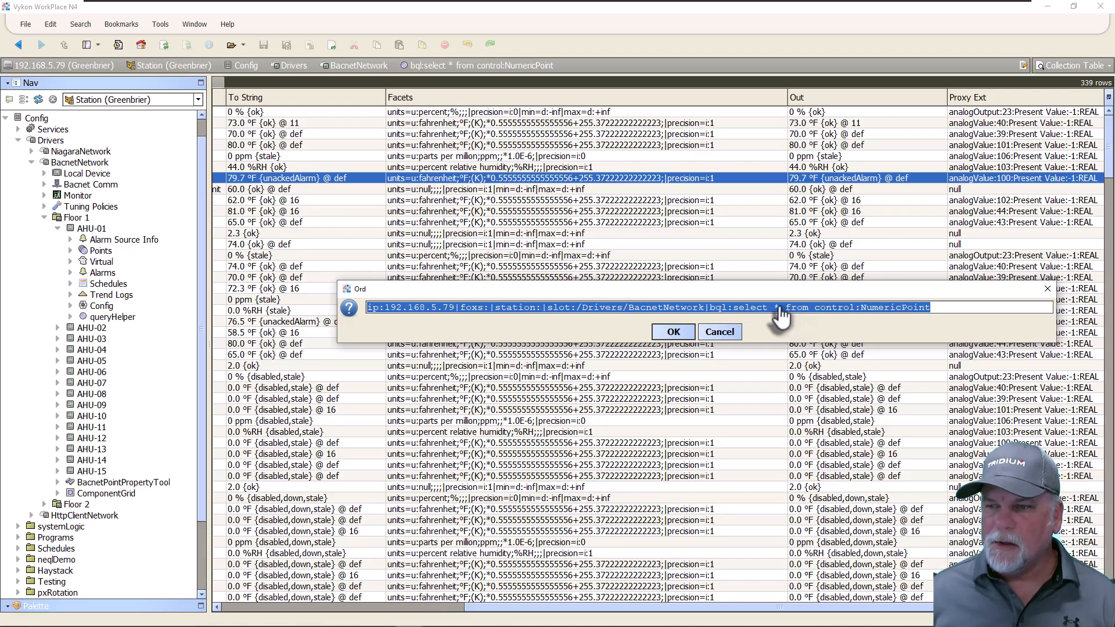
click(783, 308)
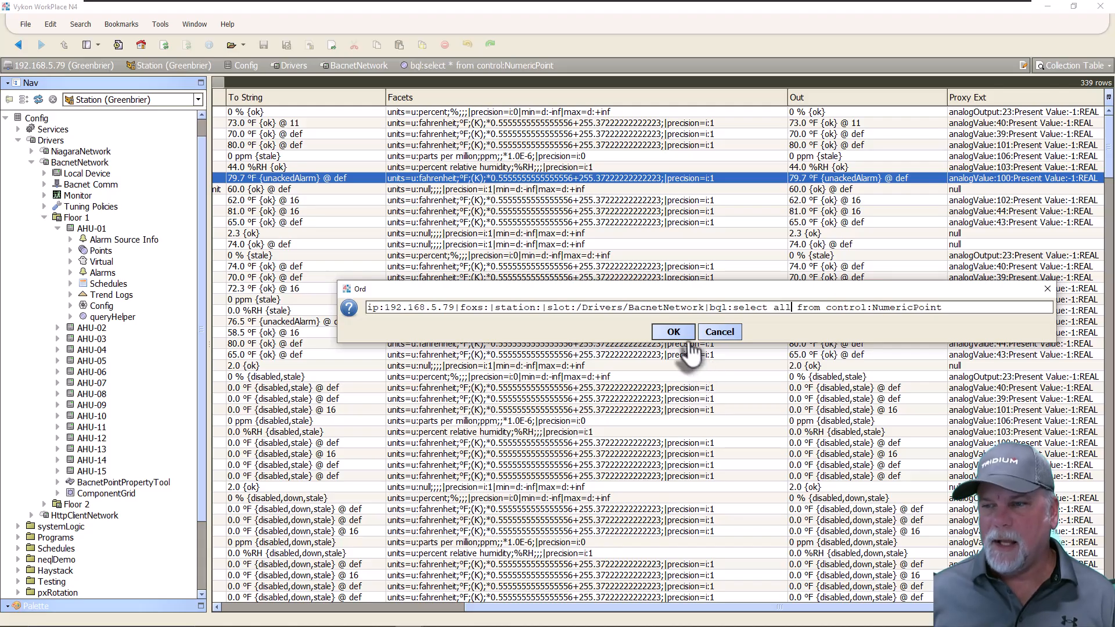
click(675, 333)
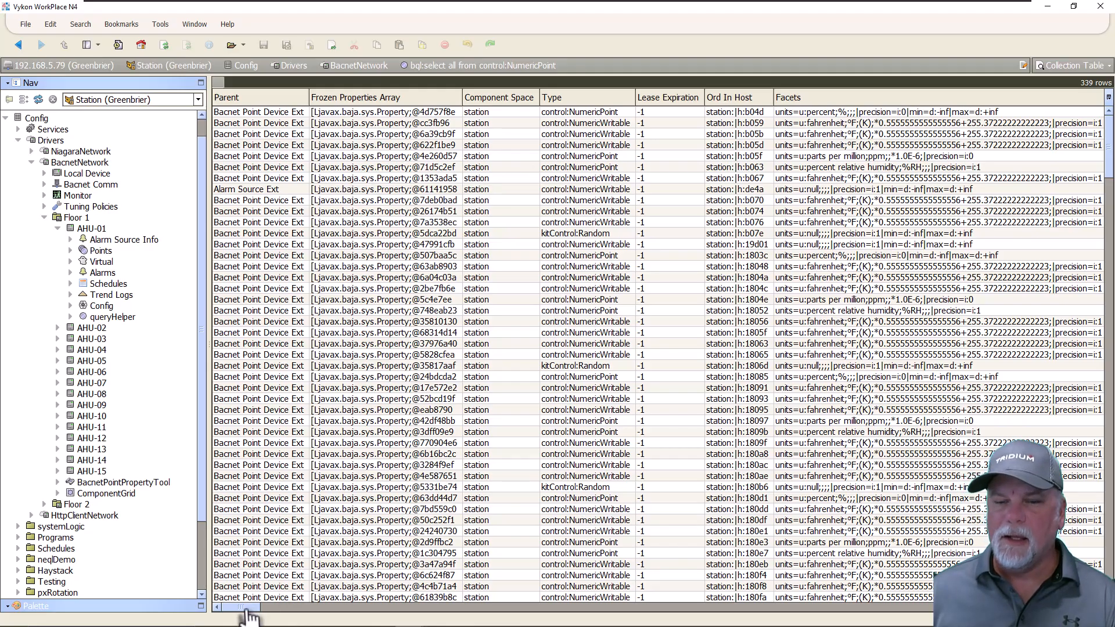
drag(247, 614, 281, 617)
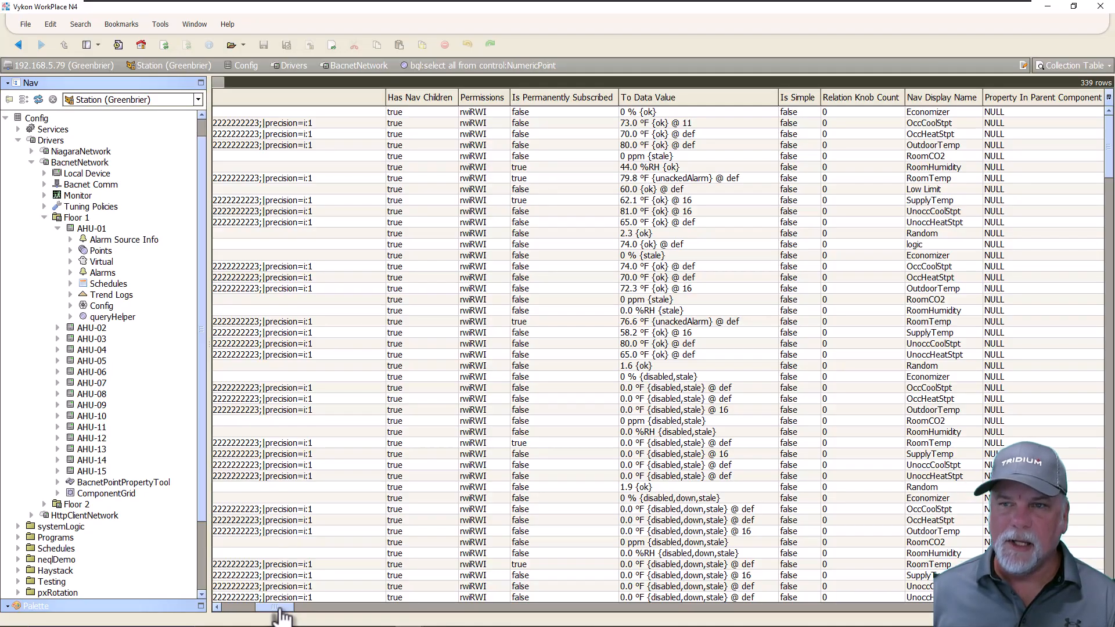
drag(283, 617, 384, 619)
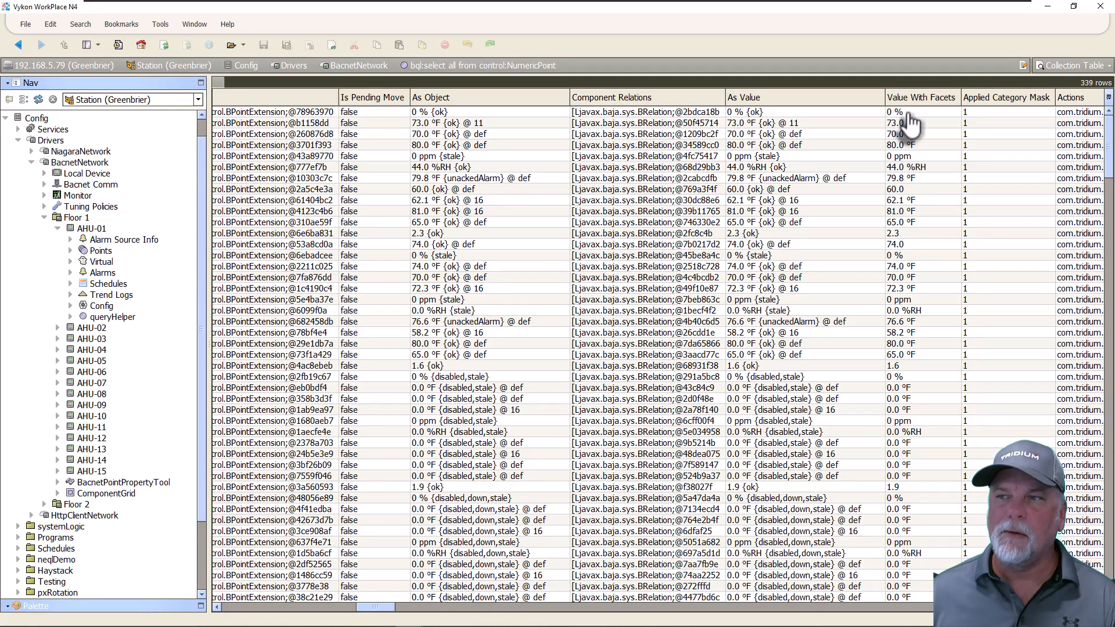
Step: Load the saved query "all numeric points under BACnet network wildcard" in the Bql Query Builder and set its type to Control Point
click(25, 24)
mouse_move(36, 42)
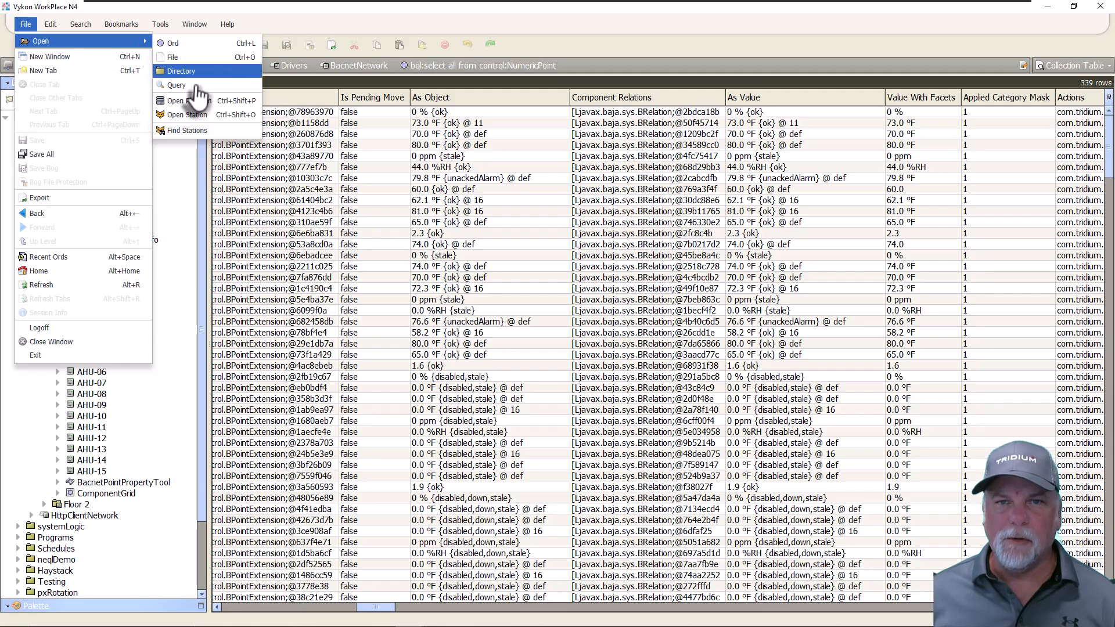
click(176, 85)
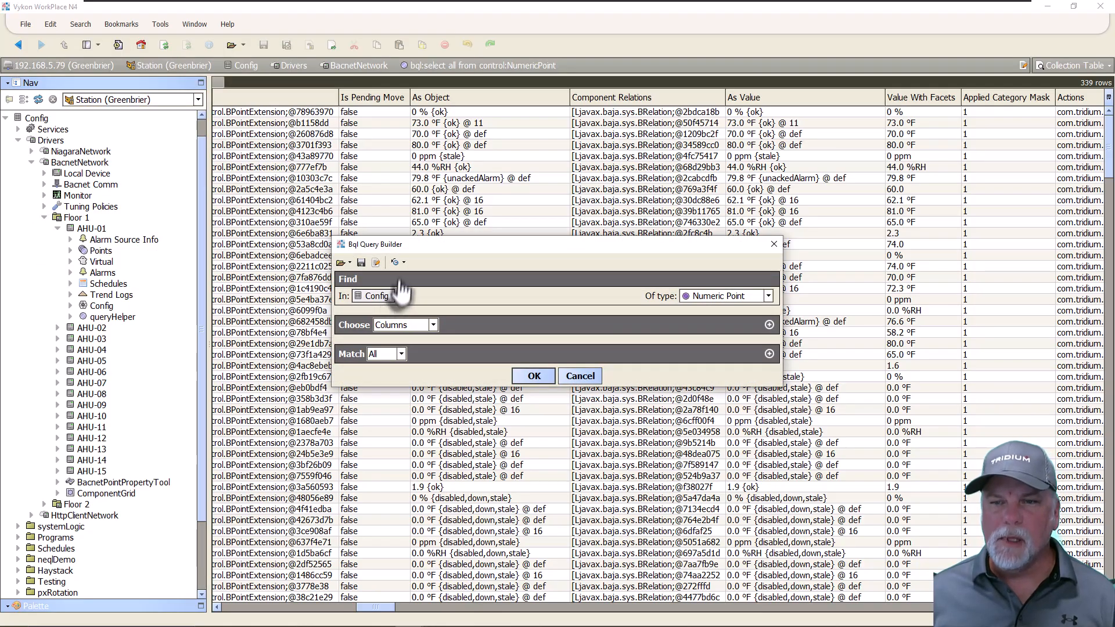
click(349, 262)
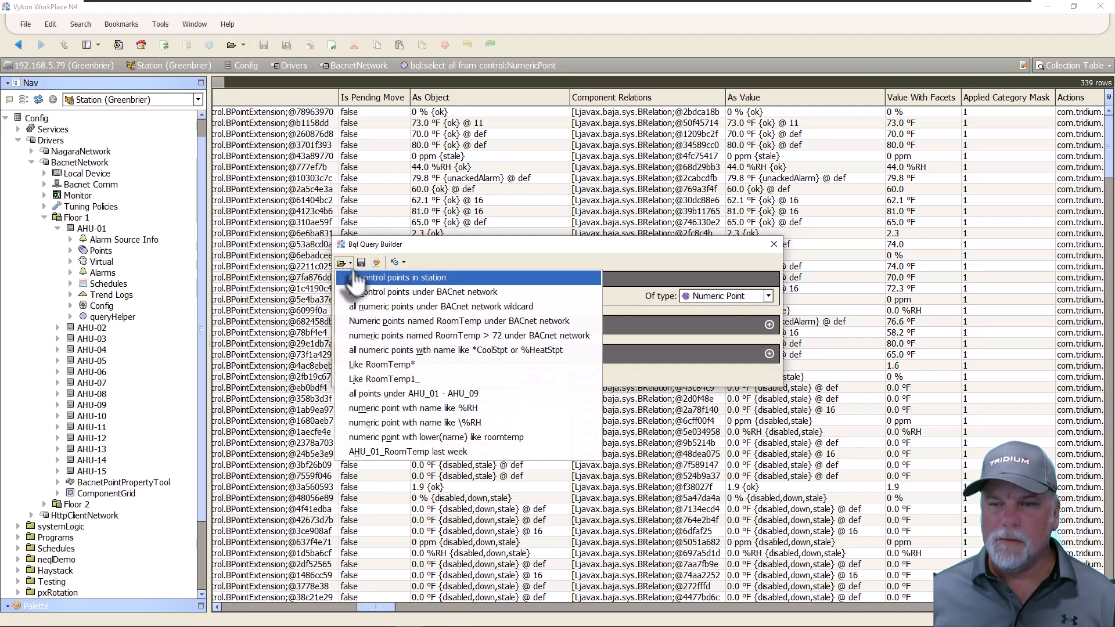
click(411, 308)
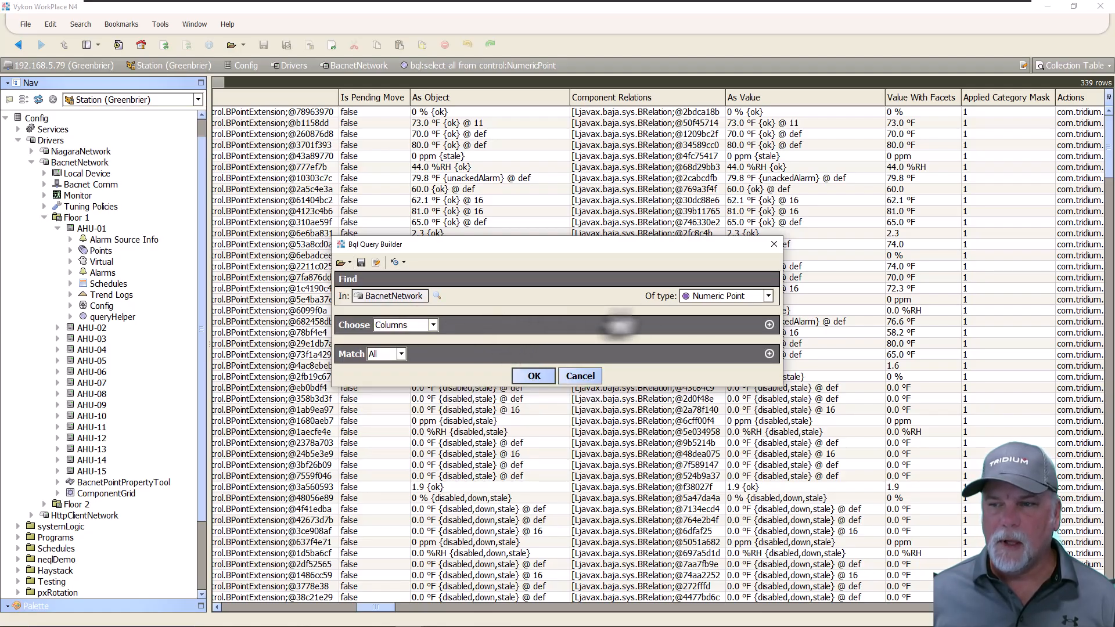
click(741, 305)
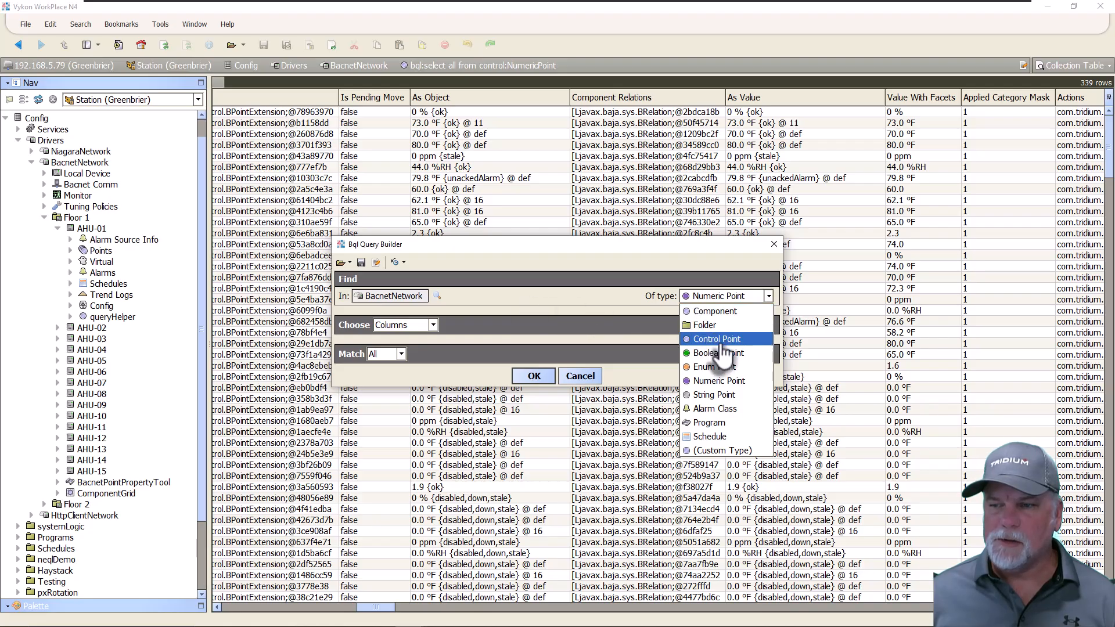
click(720, 340)
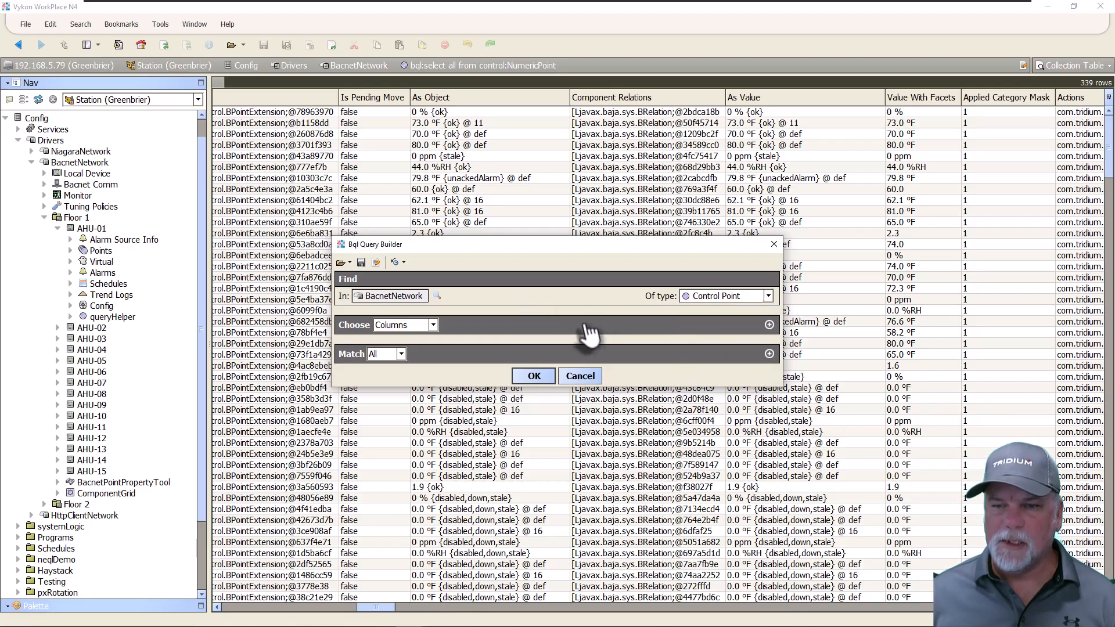
Step: Add three columns to the query and enlarge the query builder dialog
click(770, 325)
click(770, 325)
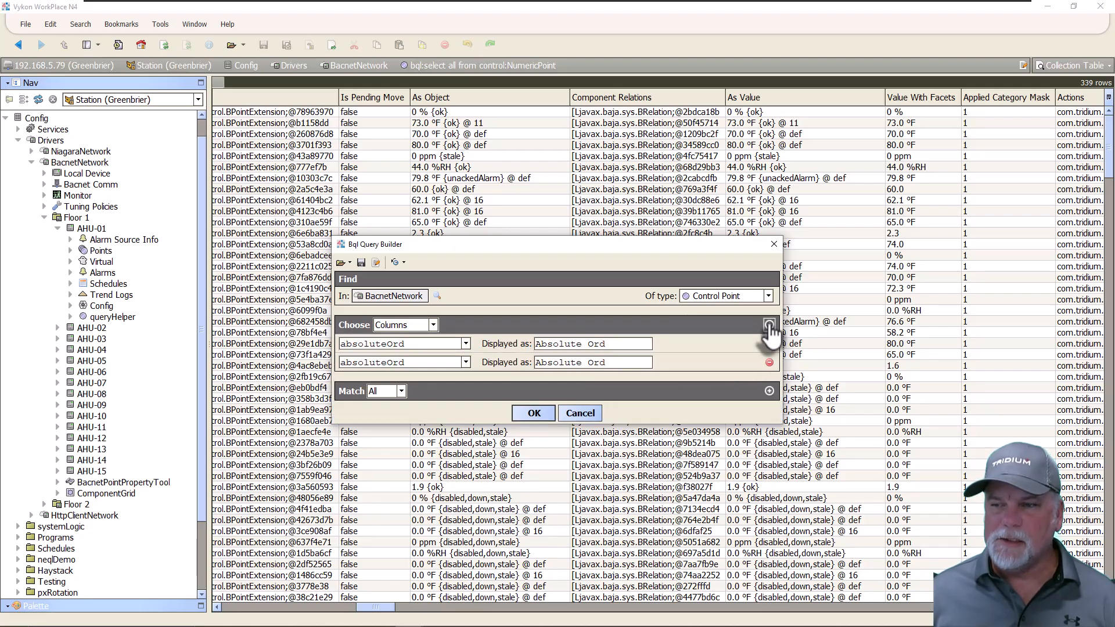
click(770, 325)
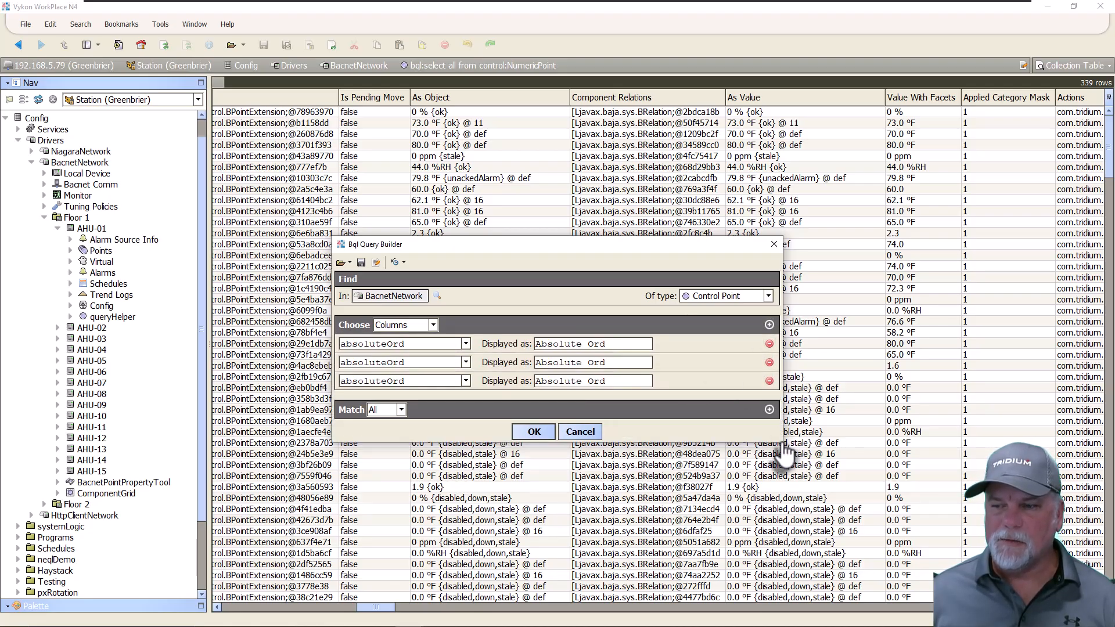
drag(785, 444, 910, 465)
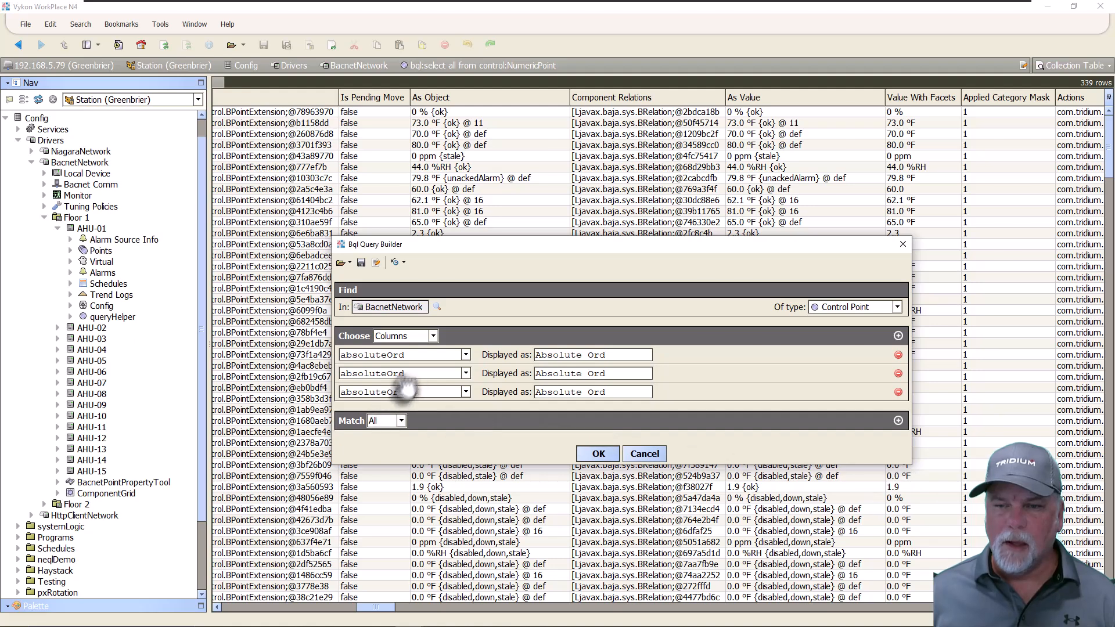
Step: Review the available column properties, then set the first column to parent.parent.displayName, displayed as "Zone"
click(466, 354)
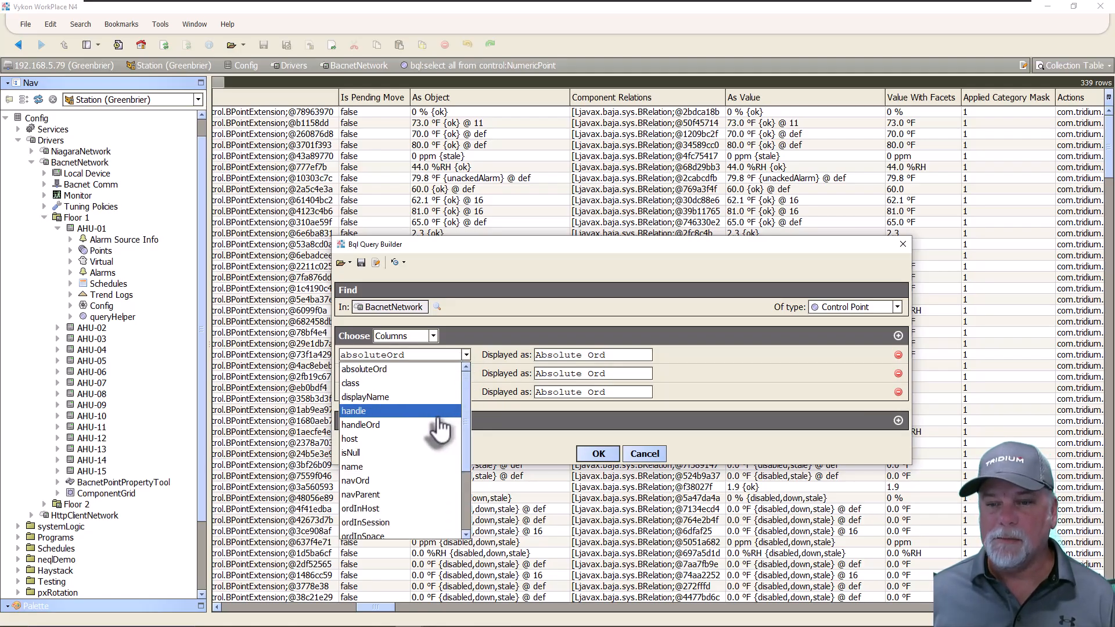
scroll(440, 429, down, 1)
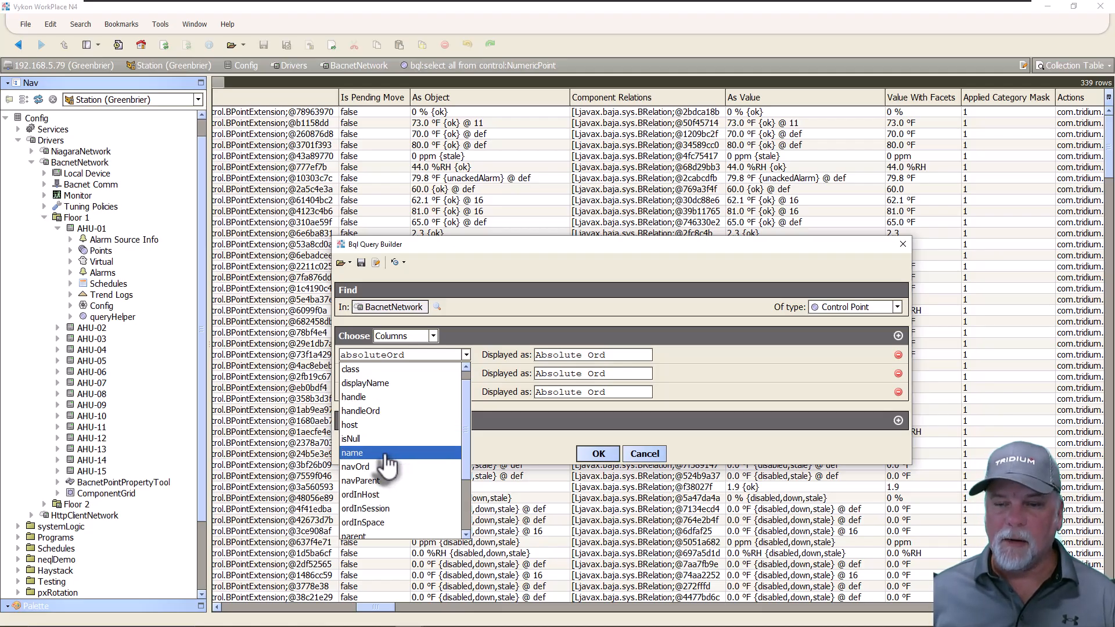
scroll(386, 465, down, 4)
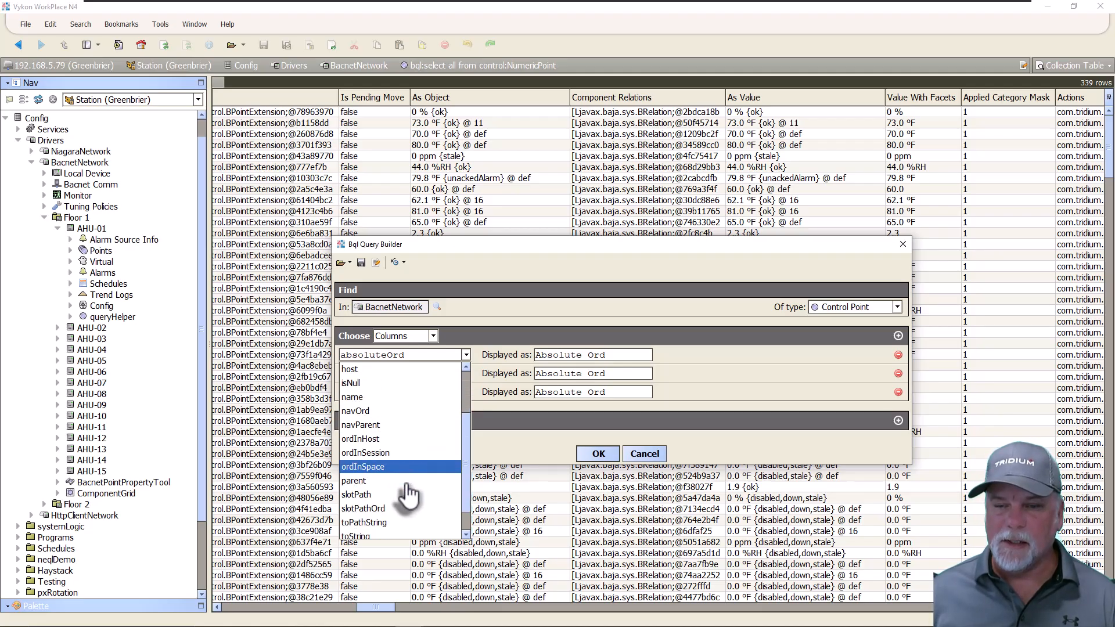
scroll(408, 496, down, 2)
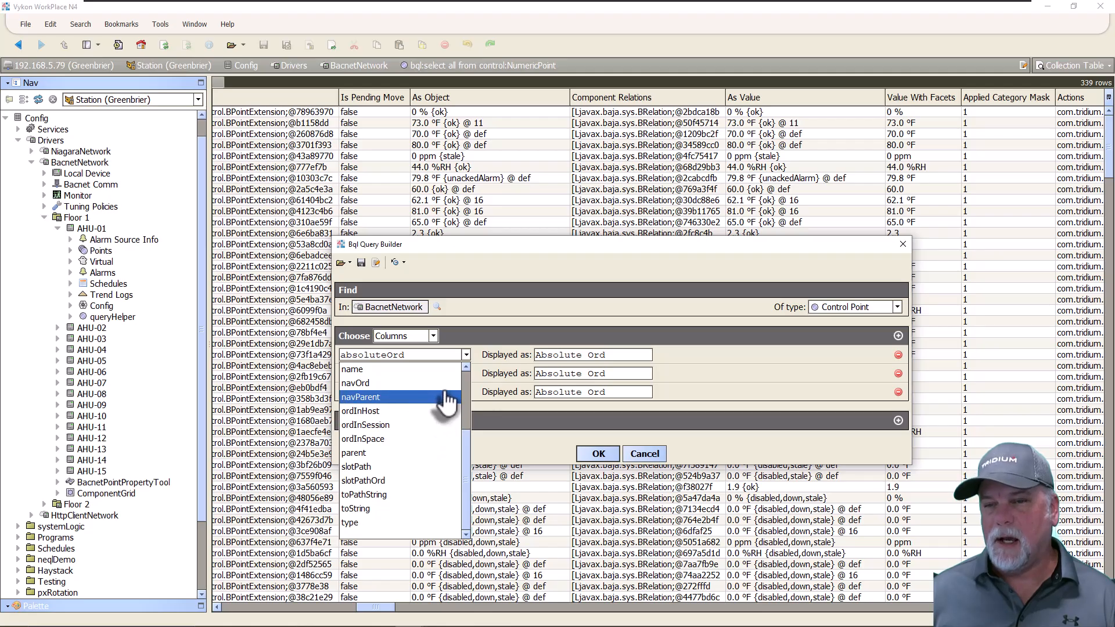
click(413, 360)
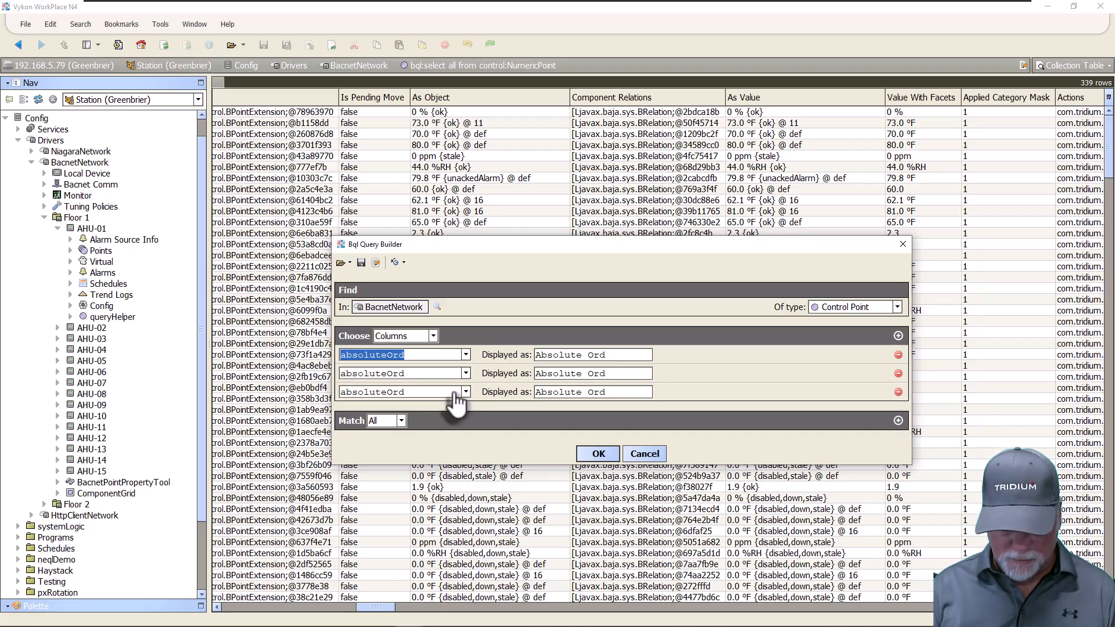
text(parent.displayName)
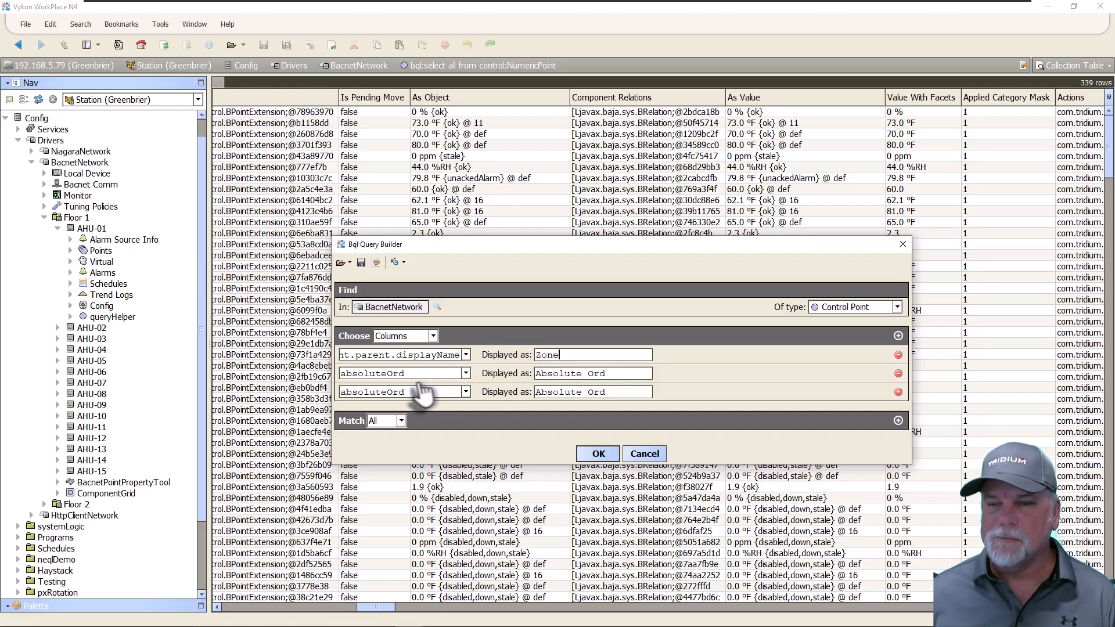
Step: Set the second column to name, displayed as "Point", and the third to valueWithFacets, displayed as "Value", and run the query
drag(407, 373, 305, 376)
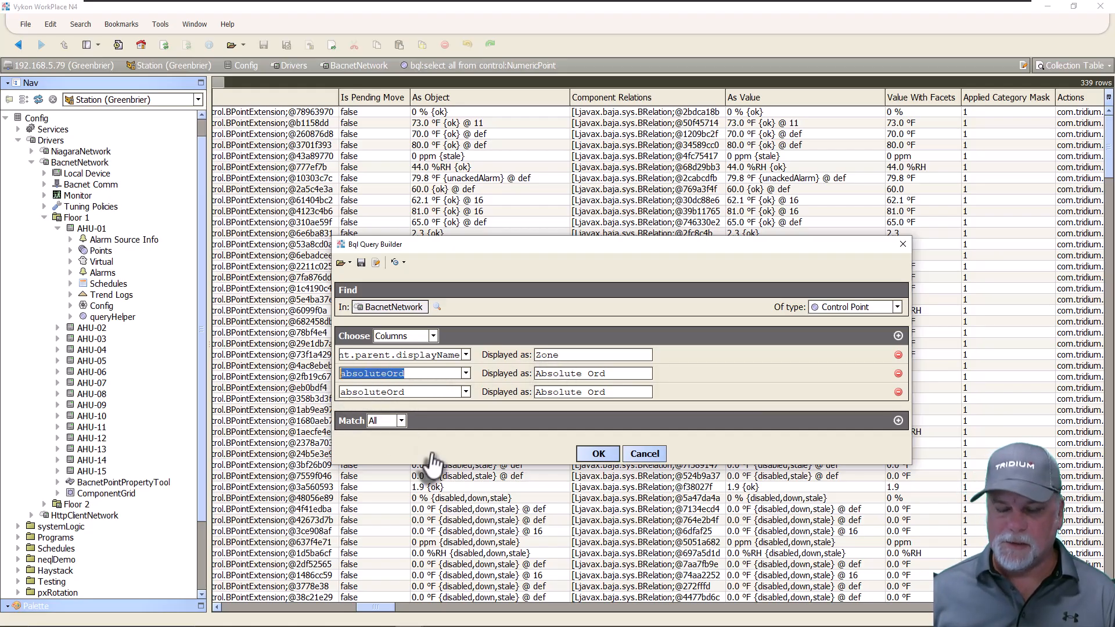
text(name)
key(Tab)
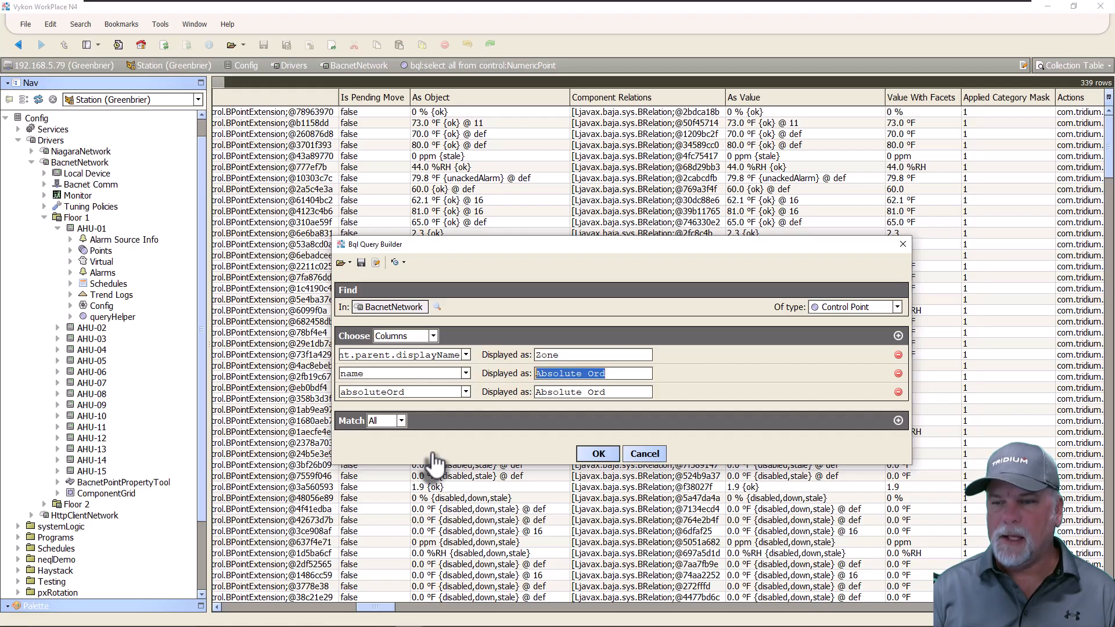
text(Point)
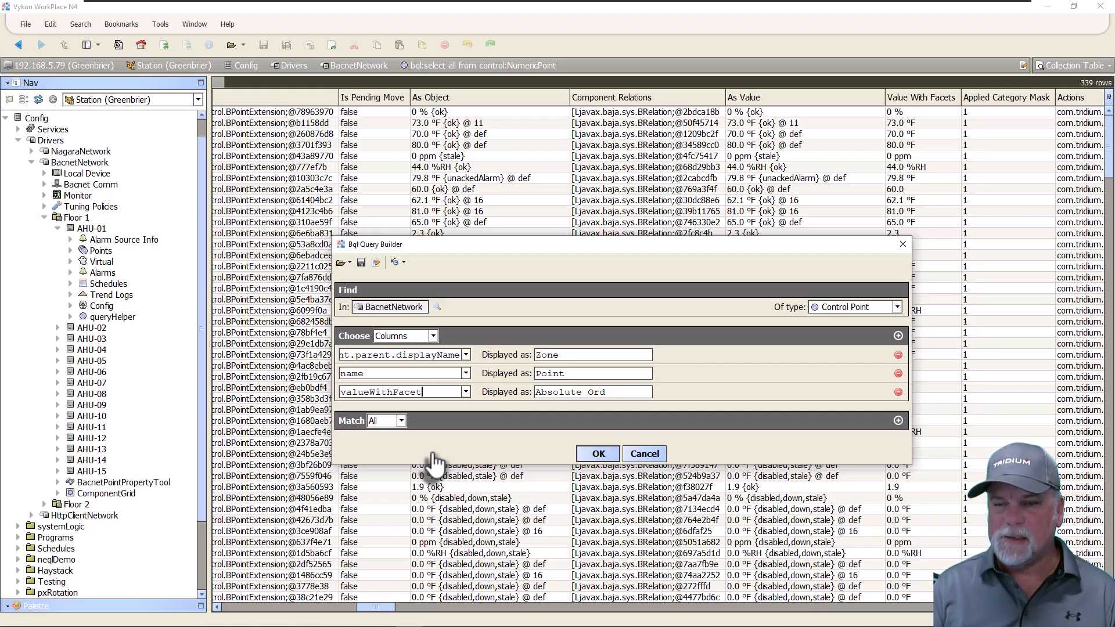
text(Value)
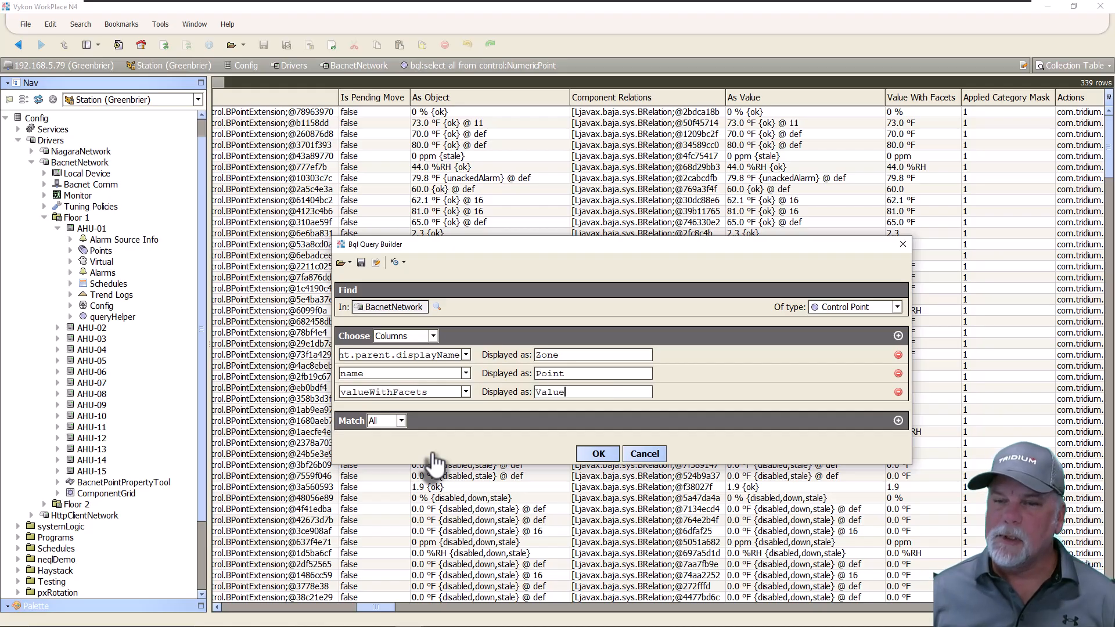
click(602, 457)
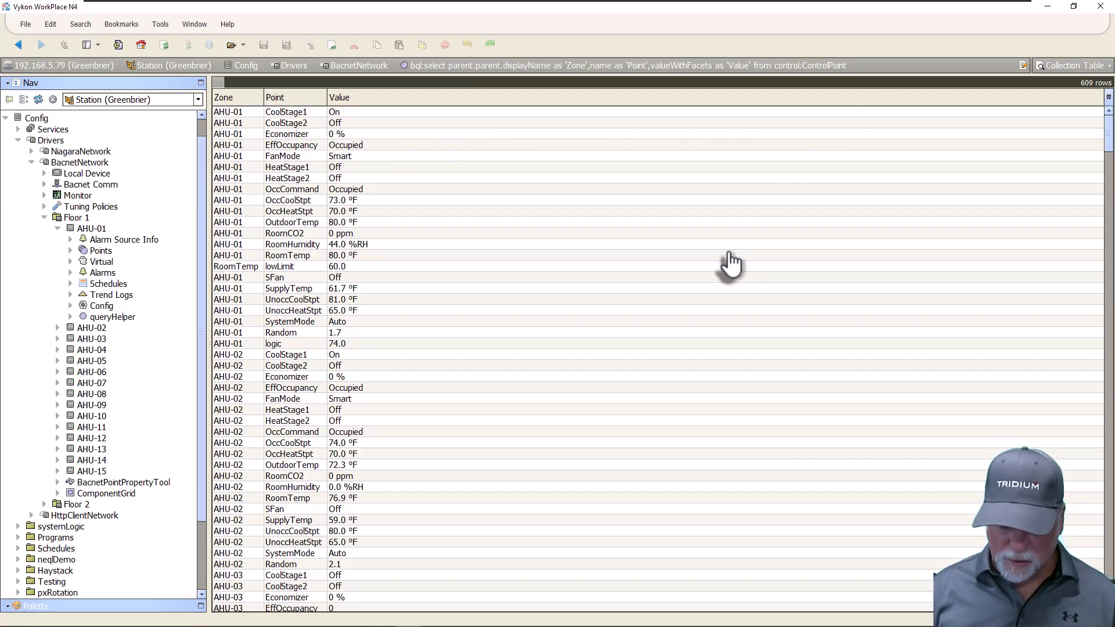
Step: Examine the query's full ORD, covering the BacnetNetwork base, the control:ControlPoint extent and the projected columns with their display names
key(ctrl+l)
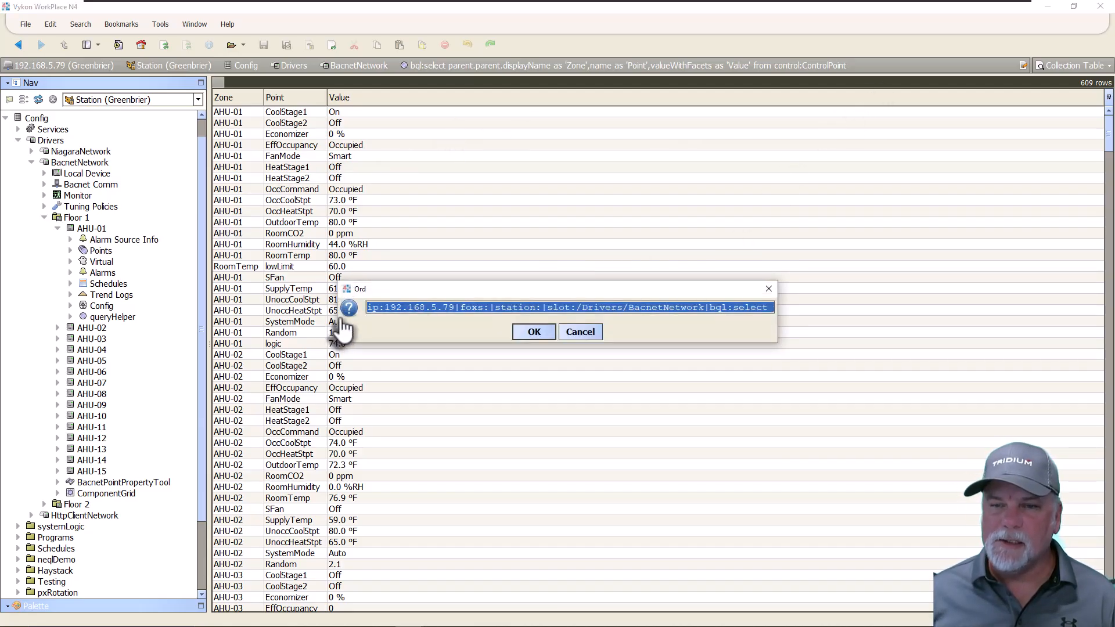
drag(339, 325, 20, 325)
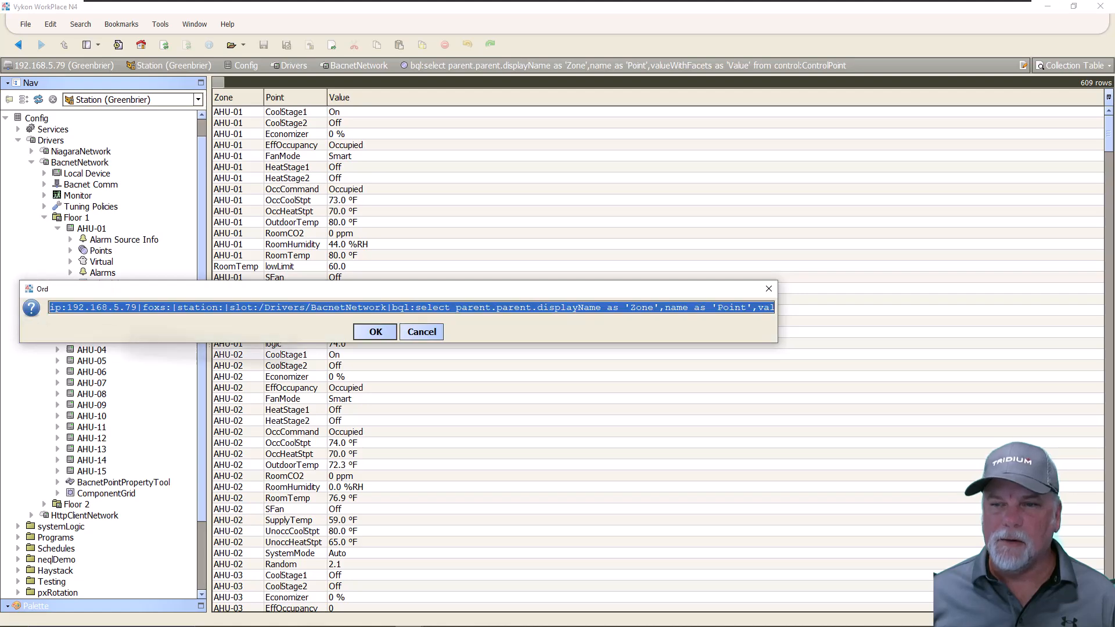
drag(778, 329, 1085, 313)
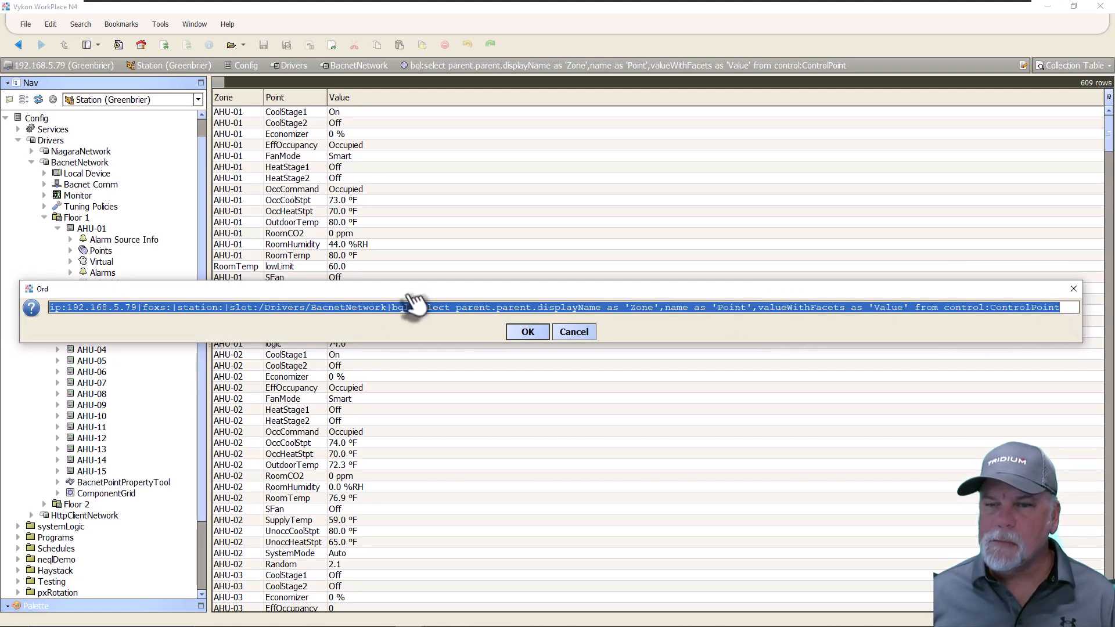
drag(230, 309, 387, 312)
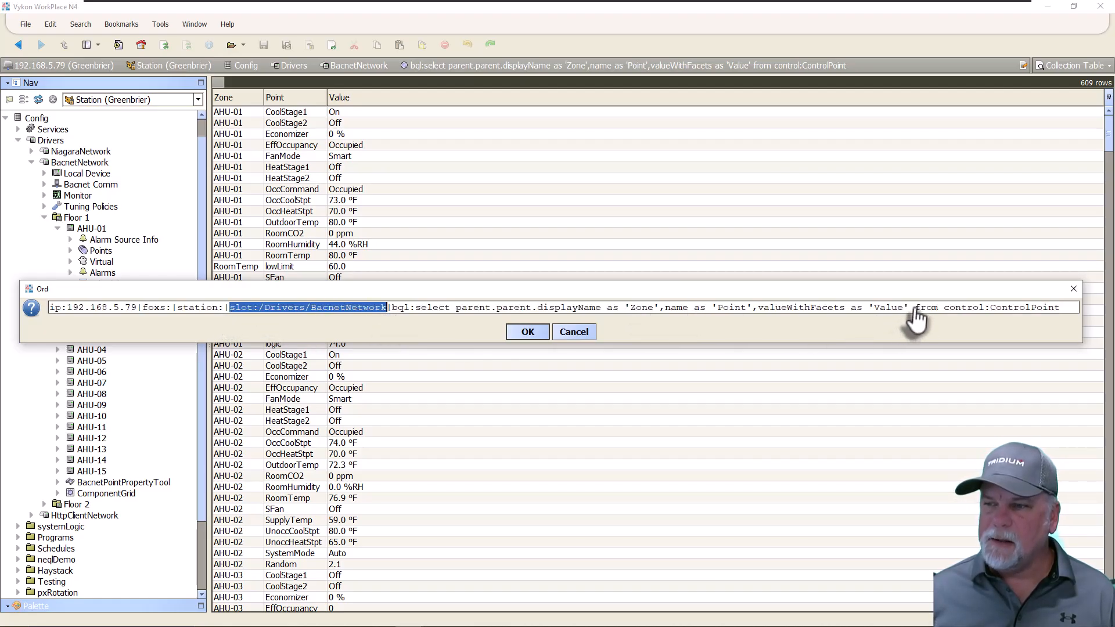
drag(916, 308, 1075, 310)
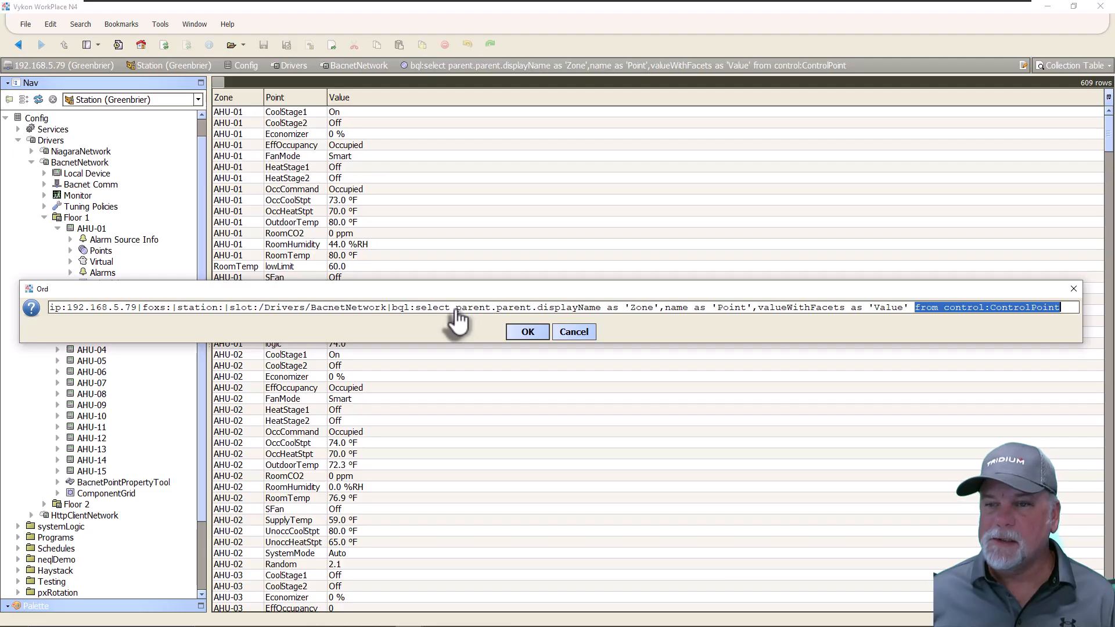
drag(458, 310, 604, 320)
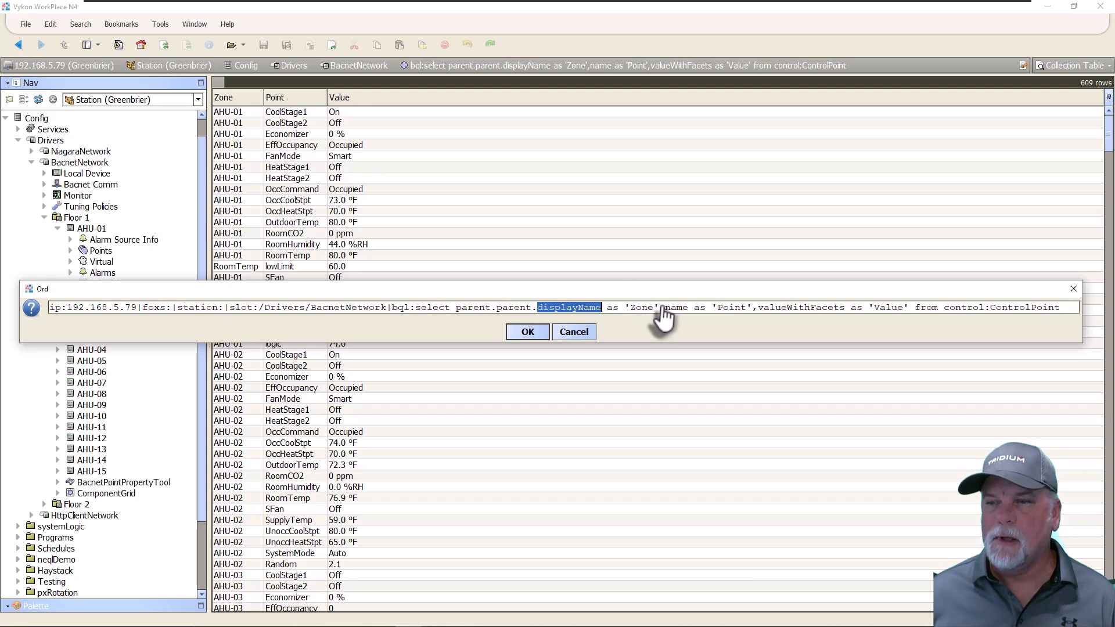
drag(666, 309, 688, 314)
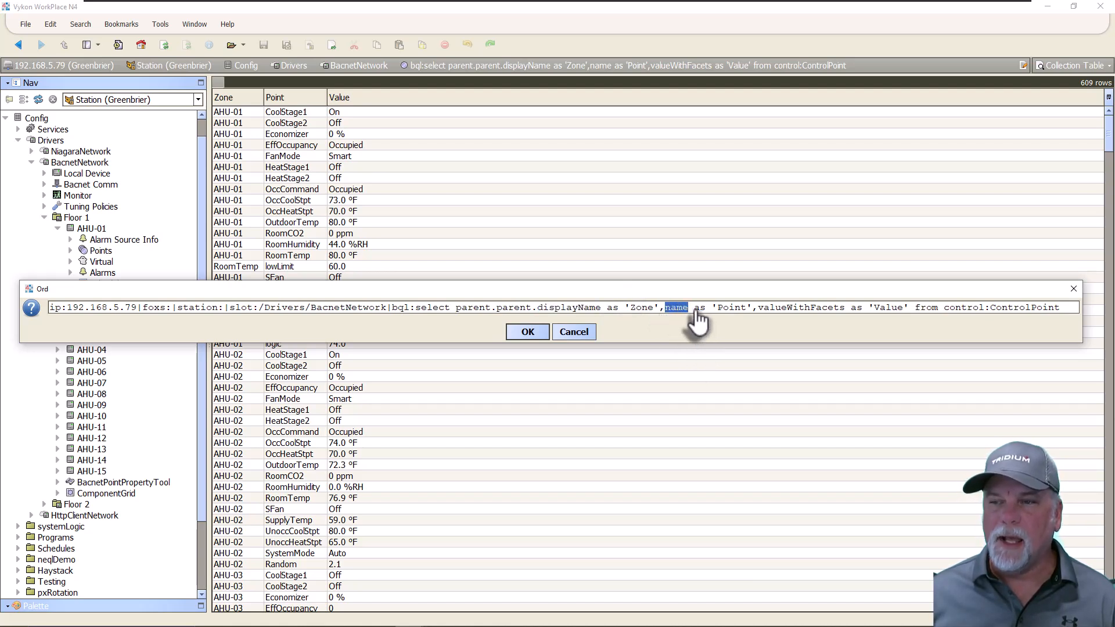
drag(695, 309, 754, 310)
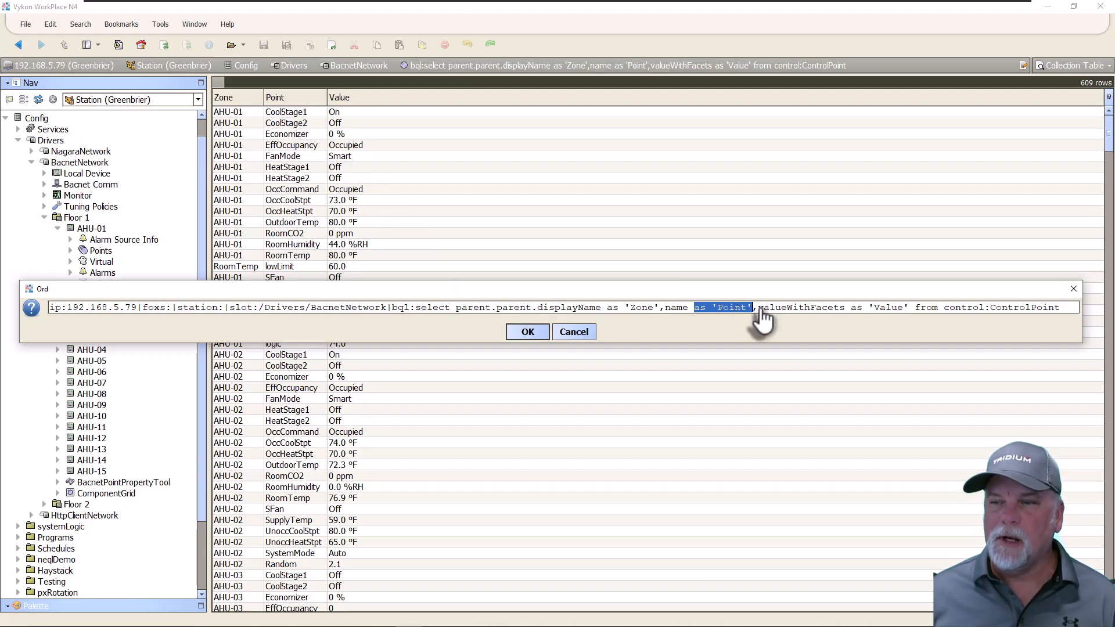
drag(758, 308, 844, 309)
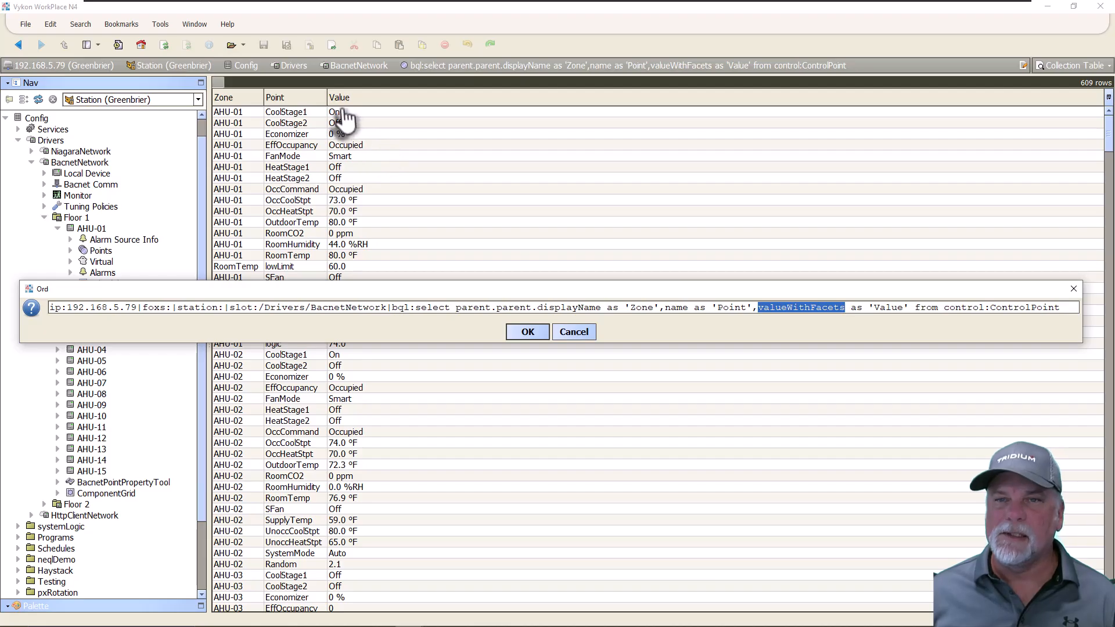
drag(852, 308, 920, 308)
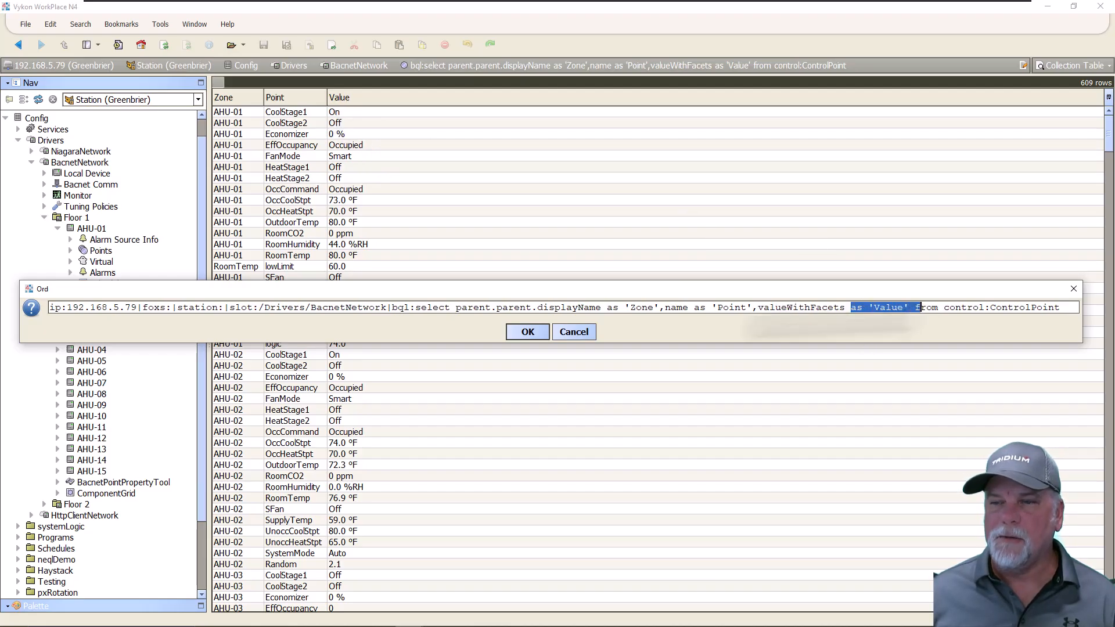
click(574, 332)
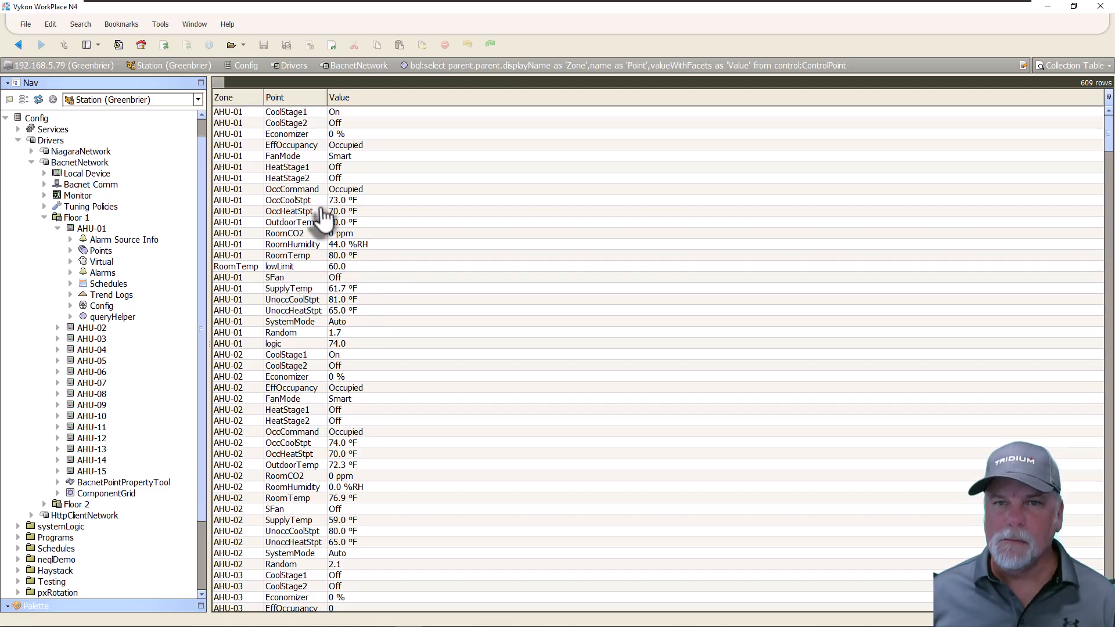
Step: Open the bookmarked projection example "arbitrary expression" from the BQL Examples
click(121, 23)
mouse_move(139, 116)
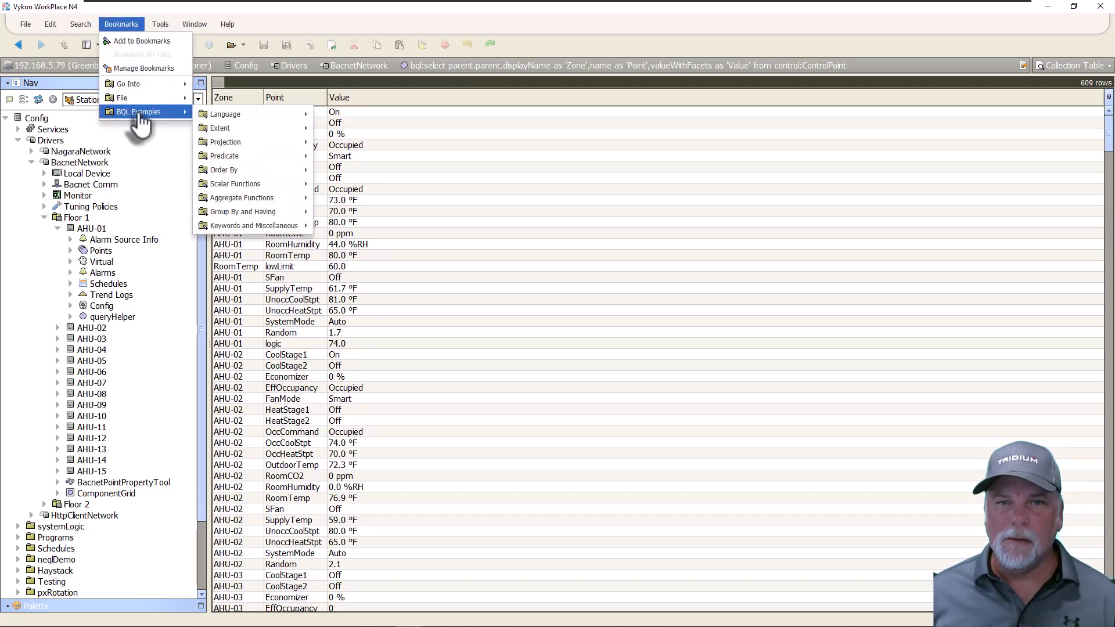
mouse_move(250, 143)
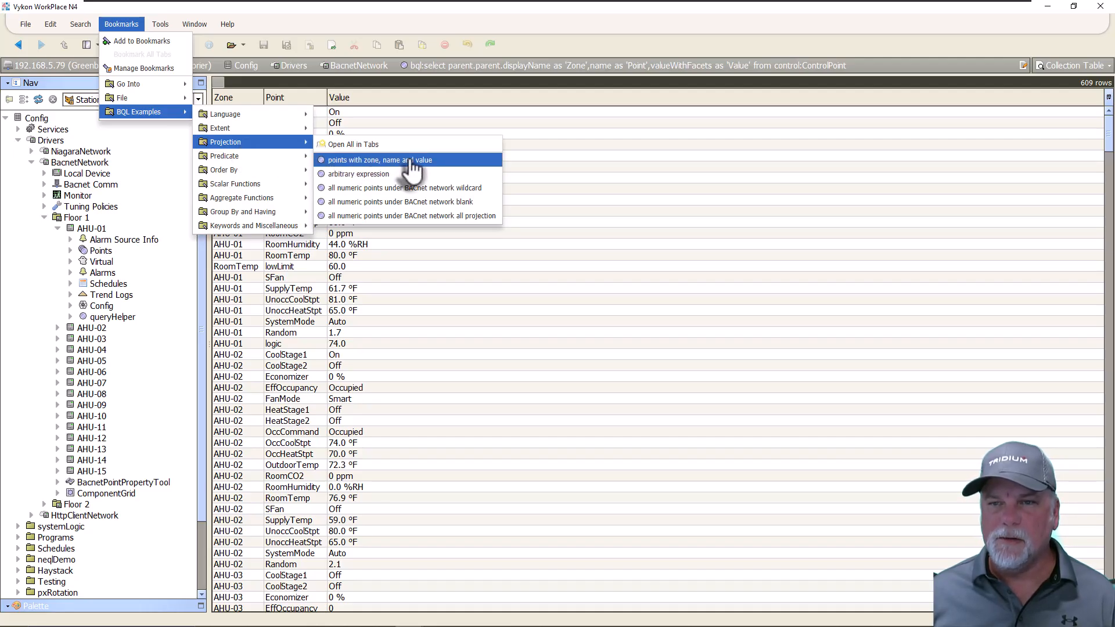
click(366, 174)
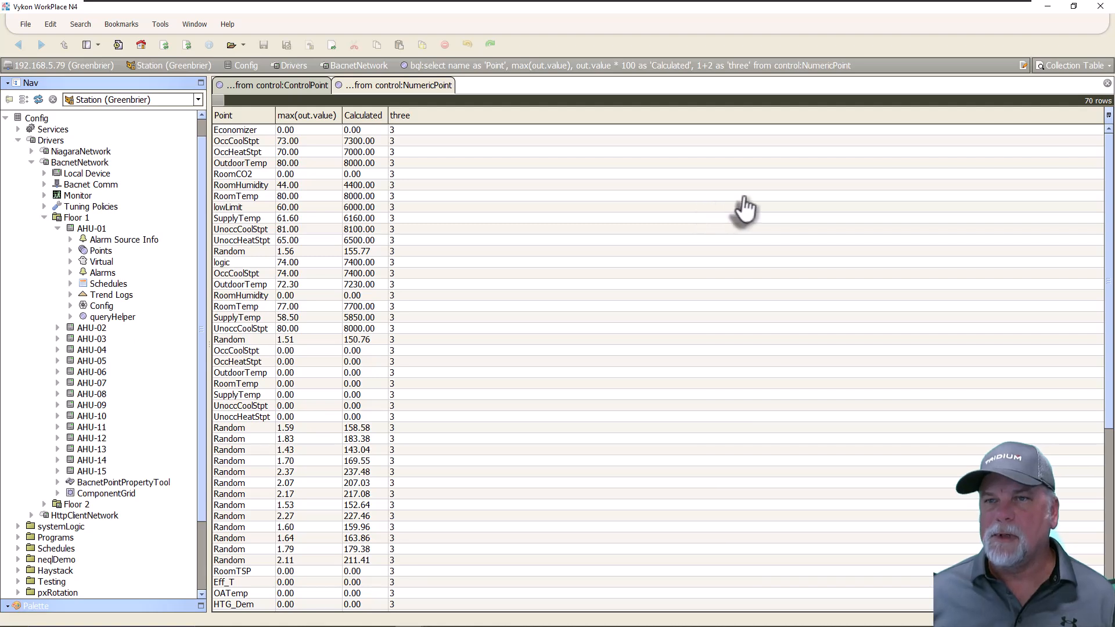
click(657, 284)
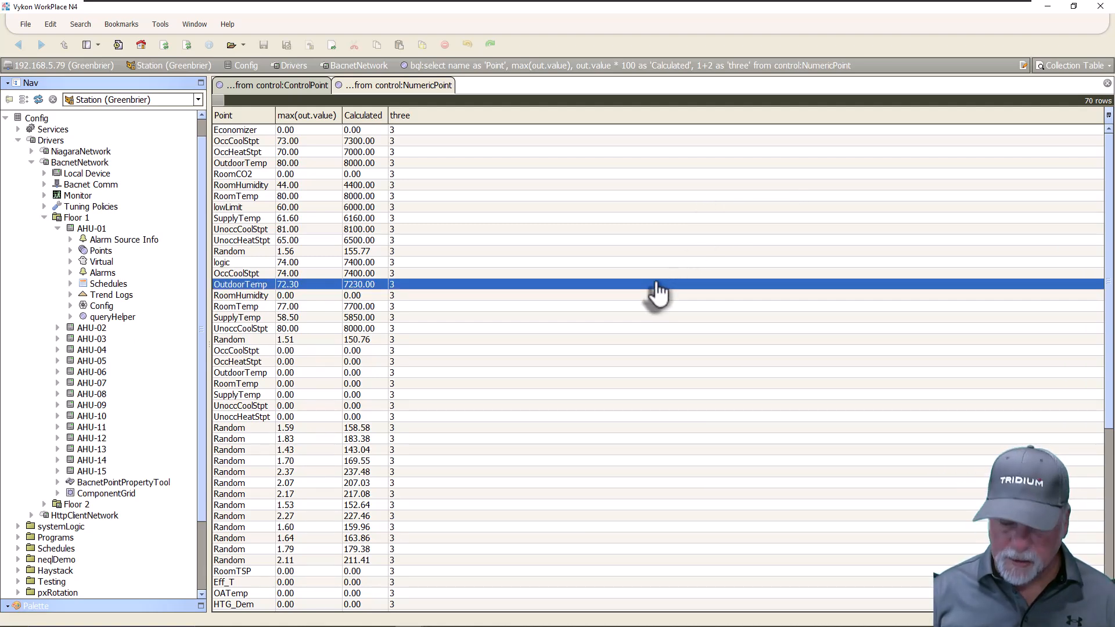
Step: Examine the expressions in the example's full ORD: max(out.value), out.value * 100 as 'Calculated', and 1+2 as 'three'
key(ctrl+l)
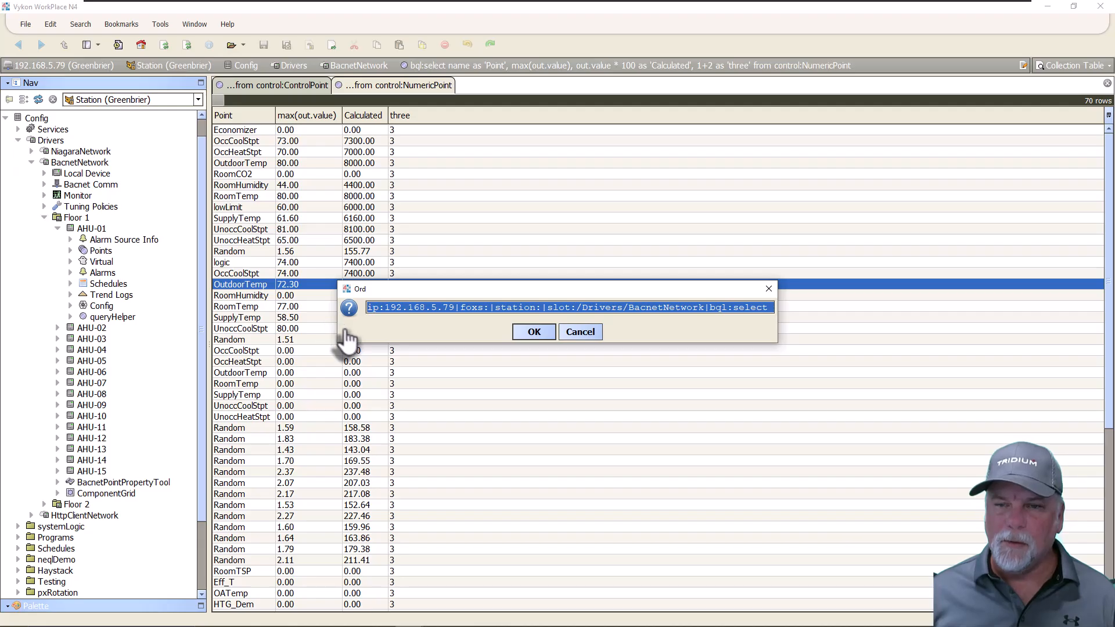
drag(339, 325, 21, 302)
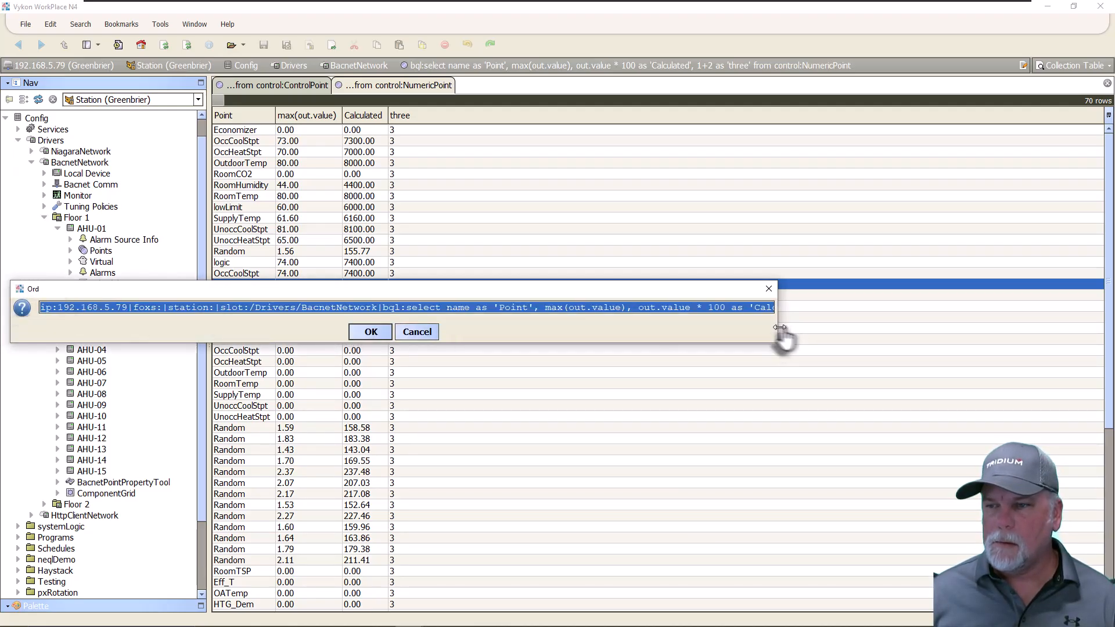
drag(780, 328, 1096, 331)
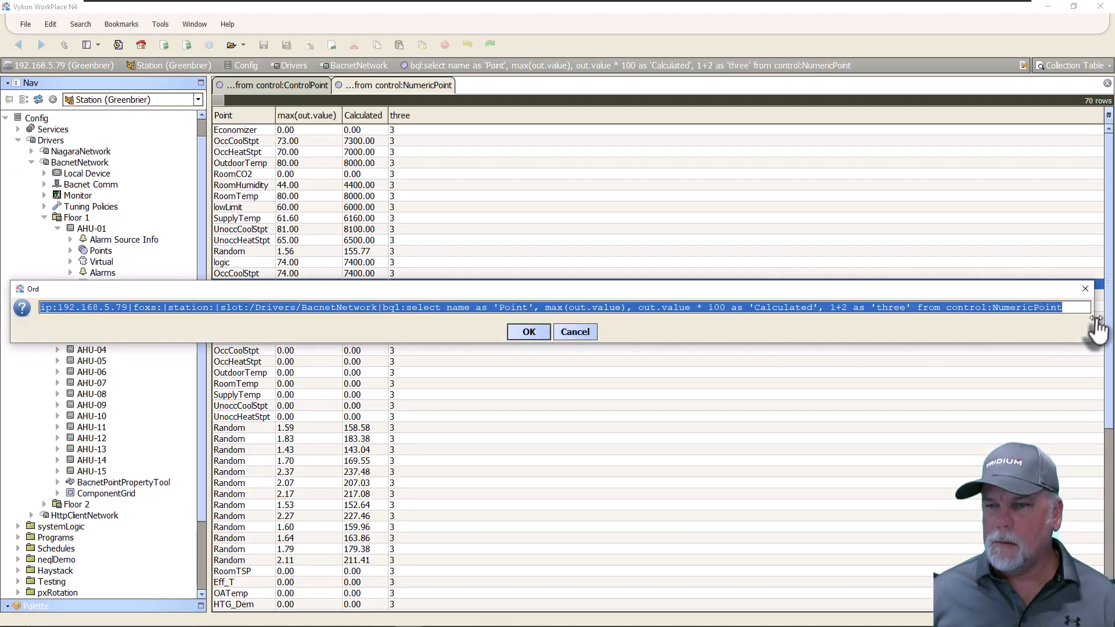
click(619, 312)
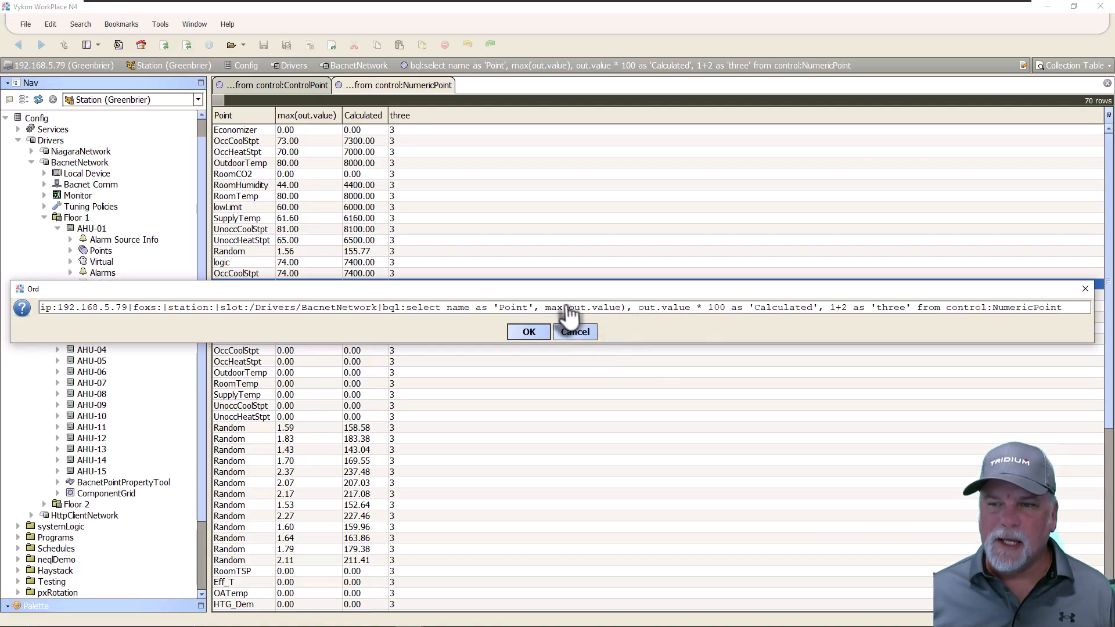
drag(545, 309, 621, 311)
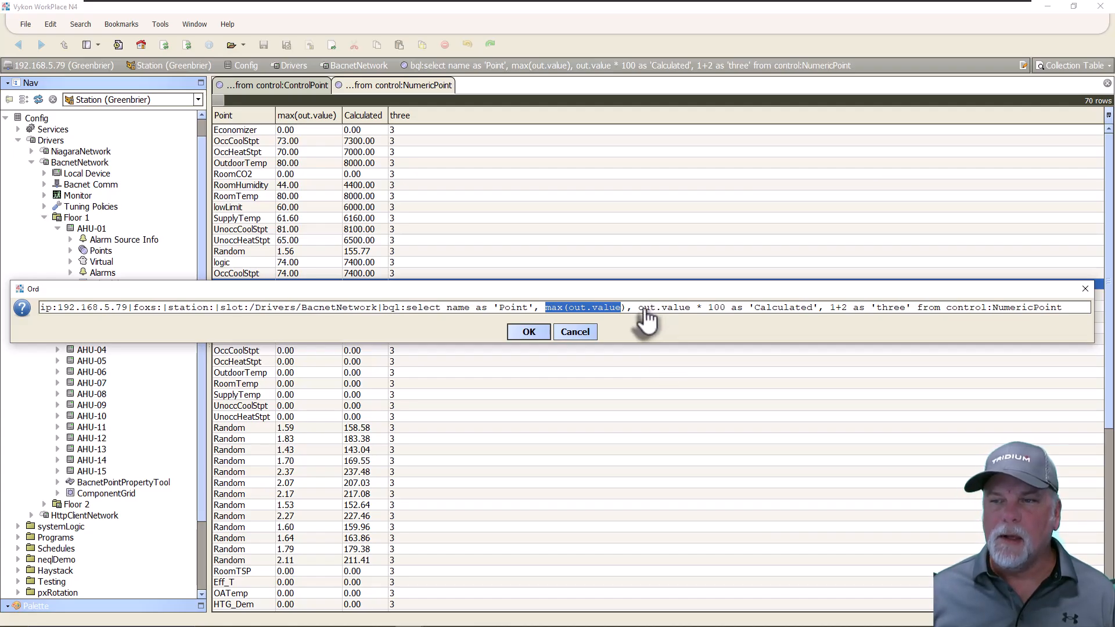
drag(641, 311, 686, 317)
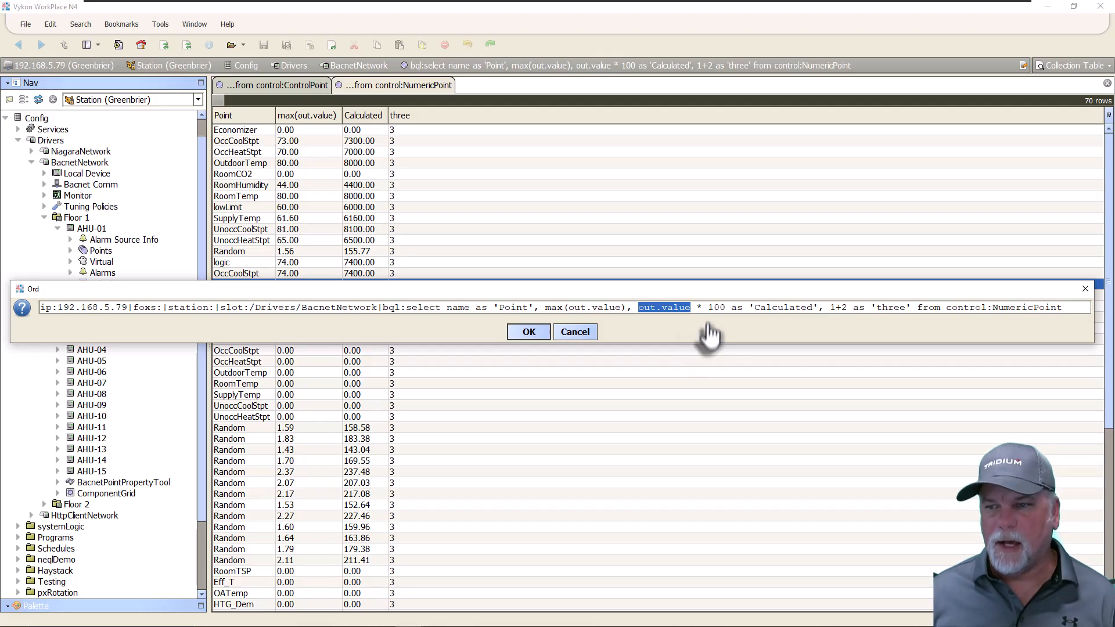
drag(697, 311, 813, 310)
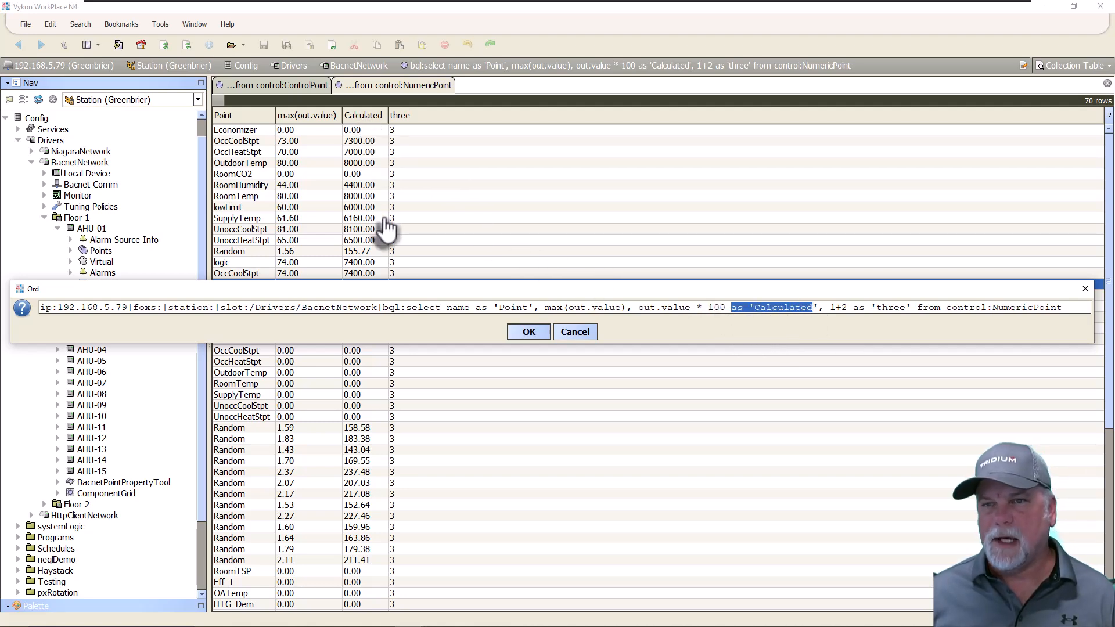
drag(831, 309, 853, 310)
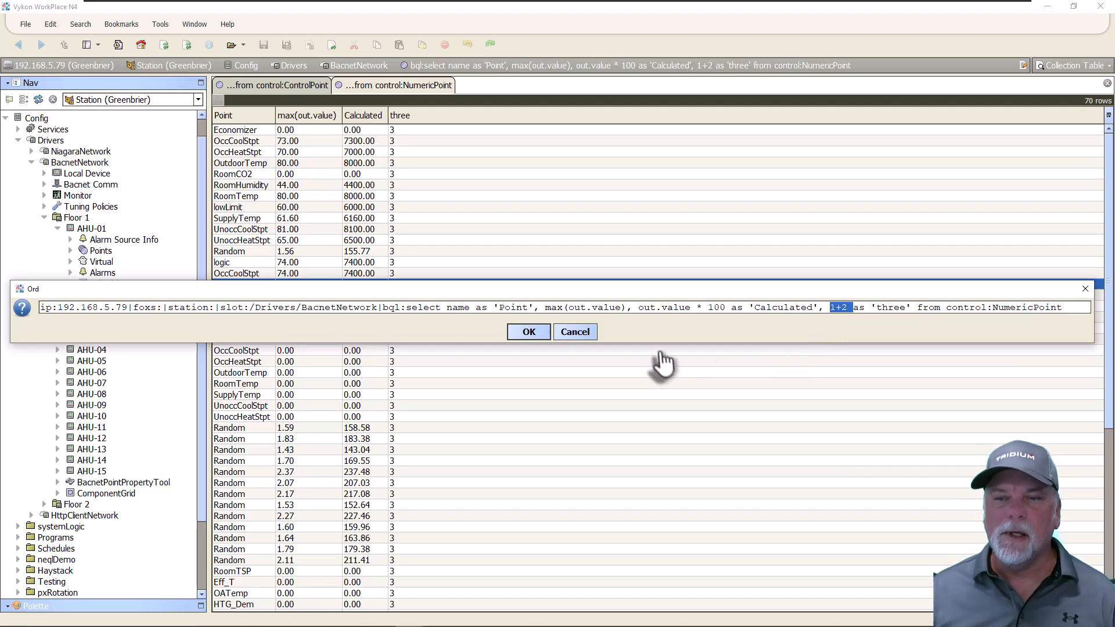
click(575, 330)
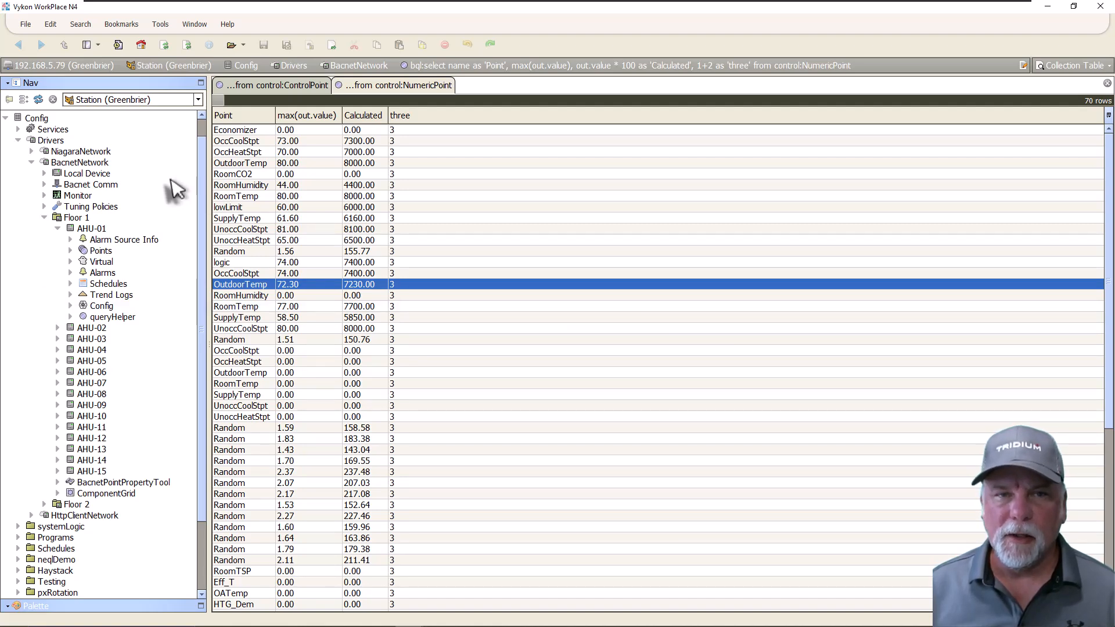
Step: Start a new BQL query and choose the AHU_01_RoomTemp history under Greenbrier as its base
click(25, 24)
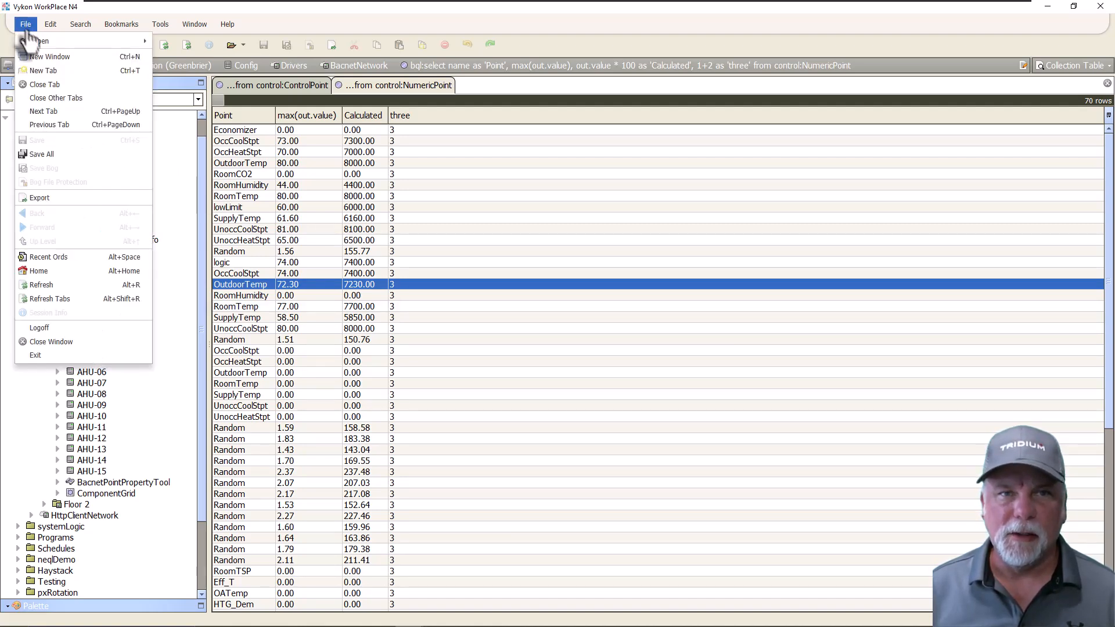
mouse_move(36, 42)
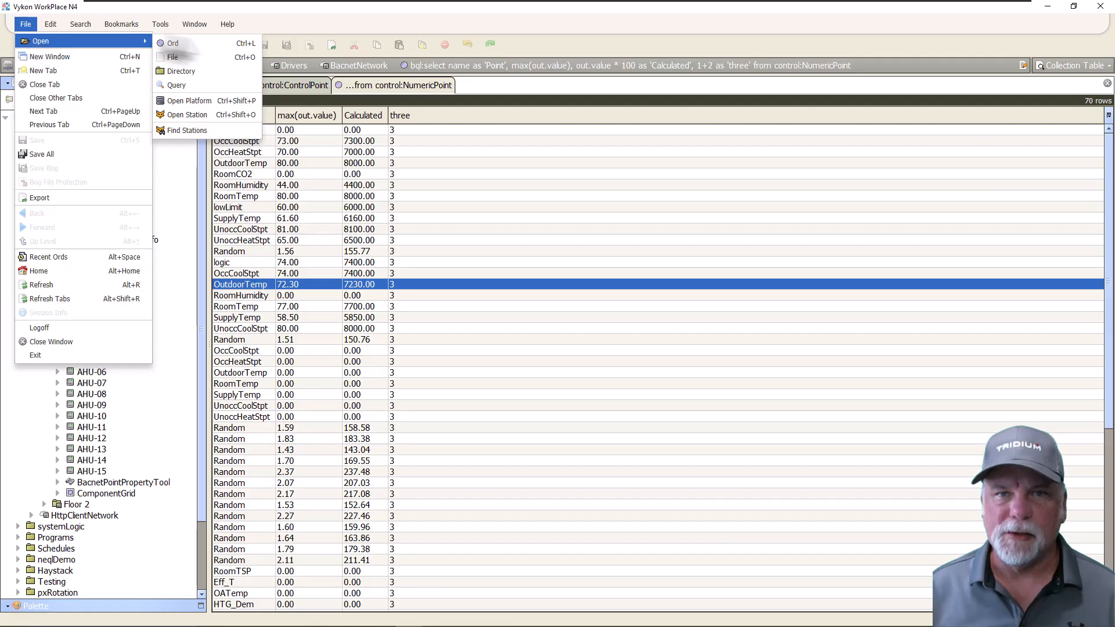
click(189, 88)
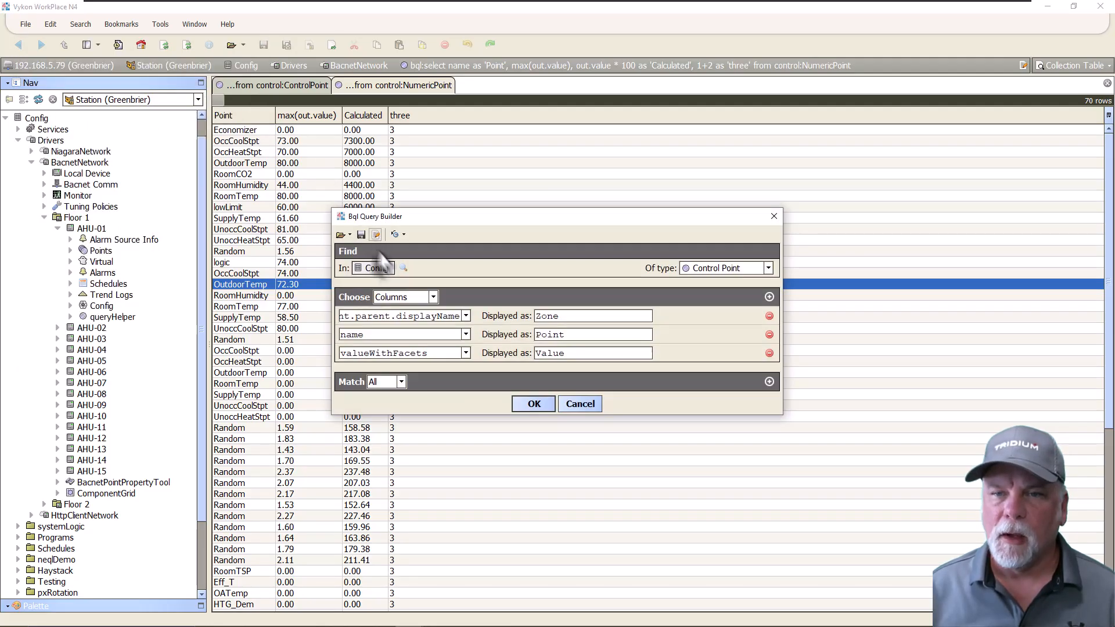
click(403, 268)
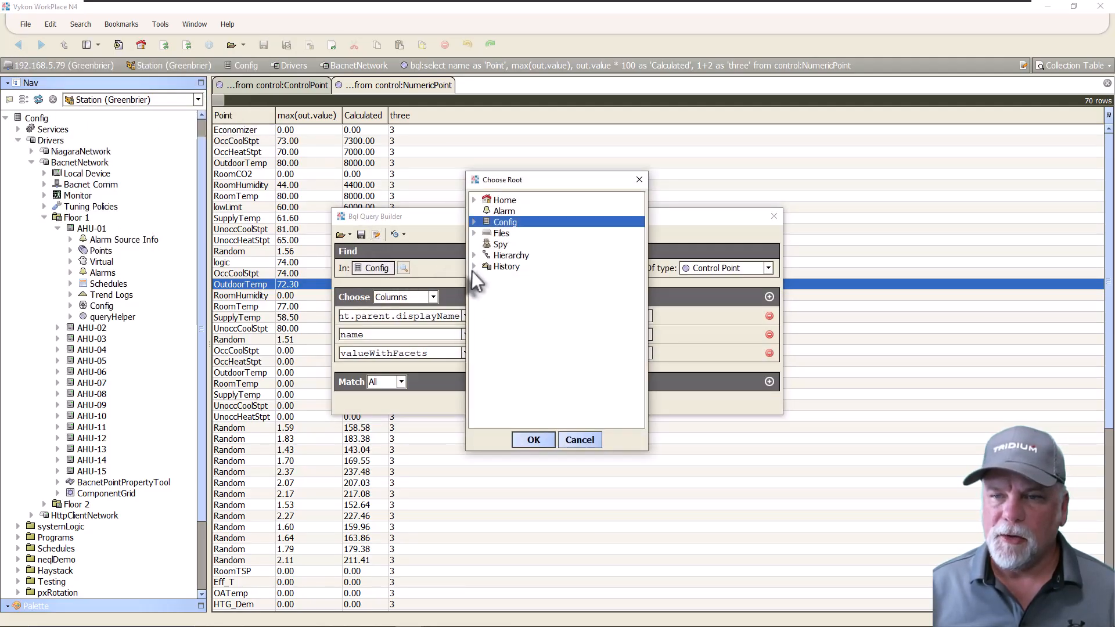
click(474, 267)
click(488, 277)
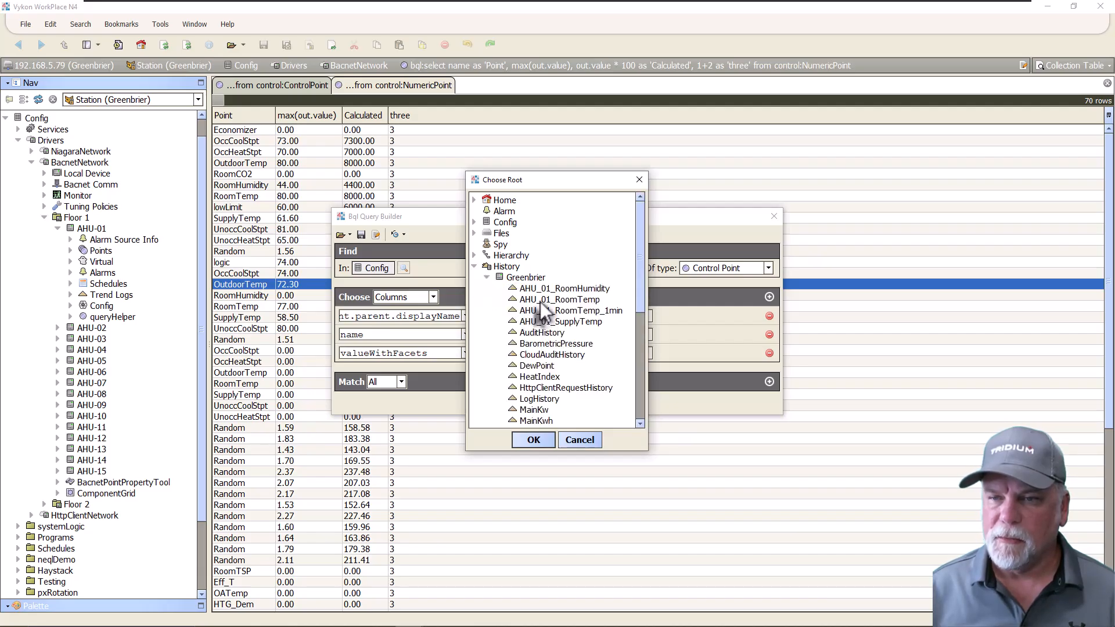
click(543, 301)
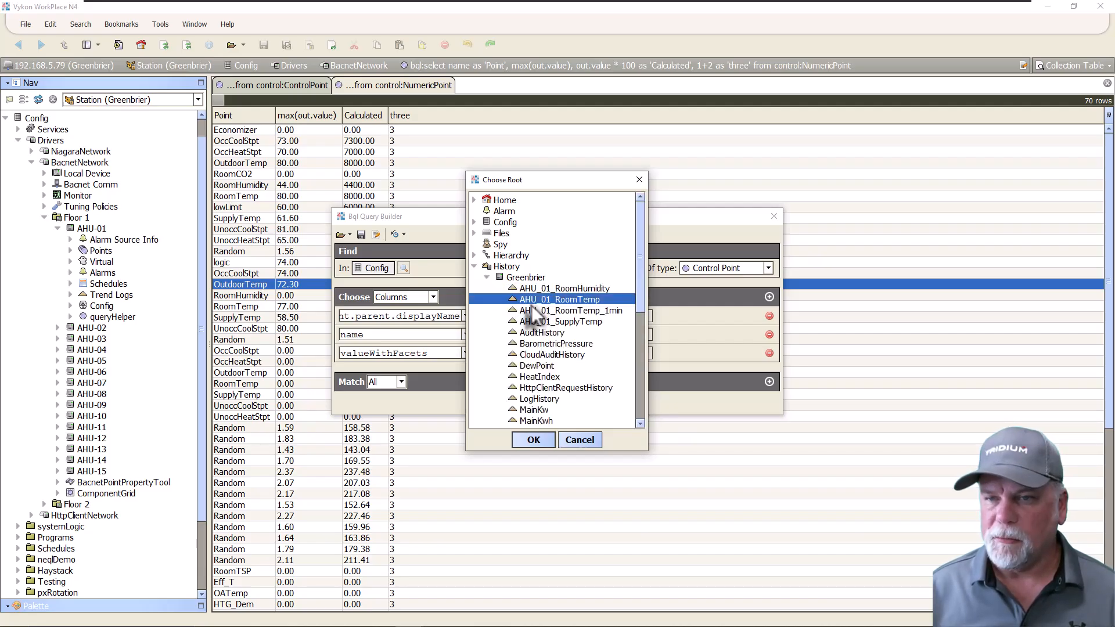
click(546, 439)
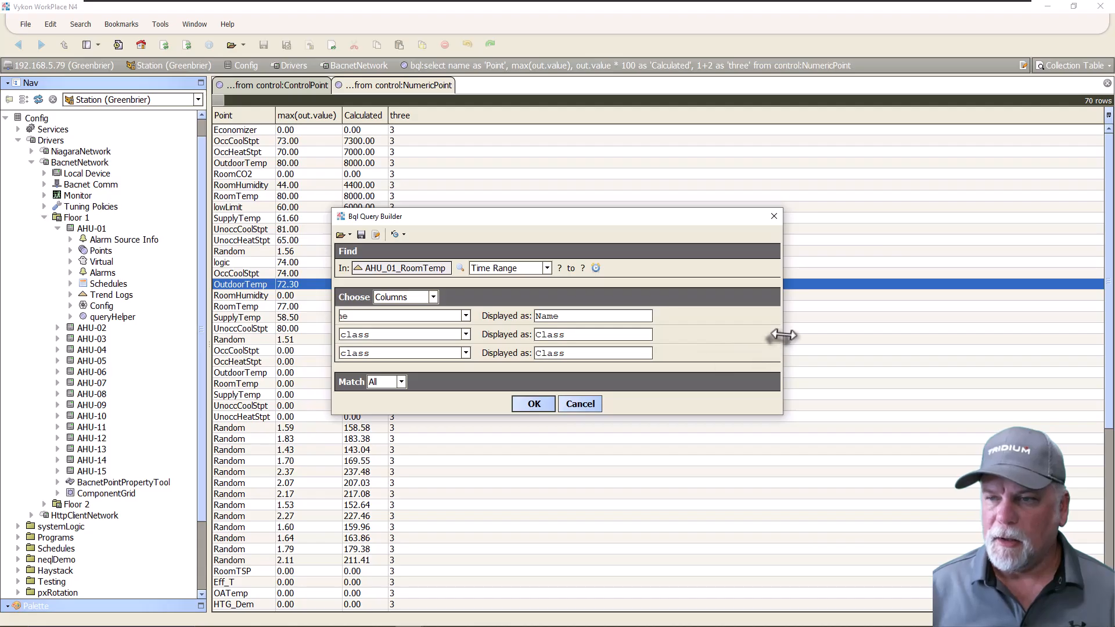
Step: Widen the query builder and remove all three projected columns from the AHU_01_RoomTemp history query
drag(782, 333, 993, 310)
click(981, 316)
click(980, 316)
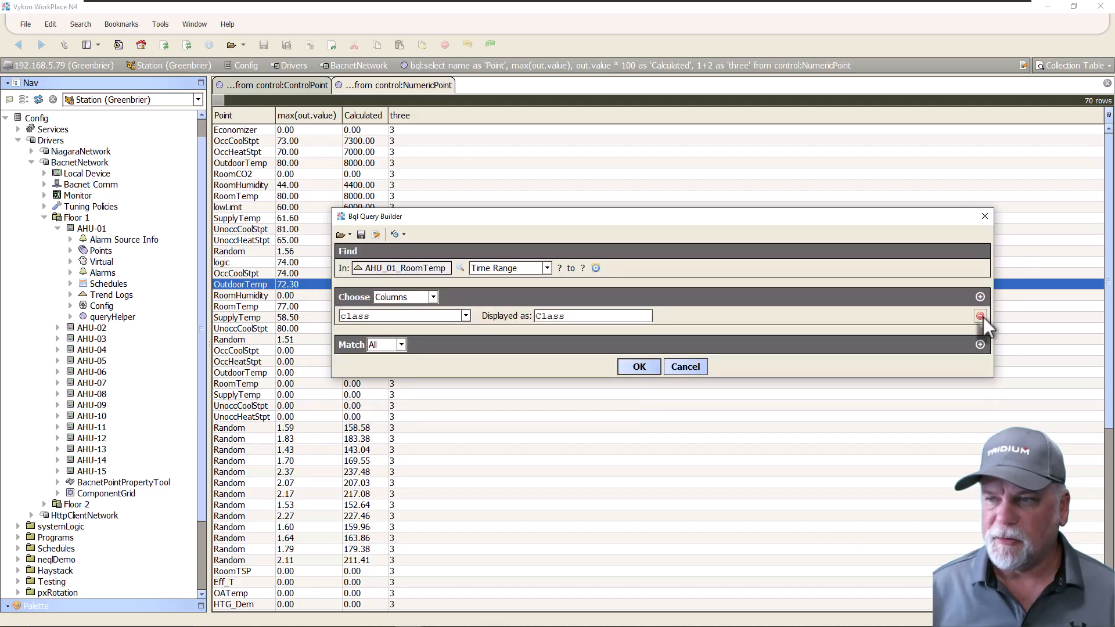
click(981, 316)
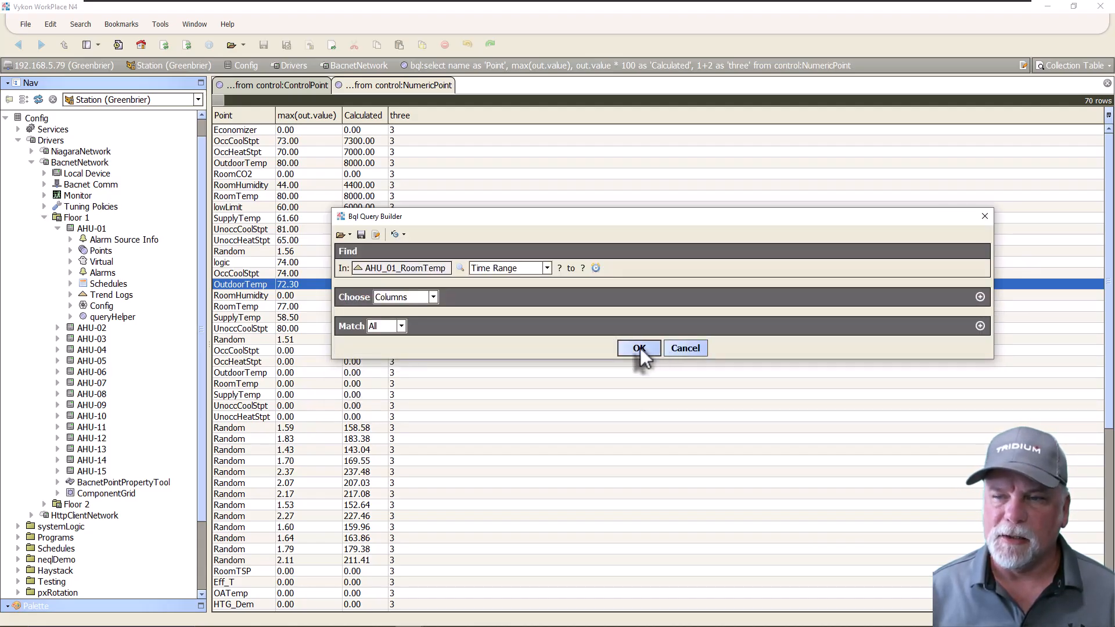
Step: Preview the generated query text up to its select * projection without saving it, and run the history query
click(361, 235)
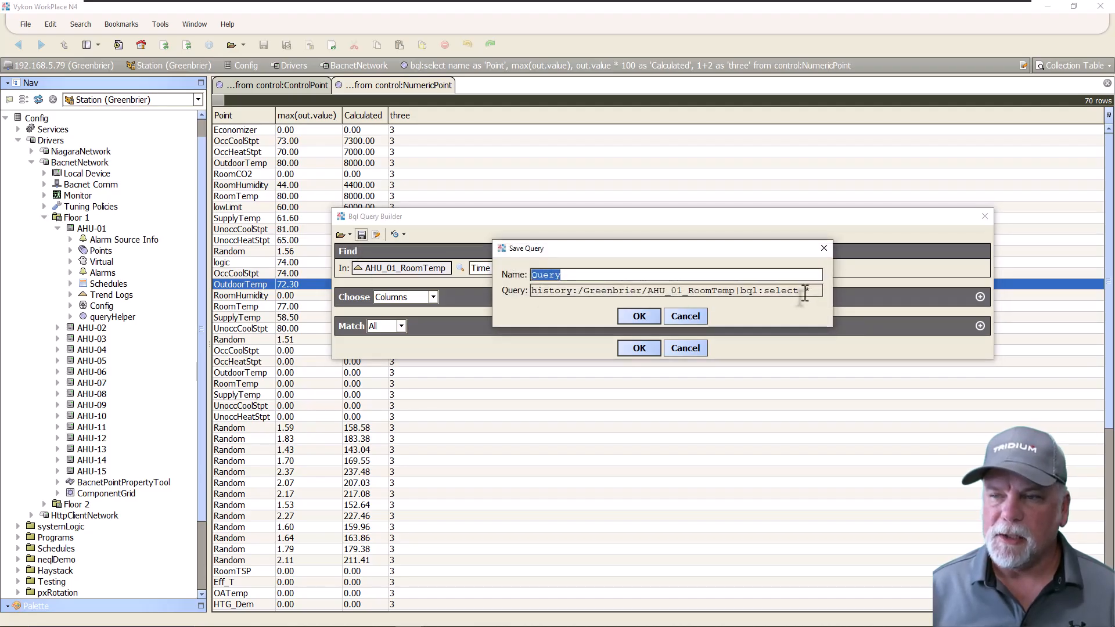
drag(804, 291, 819, 292)
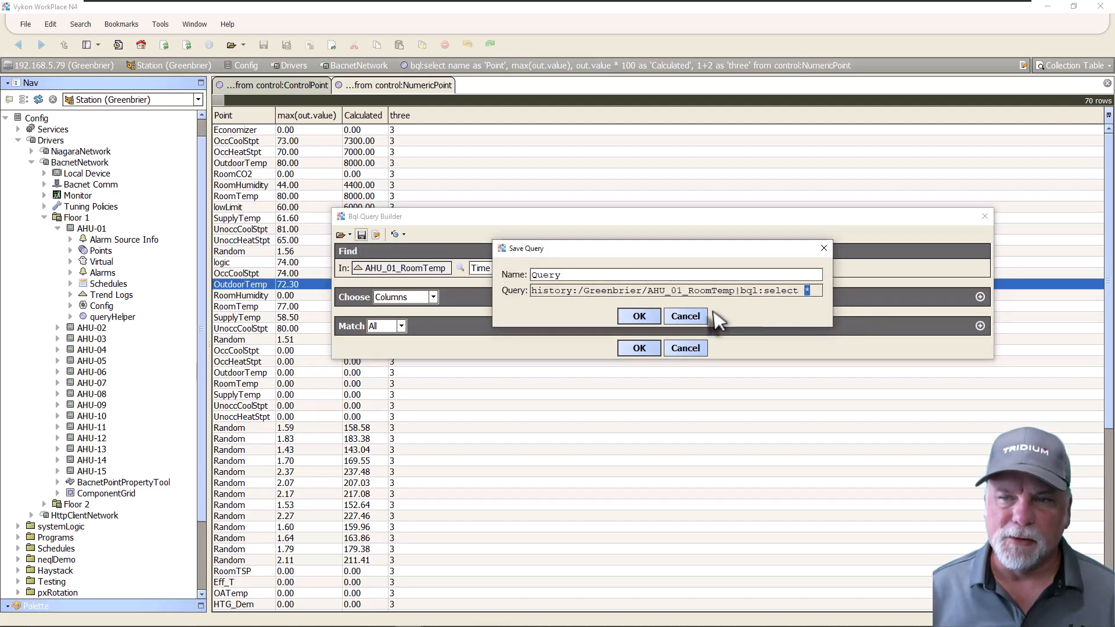
click(684, 318)
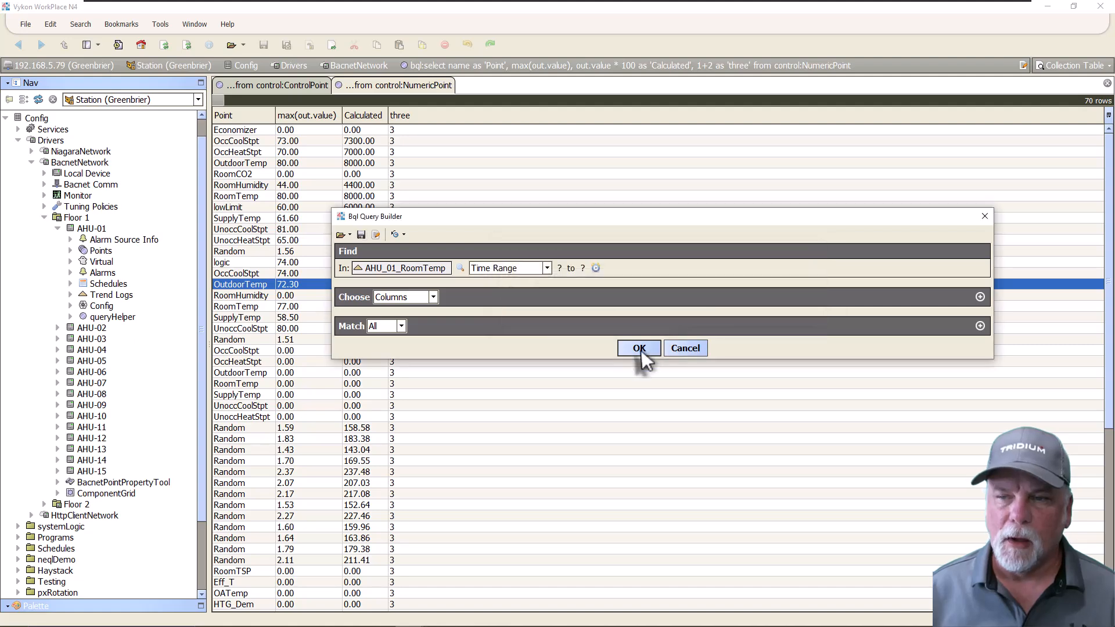
click(640, 349)
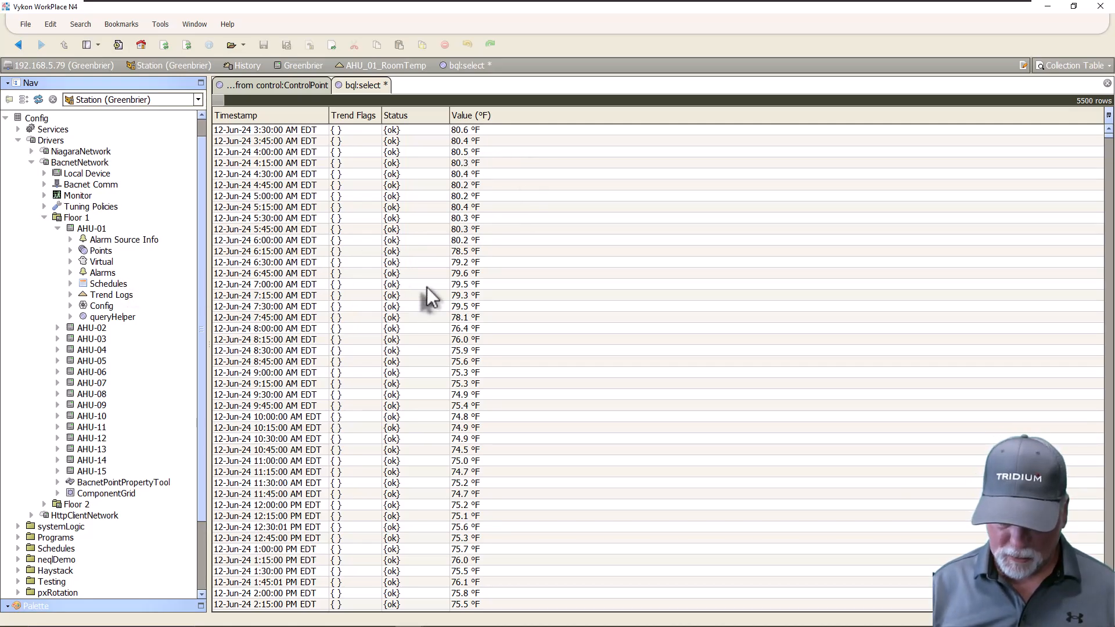
Step: Change the ORD to history:|bql:select * from sys.histories, run it, and view the record type and schema columns
key(ctrl+l)
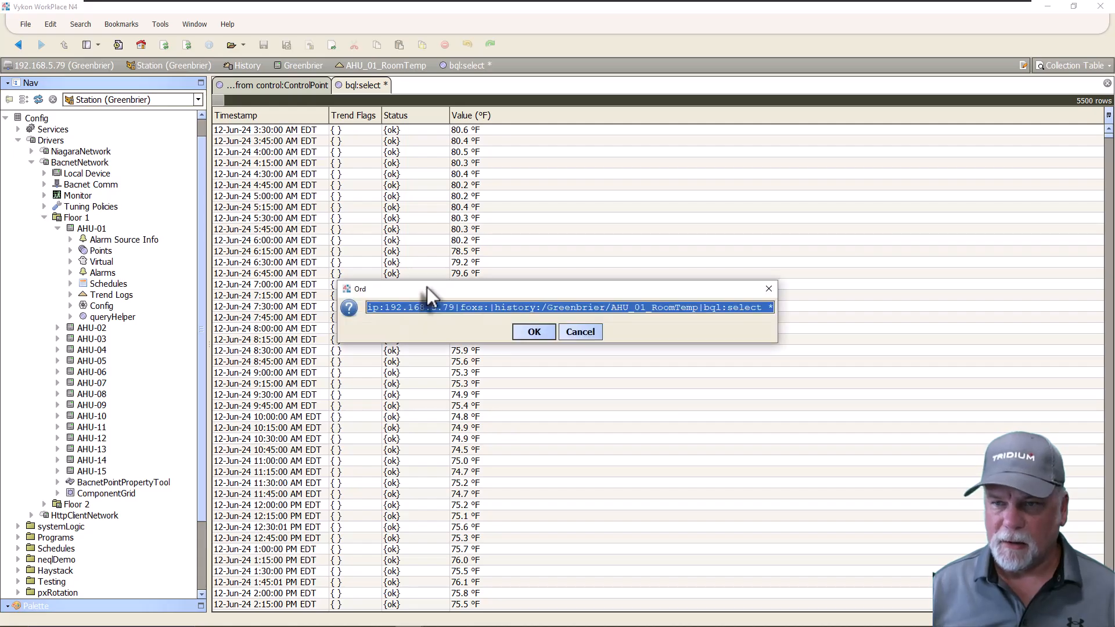
key(End)
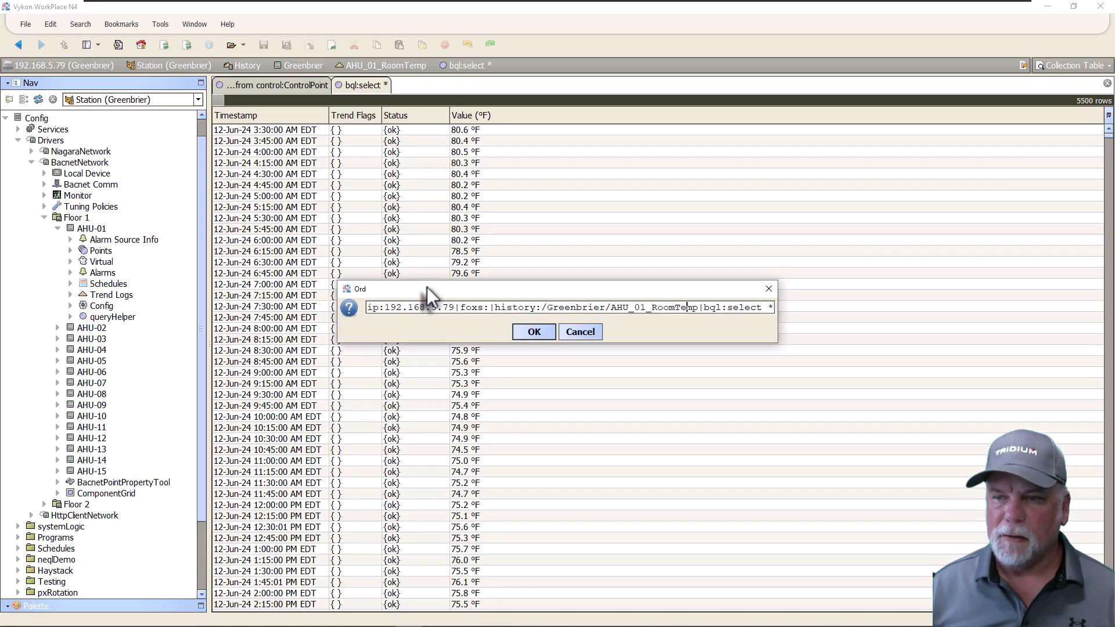
key(shift+Left)
key(shift+Left)
key(shift+Left)
key(shift+Left)
key(shift+Left)
key(shift+Left)
key(shift+Left)
key(shift+Left)
key(shift+Left)
key(shift+Left)
key(shift+Left)
key(shift+Left)
key(shift+Left)
key(shift+Left)
key(shift+Left)
key(shift+Left)
key(shift+Left)
key(shift+Left)
key(shift+Left)
key(shift+Left)
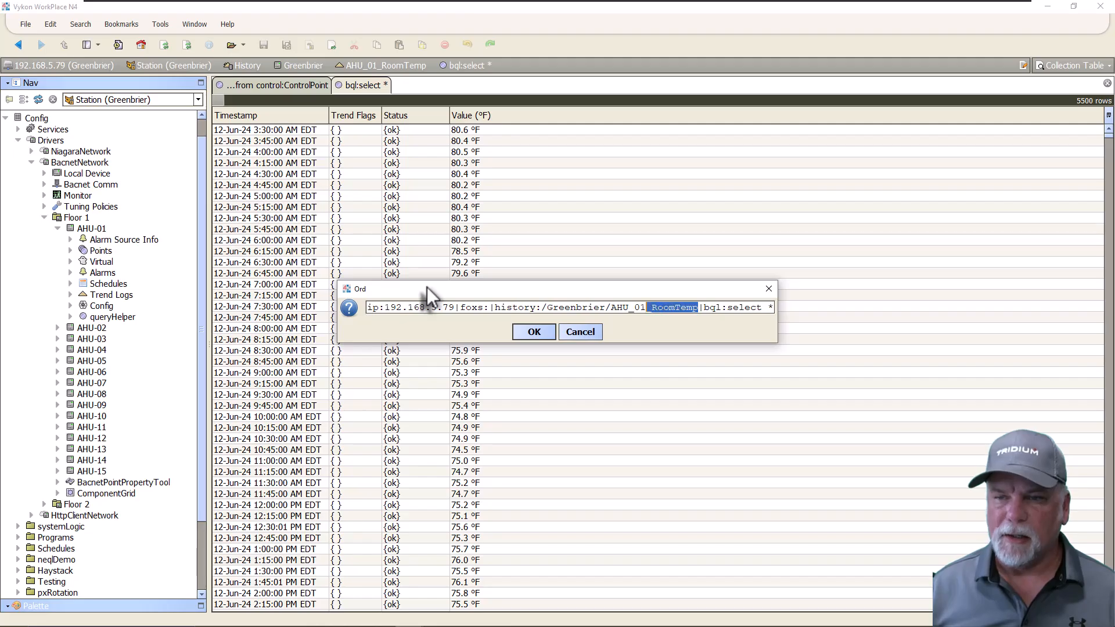
key(BackSpace)
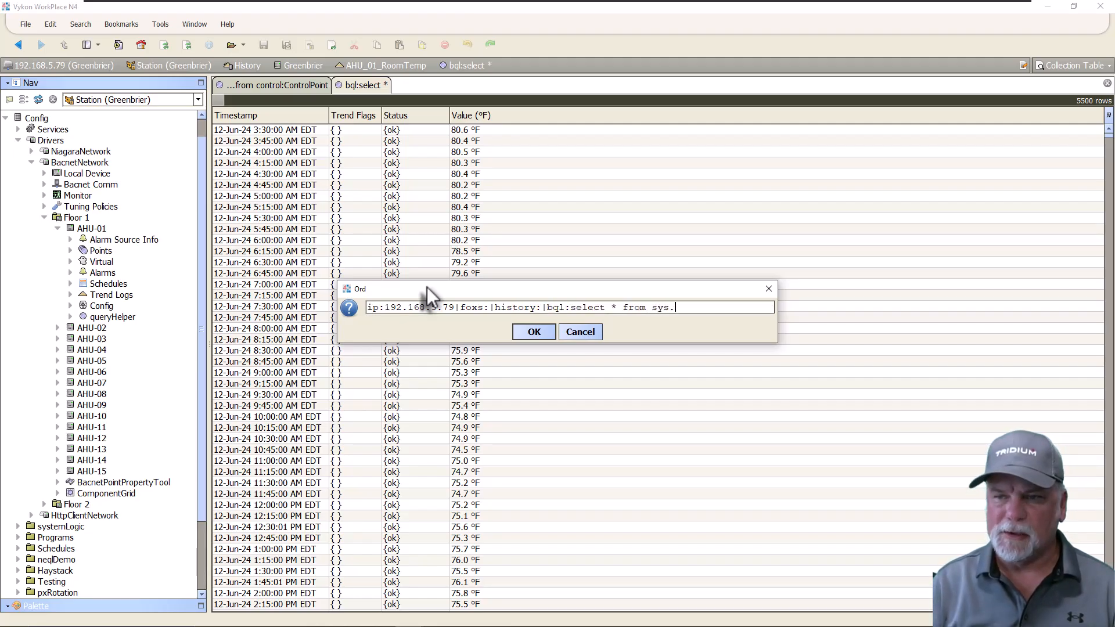
text(from sys.histories)
key(Return)
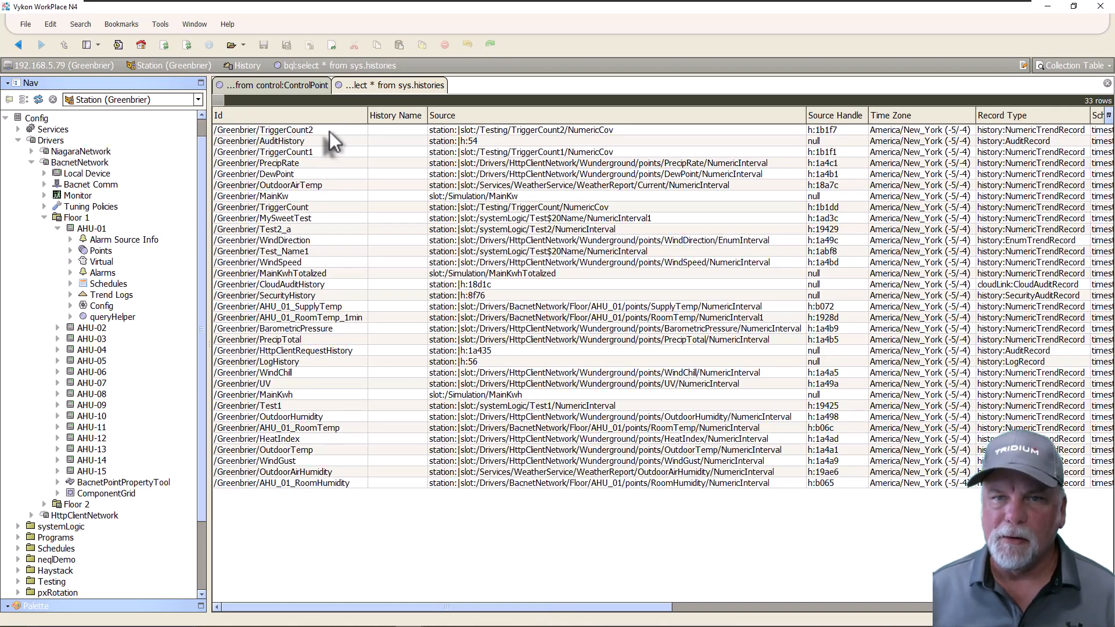
click(341, 306)
drag(521, 614, 870, 571)
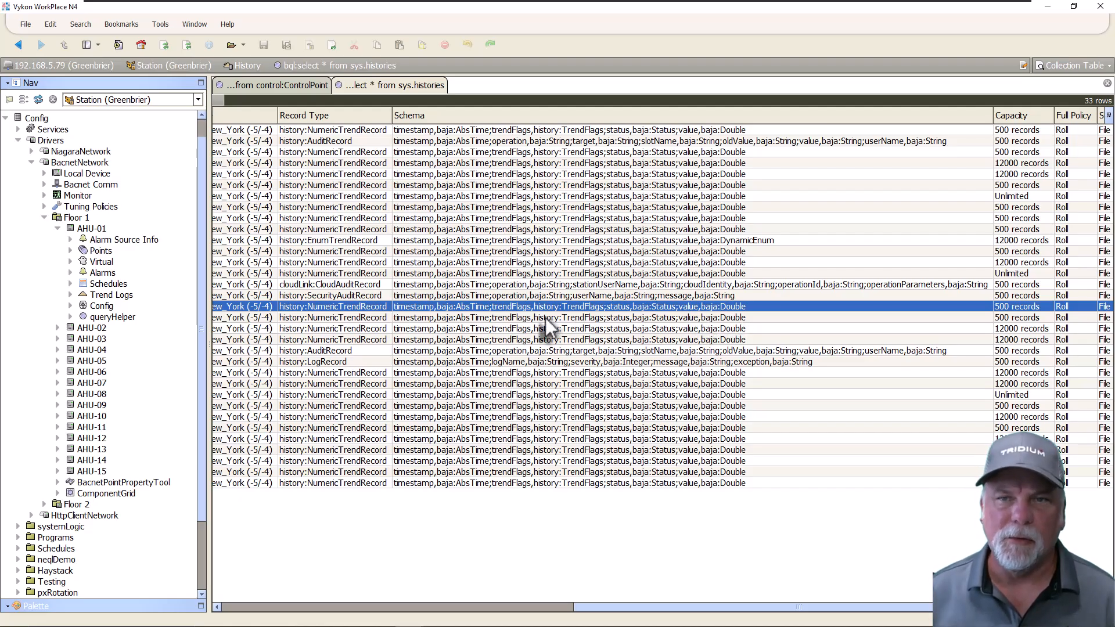
Step: Expand the Greenbrier histories in the navigation tree and open the History Summary View of AHU_01_RoomTemp
click(43, 216)
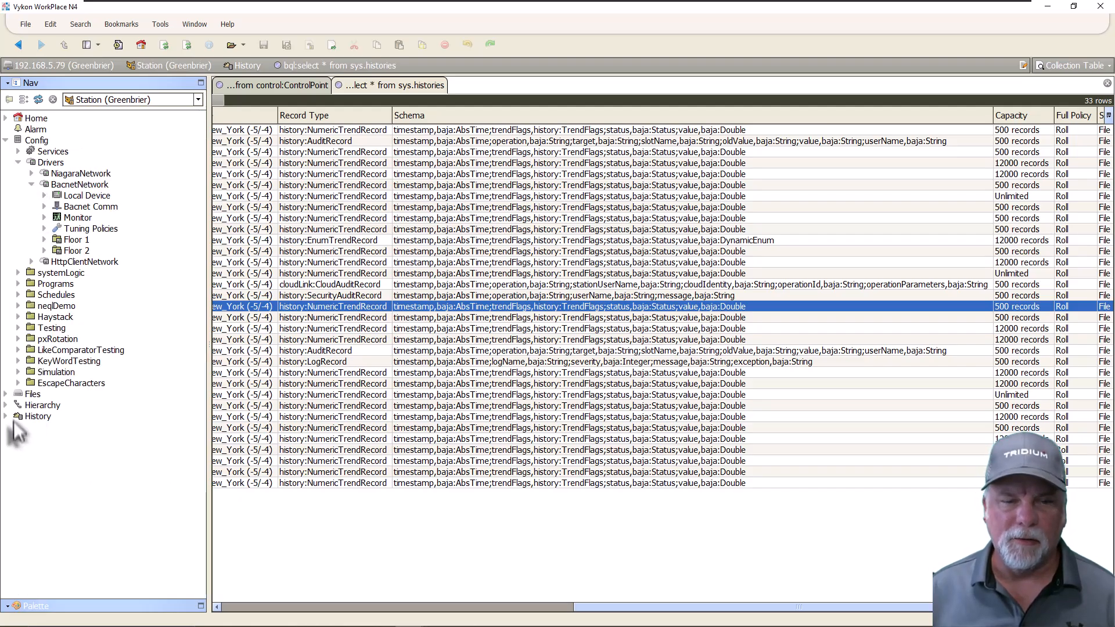
click(5, 416)
click(18, 427)
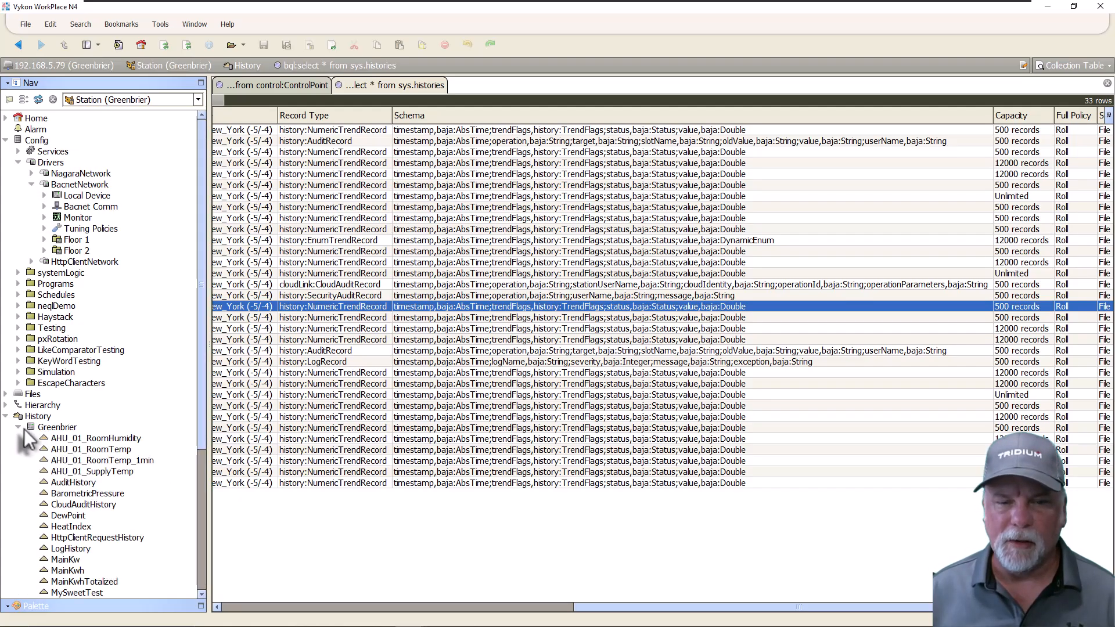
right_click(93, 450)
mouse_move(134, 458)
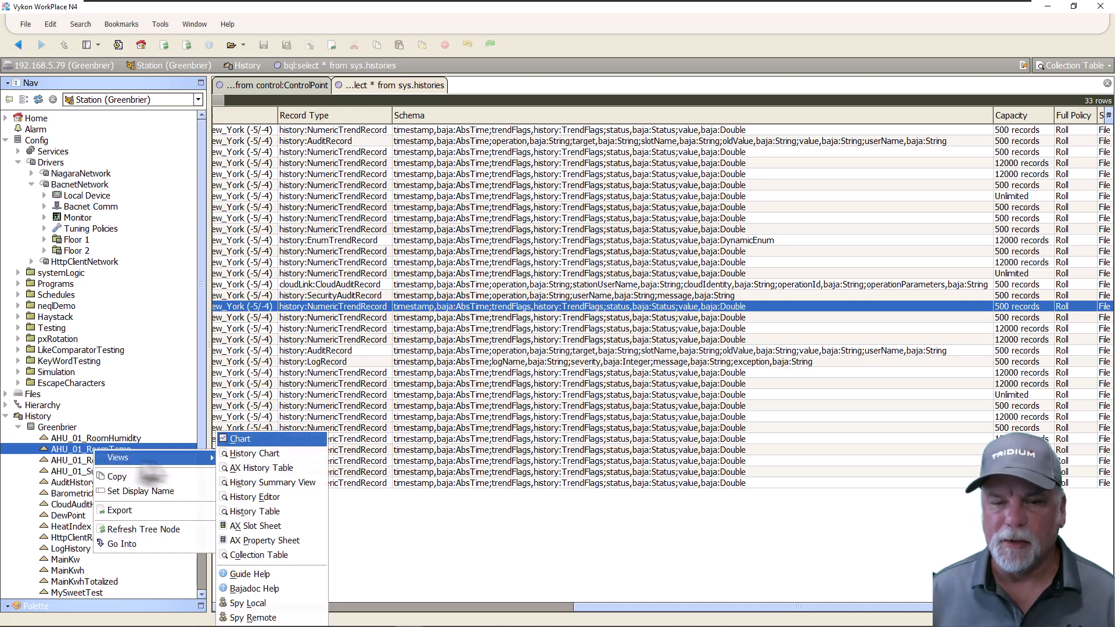
click(293, 483)
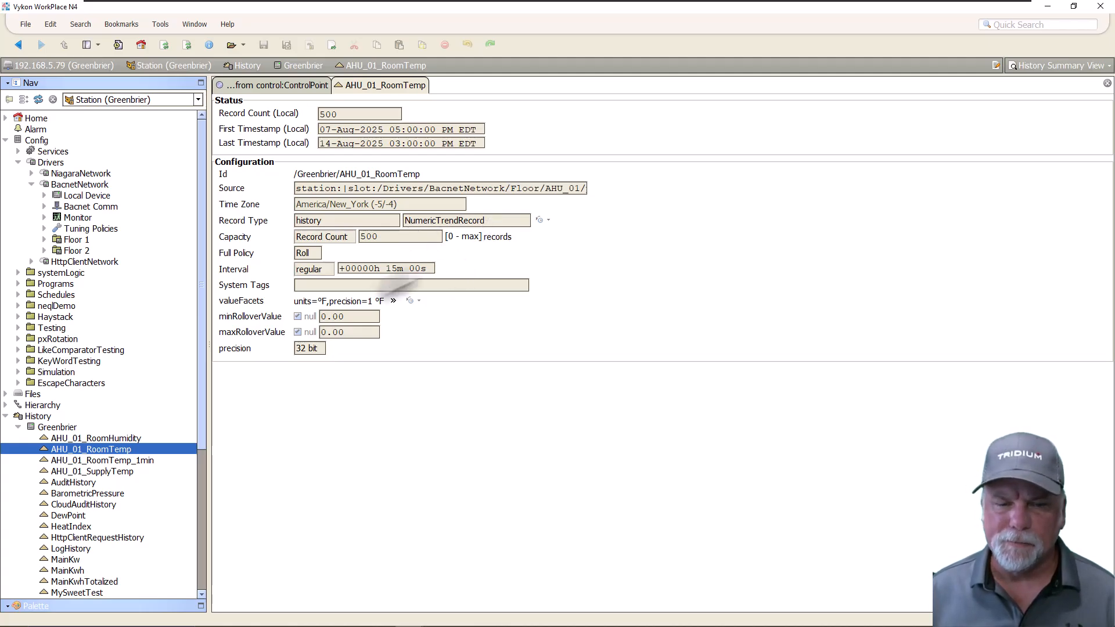
Step: Open the History Summary View of AuditHistory to check its record type
scroll(71, 531, down, 4)
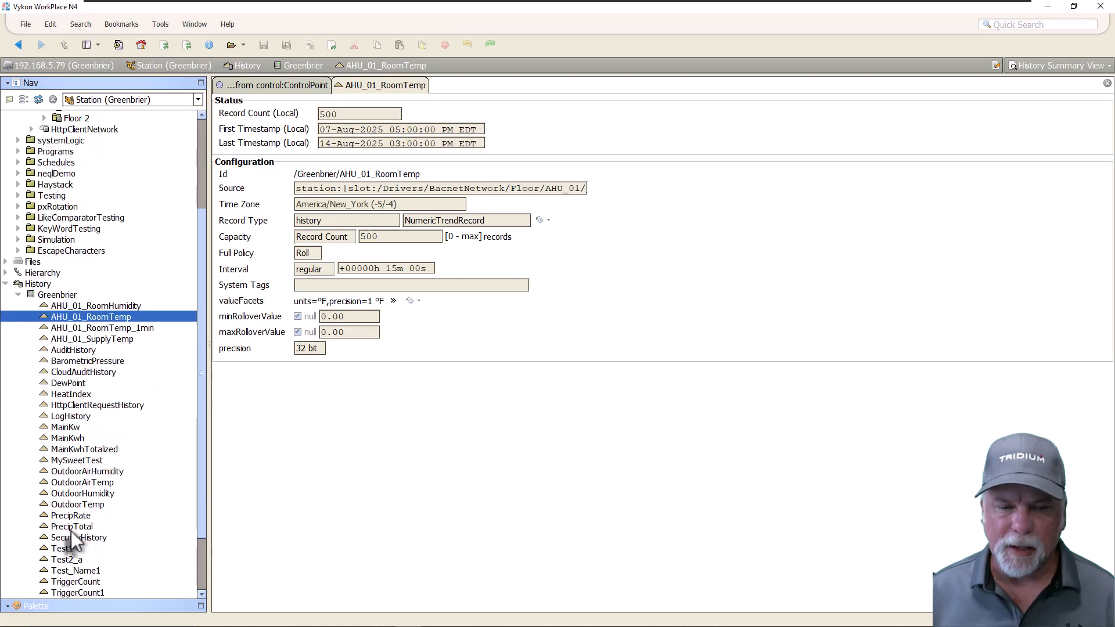
scroll(71, 531, down, 2)
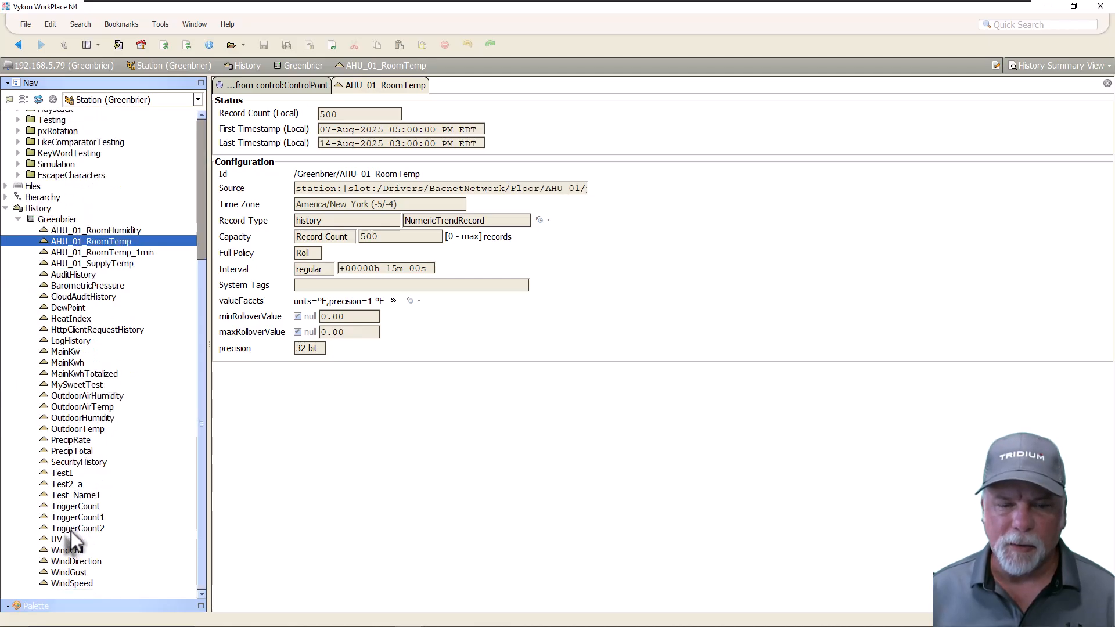
right_click(68, 275)
mouse_move(108, 278)
click(244, 296)
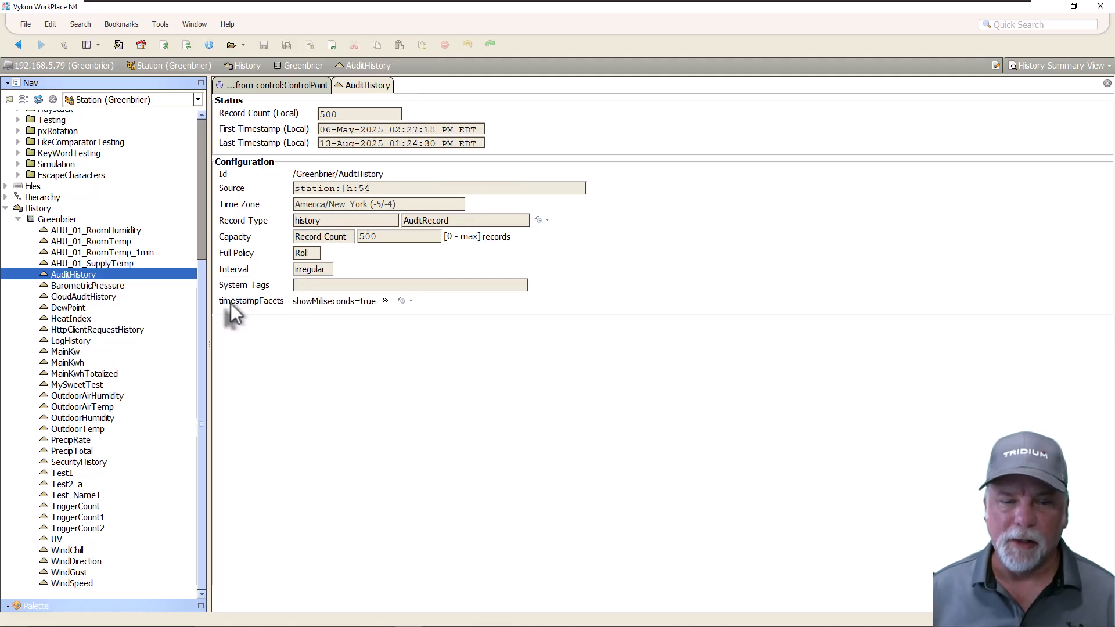
Step: Check the record types of SecurityHistory and LogHistory in their History Summary Views
right_click(81, 462)
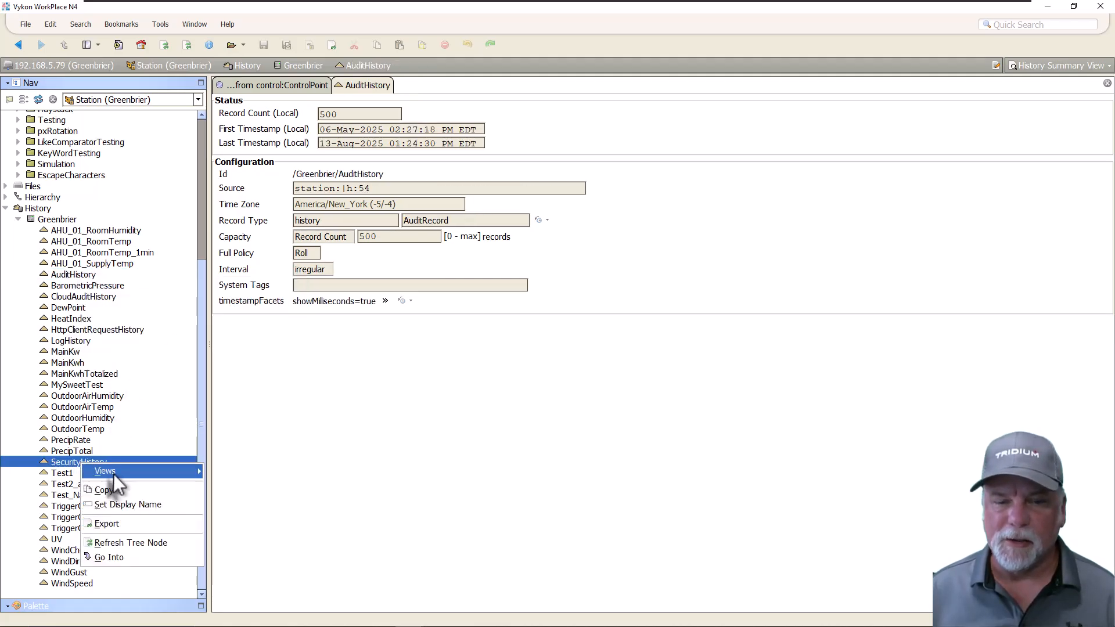
mouse_move(113, 471)
click(248, 491)
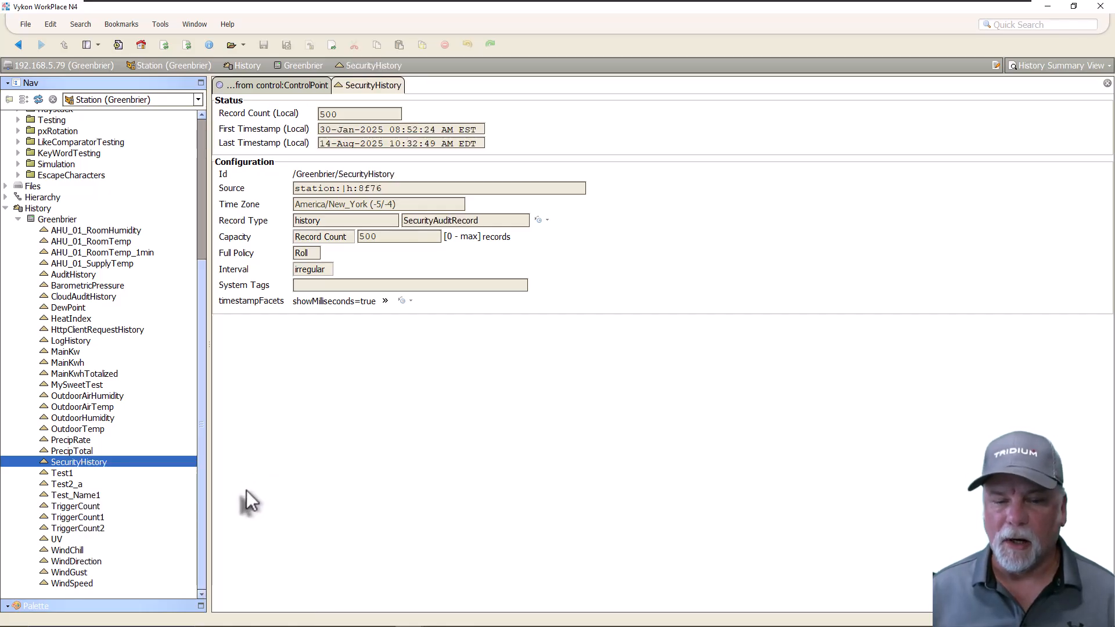
right_click(70, 341)
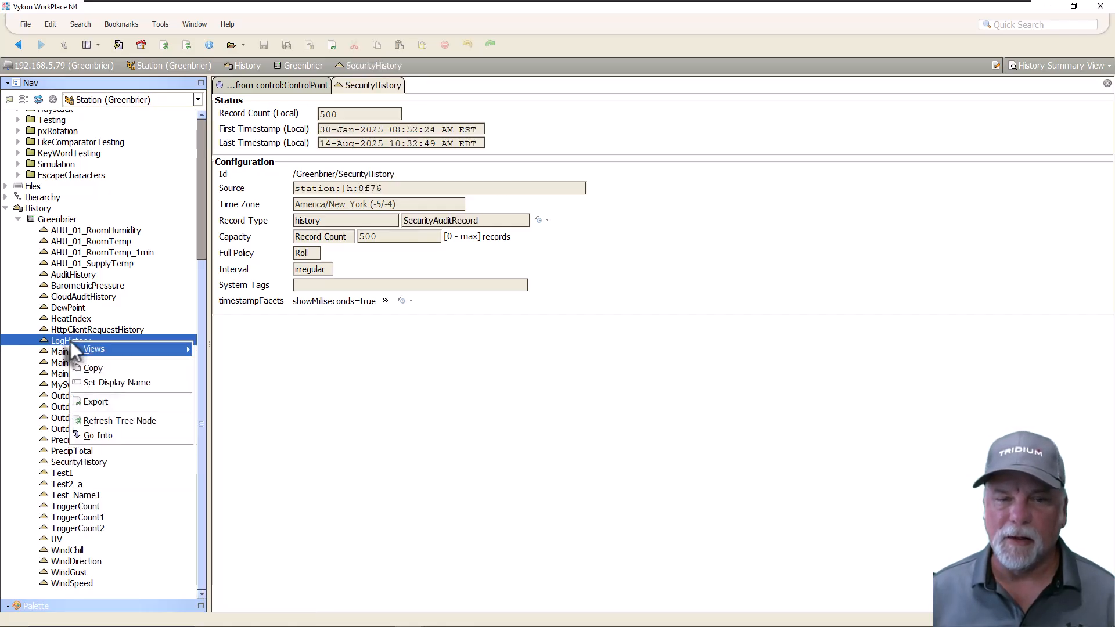
mouse_move(116, 351)
click(242, 365)
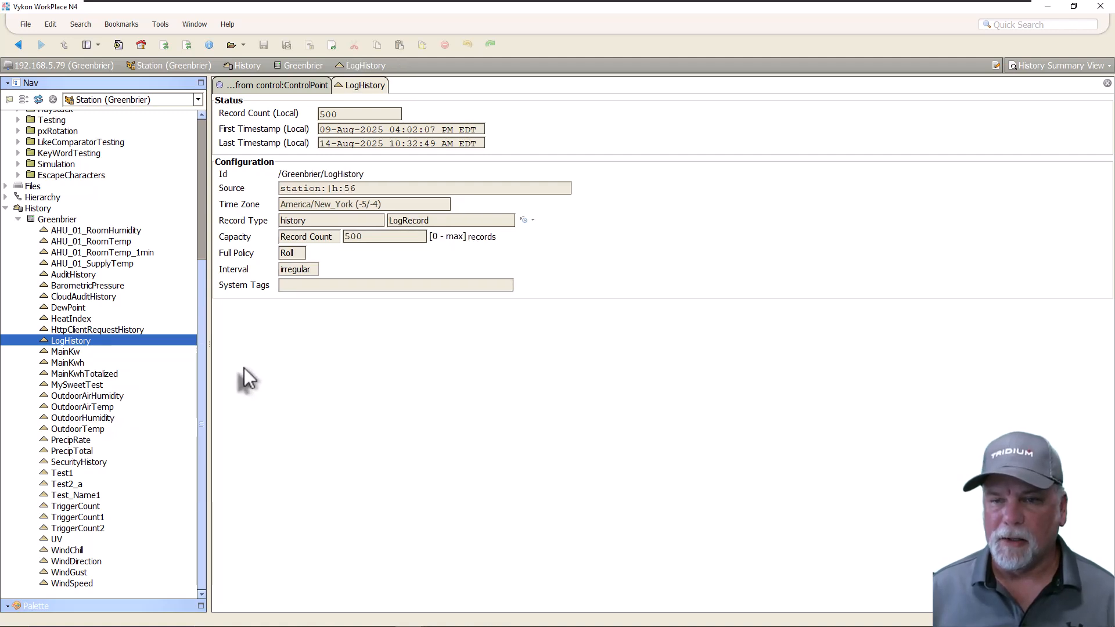
Step: Switch to the Niagara Help window and find the Bajadoc for BNumericTrendRecord
mouse_move(325, 626)
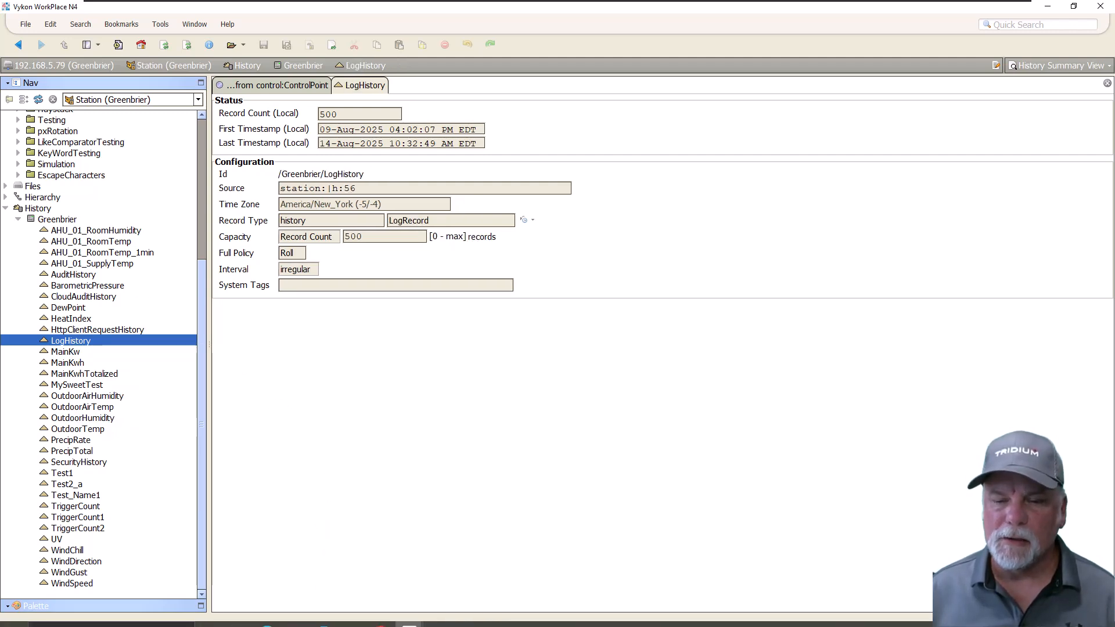
click(411, 616)
click(533, 558)
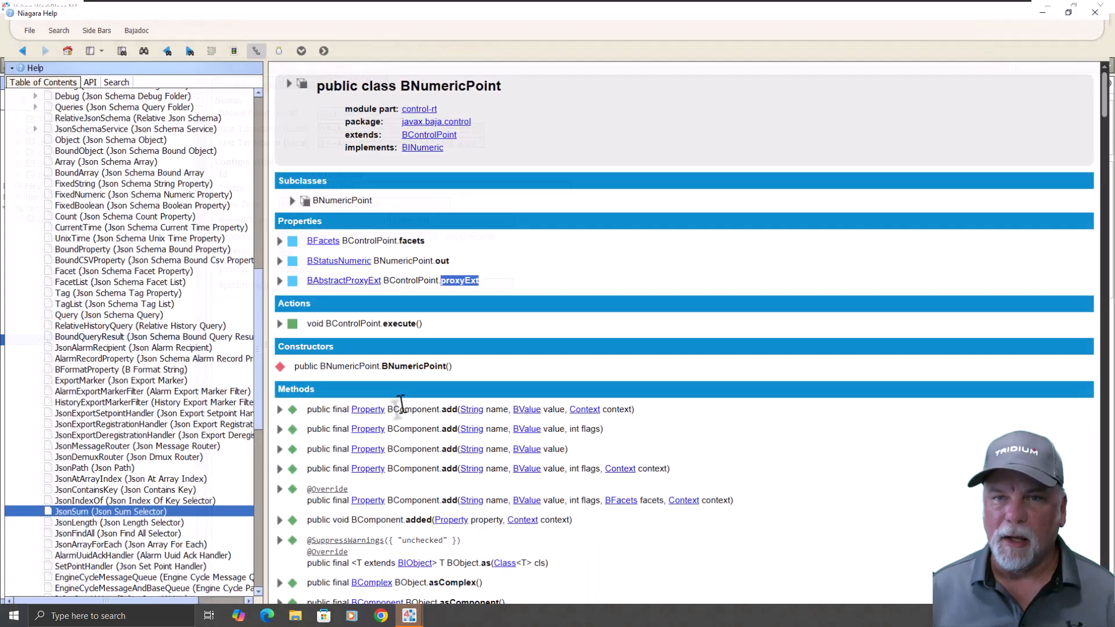
key(ctrl+f)
text(B)
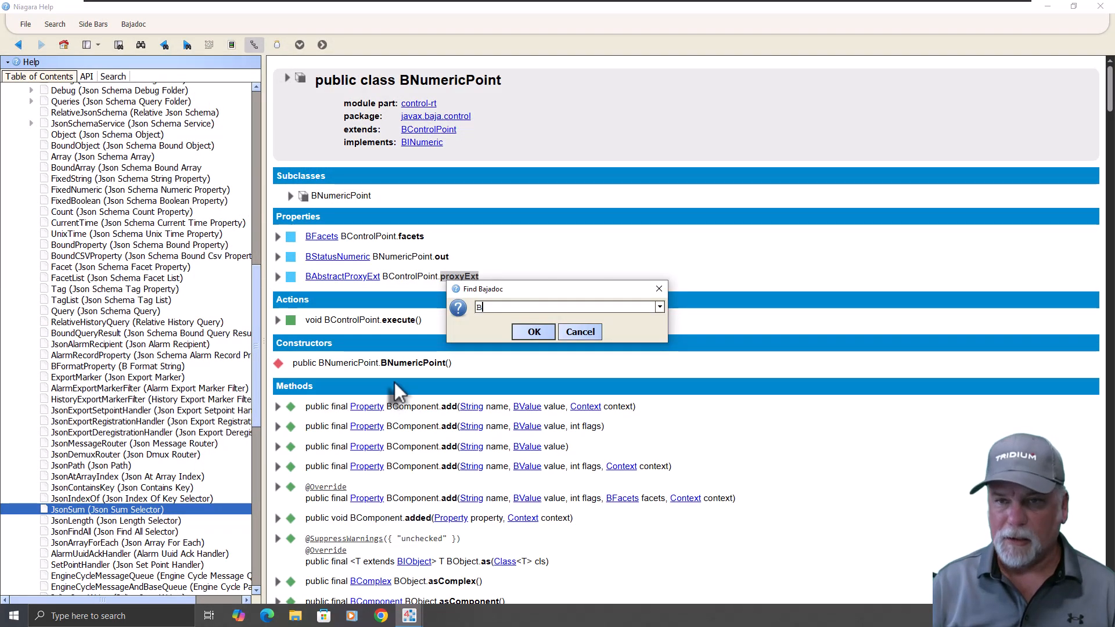
text(NumericTrendRecor)
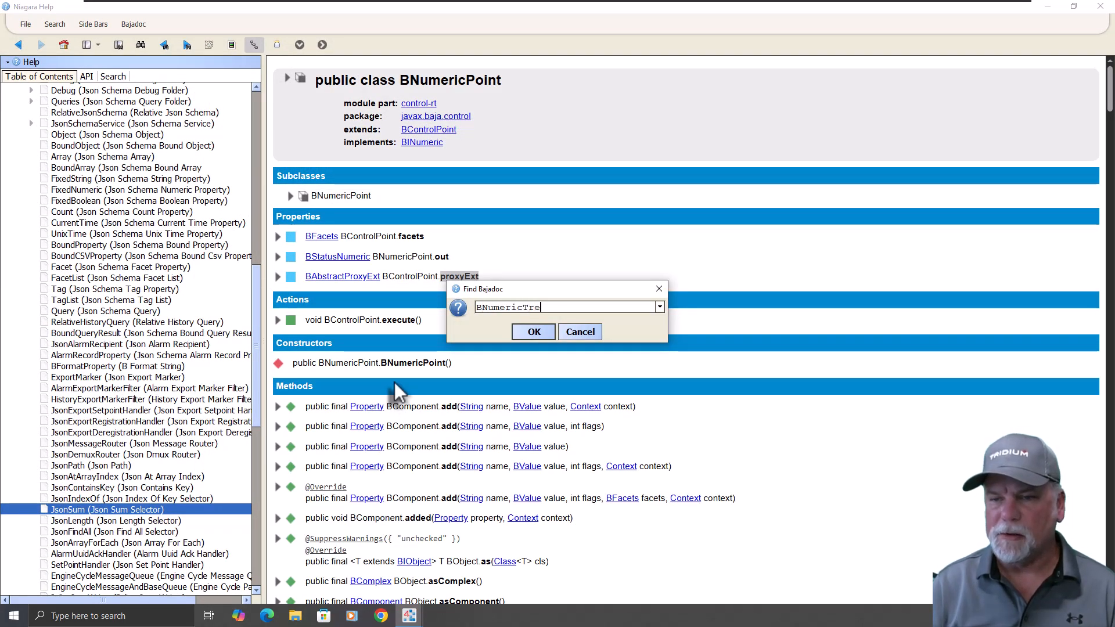
text(d)
key(Return)
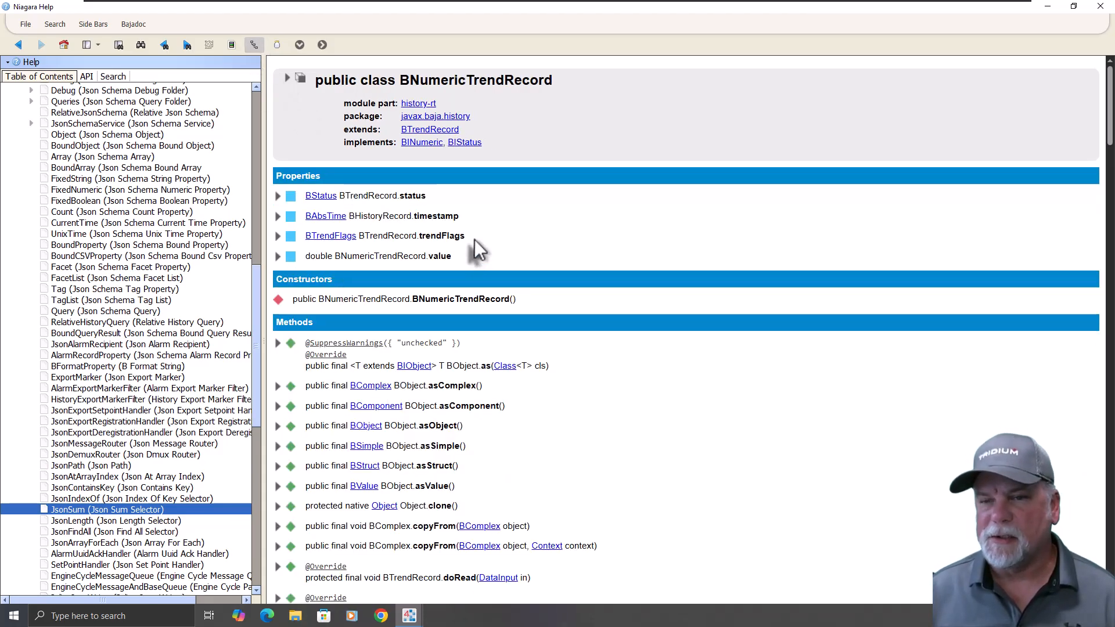
Step: Examine the timestamp, trendFlags, status and value properties listed for the BNumericTrendRecord class
double_click(415, 215)
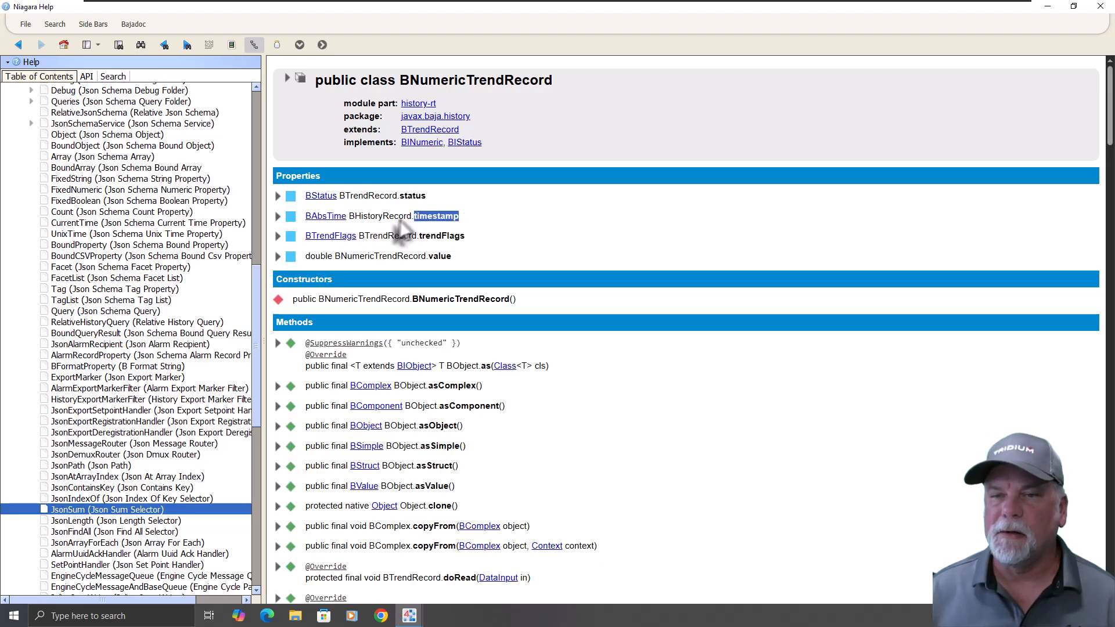
drag(421, 235, 476, 247)
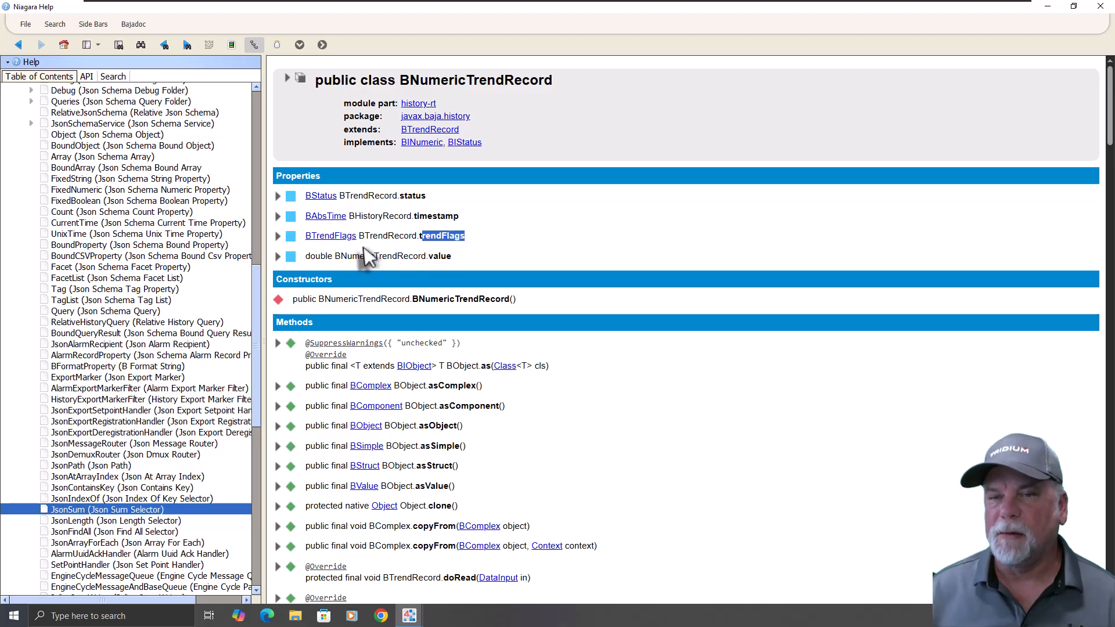
double_click(406, 196)
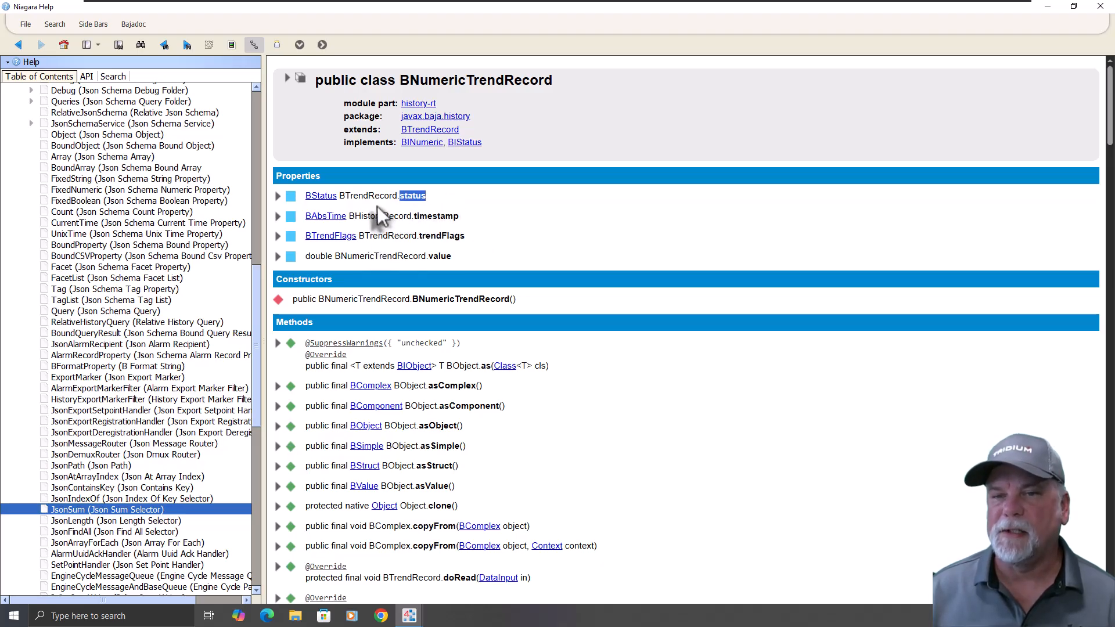
double_click(436, 256)
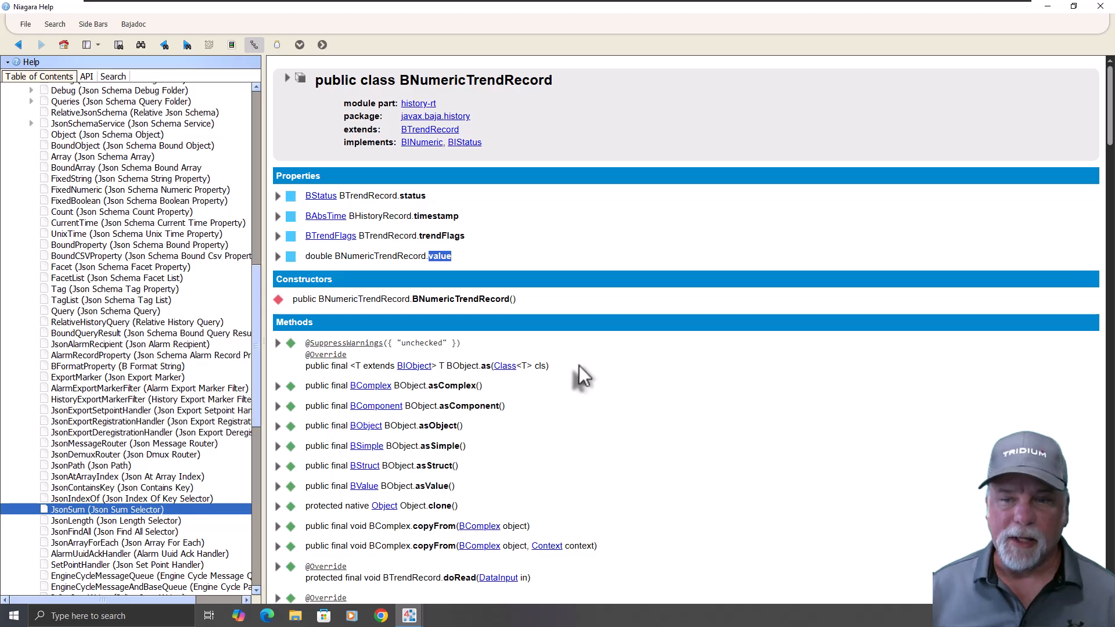
Step: Examine the BNumericTrendRecord methods, focusing on getTimestamp(), getStatus() and getTrendFlags()
scroll(590, 378, down, 8)
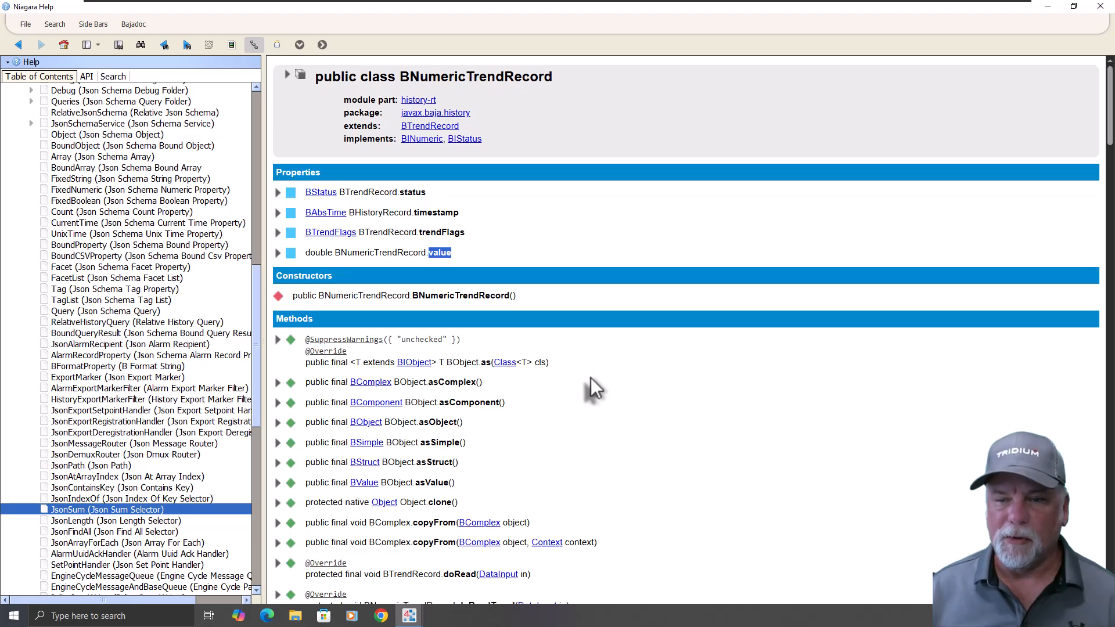
scroll(591, 377, down, 9)
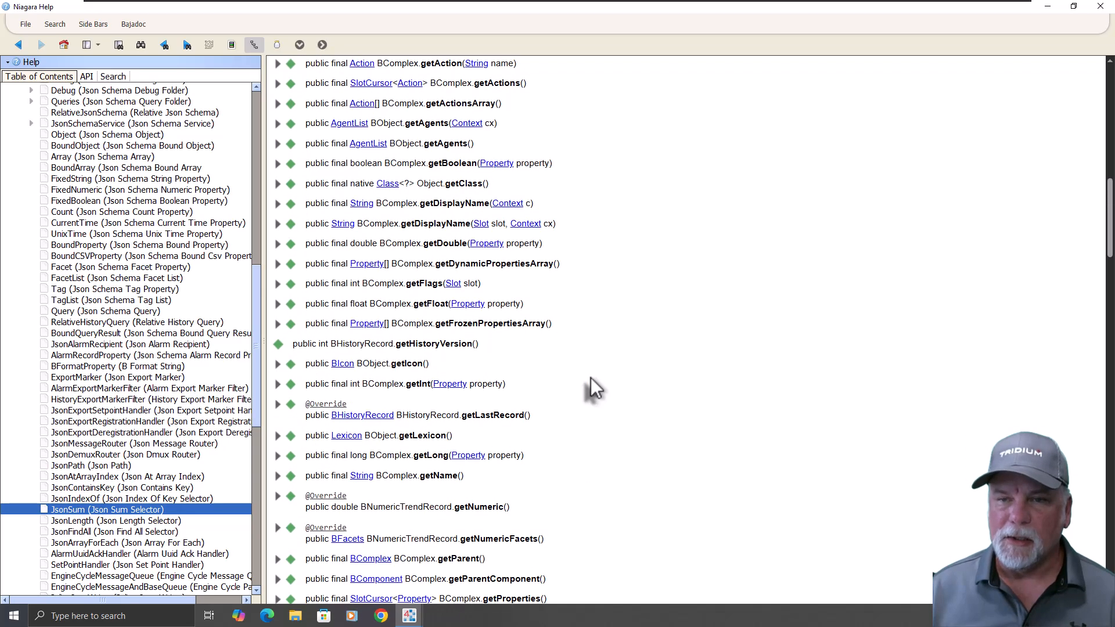
scroll(590, 376, down, 2)
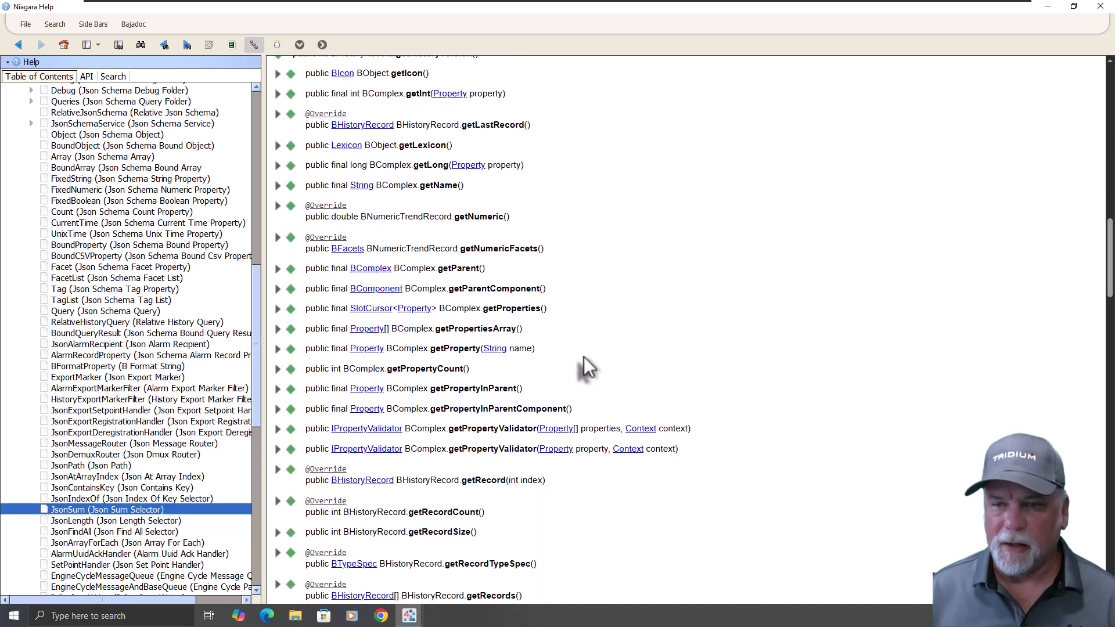
scroll(563, 343, down, 5)
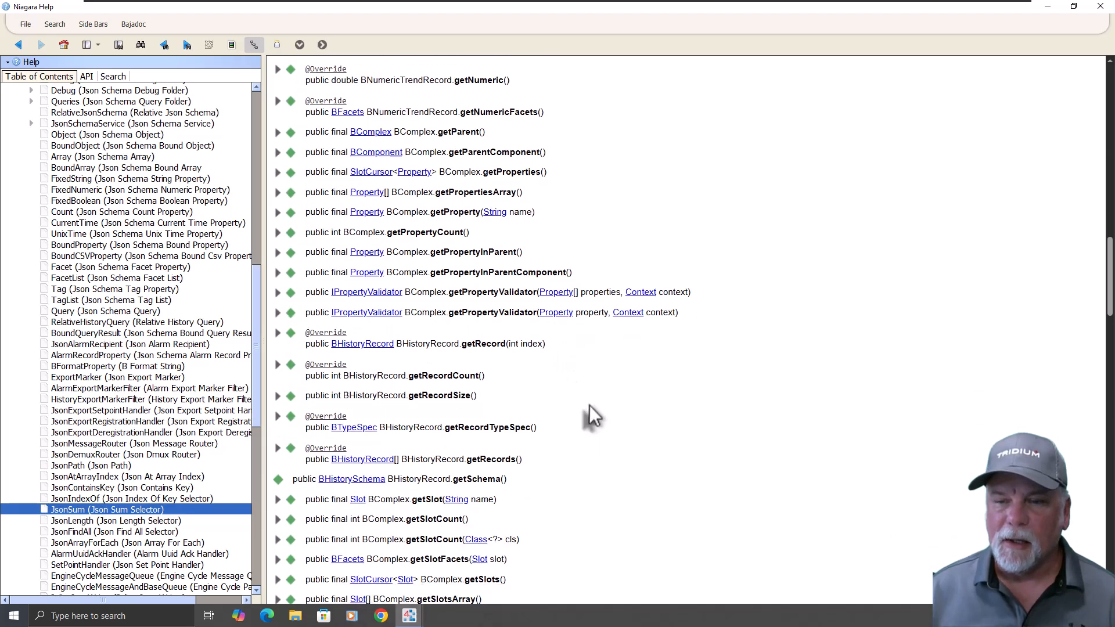
scroll(584, 402, down, 5)
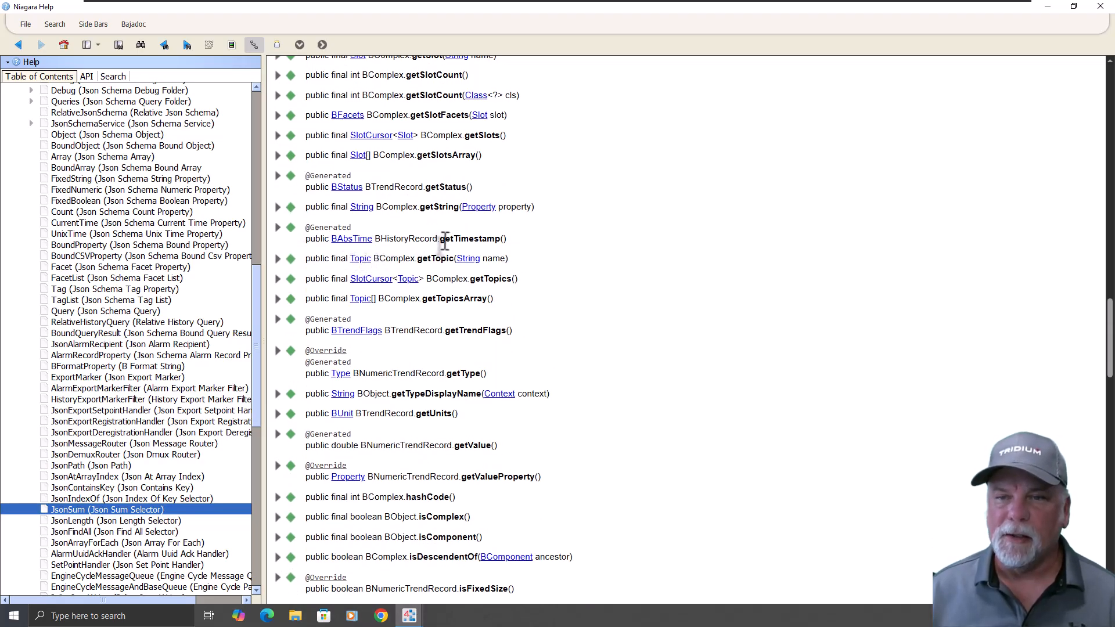
drag(442, 240, 543, 243)
click(494, 240)
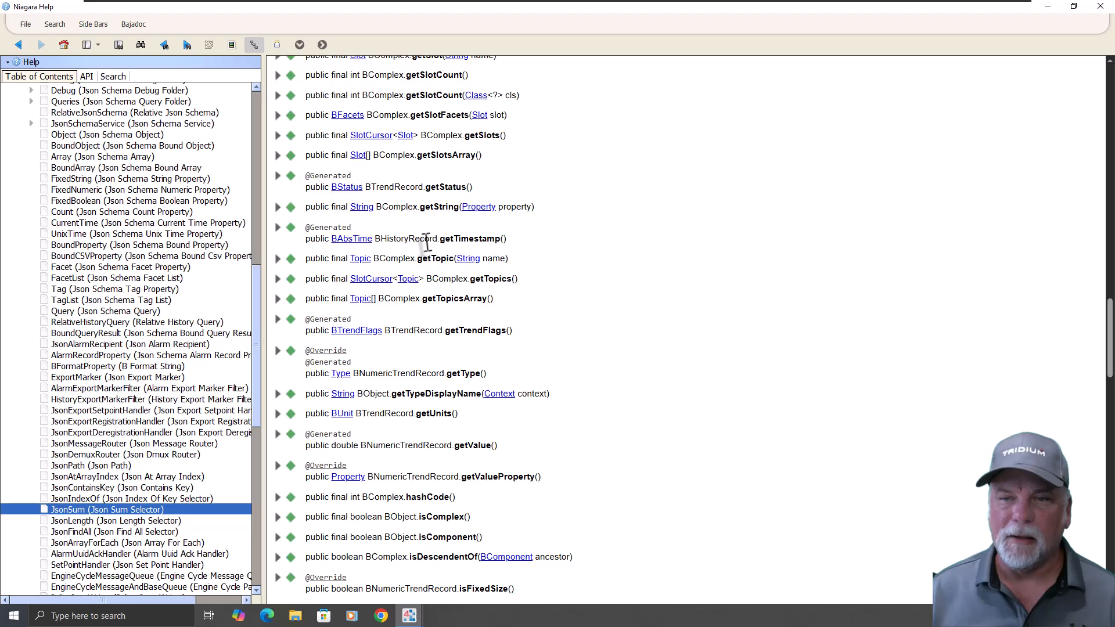
double_click(470, 239)
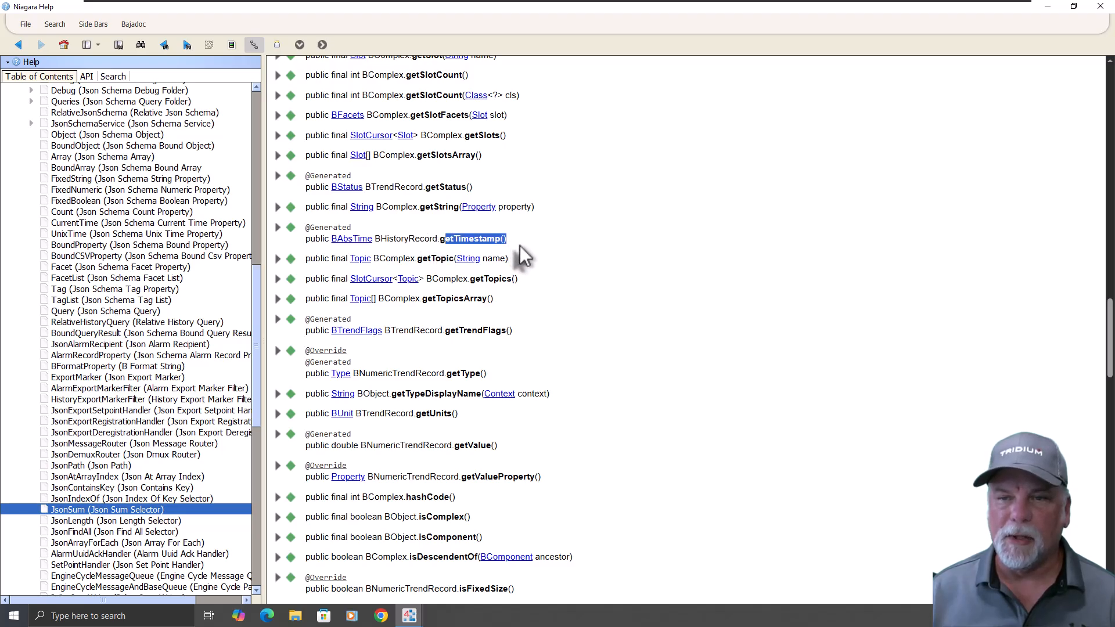
click(521, 246)
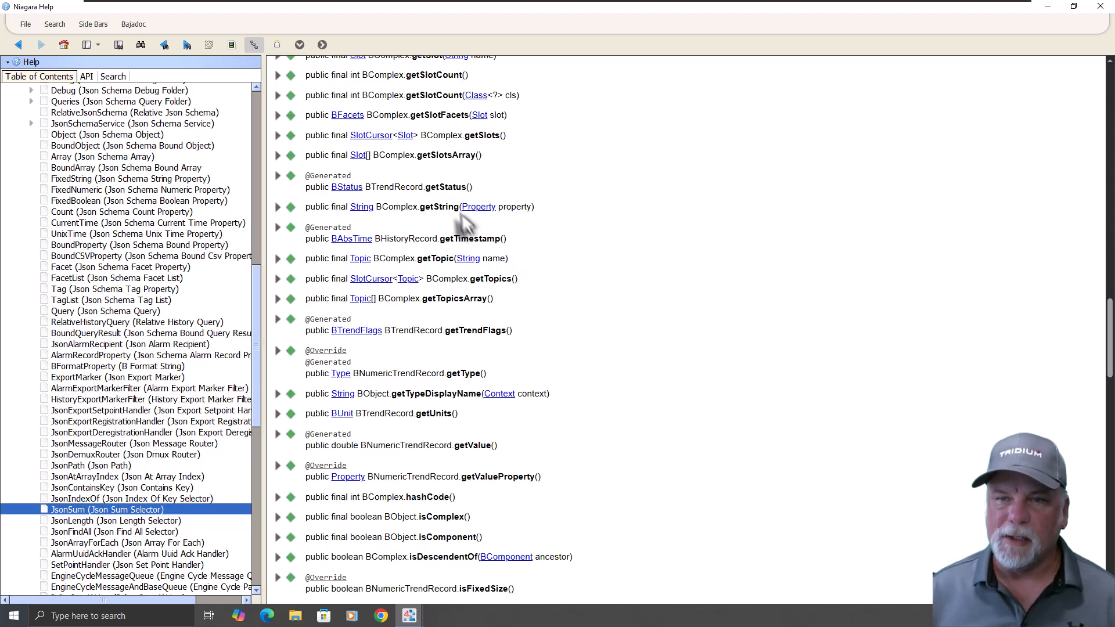
drag(427, 186, 491, 193)
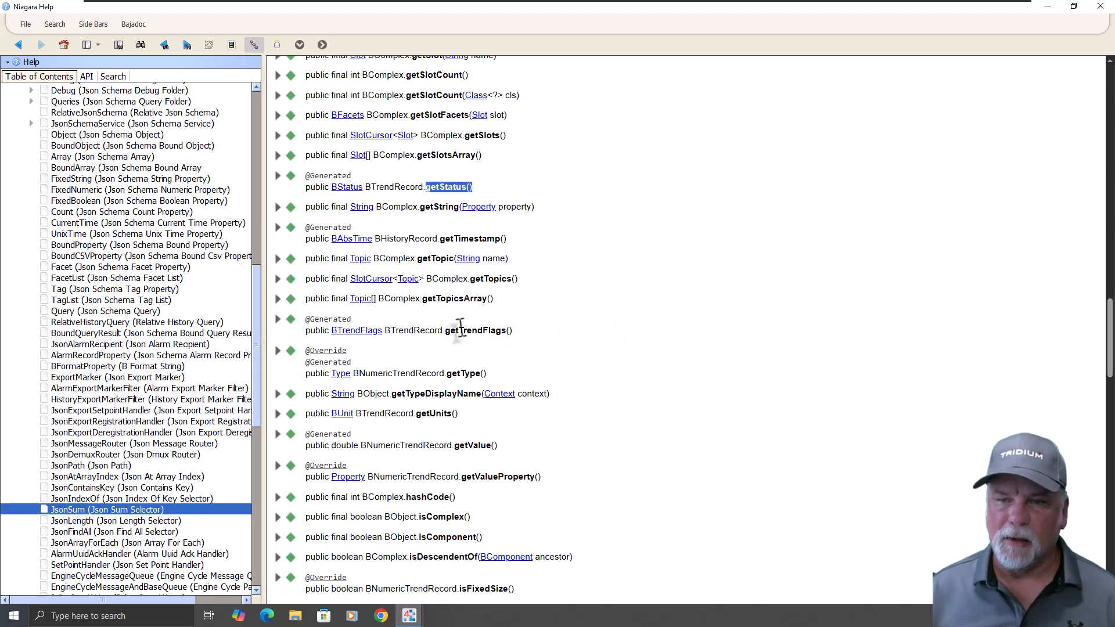
drag(446, 330, 519, 333)
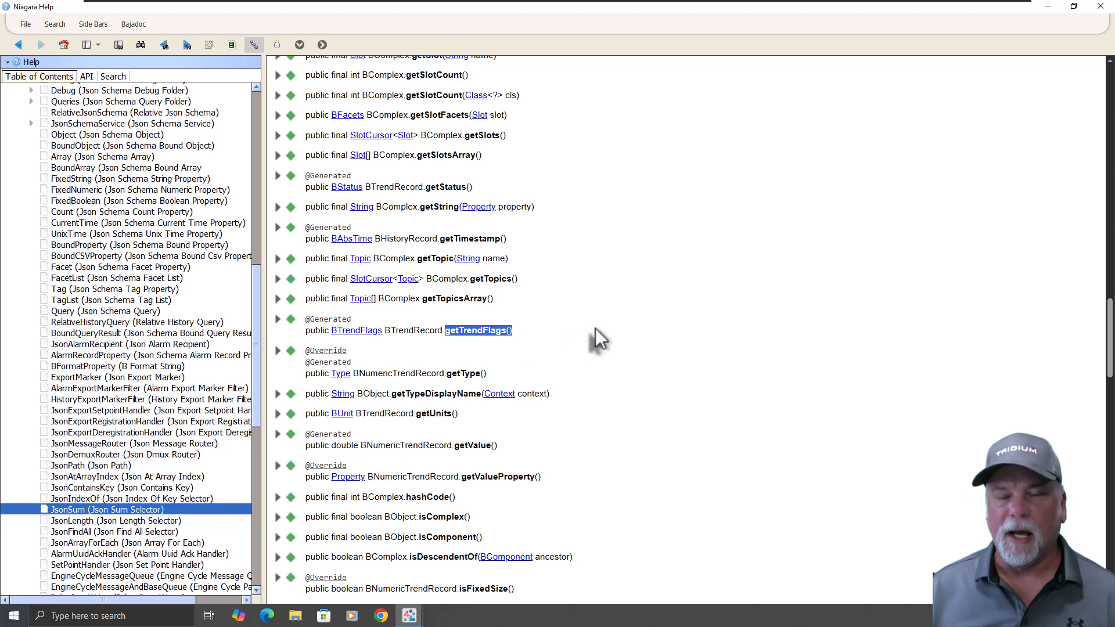
Step: Switch to the Vykon WorkPlace window and start a new BQL query with the Greenbrier history AHU_01_RoomTemp as its root
click(410, 615)
click(413, 591)
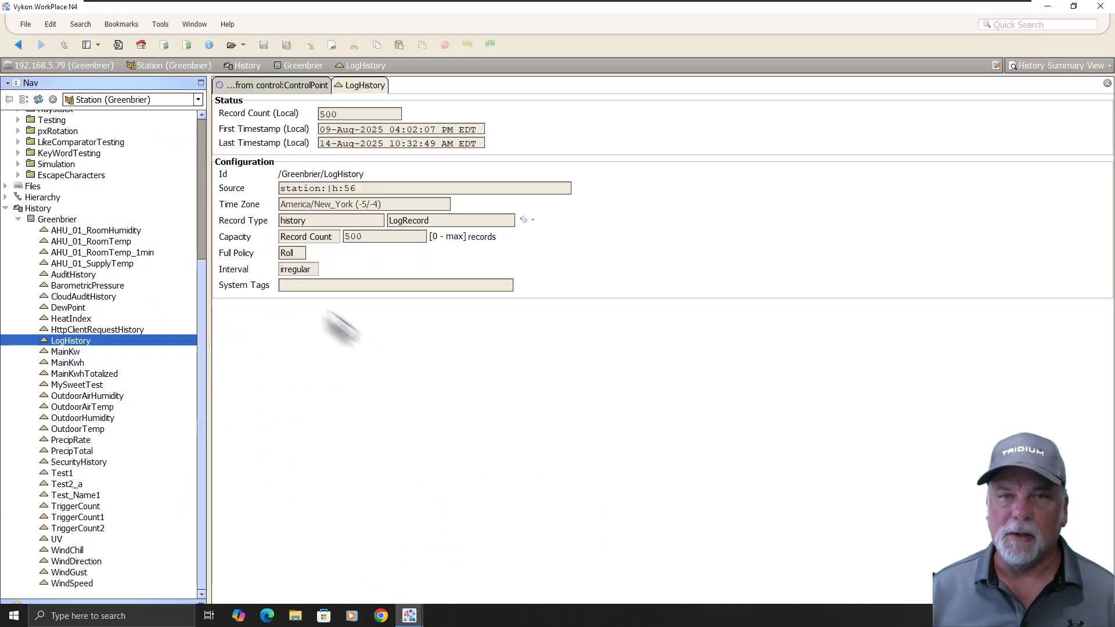
click(23, 28)
mouse_move(58, 40)
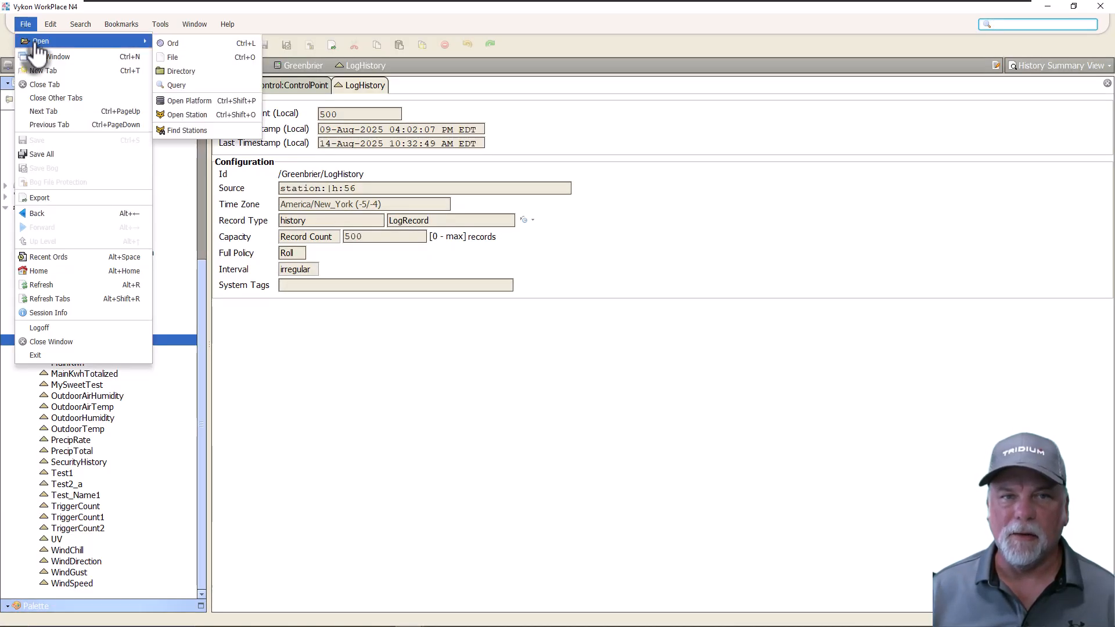
click(177, 85)
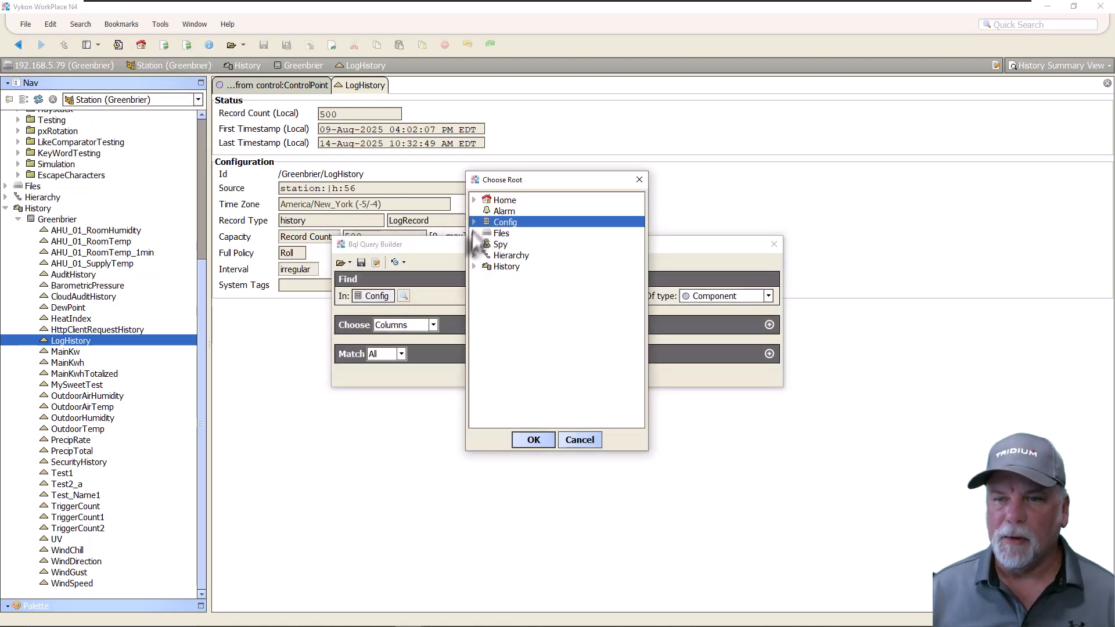
click(475, 268)
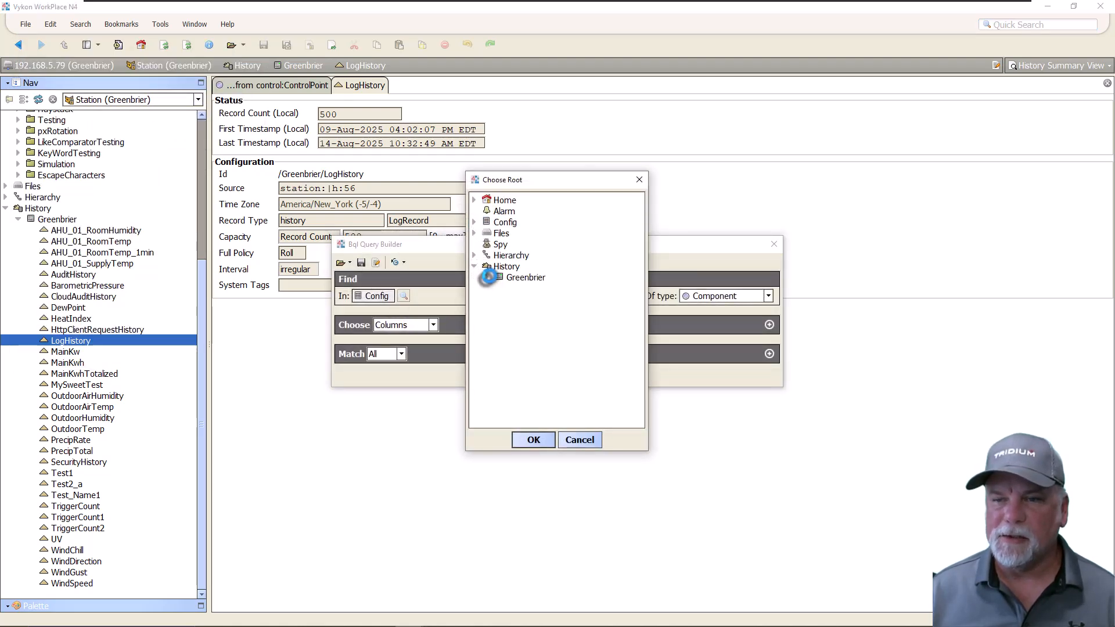
click(486, 277)
click(558, 223)
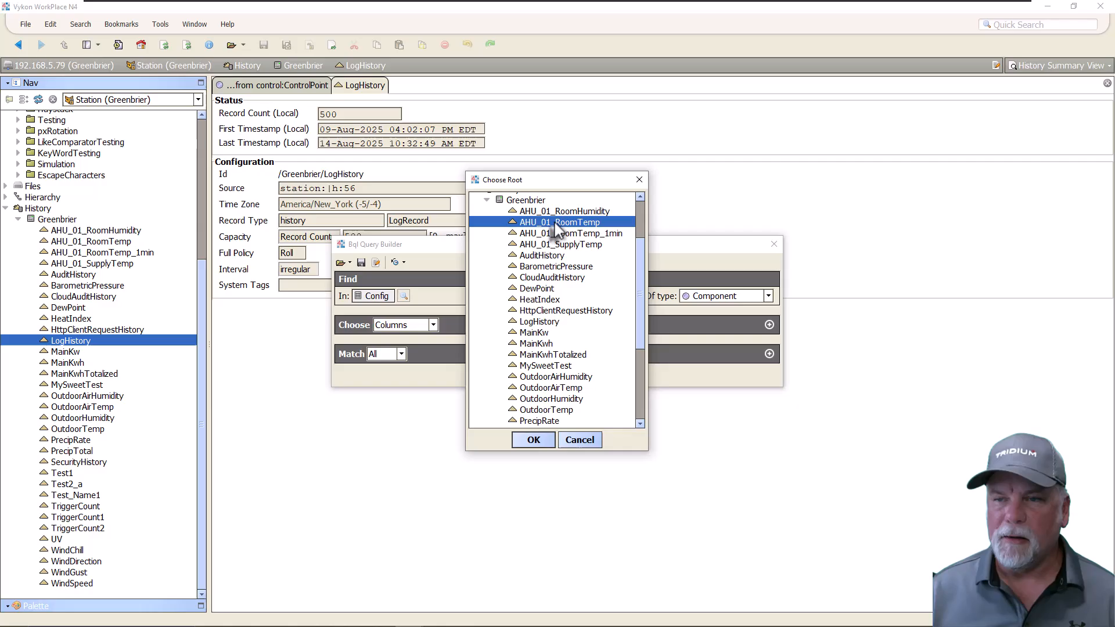
click(533, 439)
Step: Add two columns to the query and define the first as timestamp, displayed as Timestamp
drag(782, 355, 1004, 360)
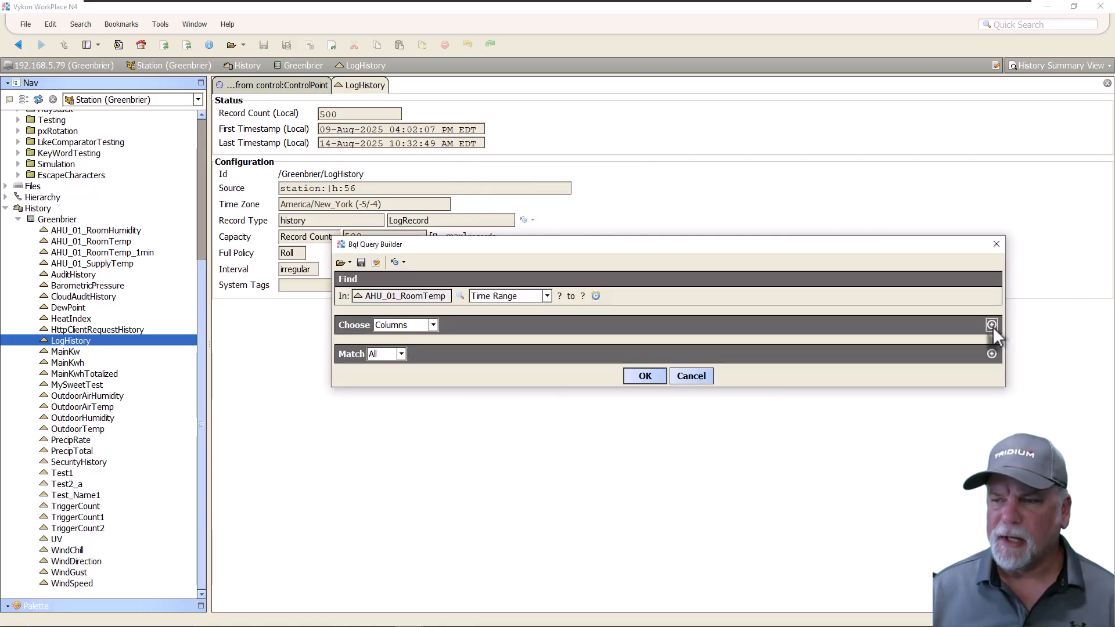
click(992, 324)
click(992, 325)
double_click(377, 344)
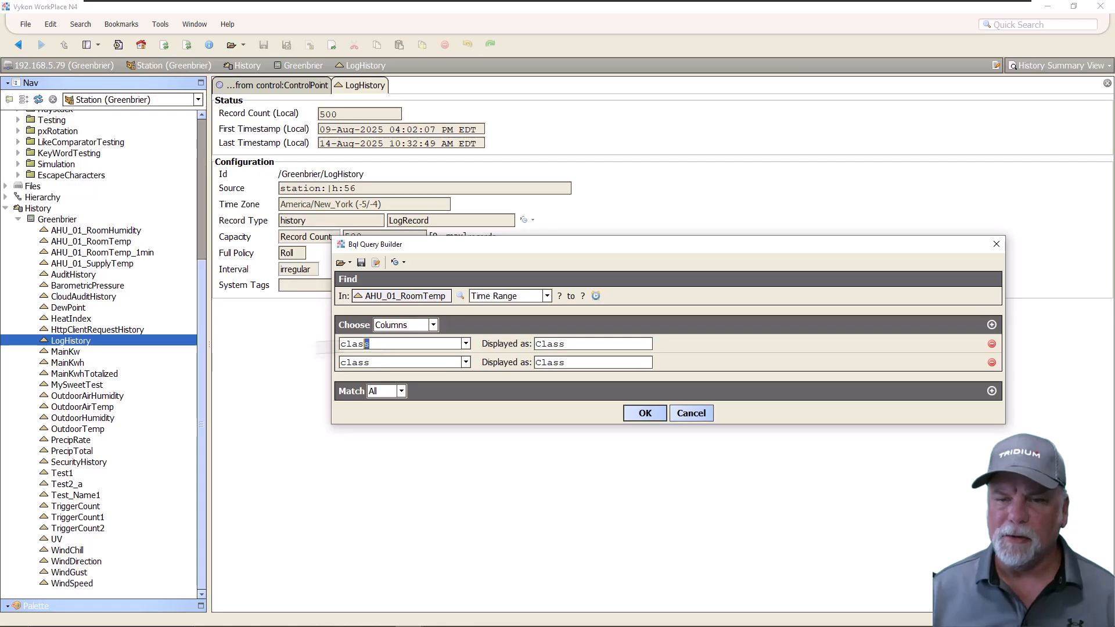
text(timestamp)
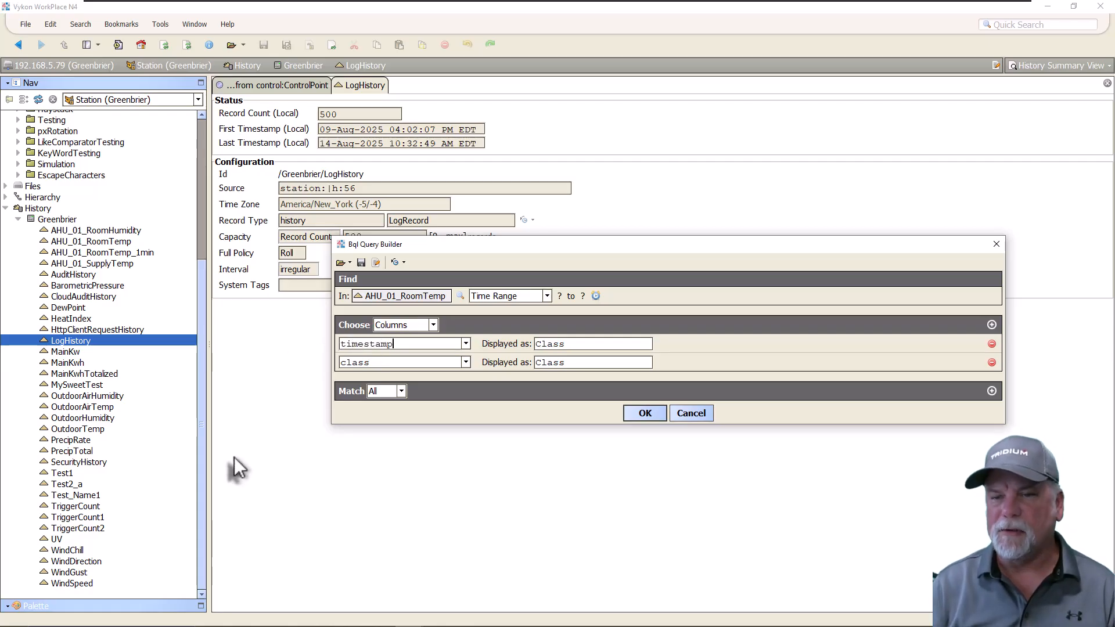
key(Tab)
text(Timestamp)
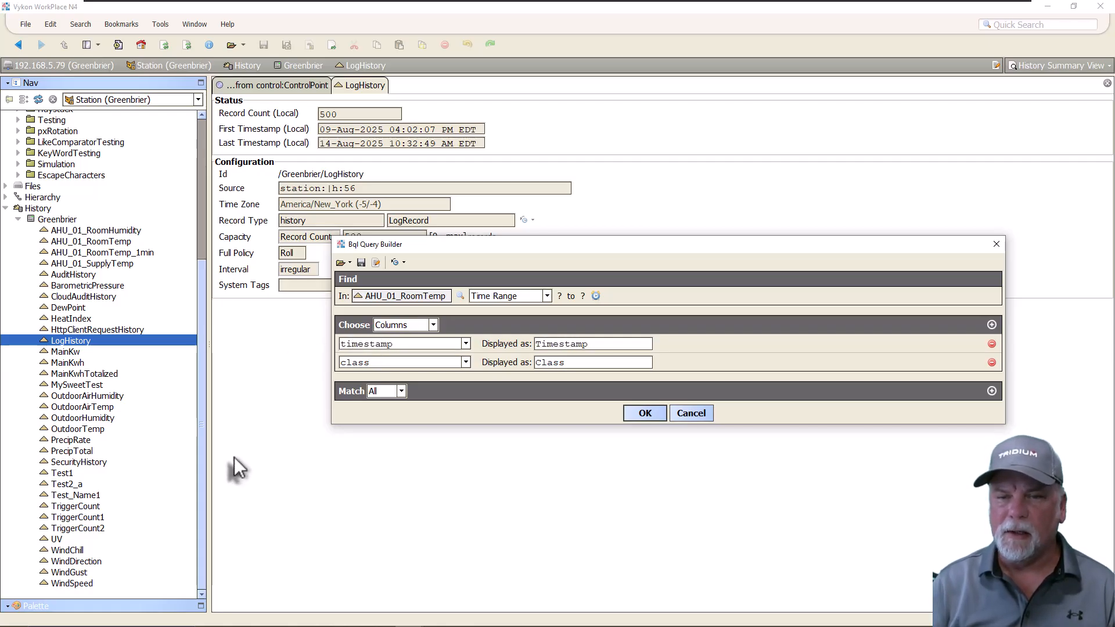
Step: Define the second column as value, displayed as Value, and run the history query
key(Tab)
text(value)
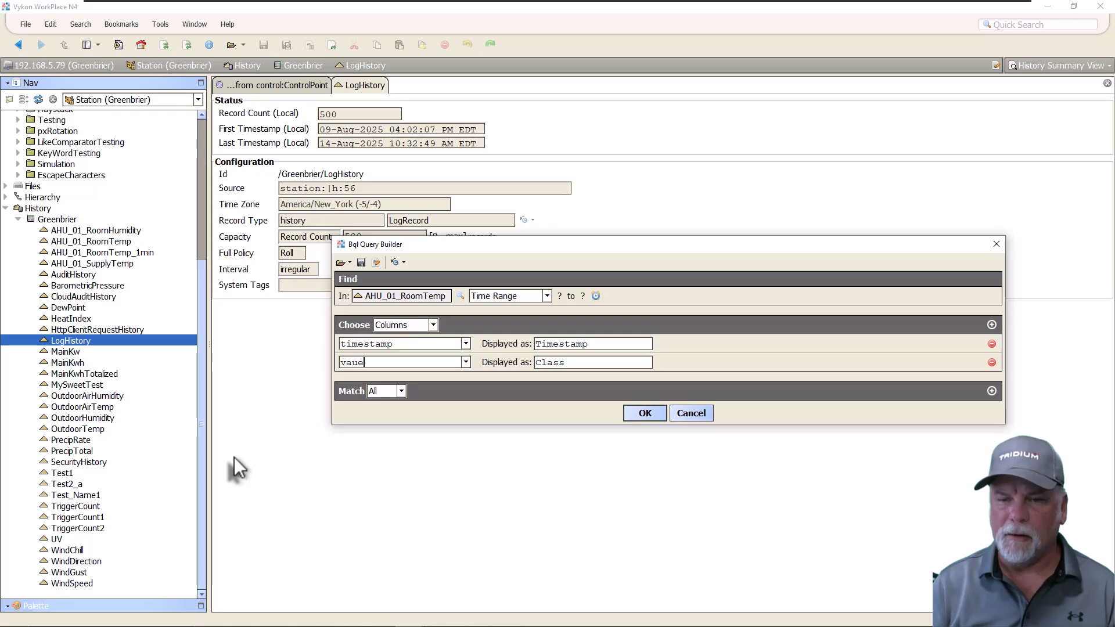
key(Tab)
text(Value)
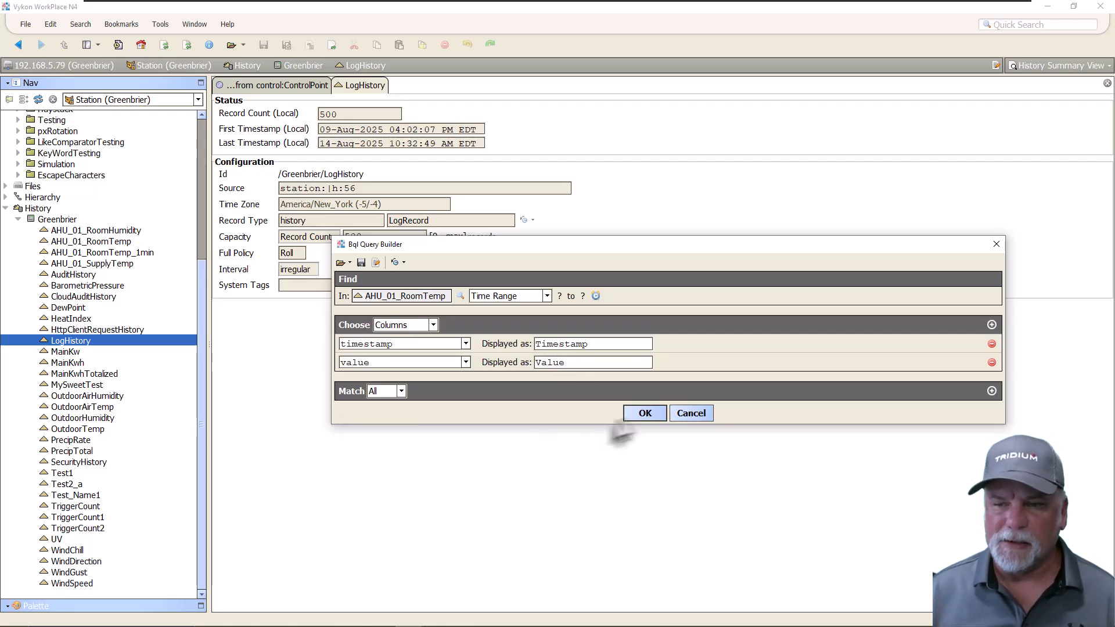
click(645, 411)
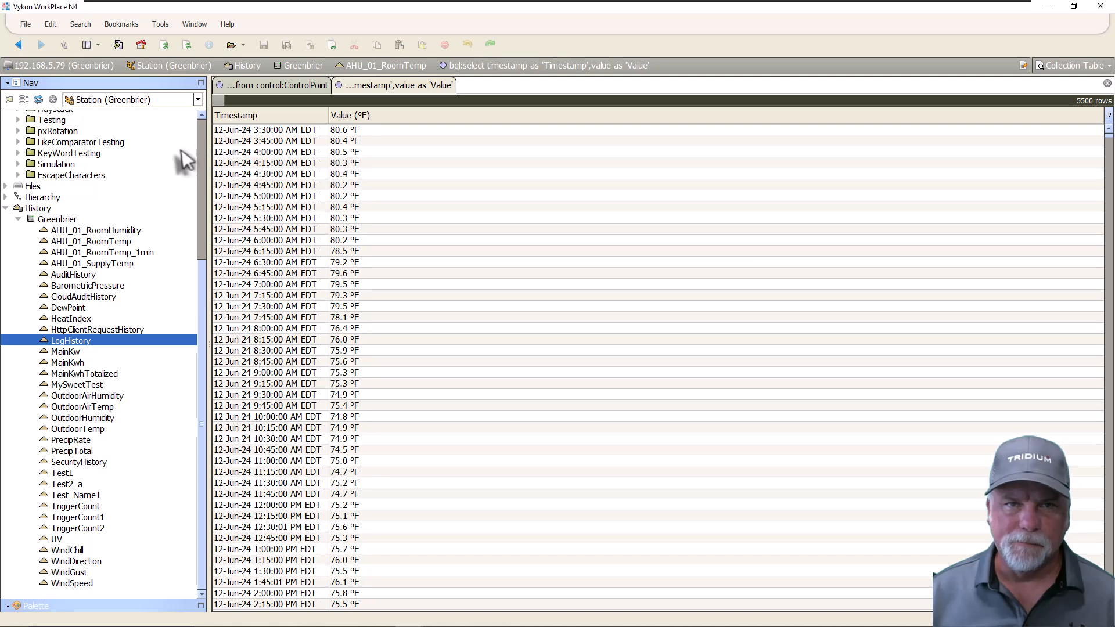
Step: Start a new BQL query and choose Alarm as its root
click(26, 24)
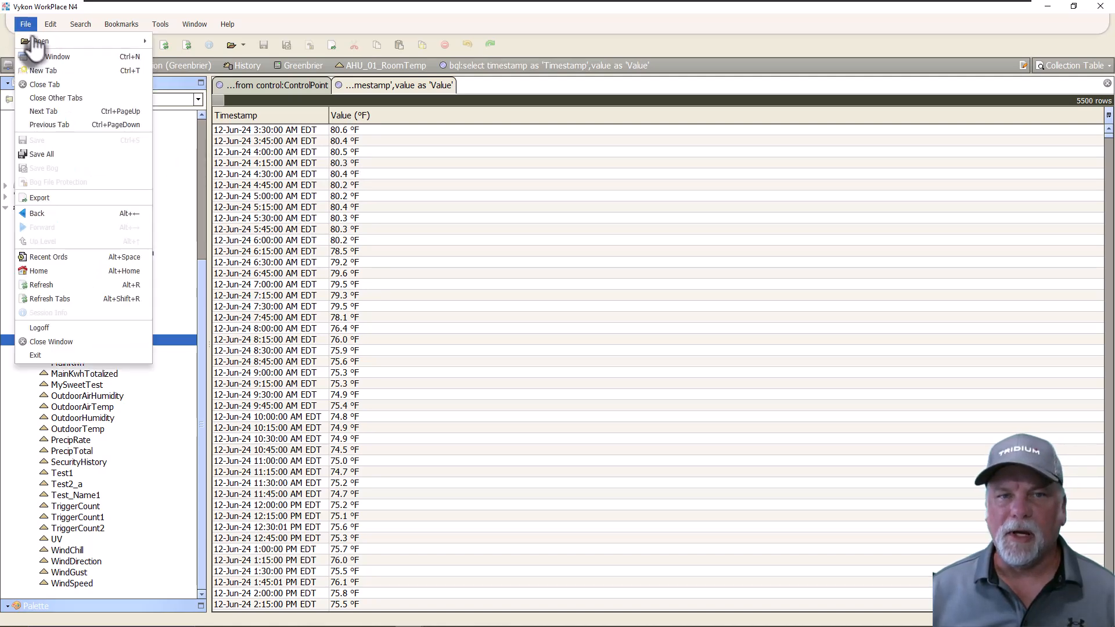
mouse_move(47, 40)
click(200, 88)
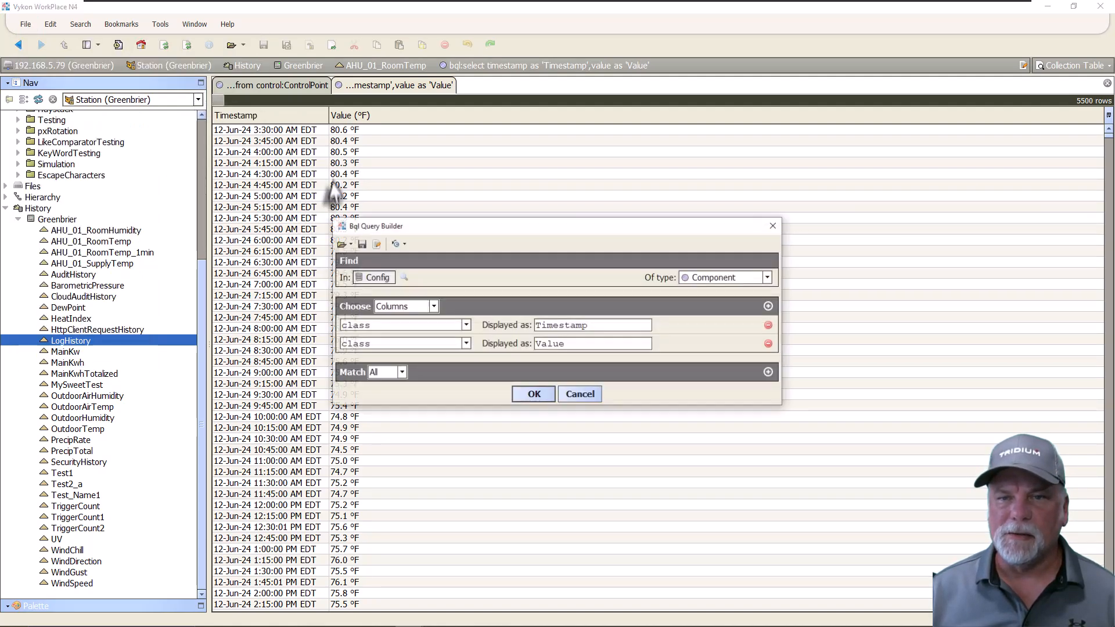
click(403, 278)
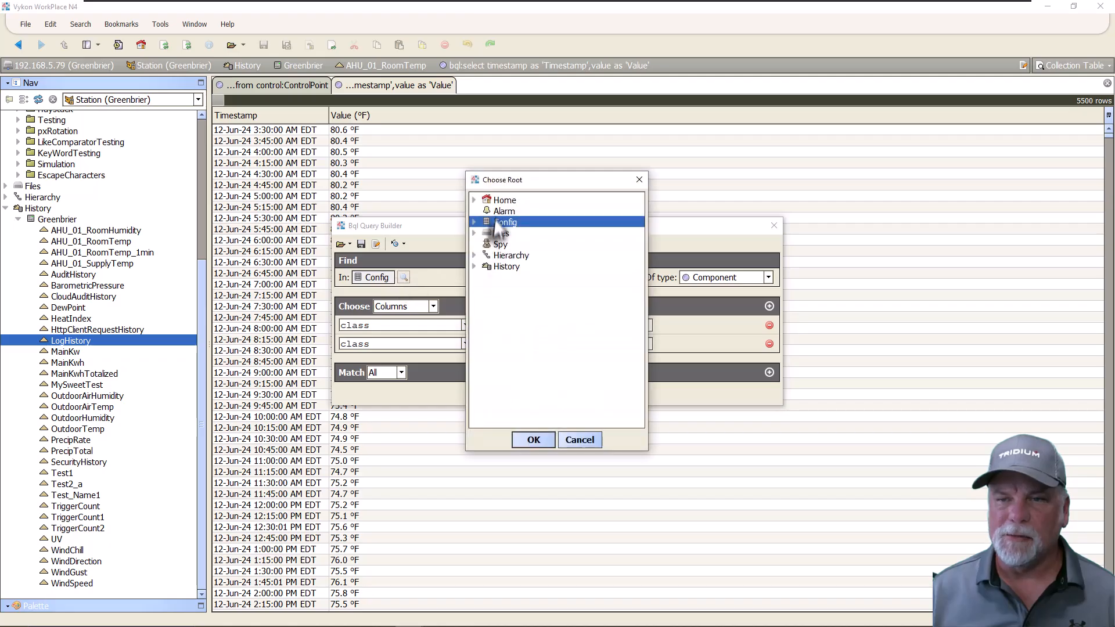
click(499, 212)
click(533, 441)
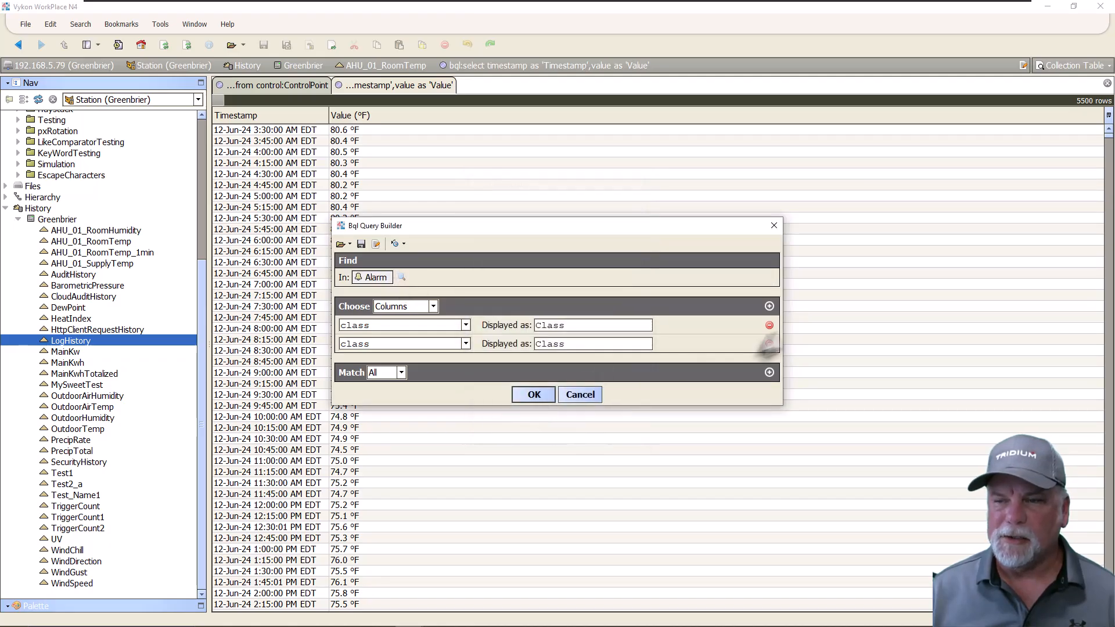
Step: Remove both class columns from the alarm query and run it
click(770, 327)
click(770, 326)
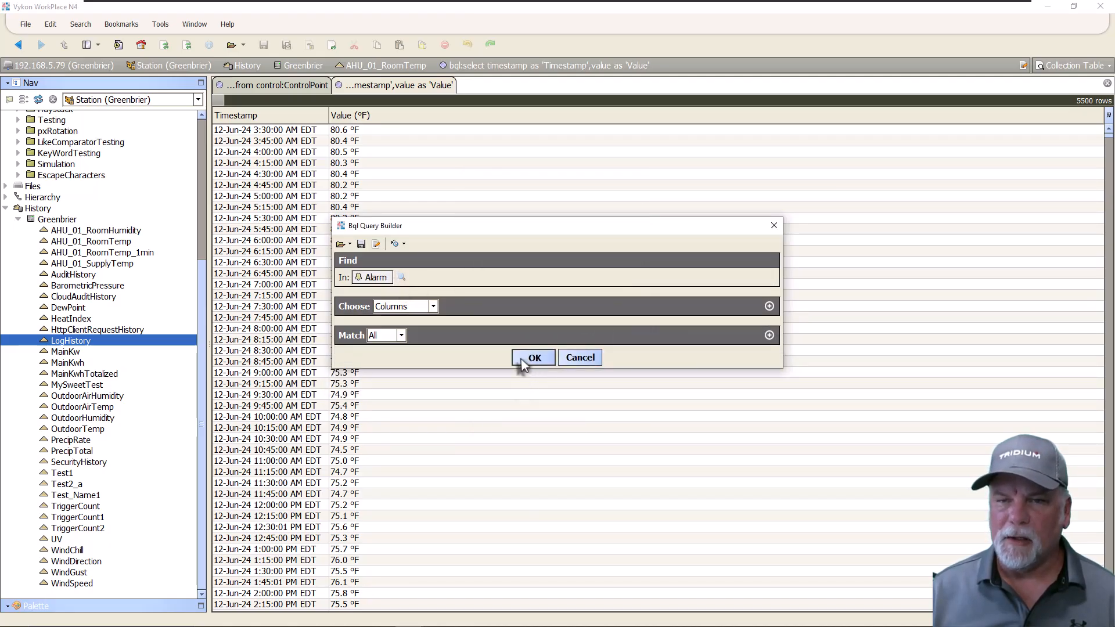
click(533, 376)
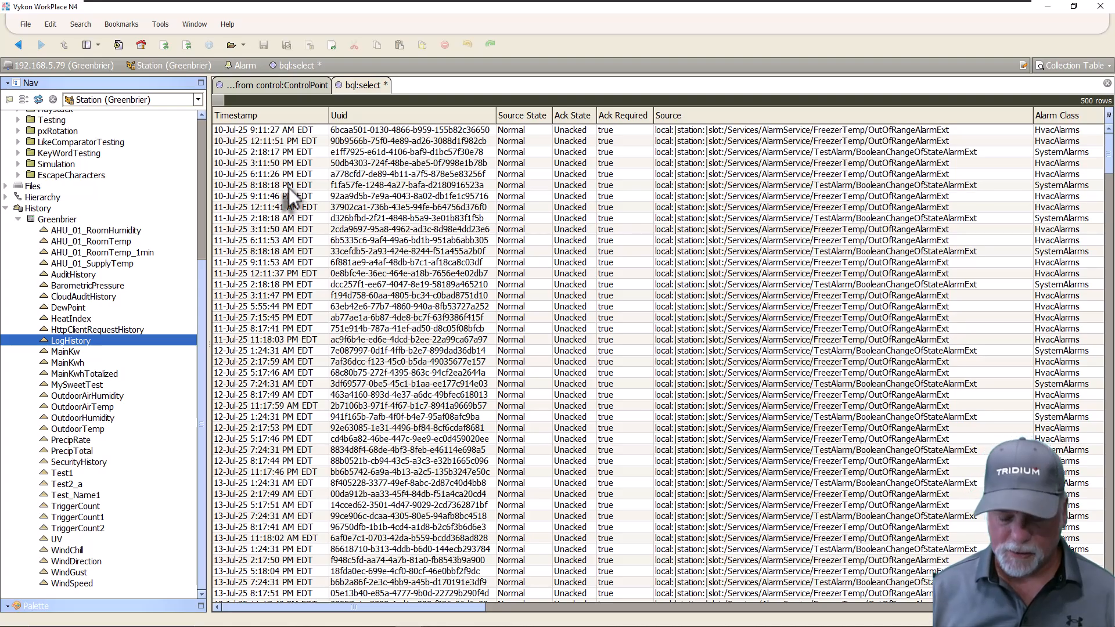
Step: Edit the alarm query's ORD to end in bql:select type and run it
key(ctrl+l)
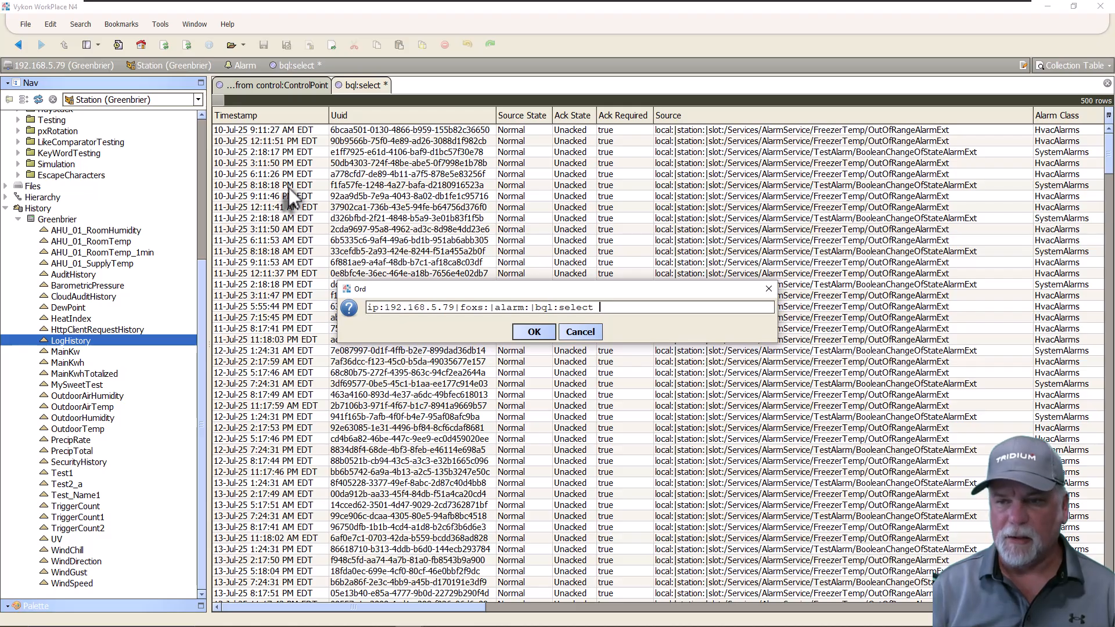
text(get)
key(BackSpace)
key(BackSpace)
key(BackSpace)
text(typ)
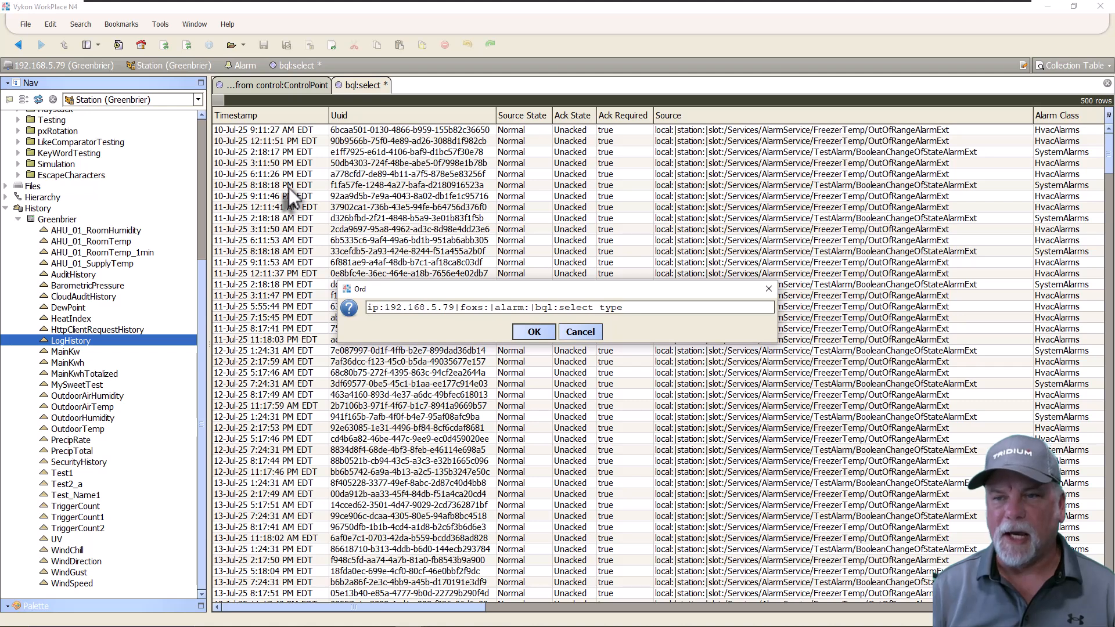
text(e)
key(Return)
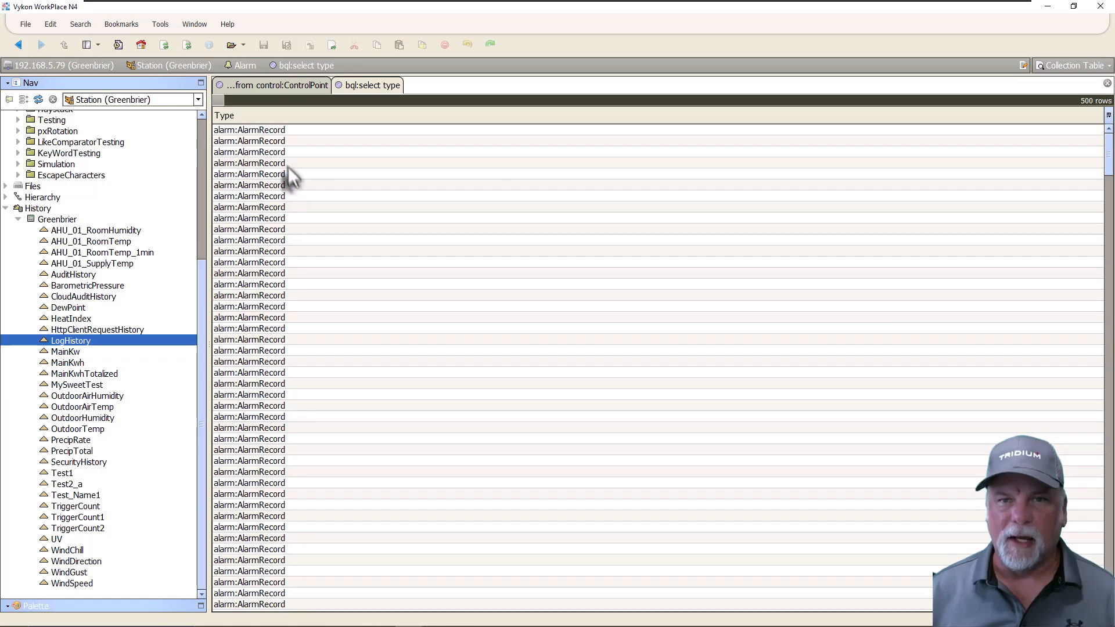
Step: Look up the BAlarmRecord Bajadoc in the Niagara help and hide the class-name prefix on its members
click(228, 26)
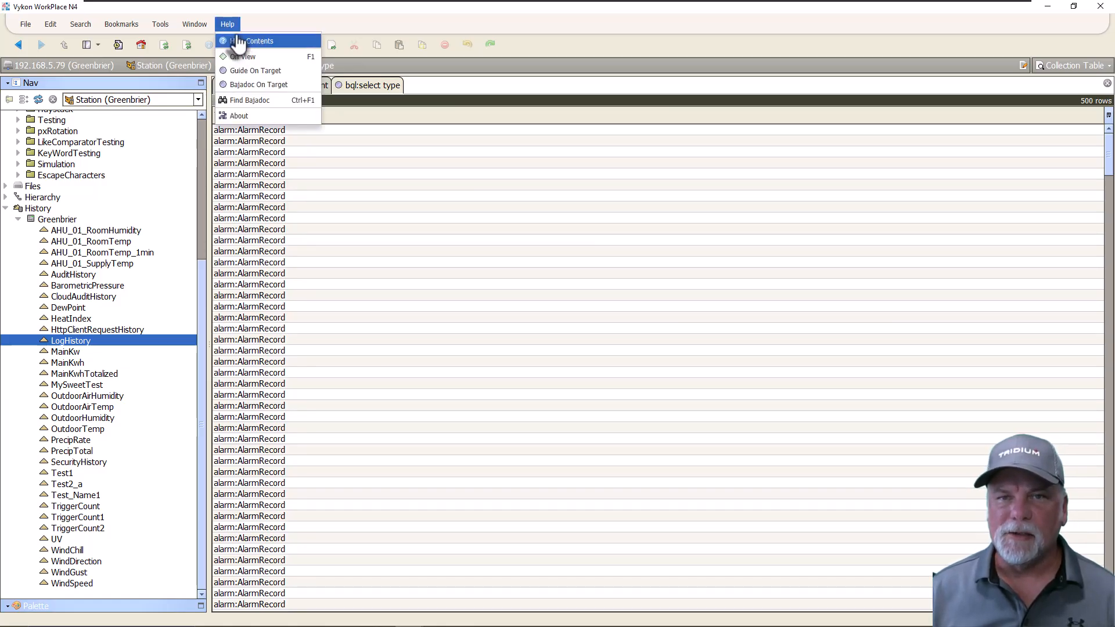
click(237, 38)
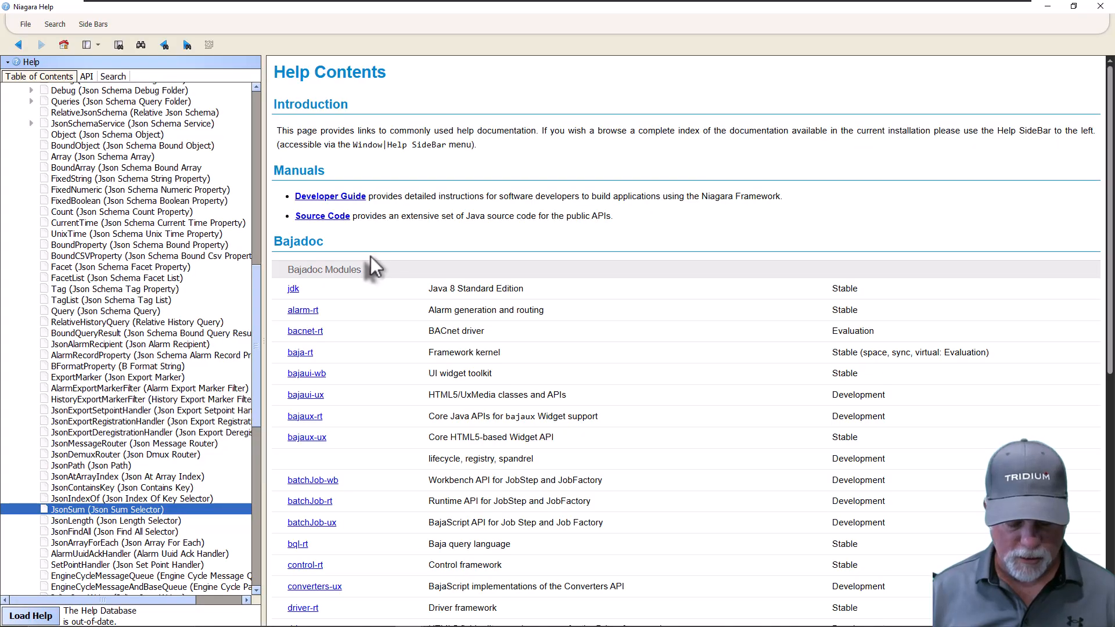
key(ctrl+f)
text(BAlarm)
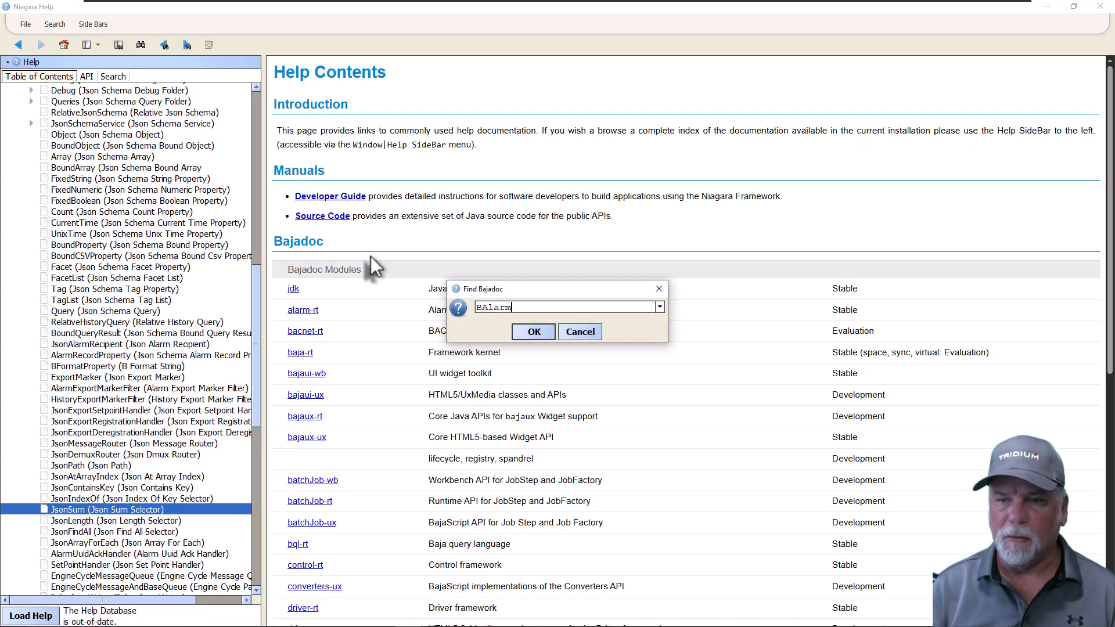
text(Record)
key(Return)
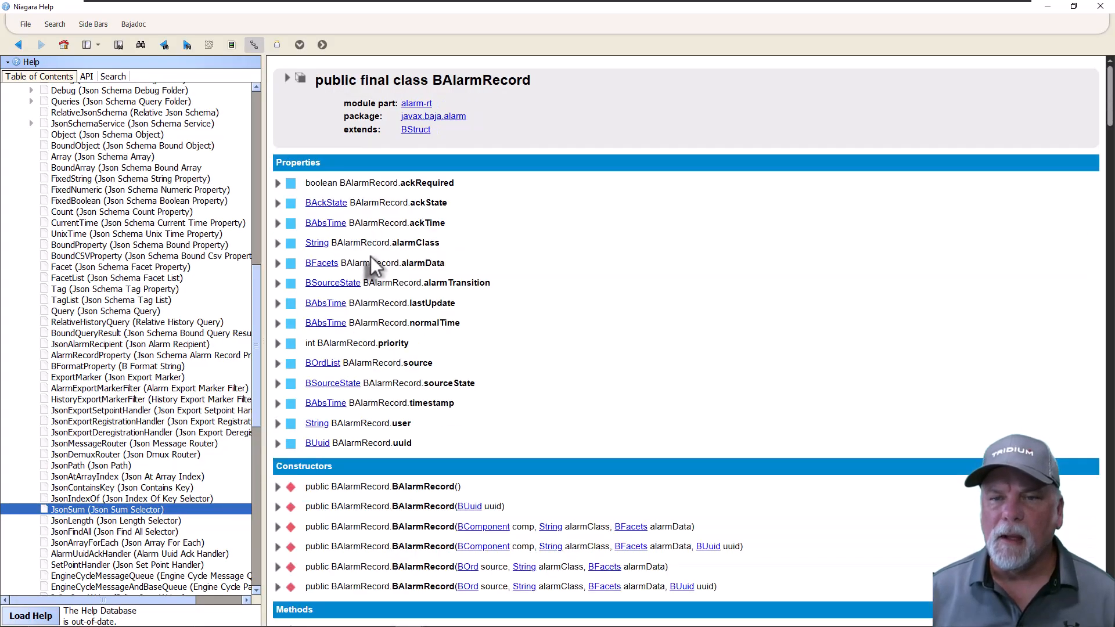
click(251, 45)
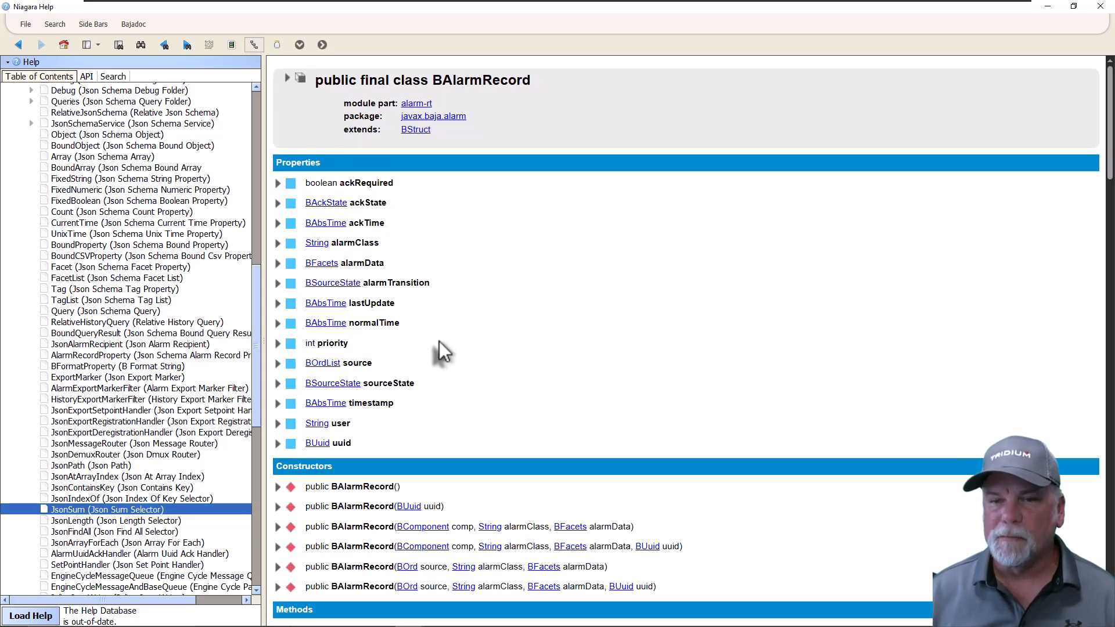
Step: Examine the BAlarmRecord properties, including timestamp, user and uuid, and the getAlarmData, getTimestamp and getUuid methods
drag(355, 404, 417, 407)
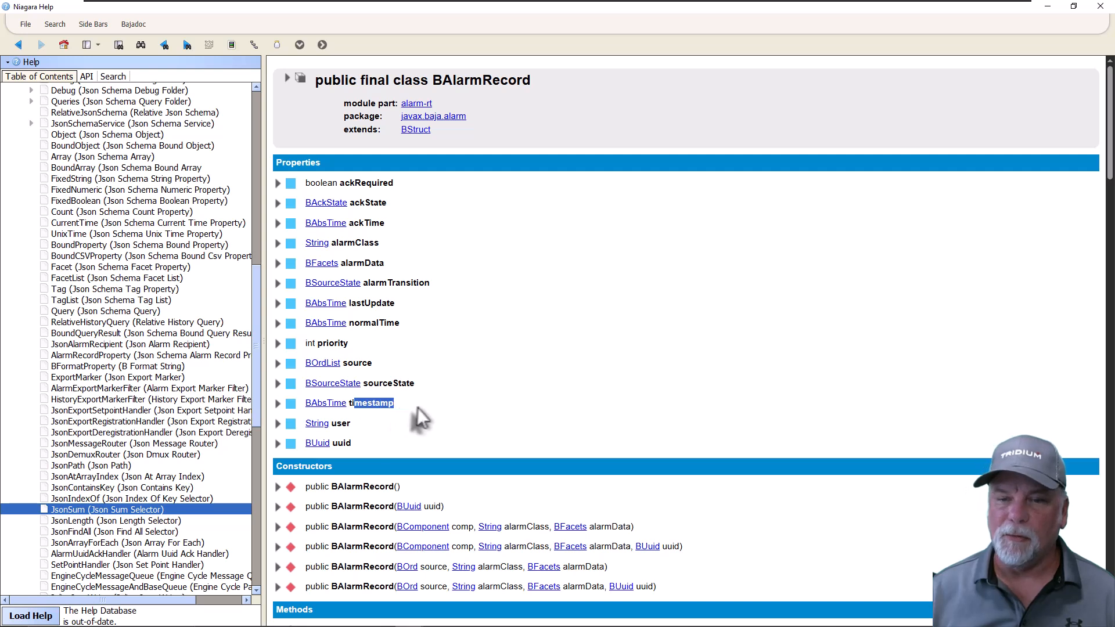
double_click(343, 423)
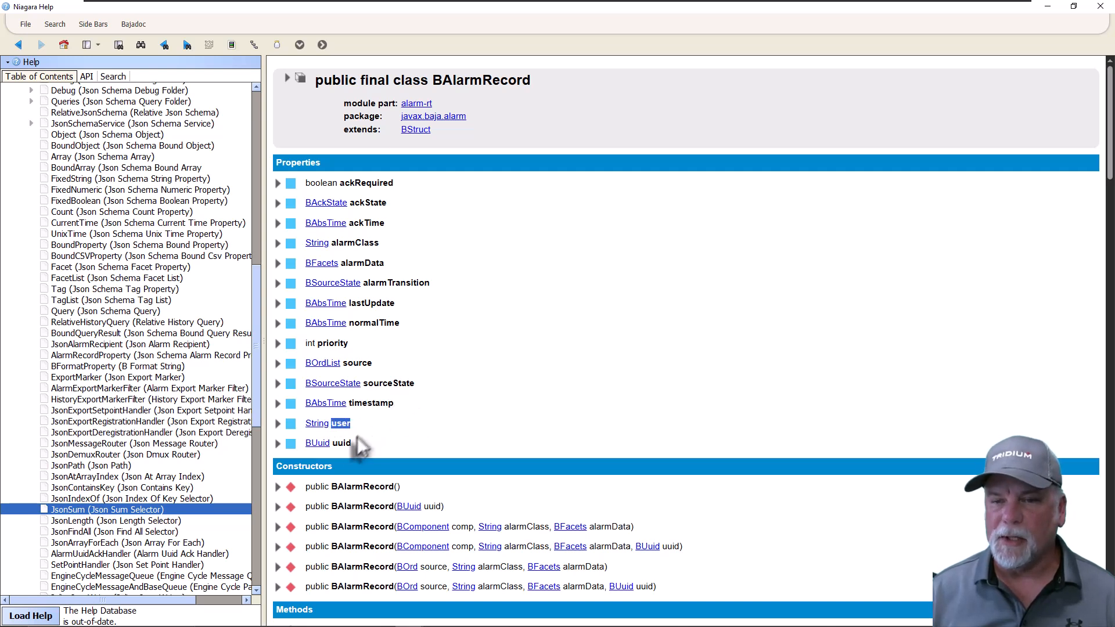
drag(338, 443, 456, 450)
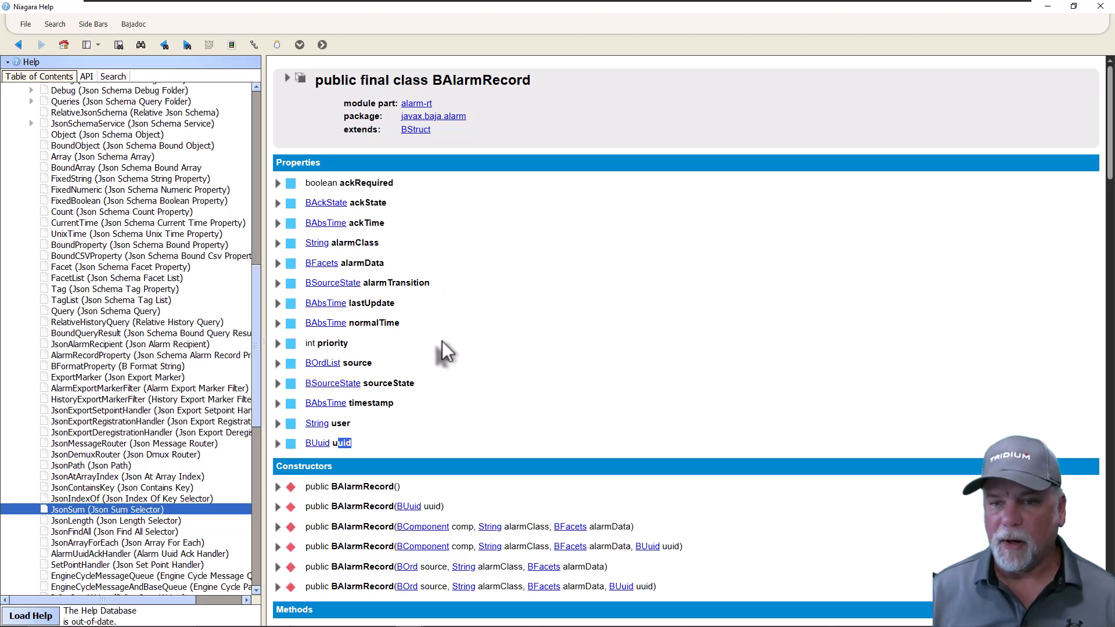
scroll(441, 341, down, 6)
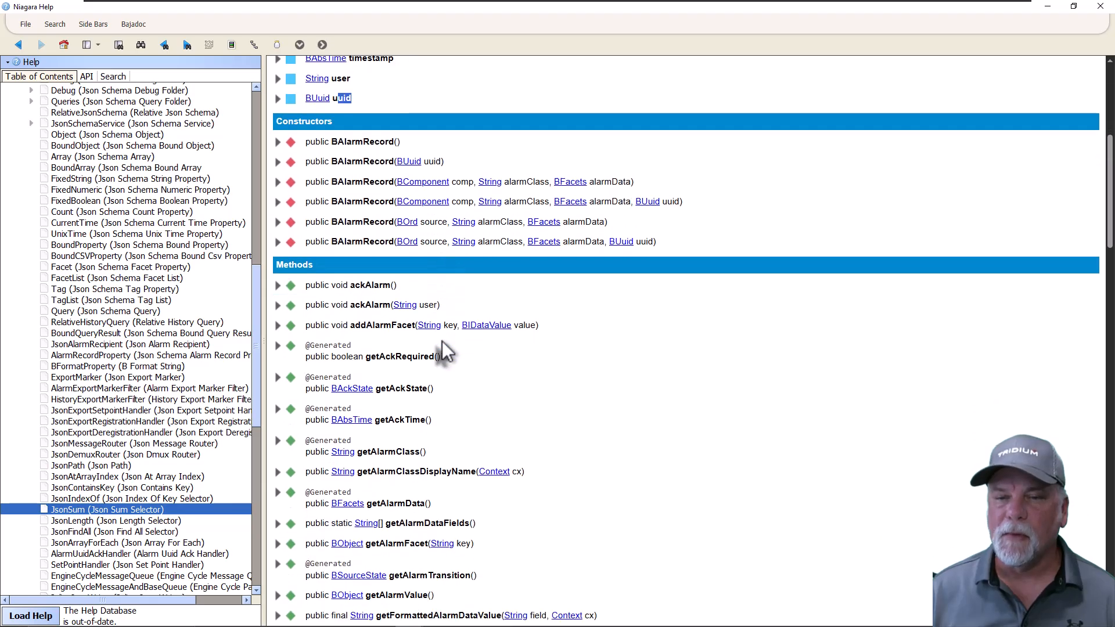
scroll(465, 352, down, 2)
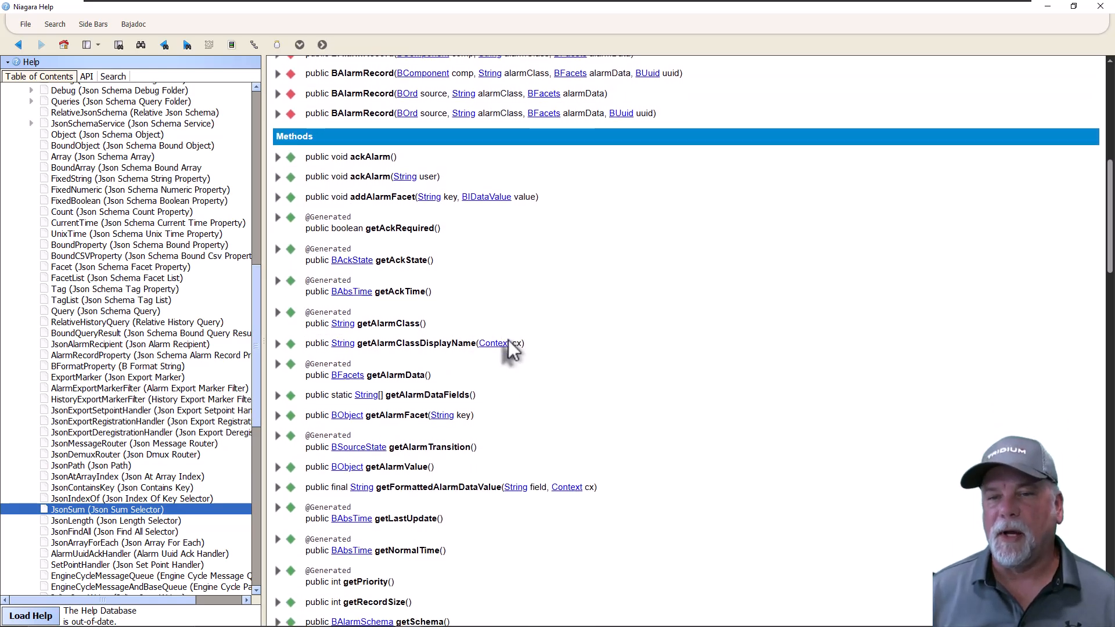
scroll(511, 349, down, 1)
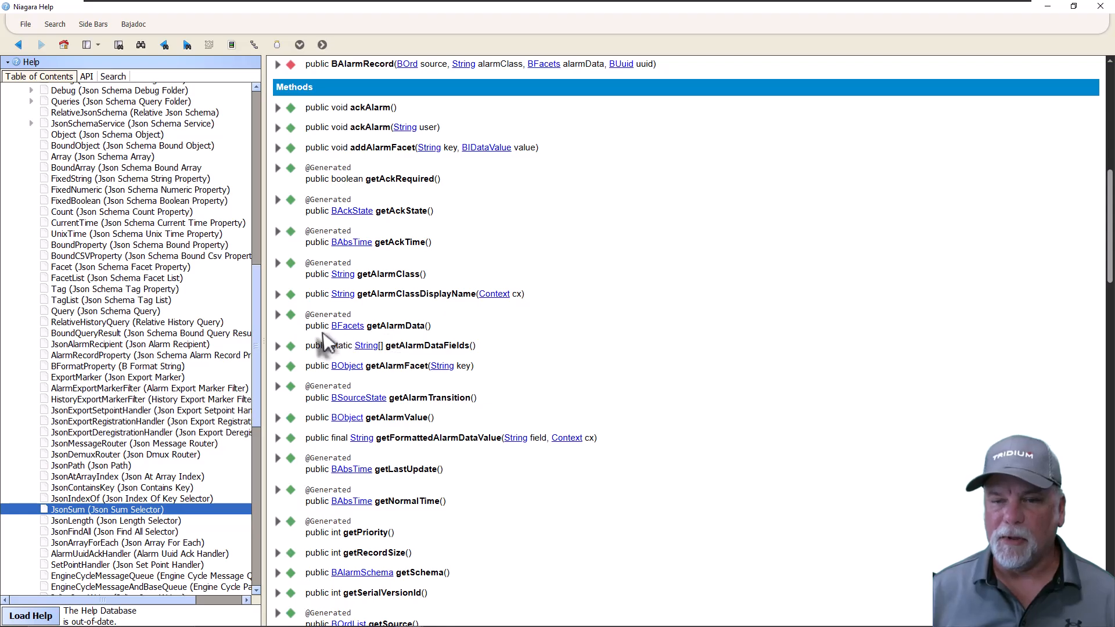
drag(366, 326, 437, 331)
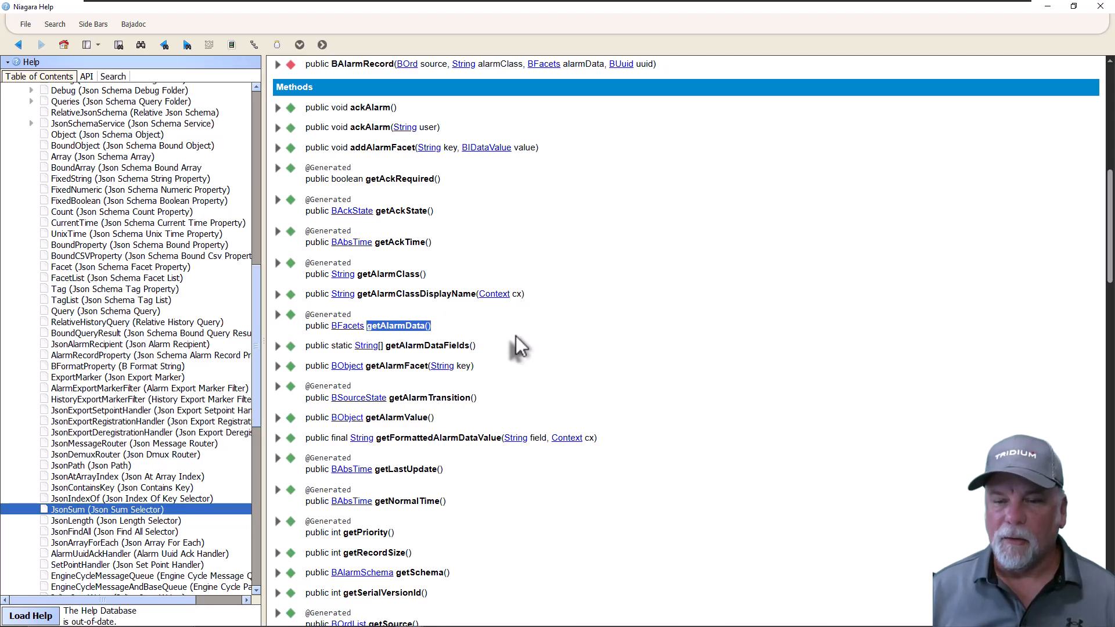
scroll(515, 336, down, 5)
scroll(511, 366, down, 3)
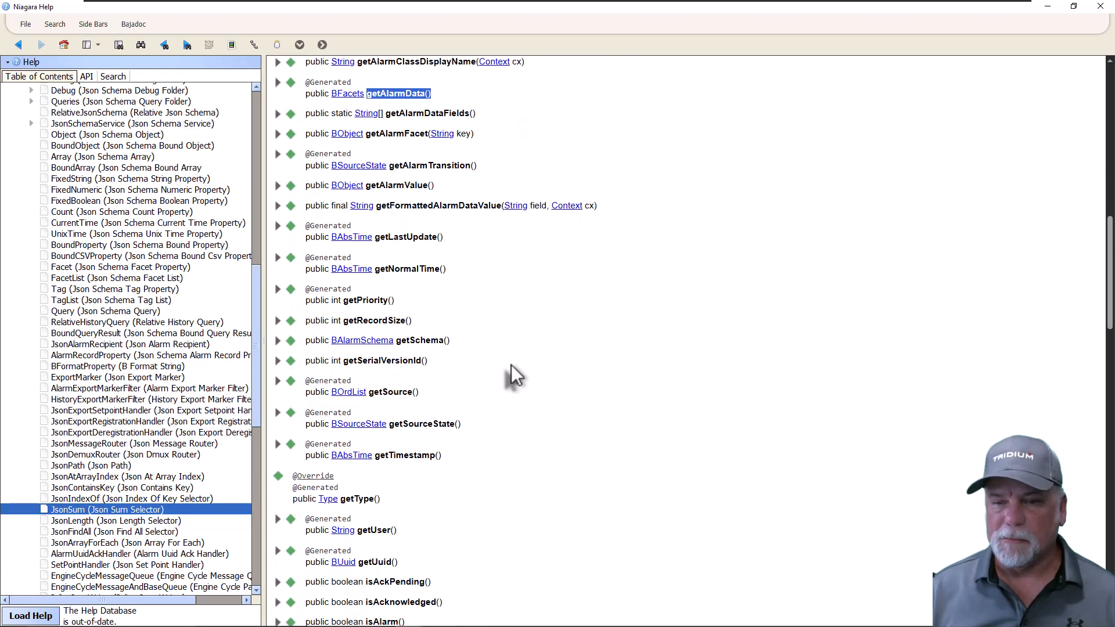
drag(381, 456, 439, 456)
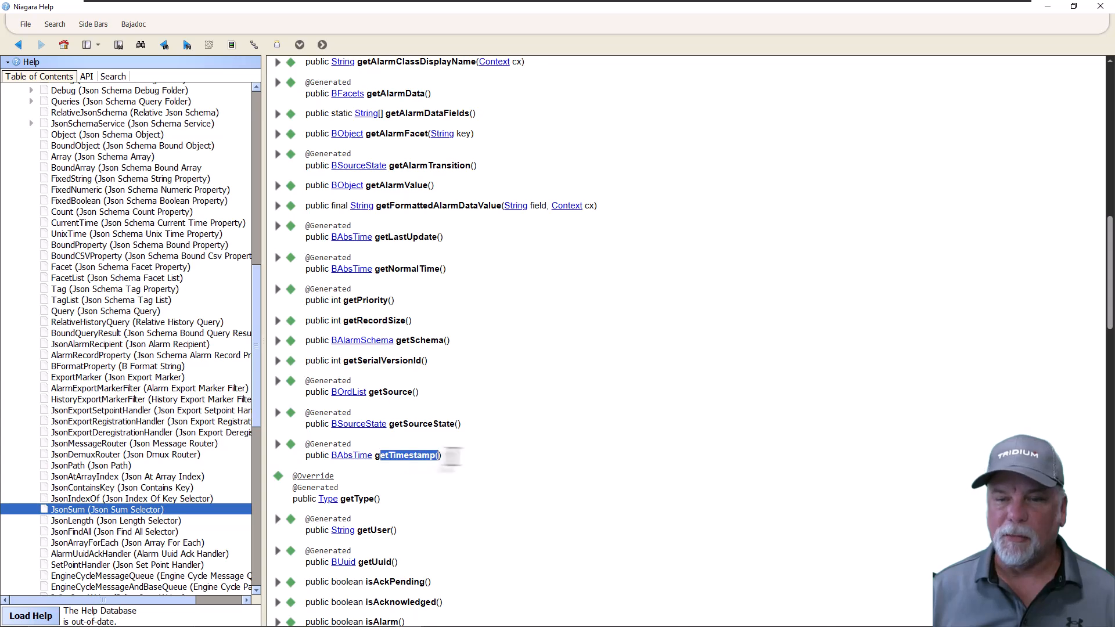
drag(366, 562, 412, 562)
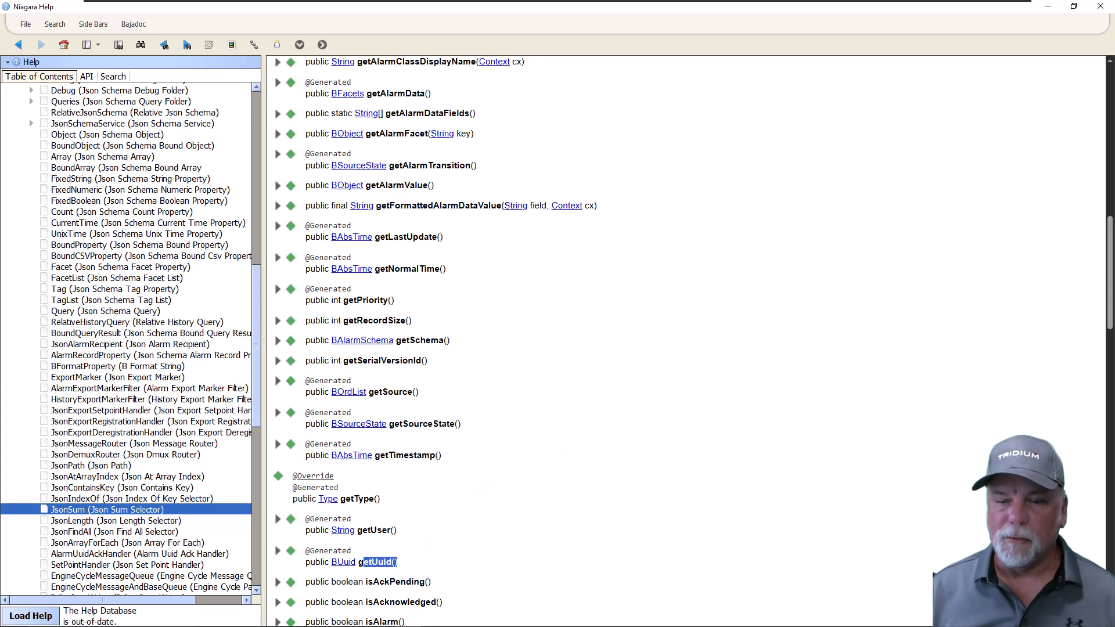
Step: Switch back to Vykon WorkPlace and start a new BQL query with Alarm as its root
mouse_move(409, 615)
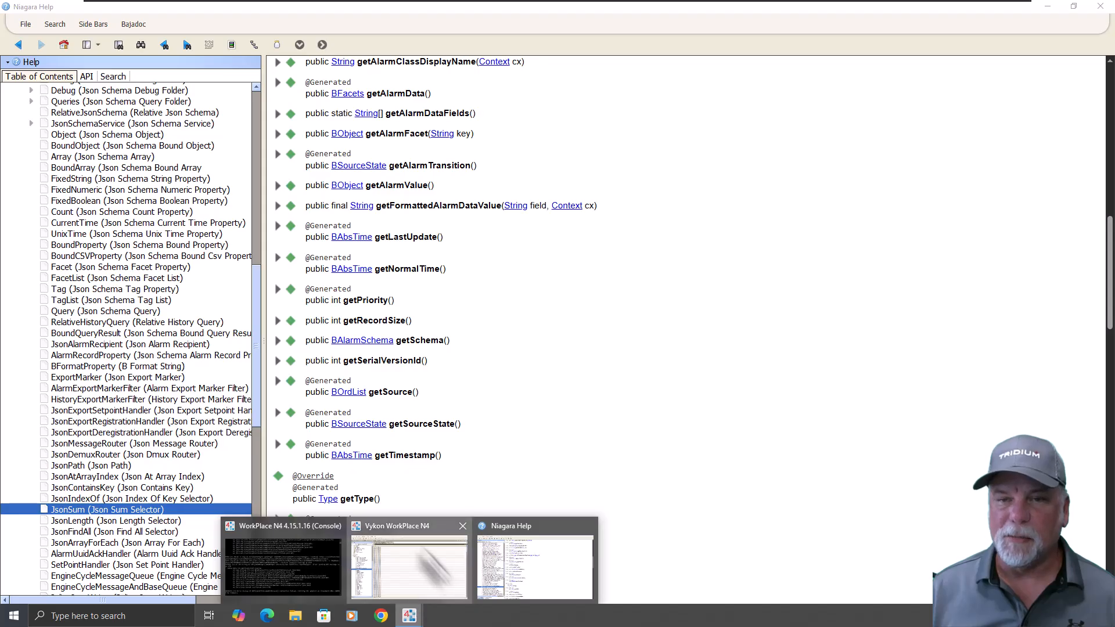
click(424, 583)
click(22, 26)
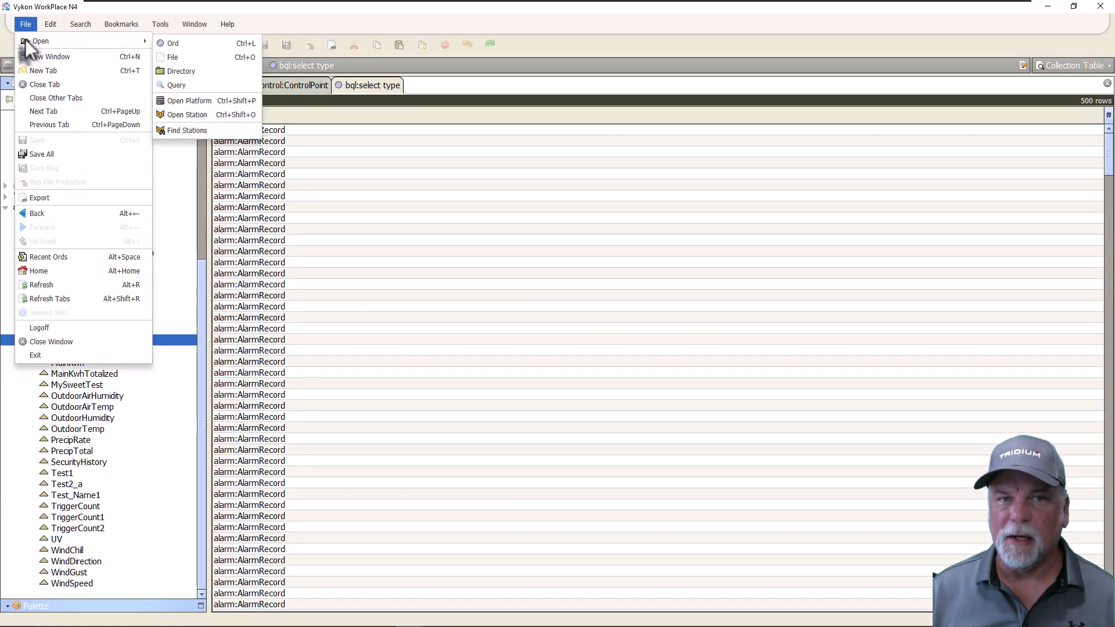
click(81, 24)
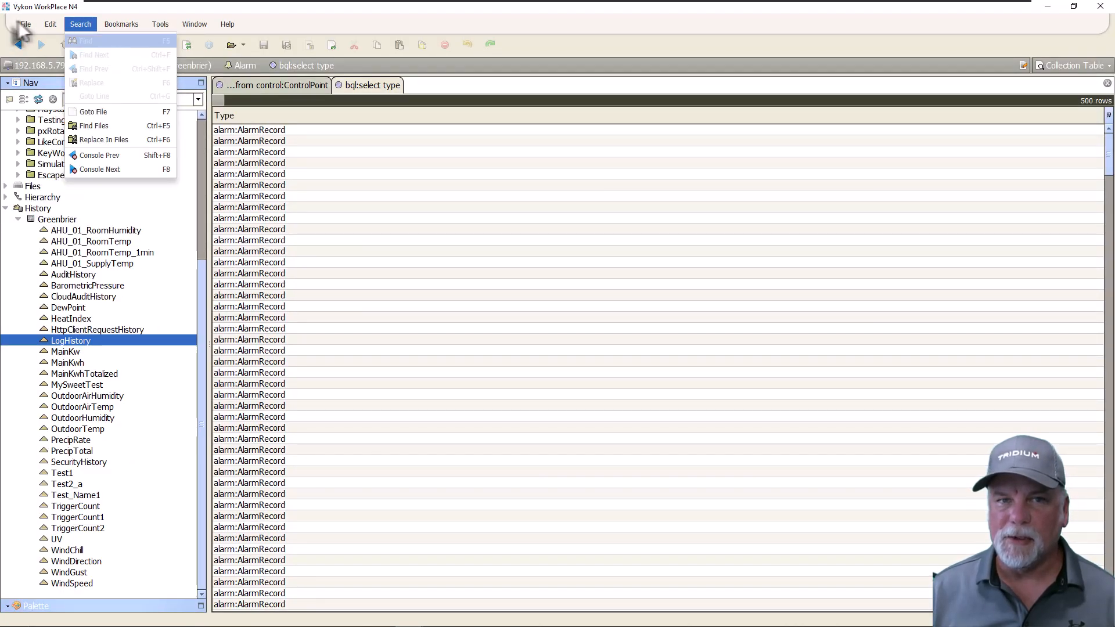
mouse_move(23, 25)
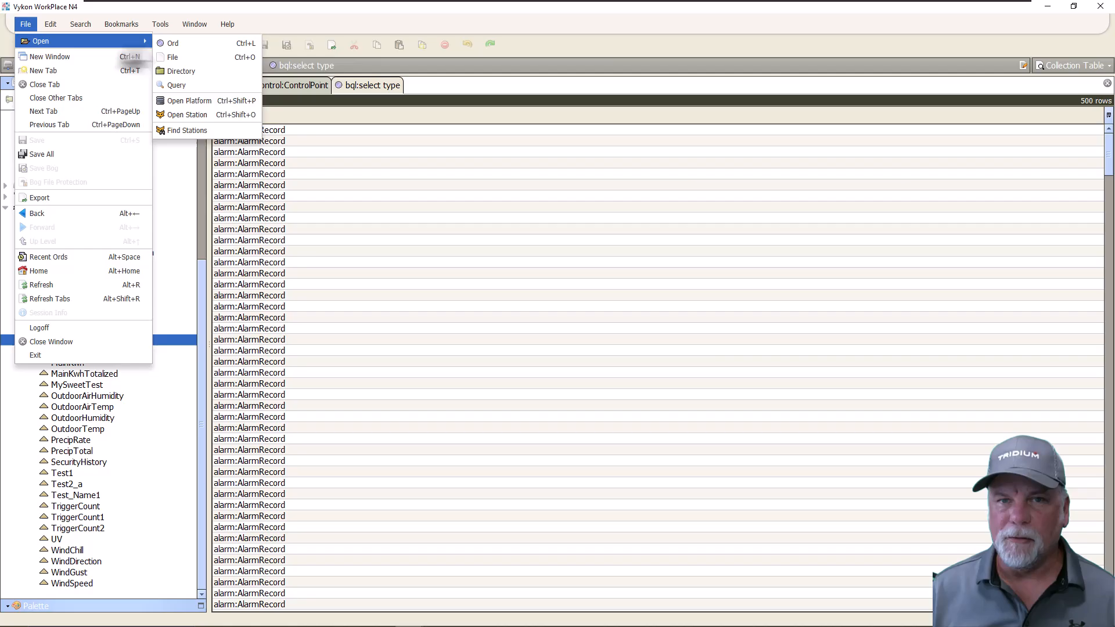
click(177, 85)
click(403, 295)
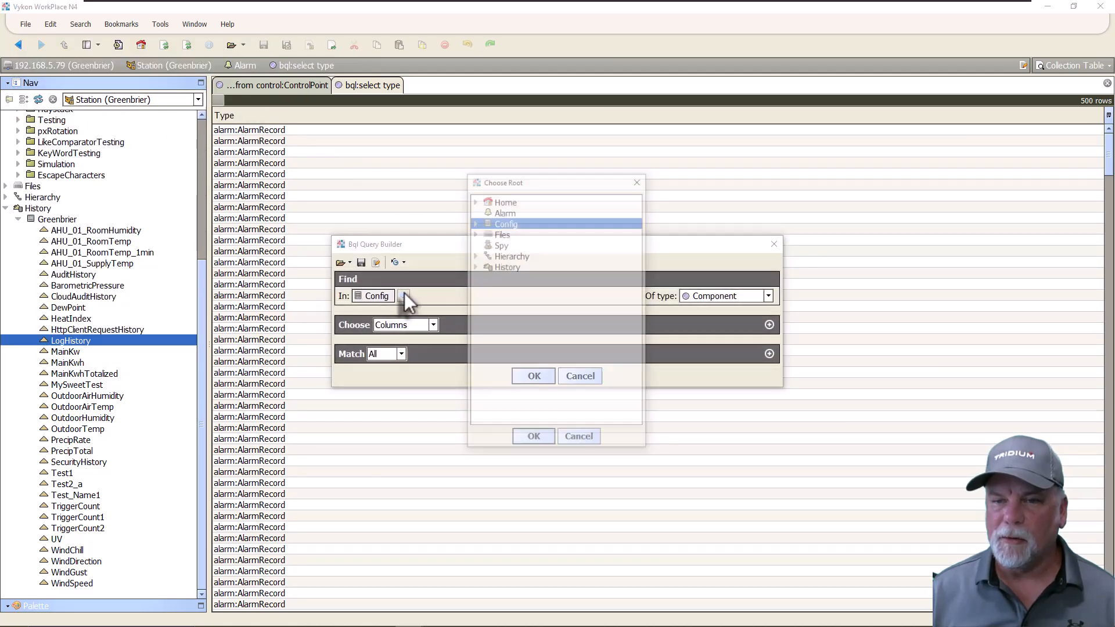
click(501, 211)
click(530, 439)
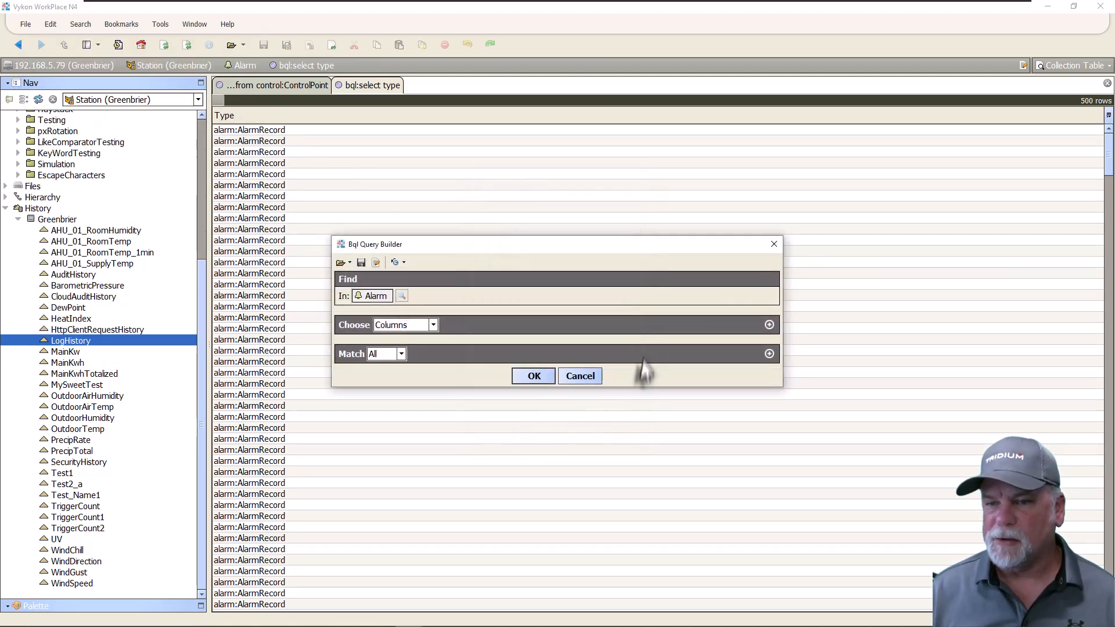
Step: Add two columns to the alarm query and define the first as timestamp, displayed as Timestamp
click(769, 325)
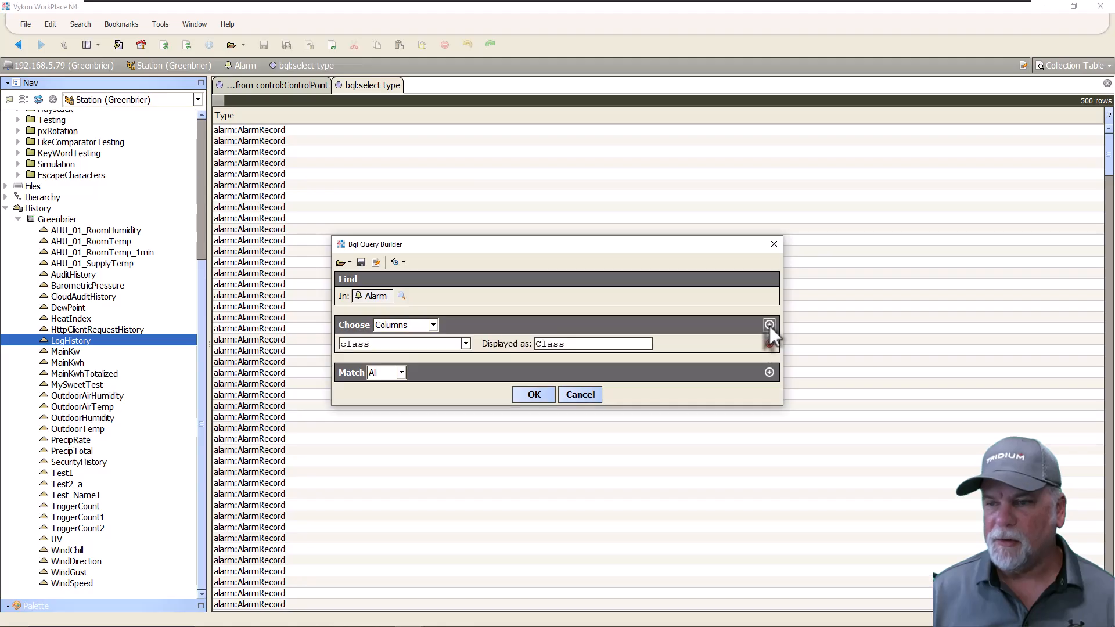
click(769, 325)
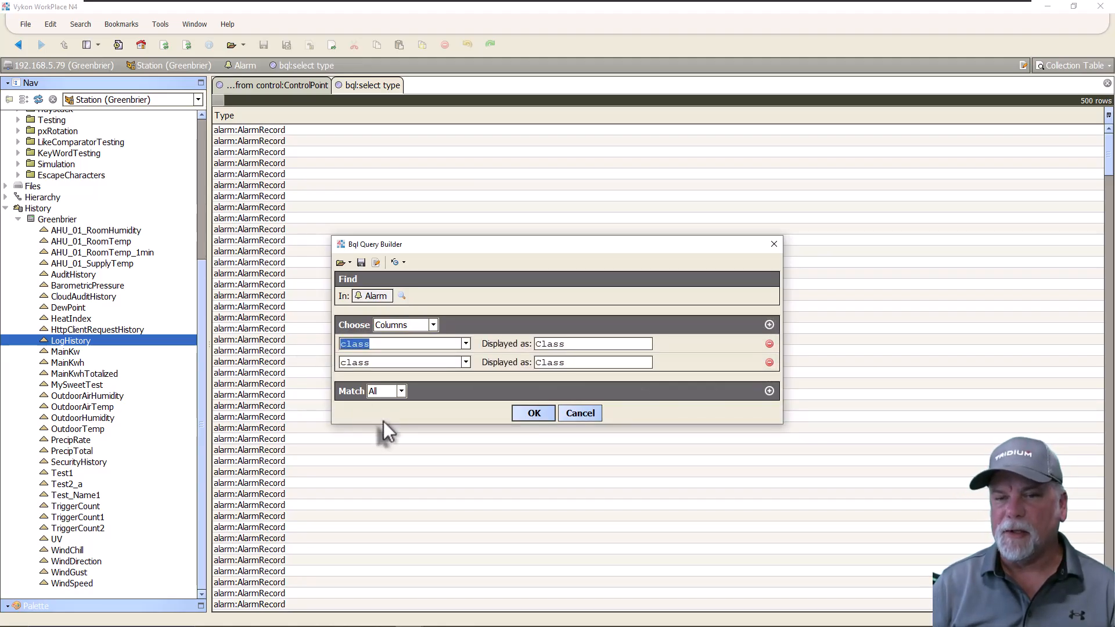
text(timestamp)
key(Tab)
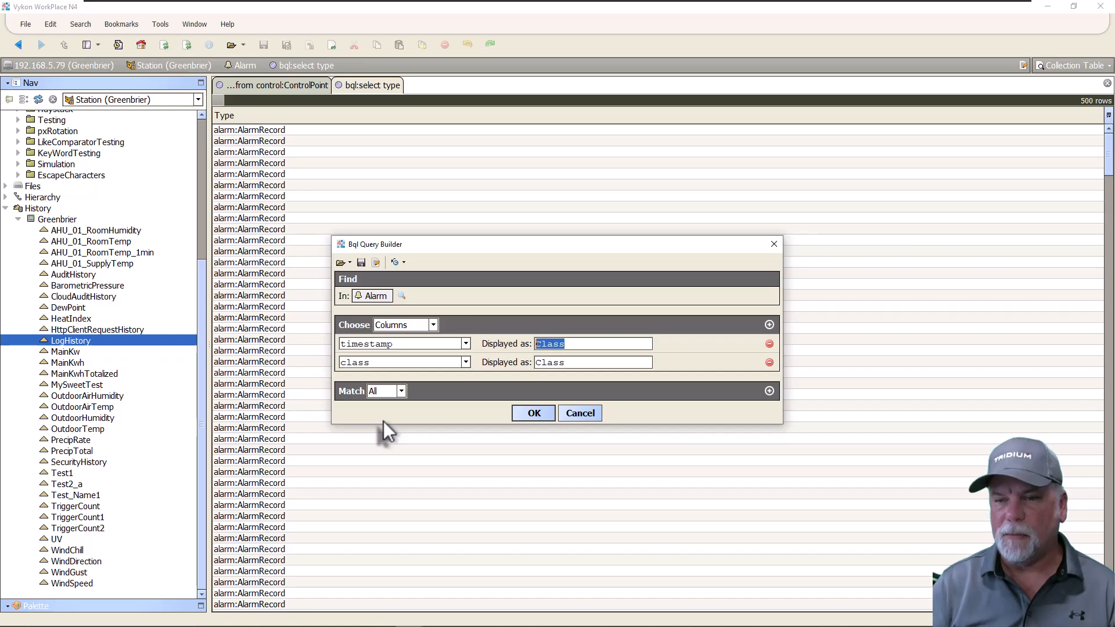
text(Timestamp)
key(Tab)
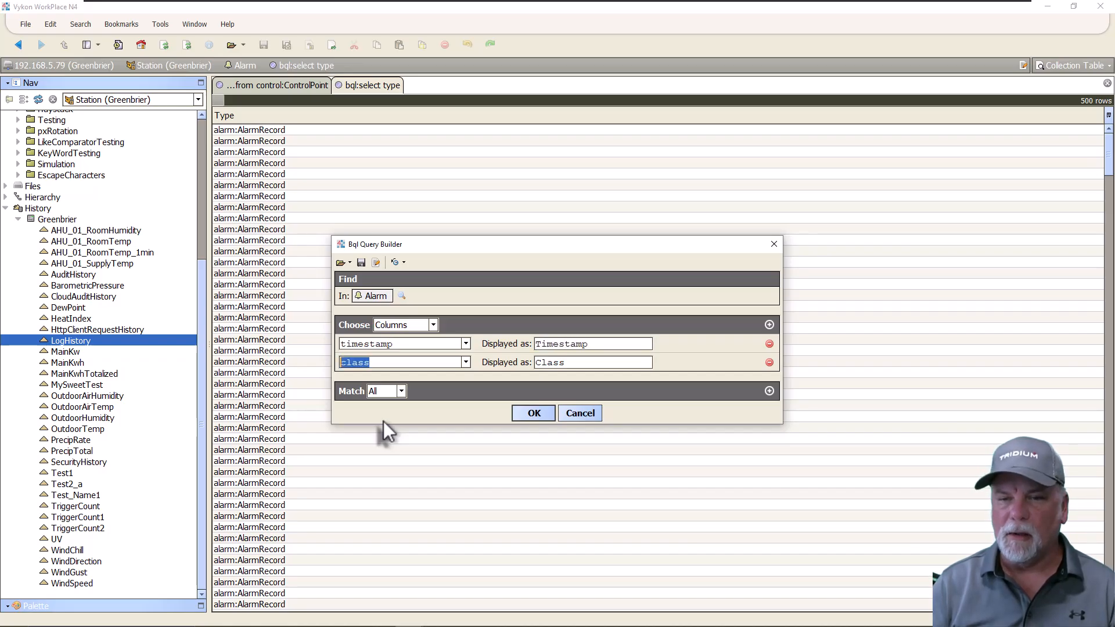
Step: Define the second column as alarmData.sourceName, displayed as Source
text(alarmData.sourceName)
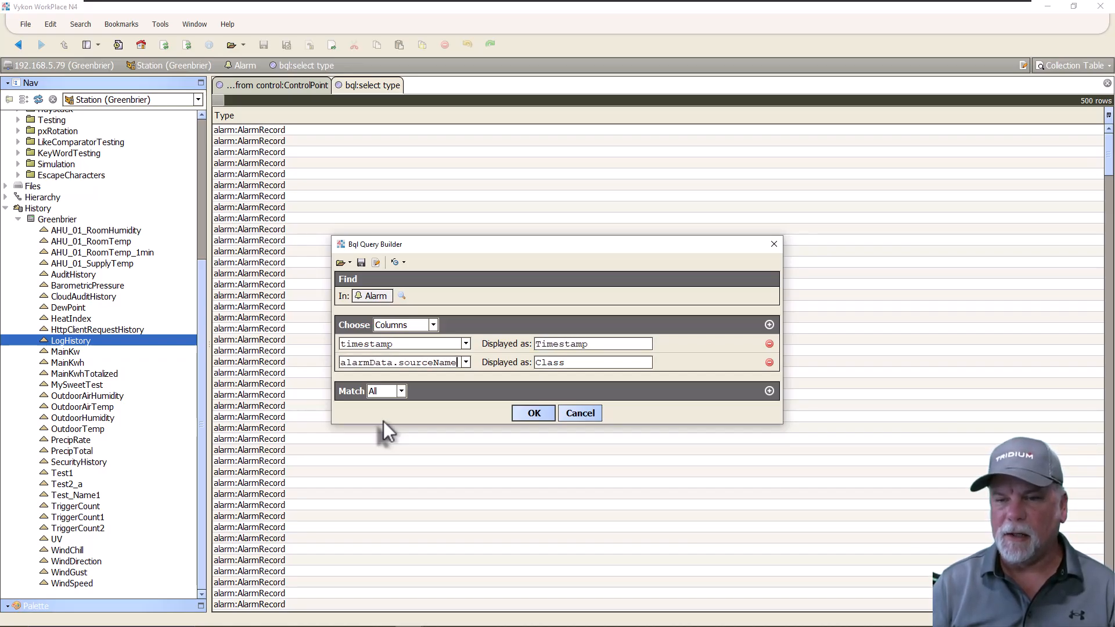
key(Tab)
text(s)
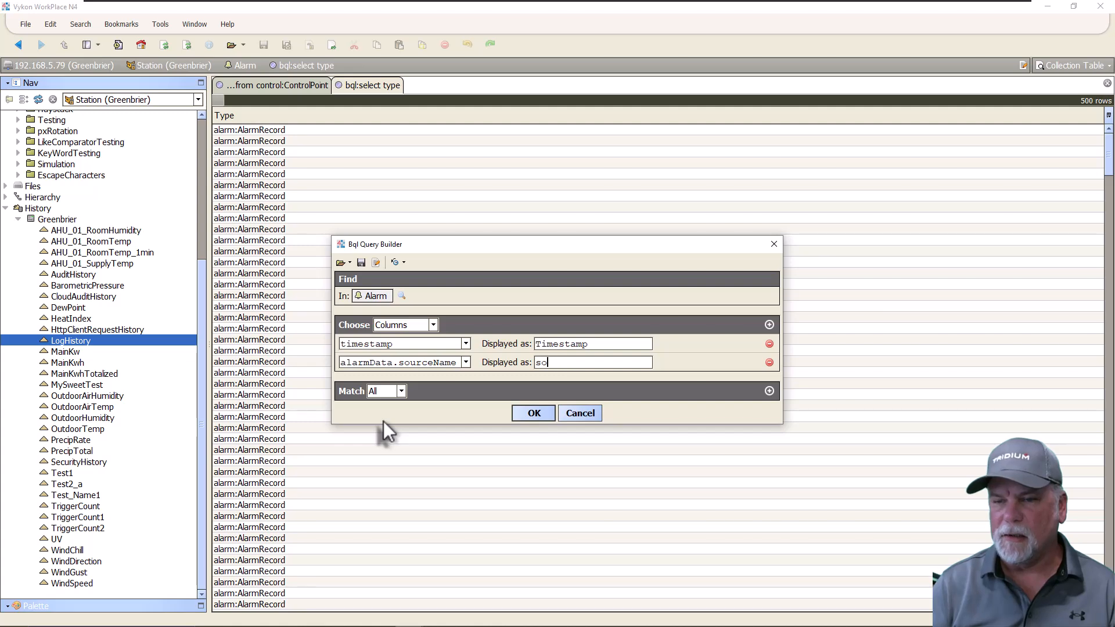
key(BackSpace)
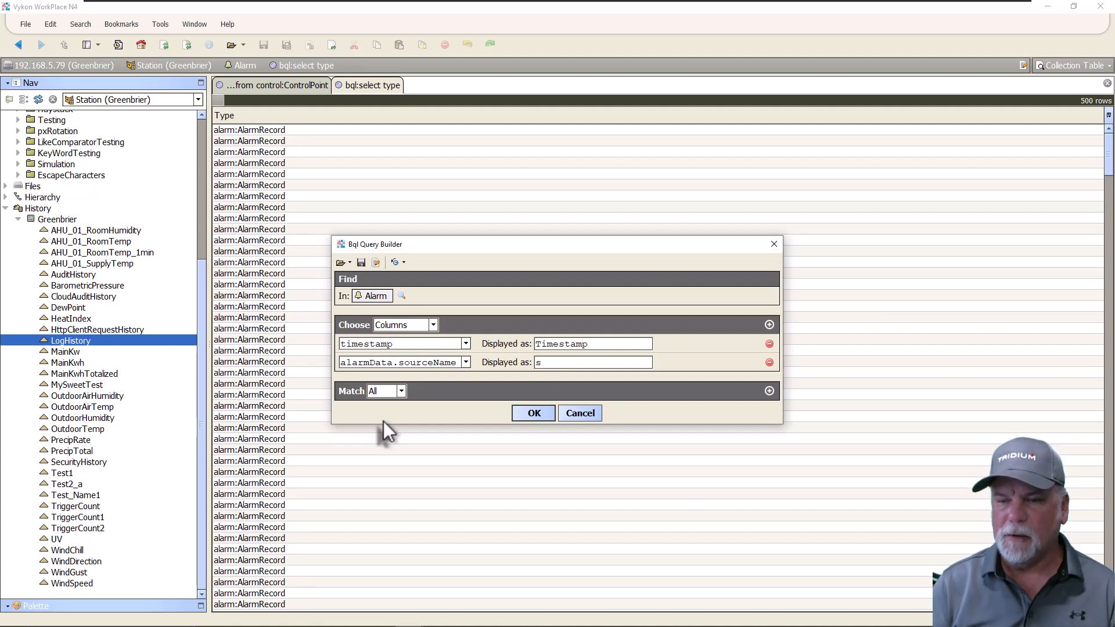
text(Source)
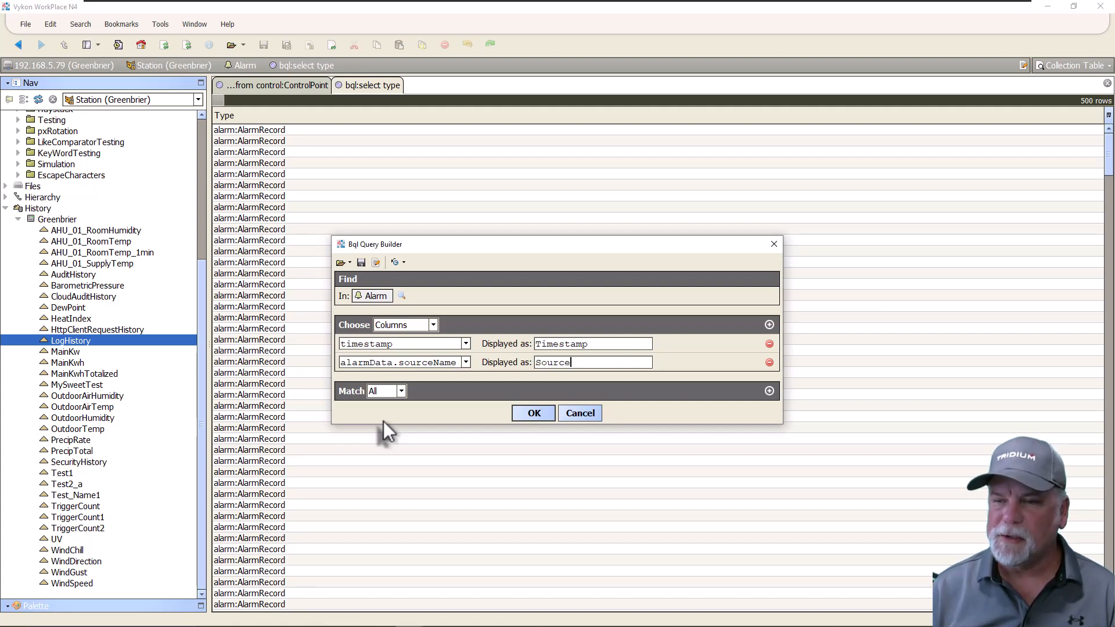
Step: Add a third column for alarmData.msgText, displayed as Message, and run the alarm query
click(769, 325)
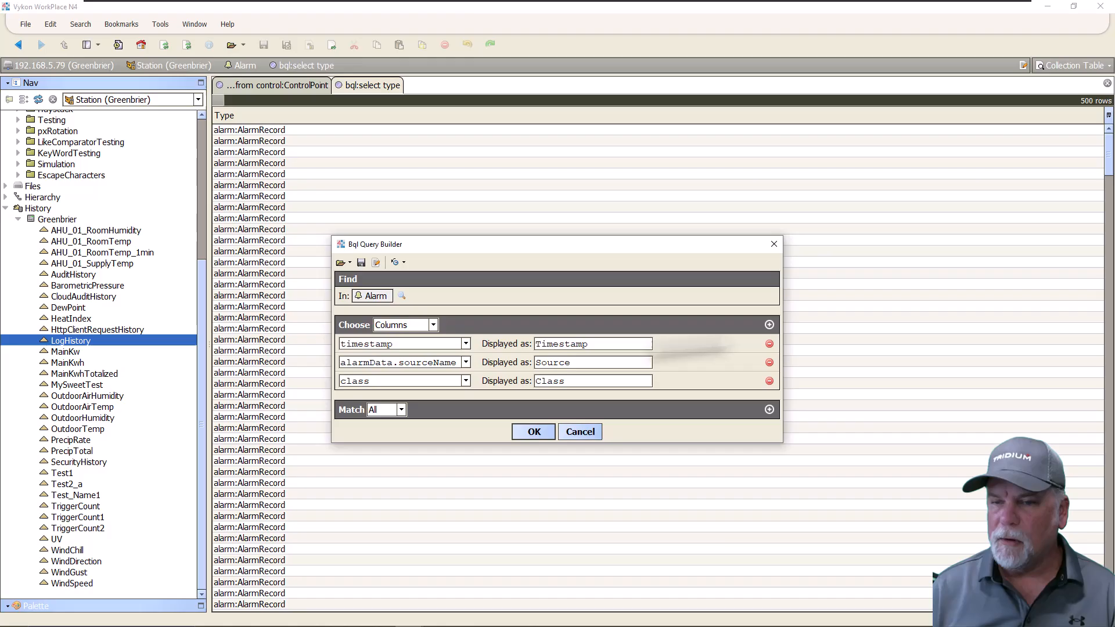
double_click(379, 381)
text(alarm)
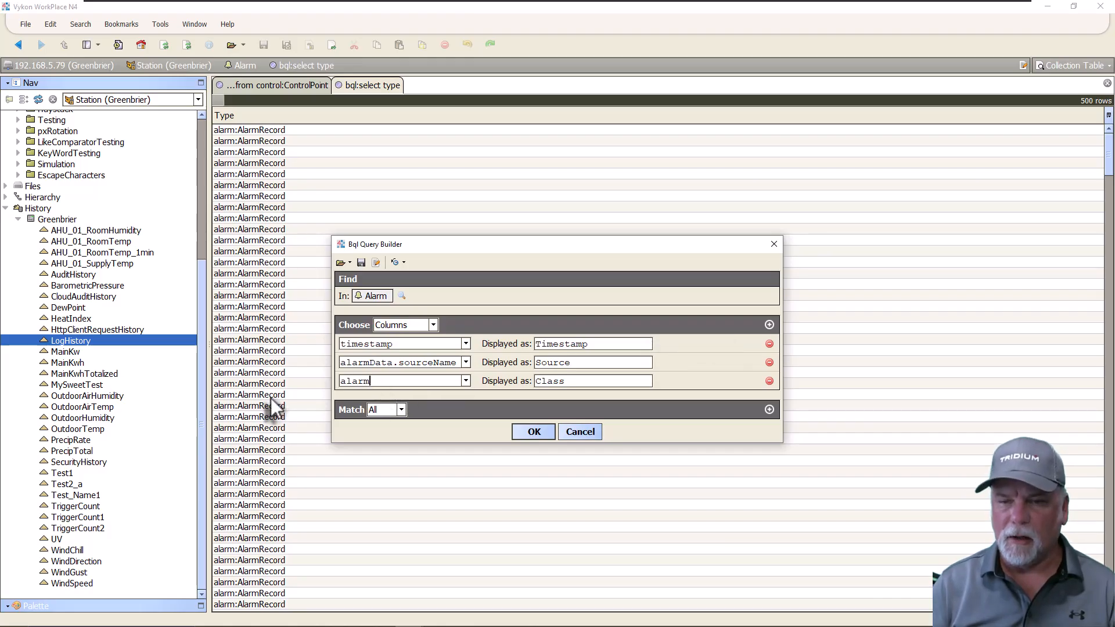
text(Data.msgText)
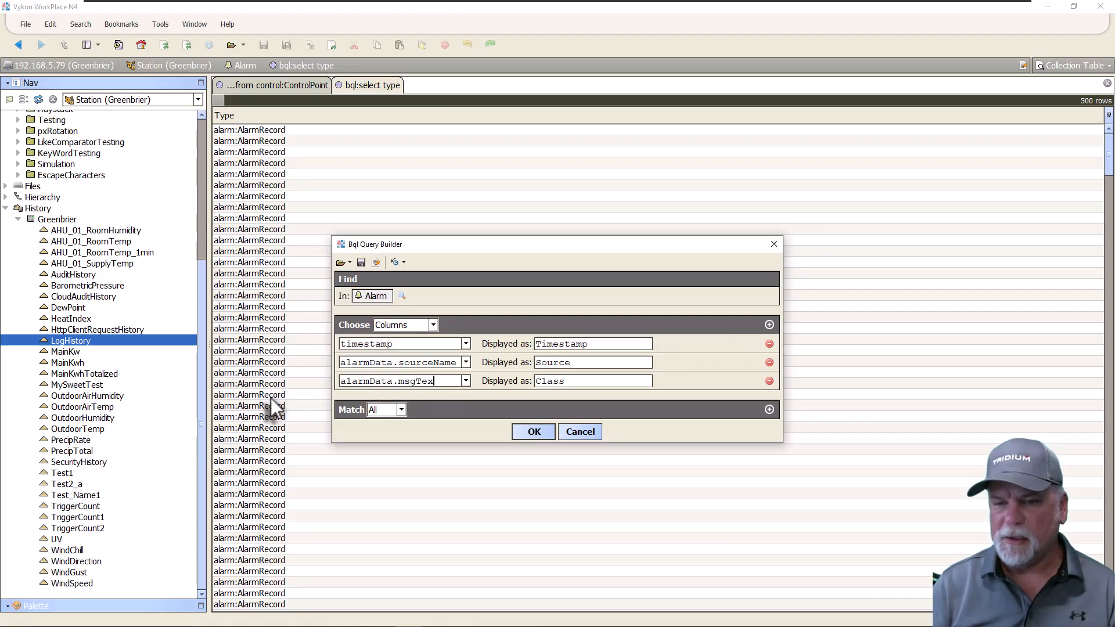
key(Tab)
text(Message)
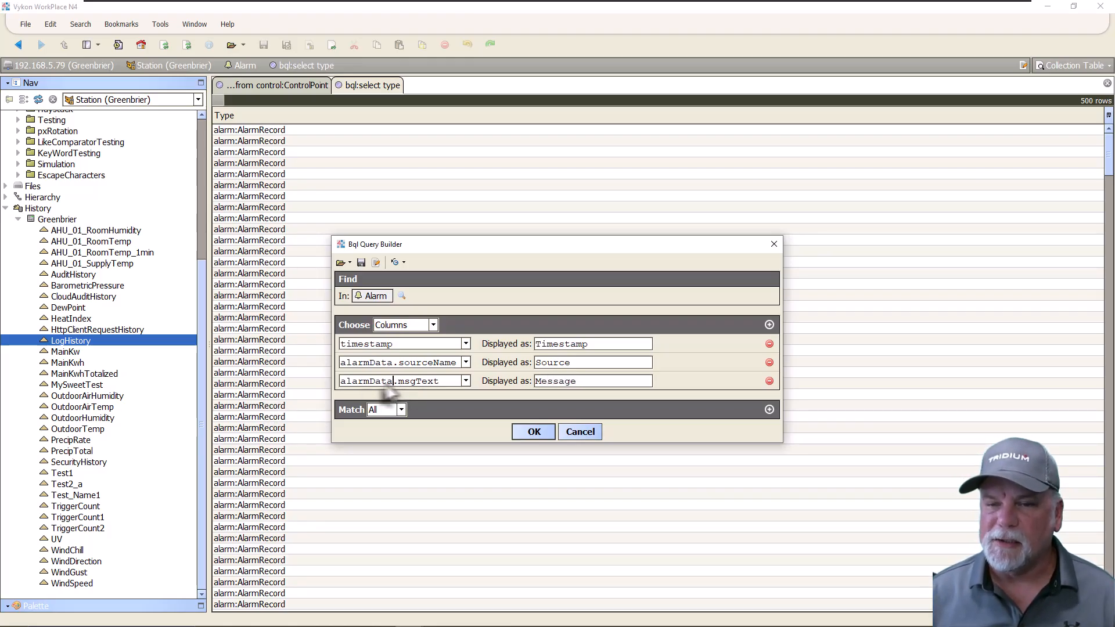
drag(393, 385, 447, 383)
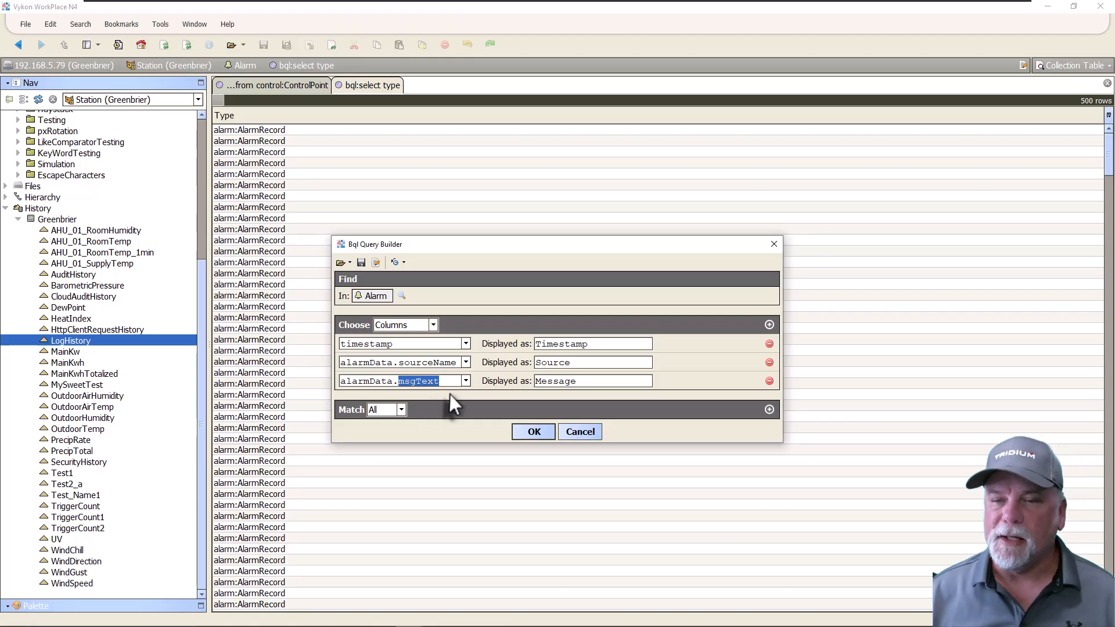
click(532, 432)
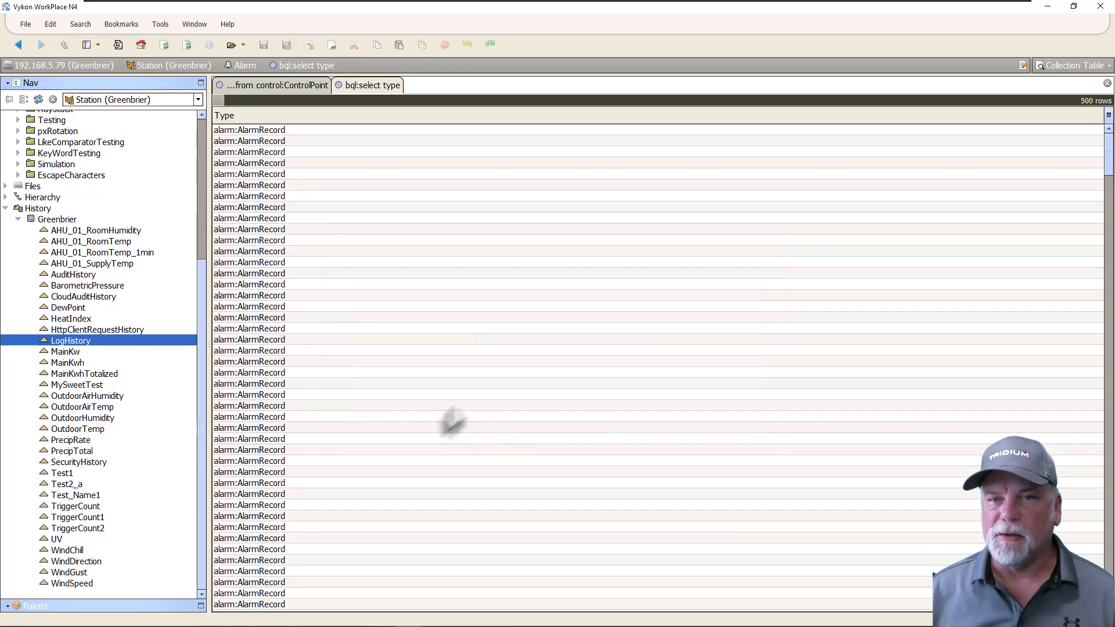